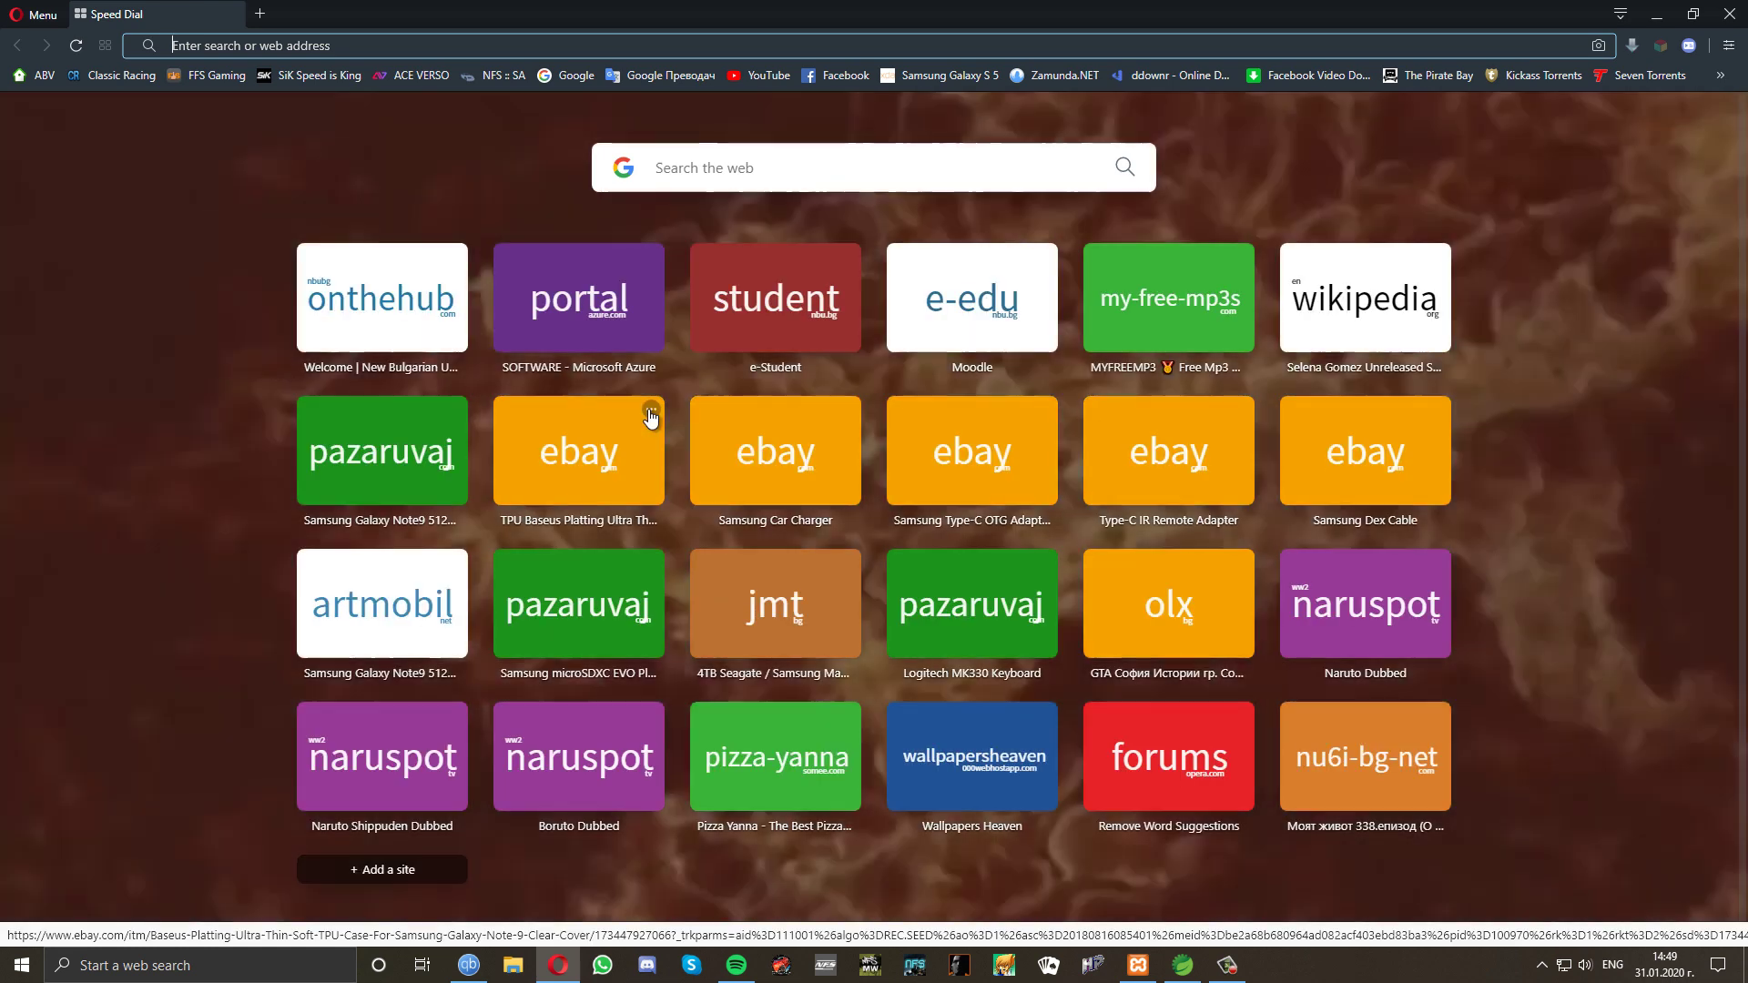
Open the Hospital System at localhost:8080 and try continuing without choosing a role.
text(localhost:8080)
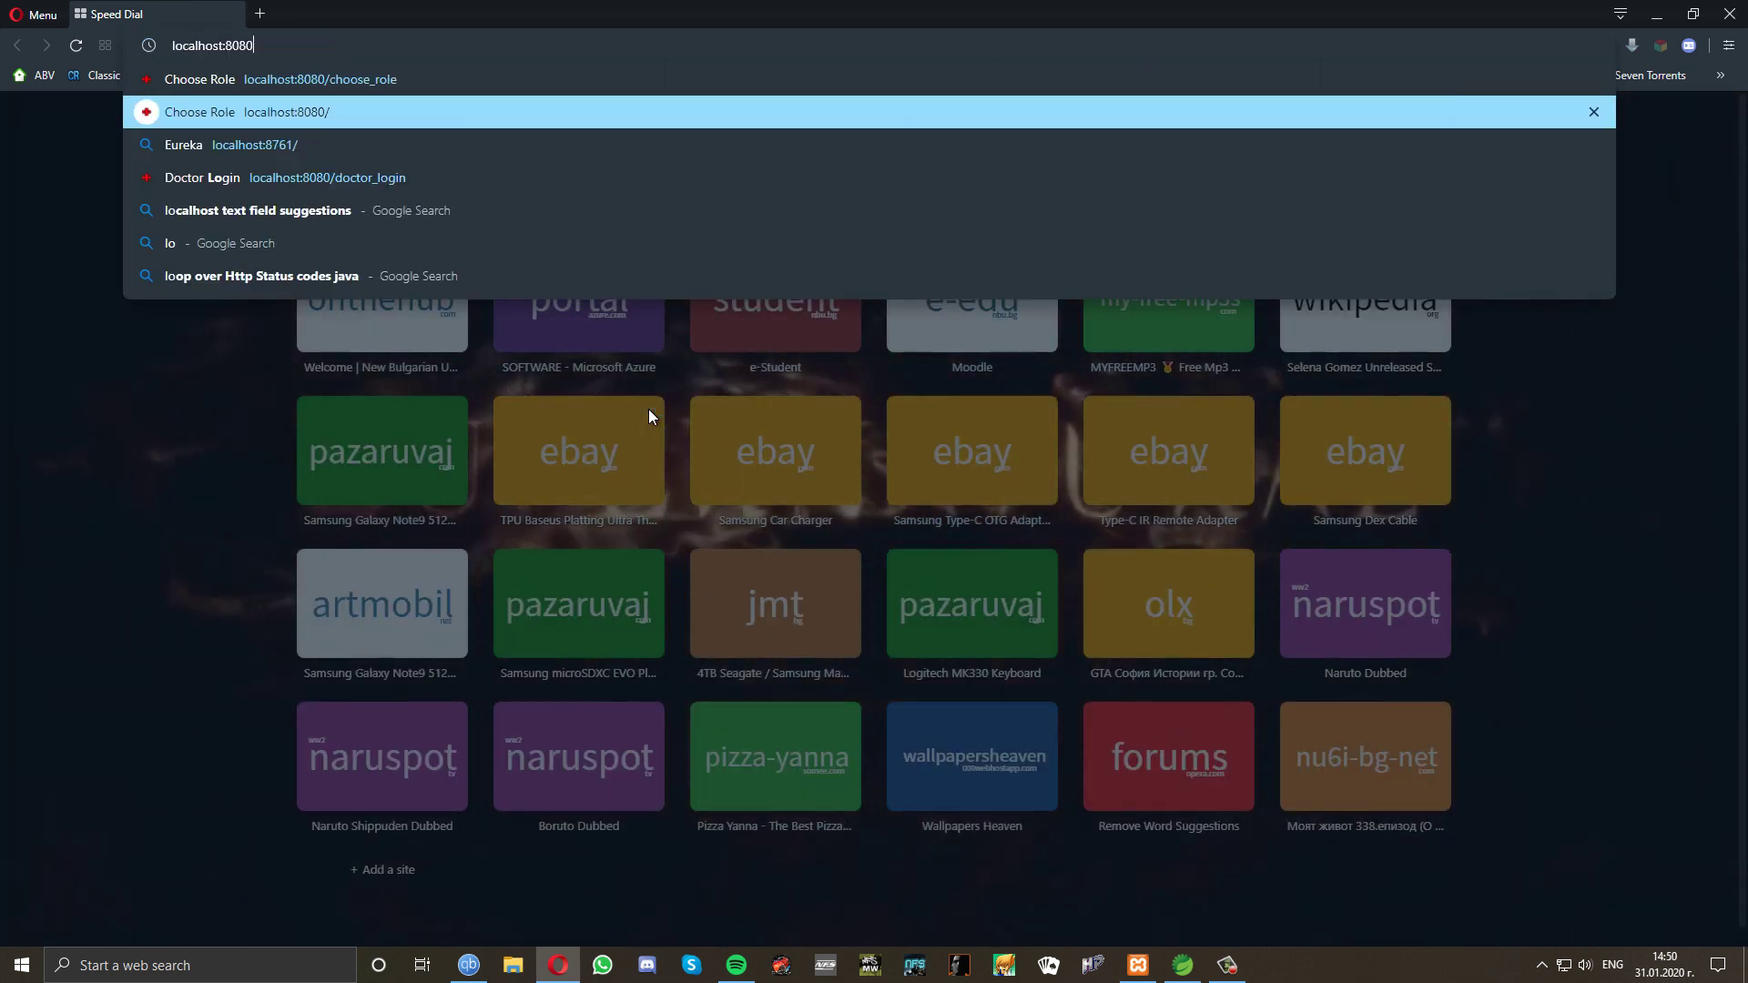
key(Return)
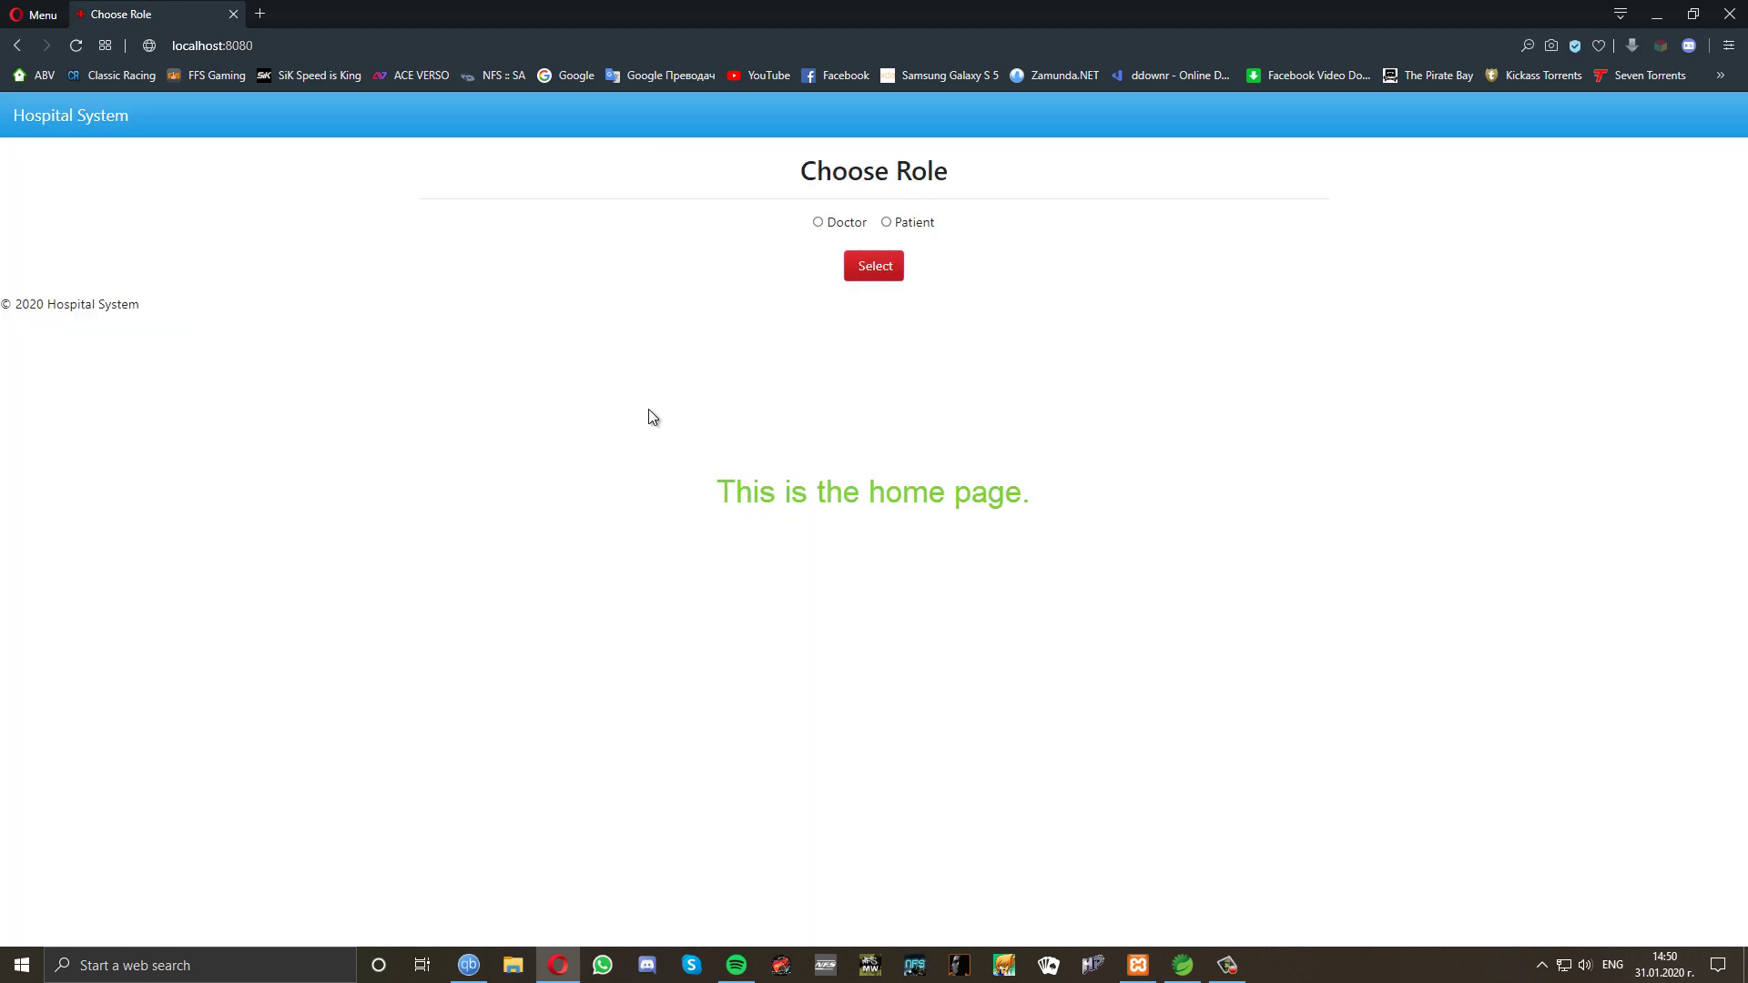
click(866, 272)
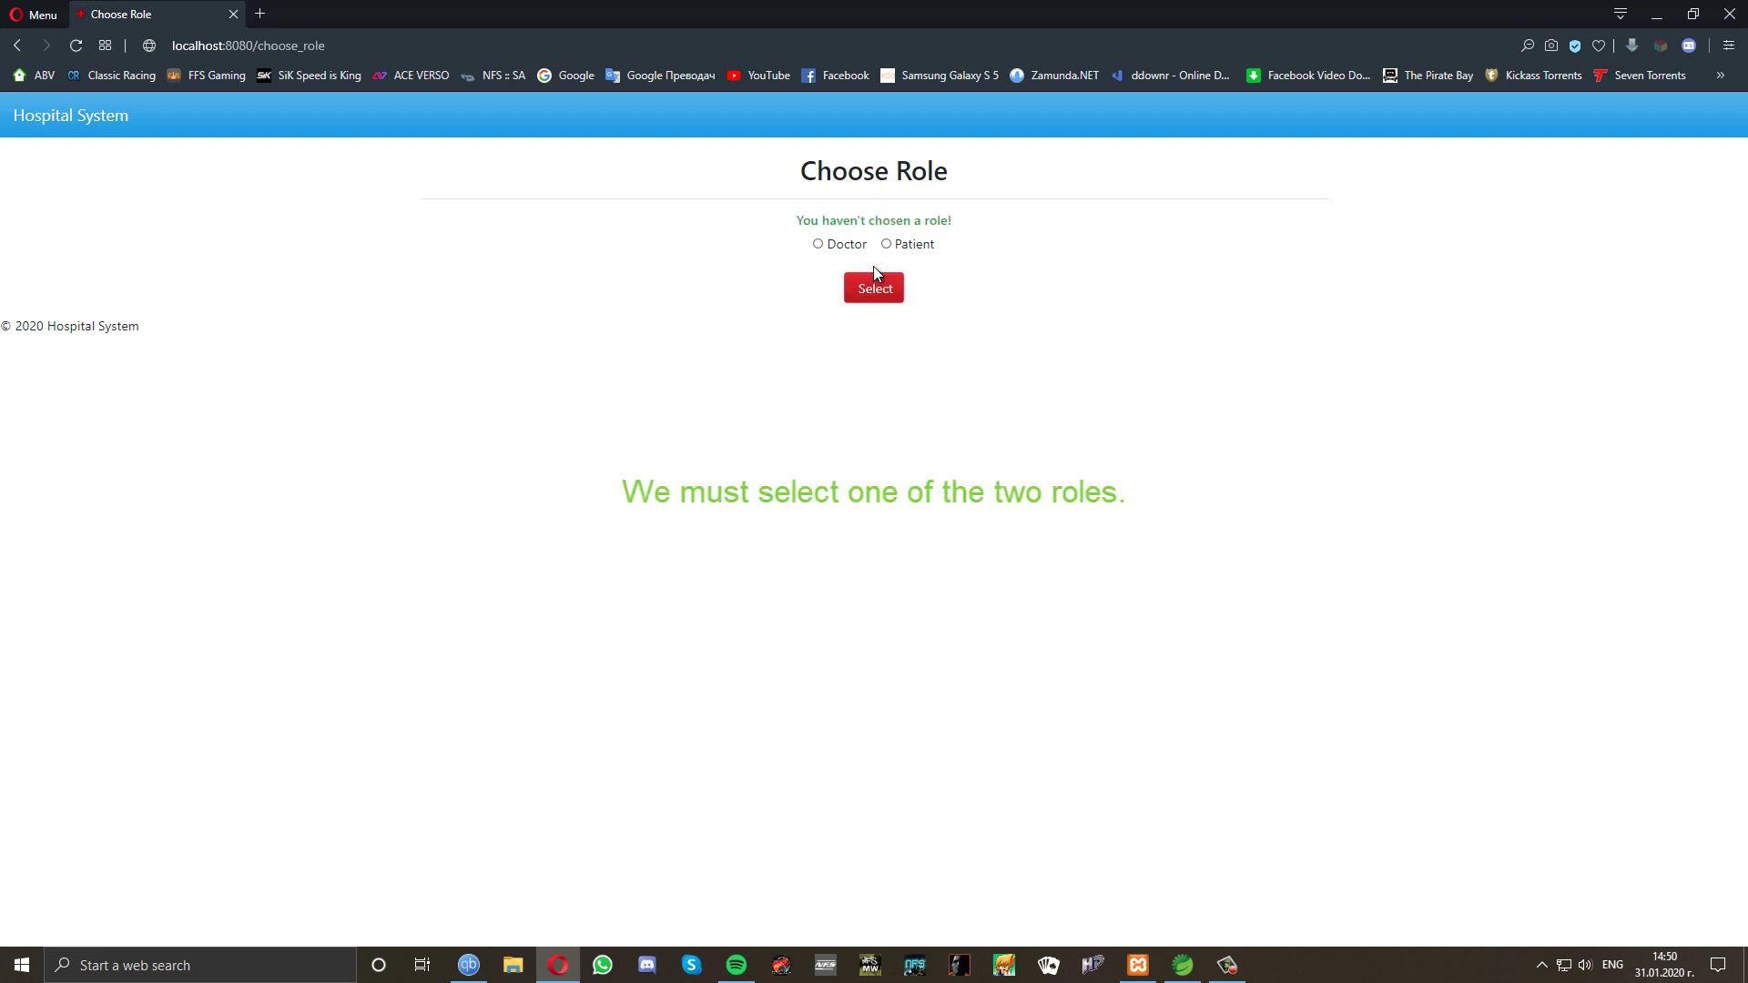
Choose the Patient role and go to the patient registration form.
click(887, 246)
click(876, 300)
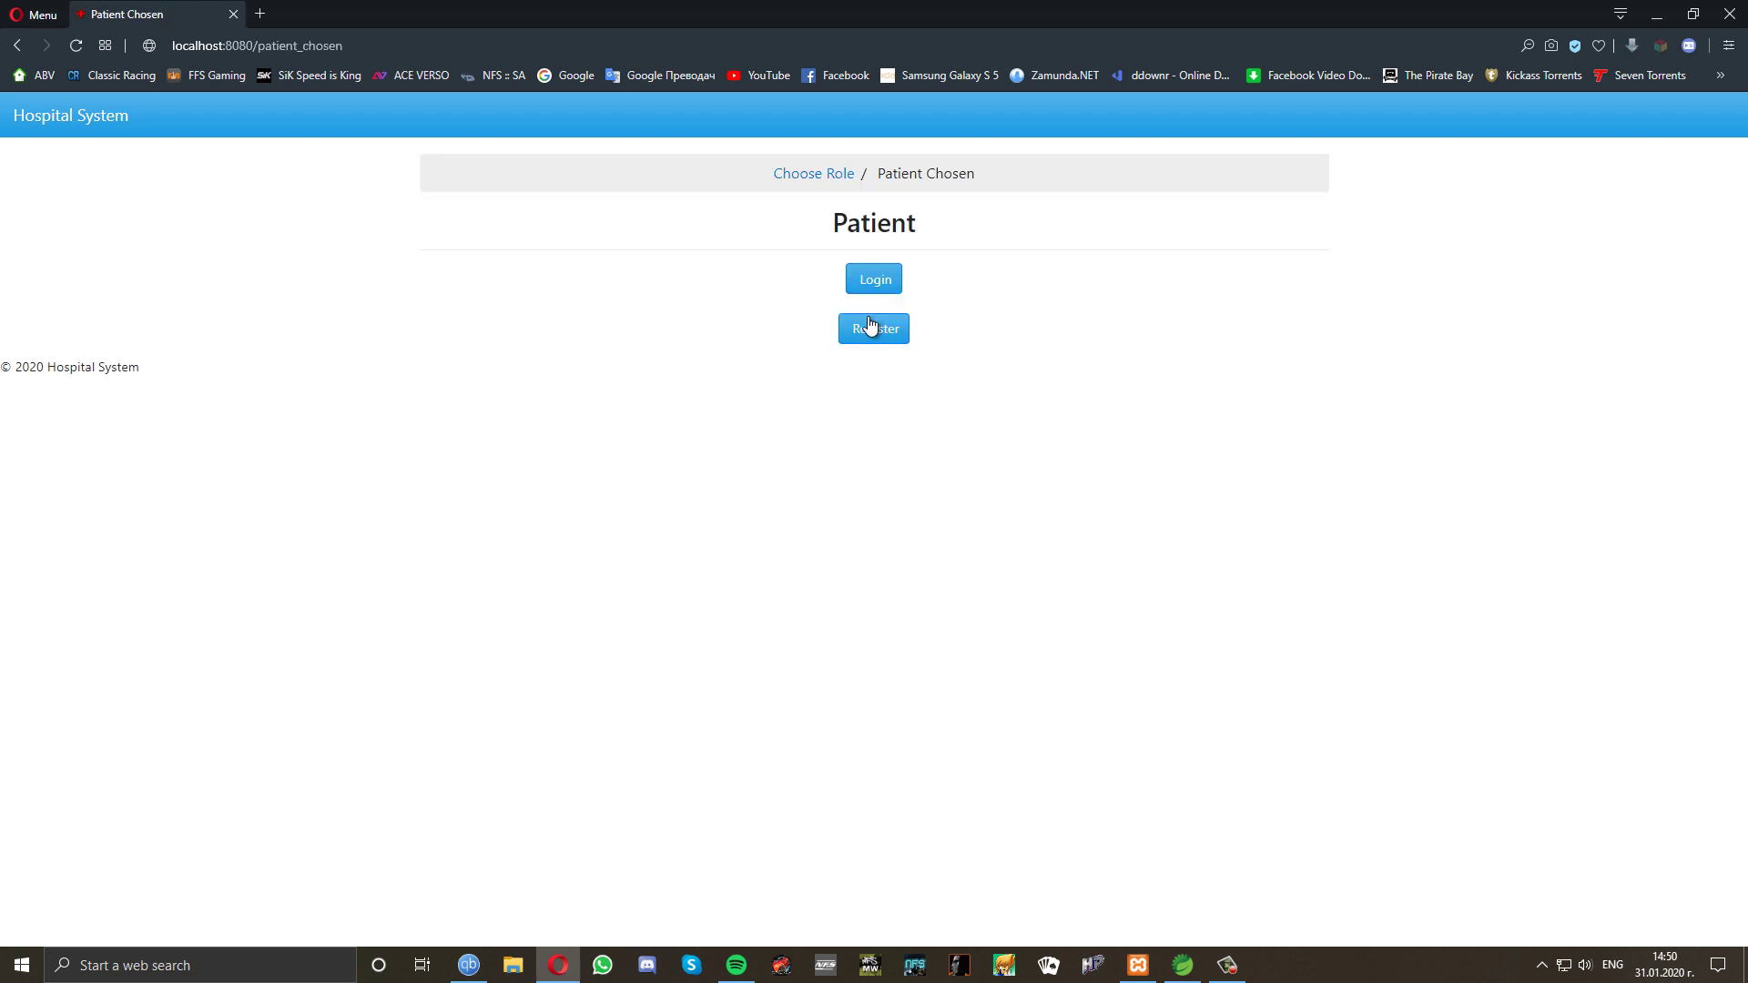
click(870, 332)
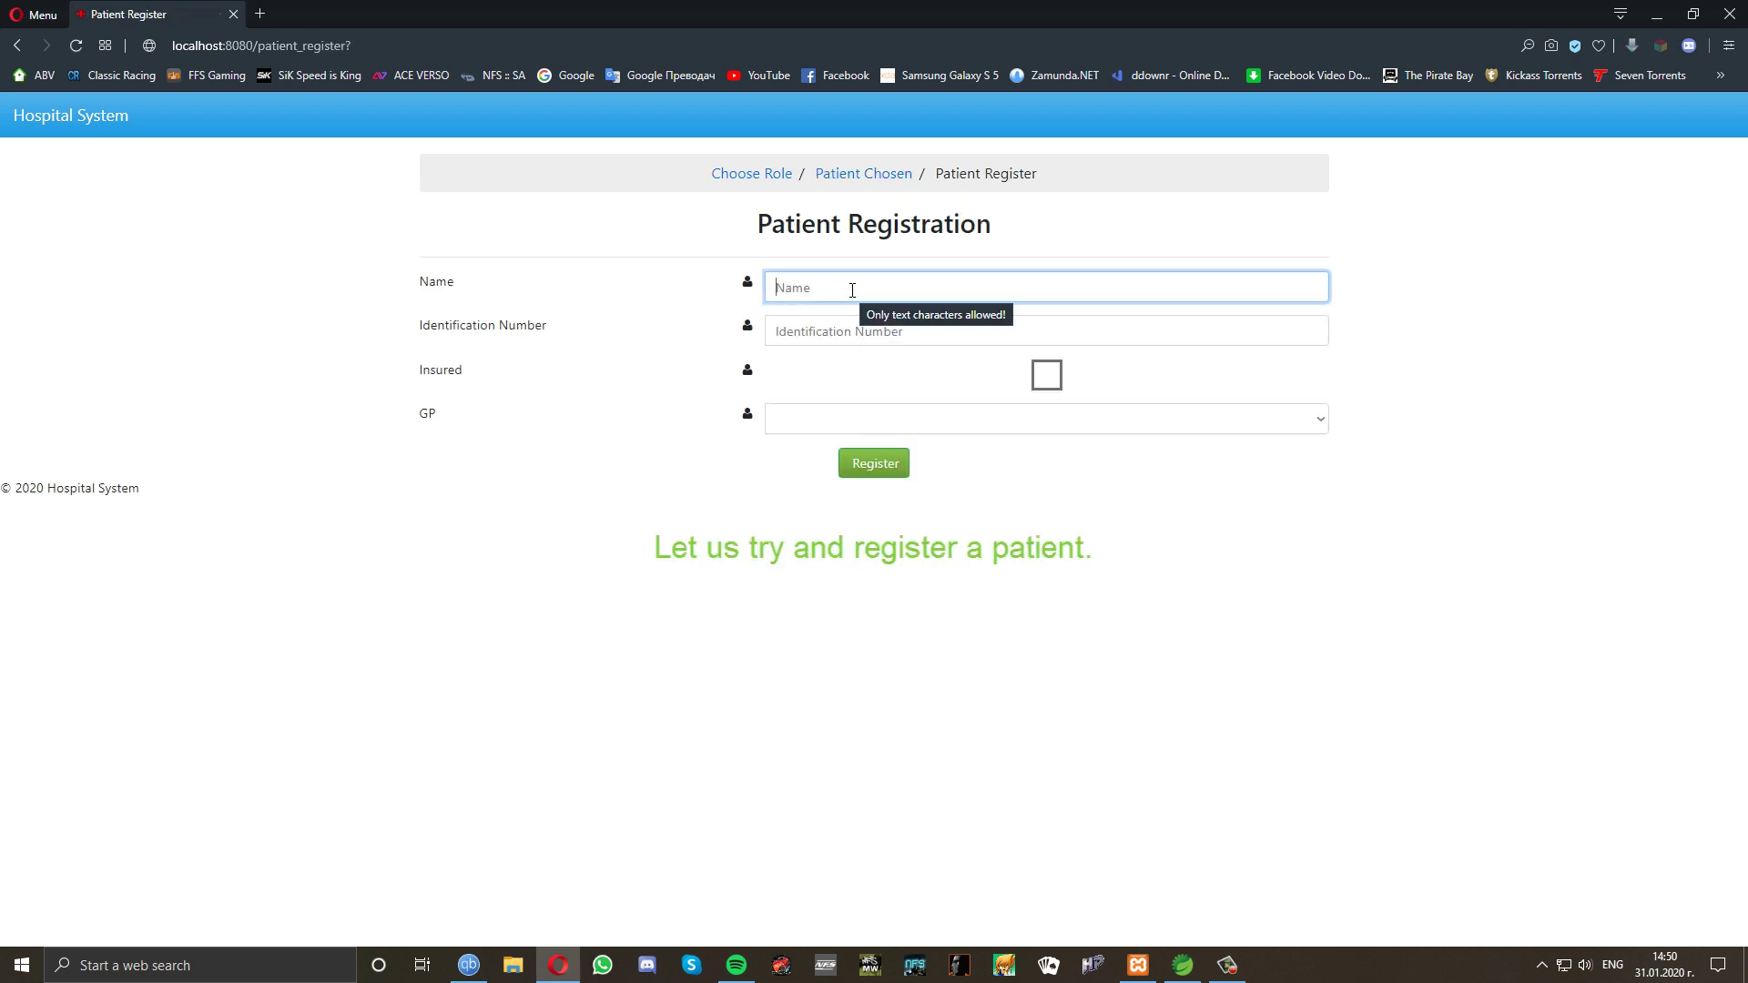
Fill the patient form with name '123', identification 'test', insured, and submit it.
text(123)
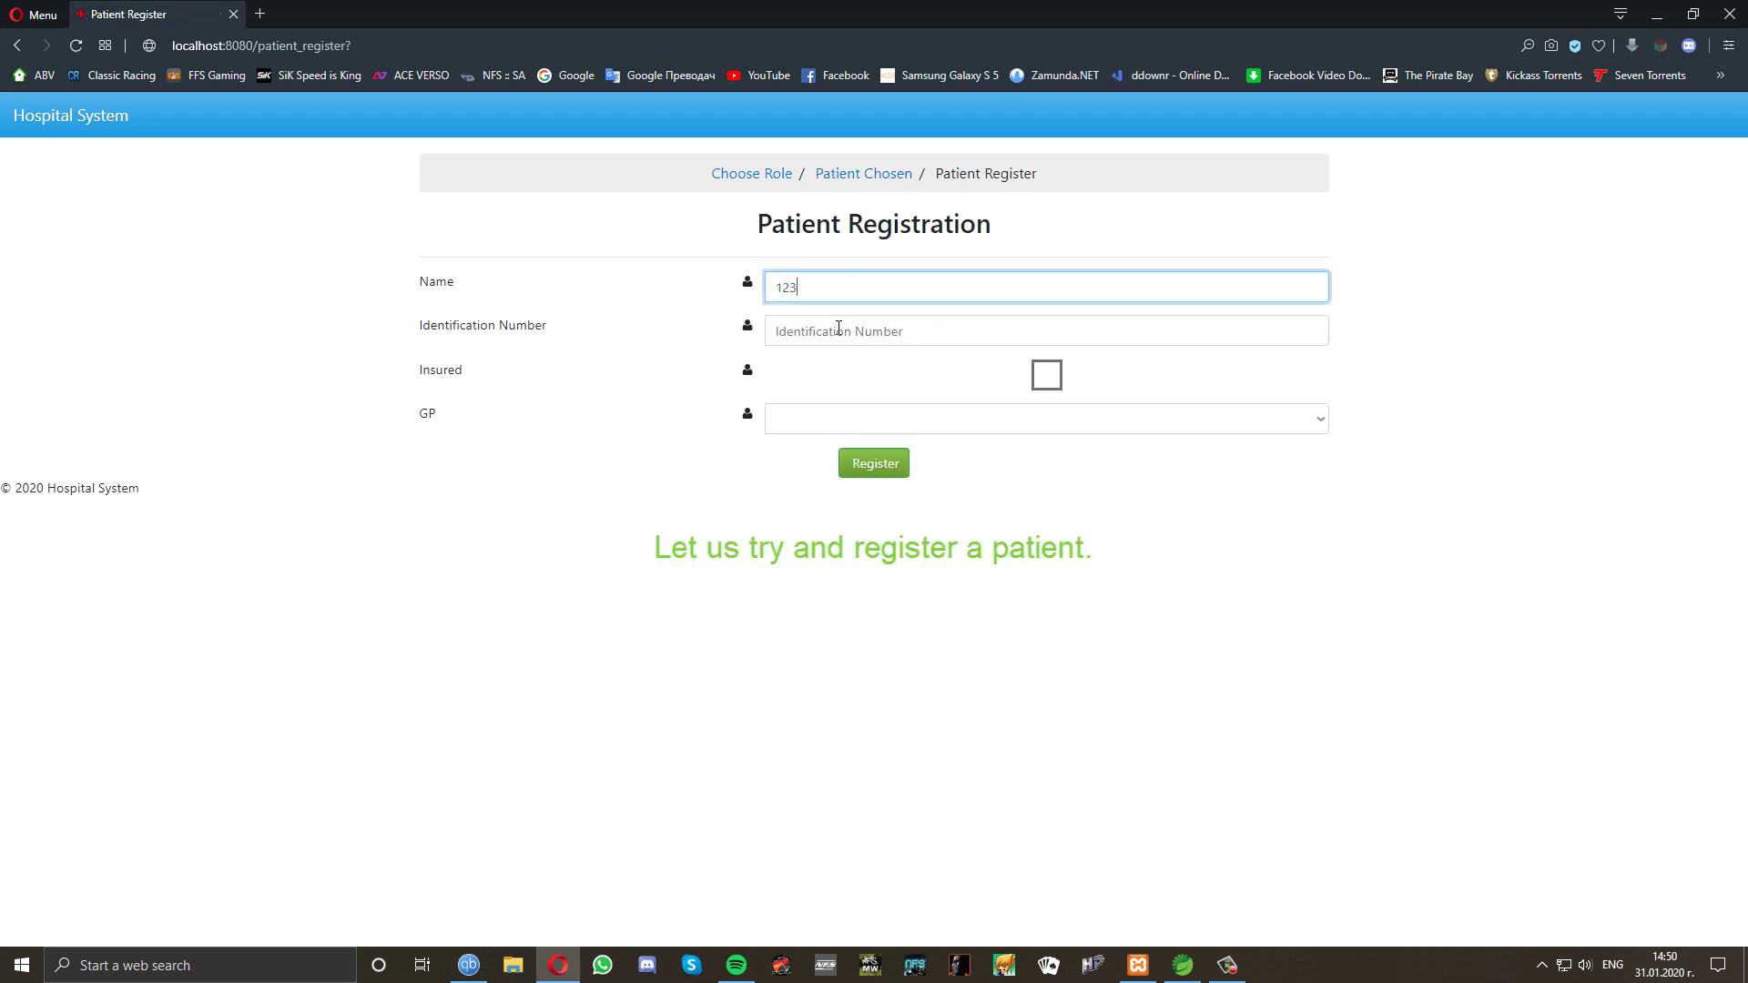
click(838, 328)
text(test)
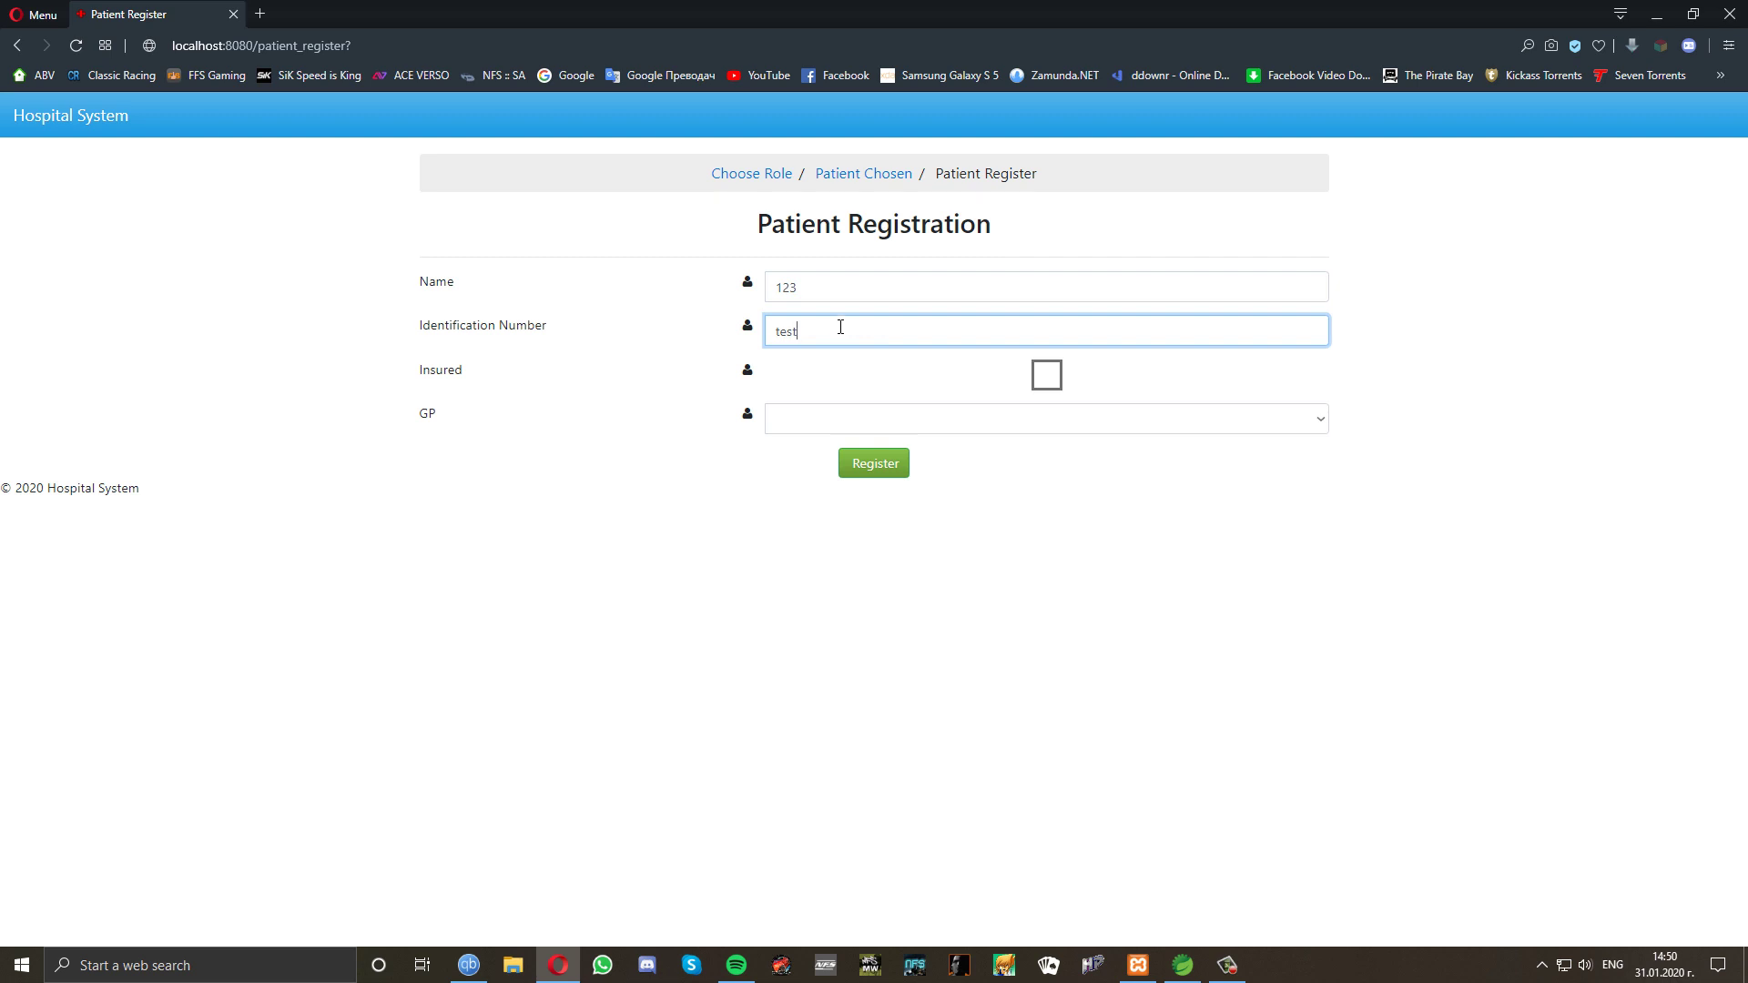
click(1048, 378)
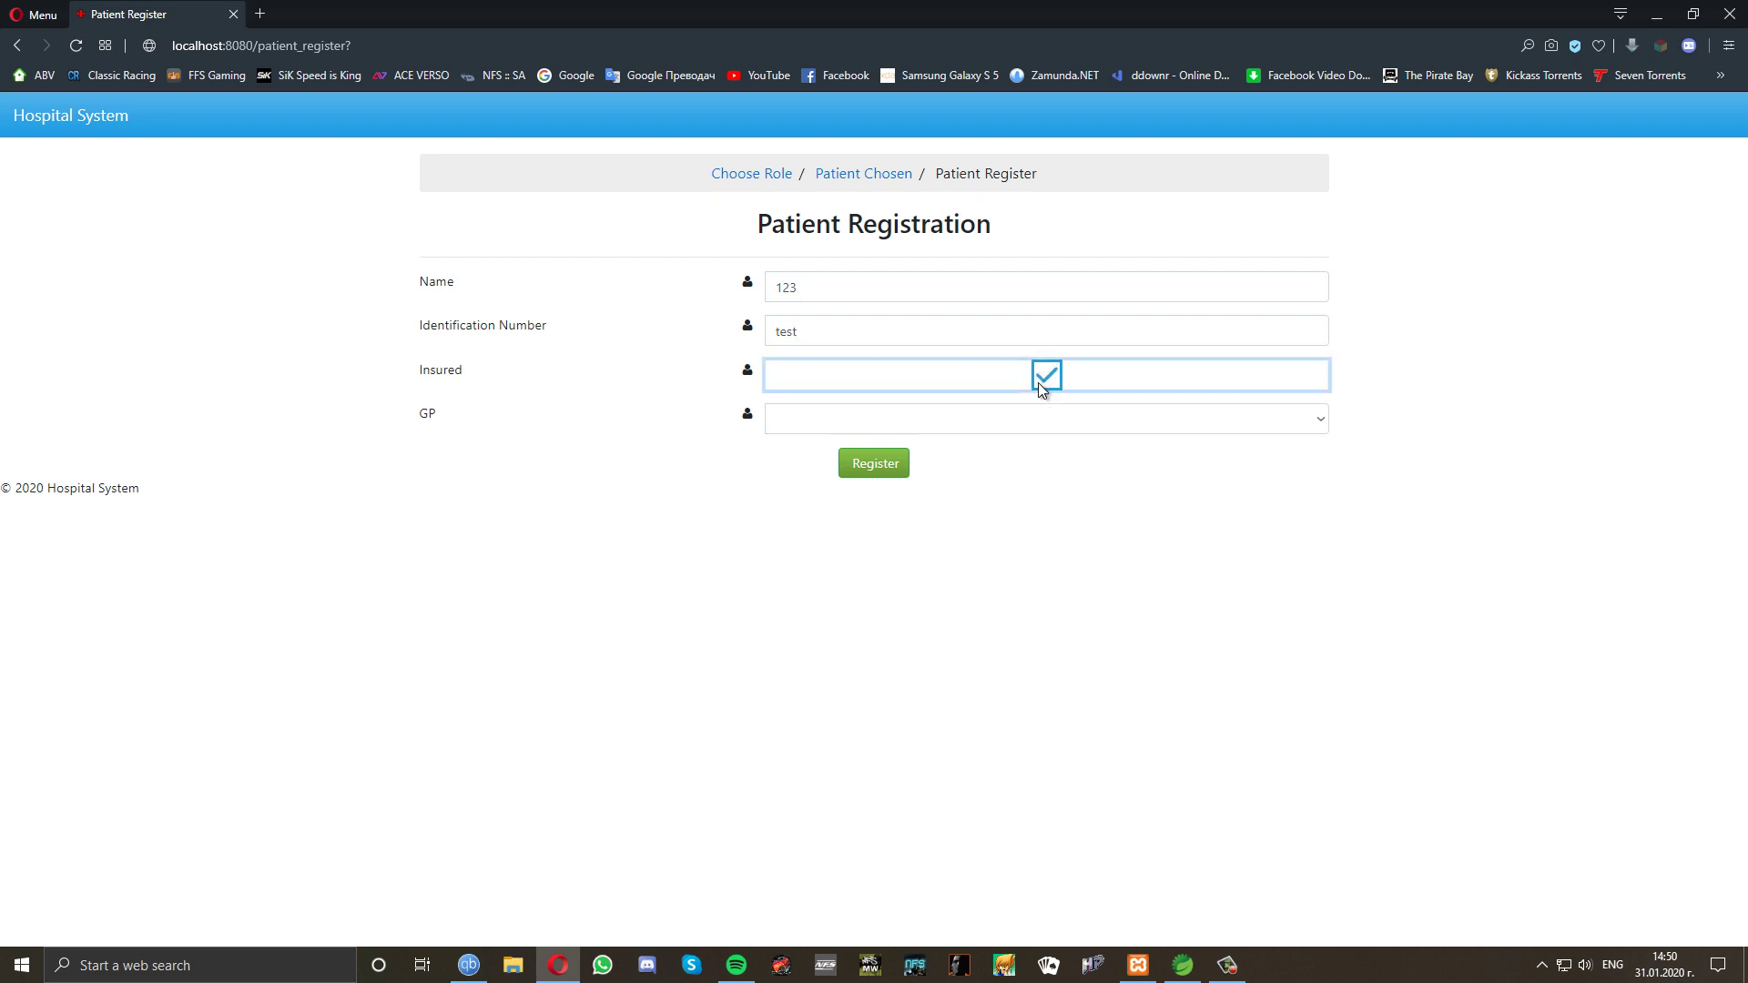
click(873, 466)
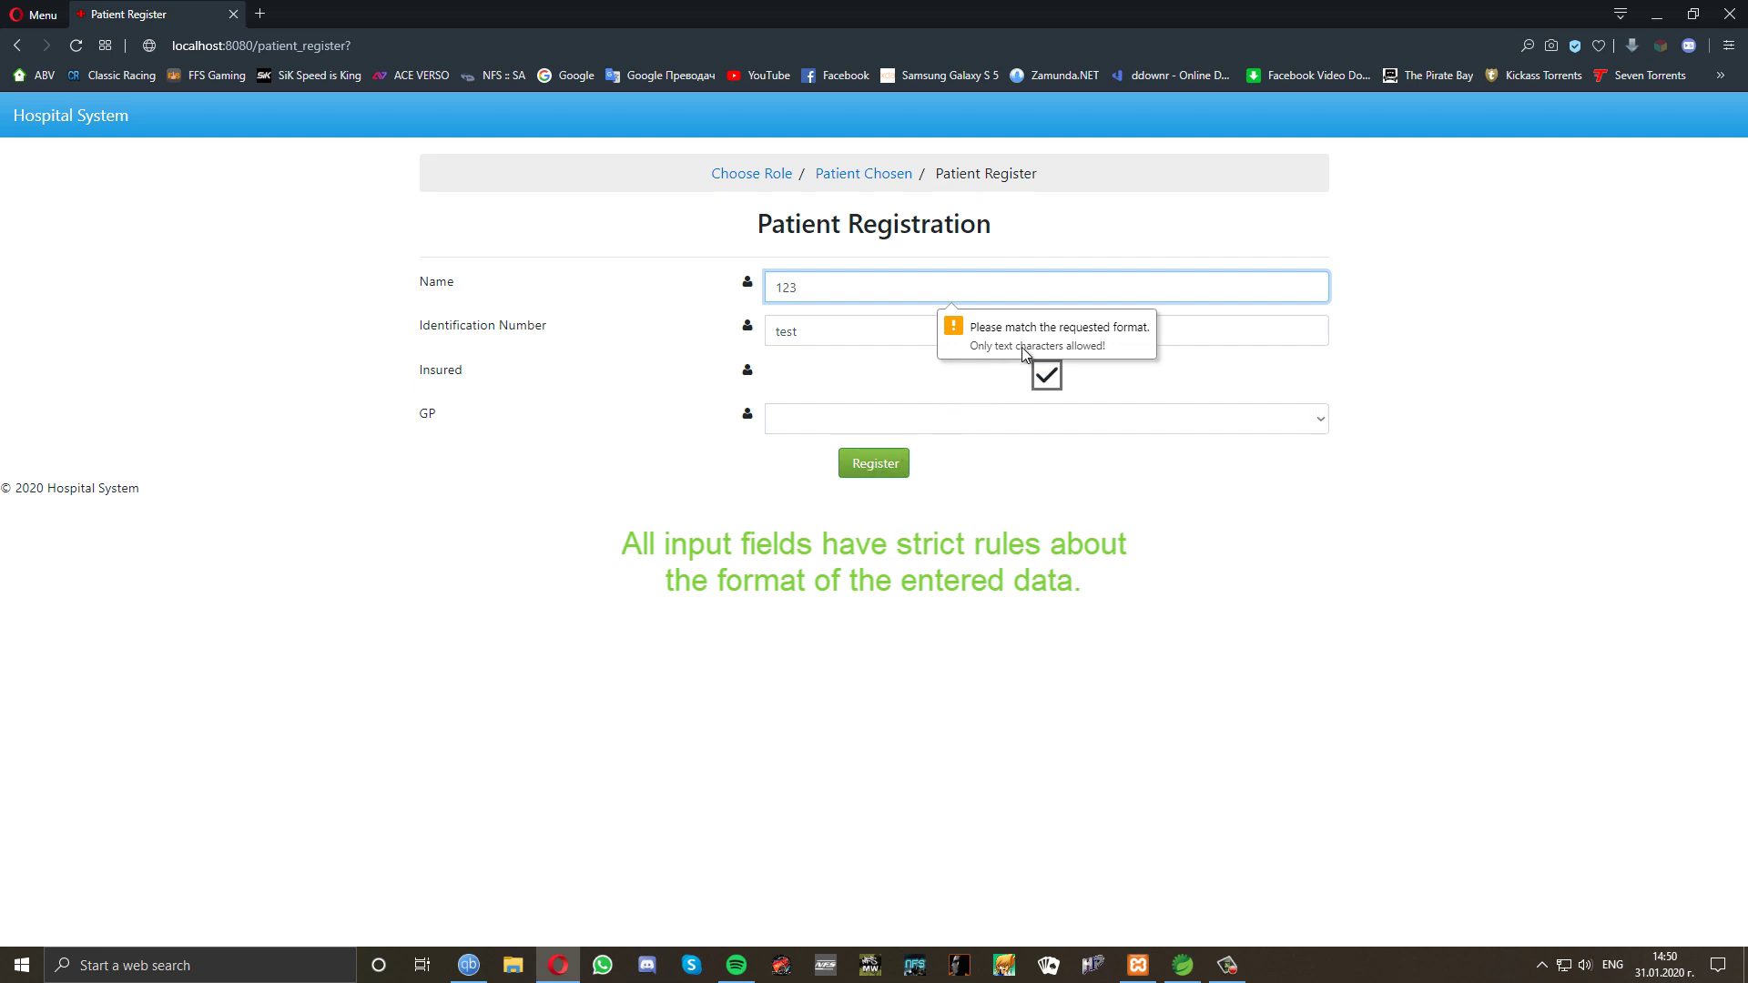
Replace the invalid name and identification number with valid values, resubmitting after each fix.
drag(816, 287, 740, 293)
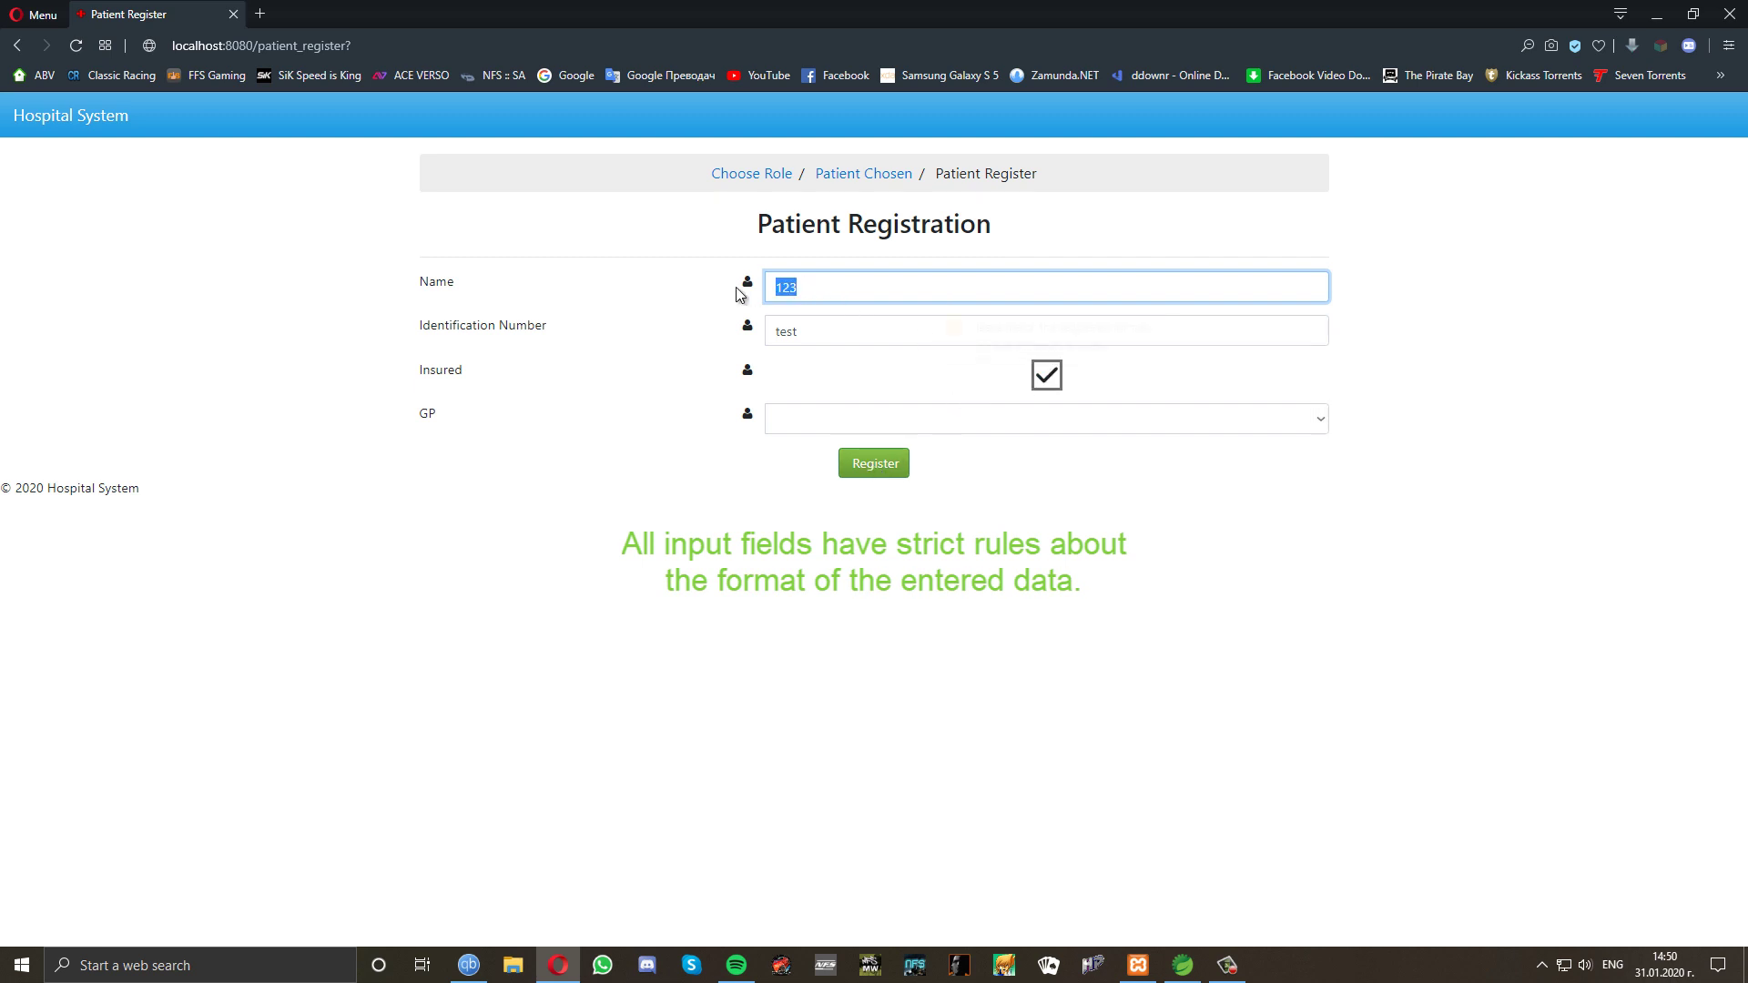
text(Ashley)
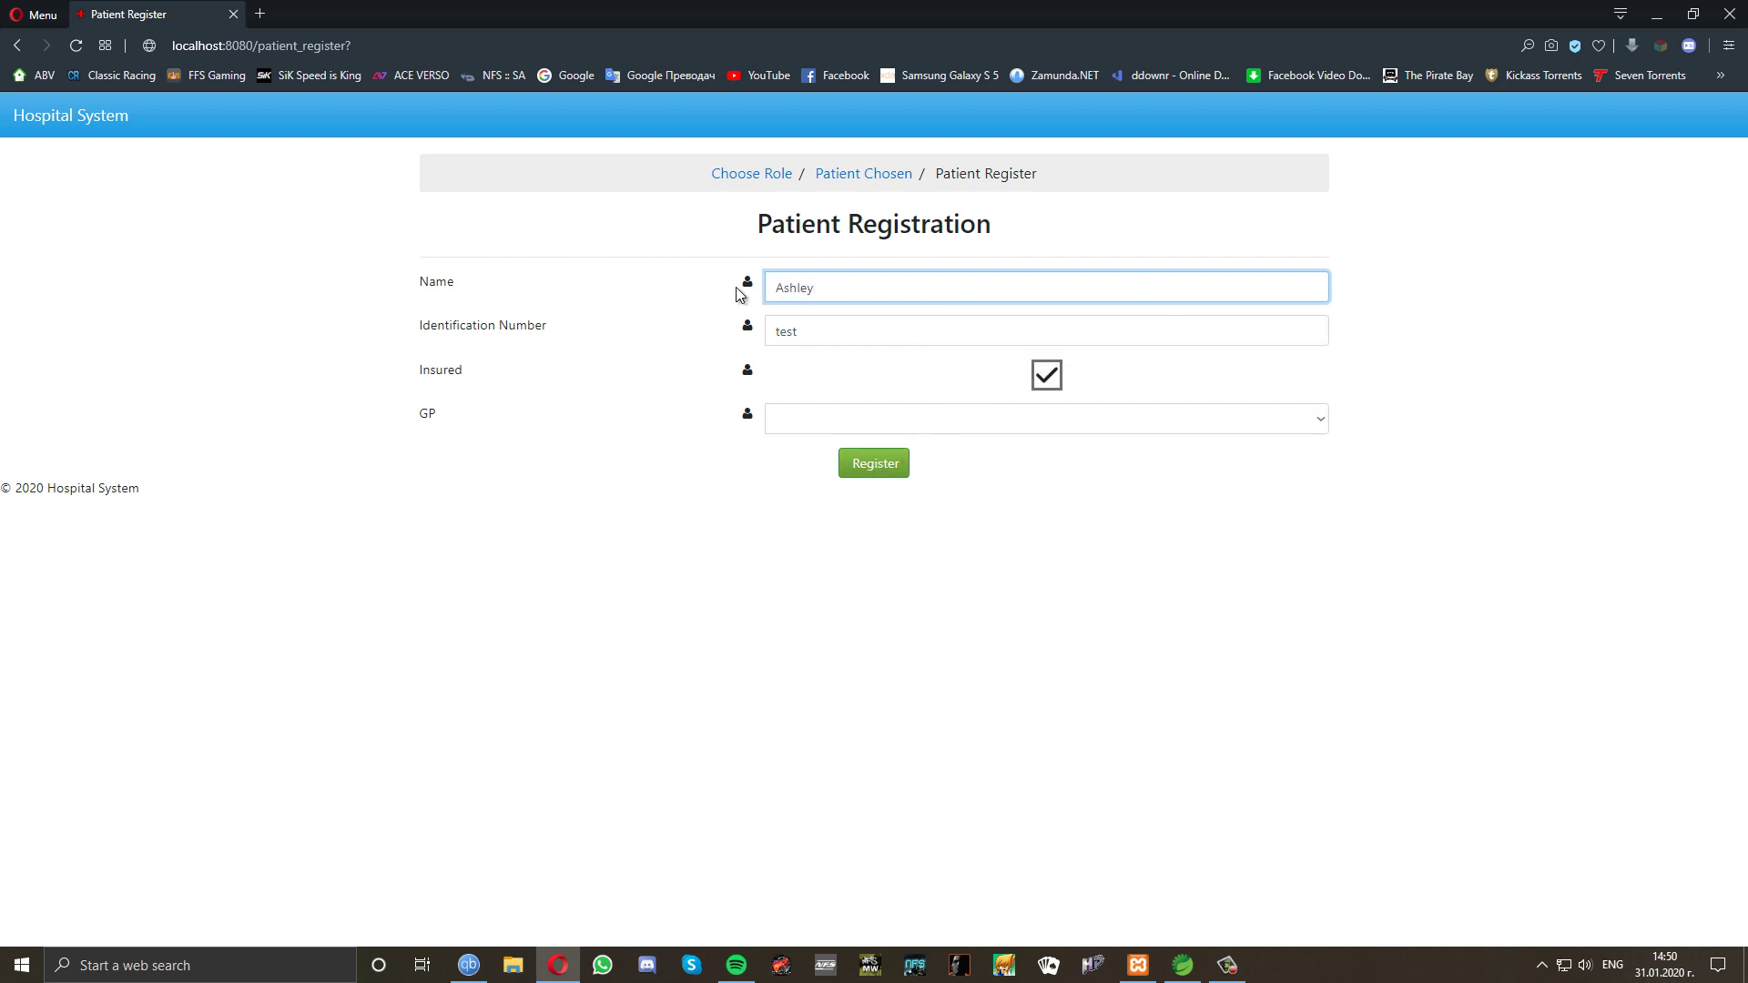
click(867, 469)
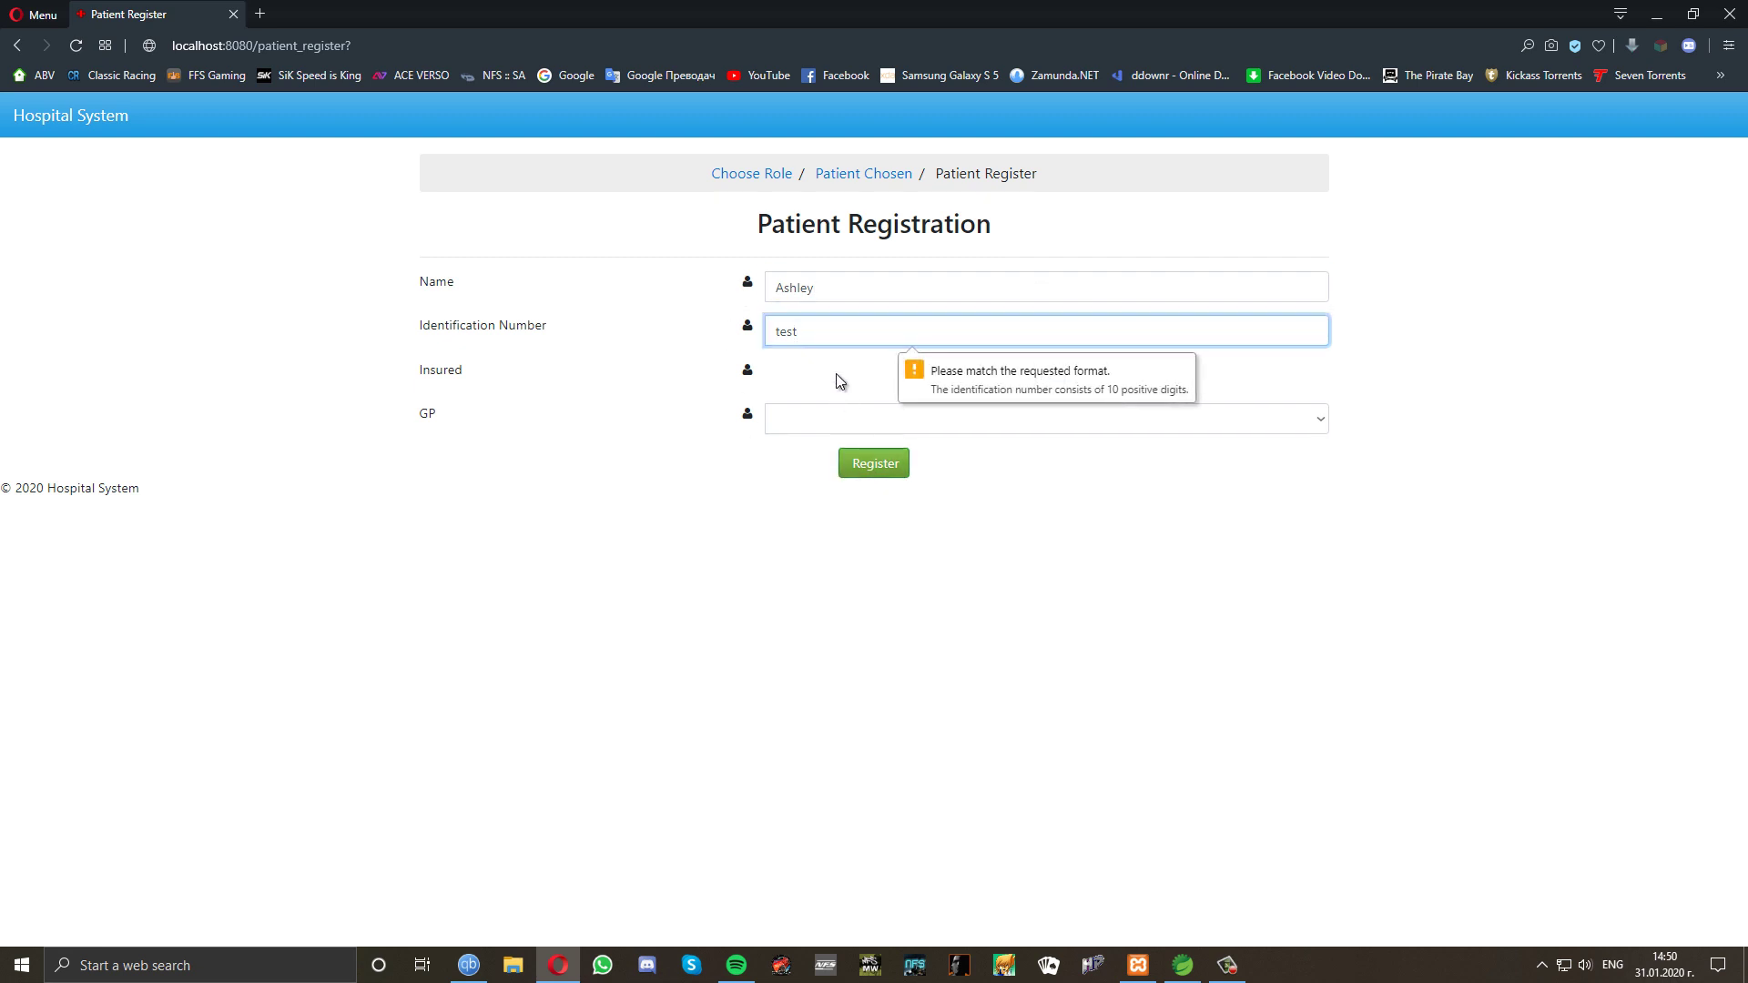
drag(819, 331, 726, 334)
text(1)
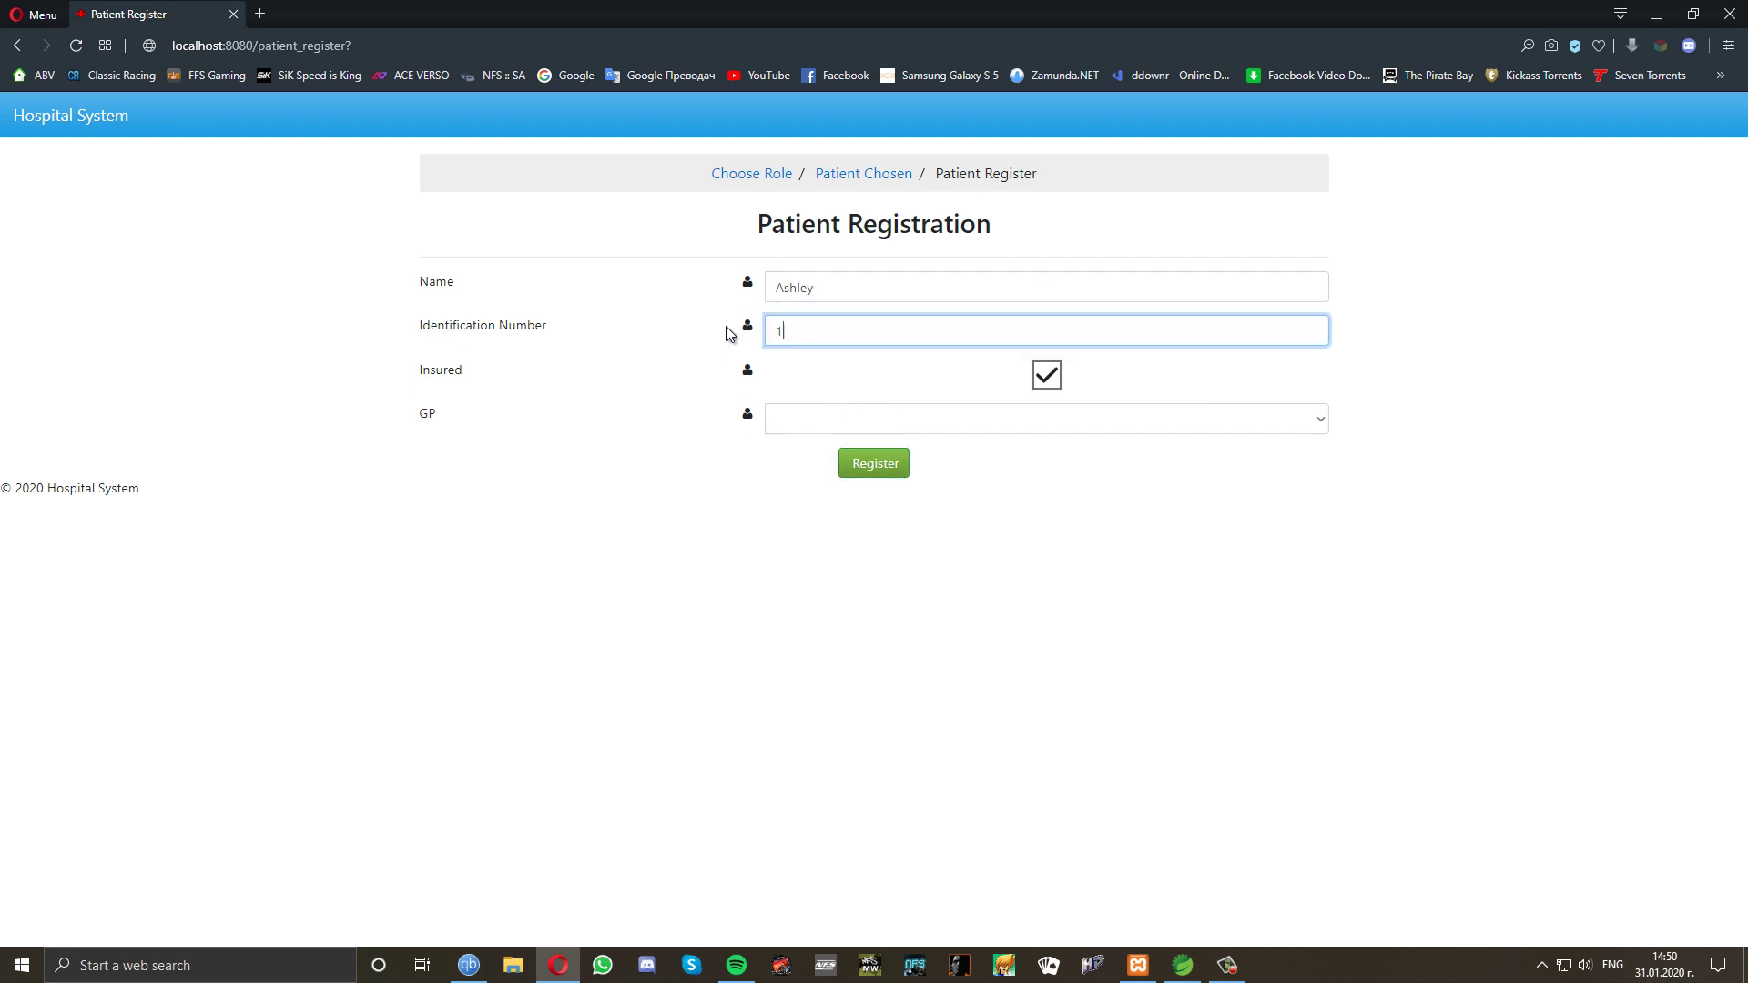
text(234567890)
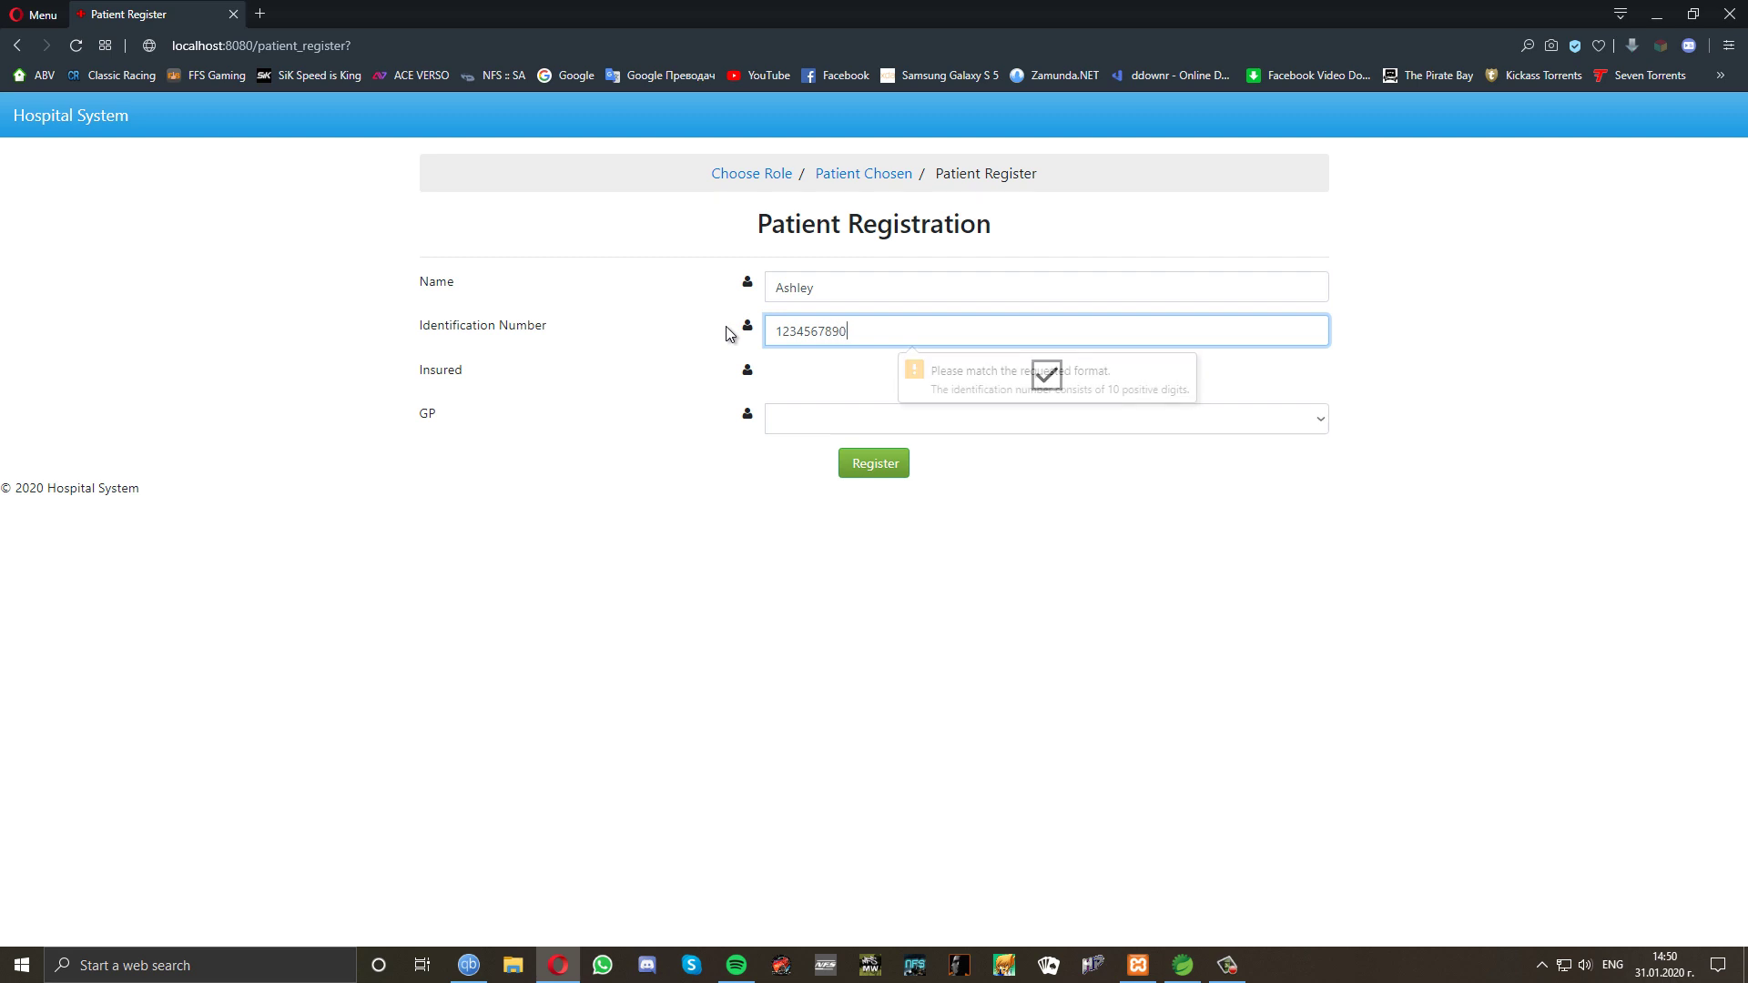
click(868, 464)
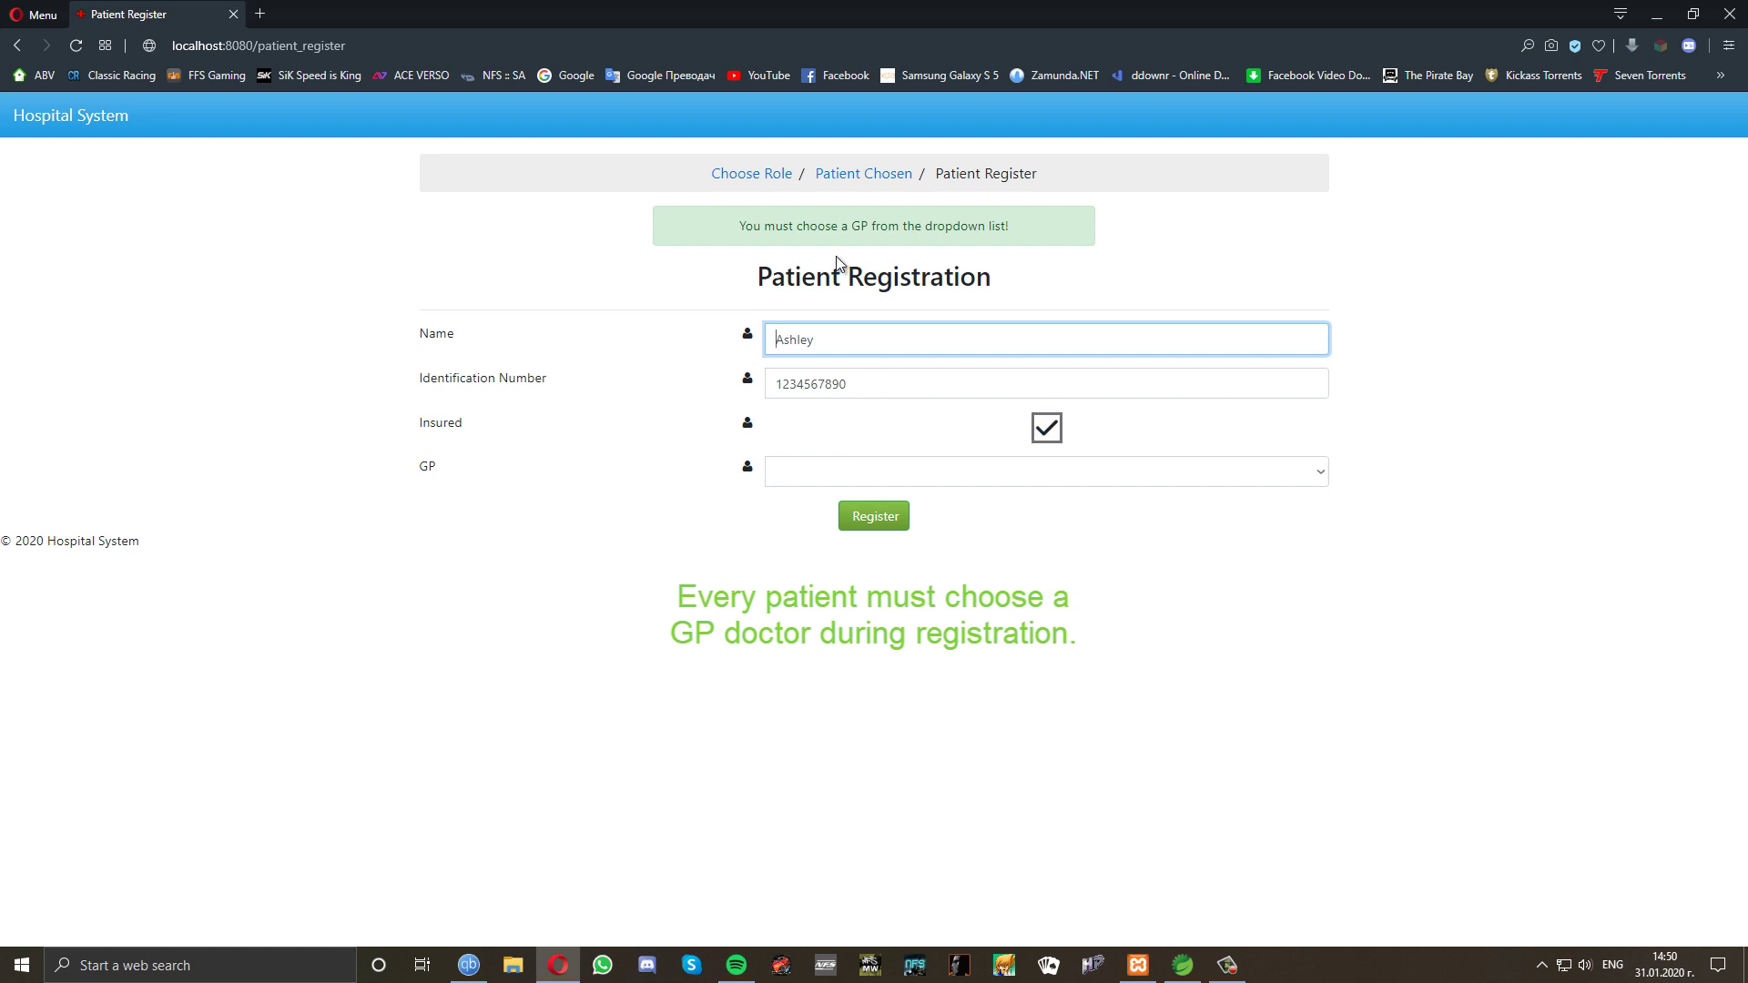
Find the GP dropdown empty and go back to the Choose Role page.
click(907, 465)
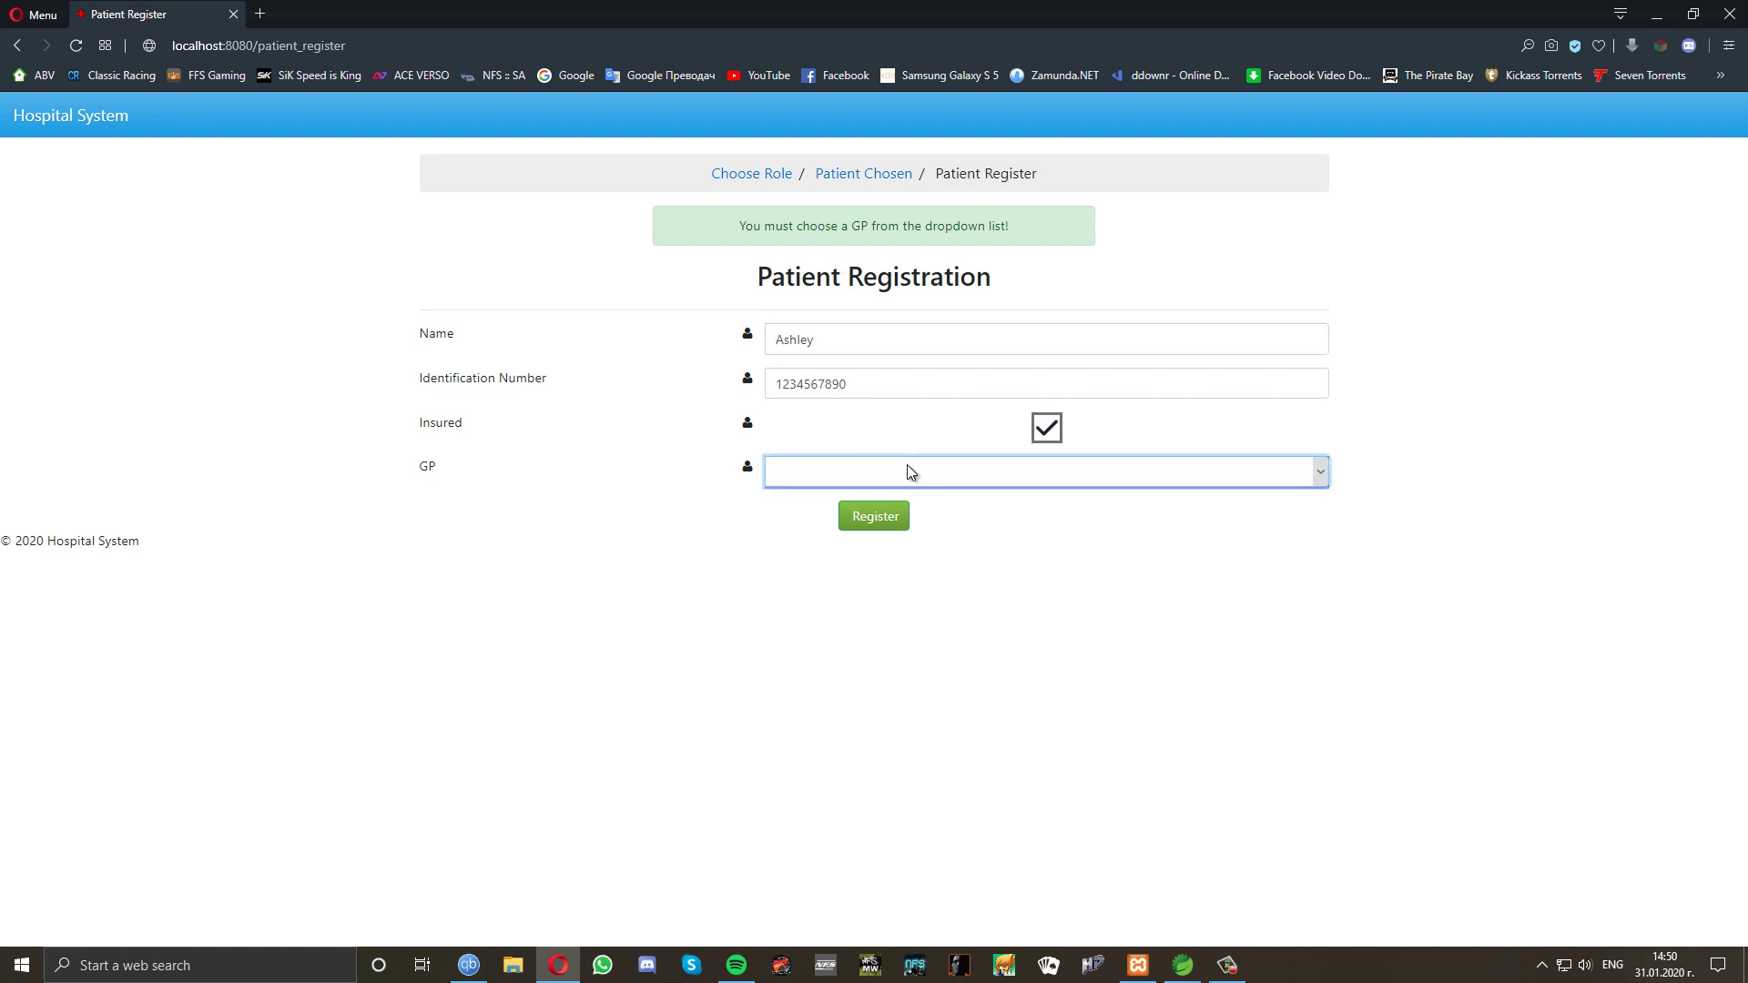
click(777, 523)
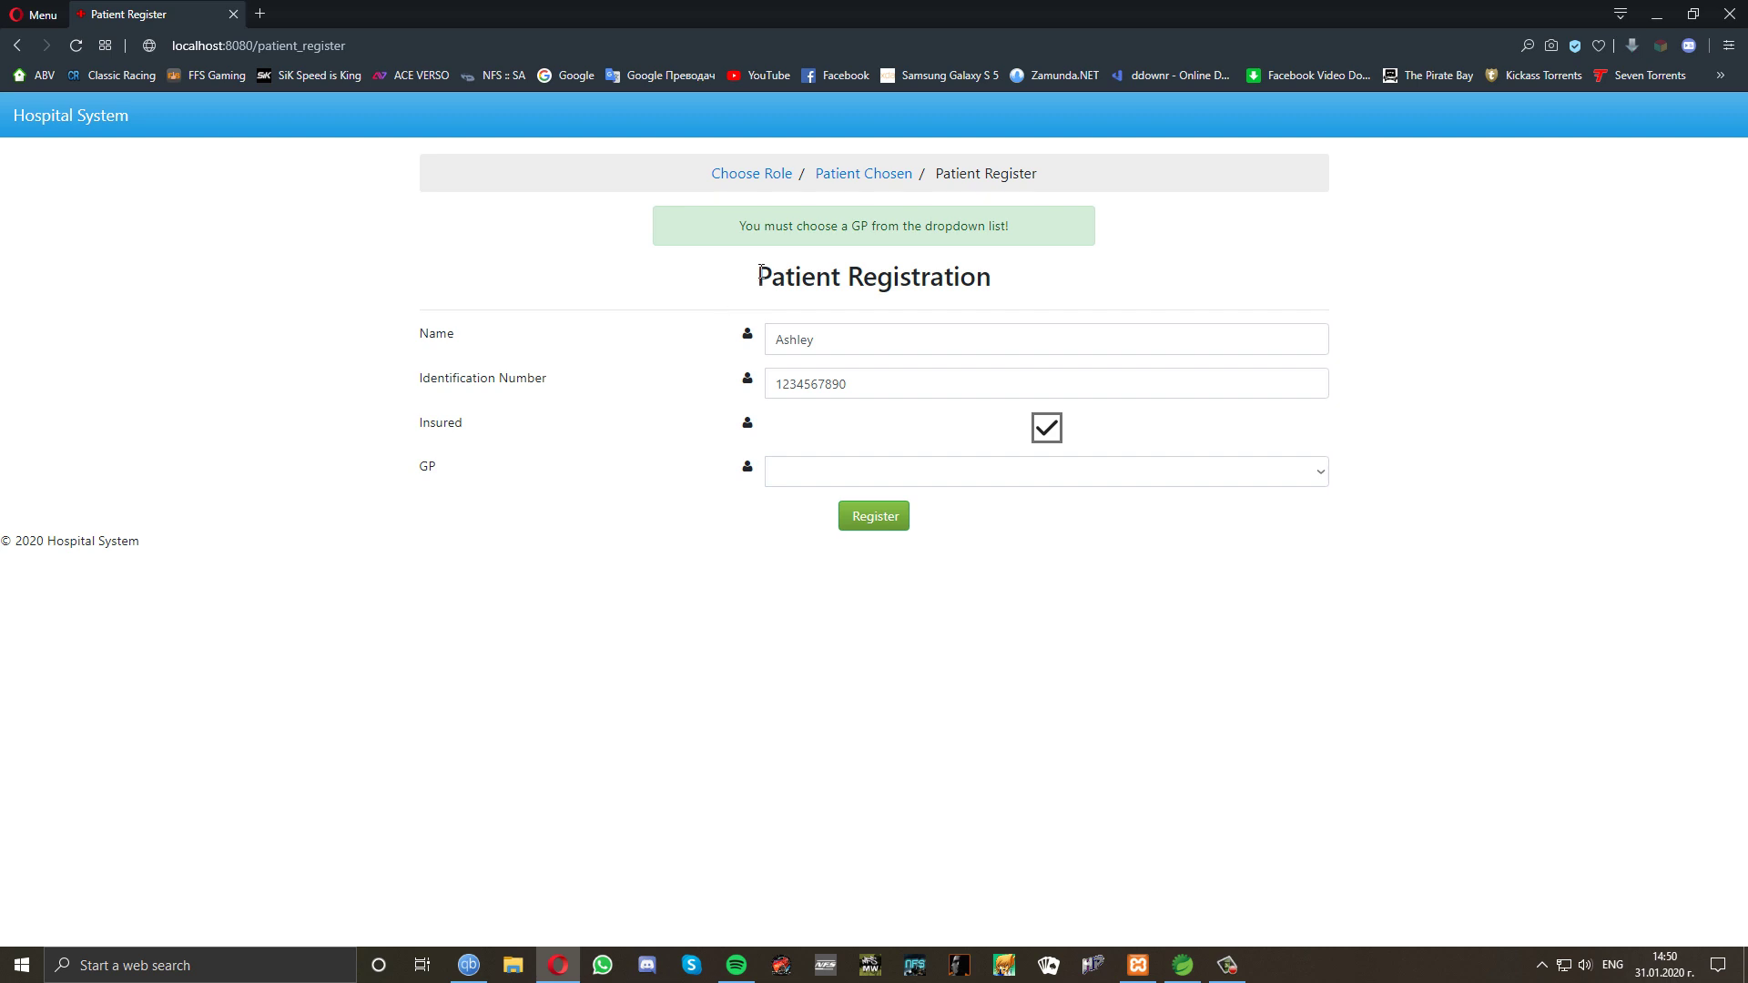
click(753, 178)
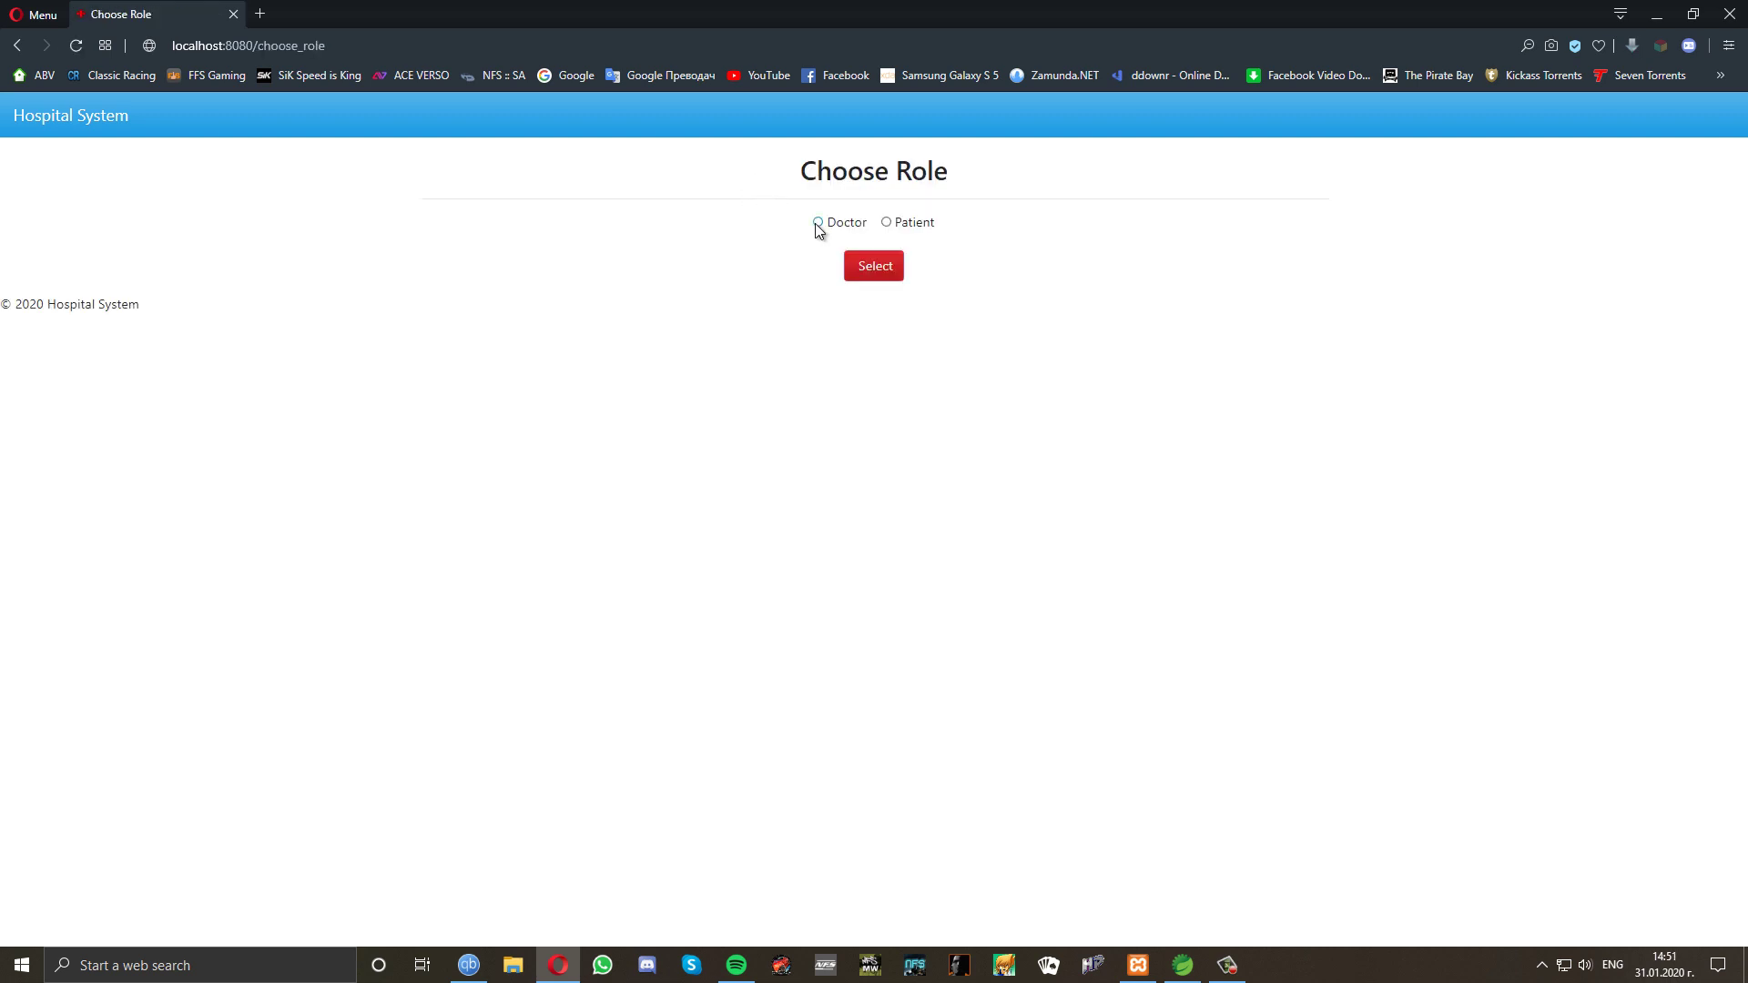
Choose the Doctor role and go to the doctor registration form.
click(818, 223)
click(872, 269)
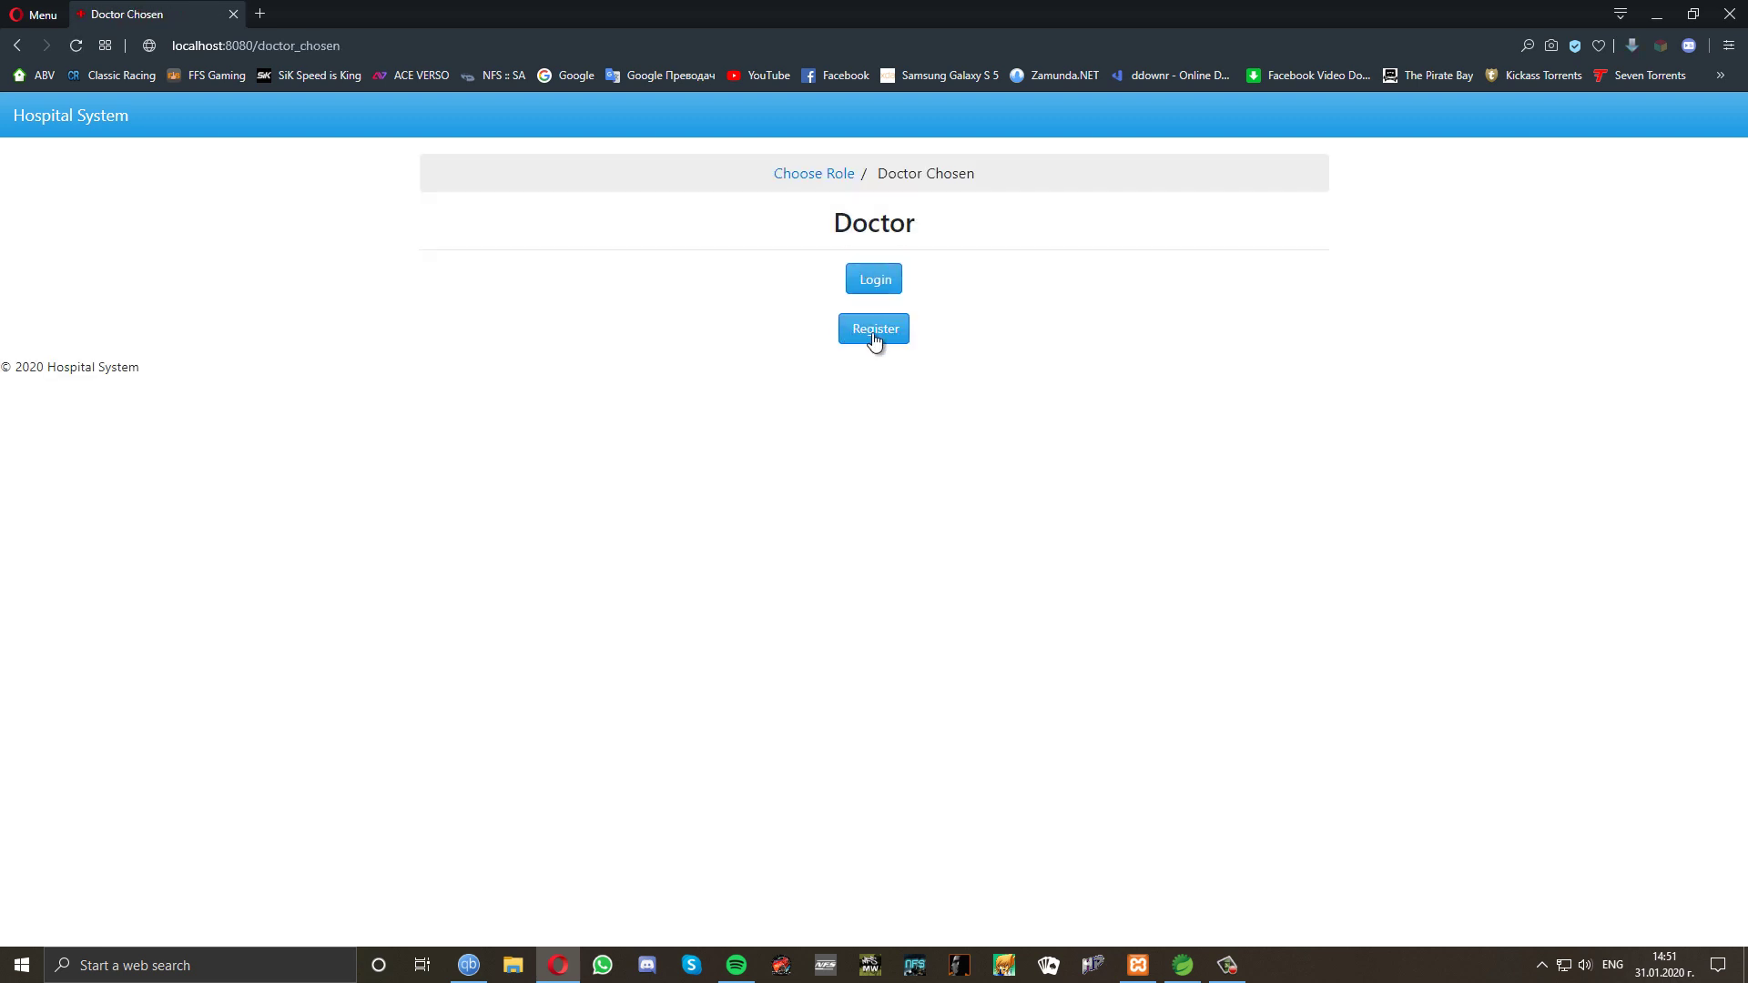
click(875, 339)
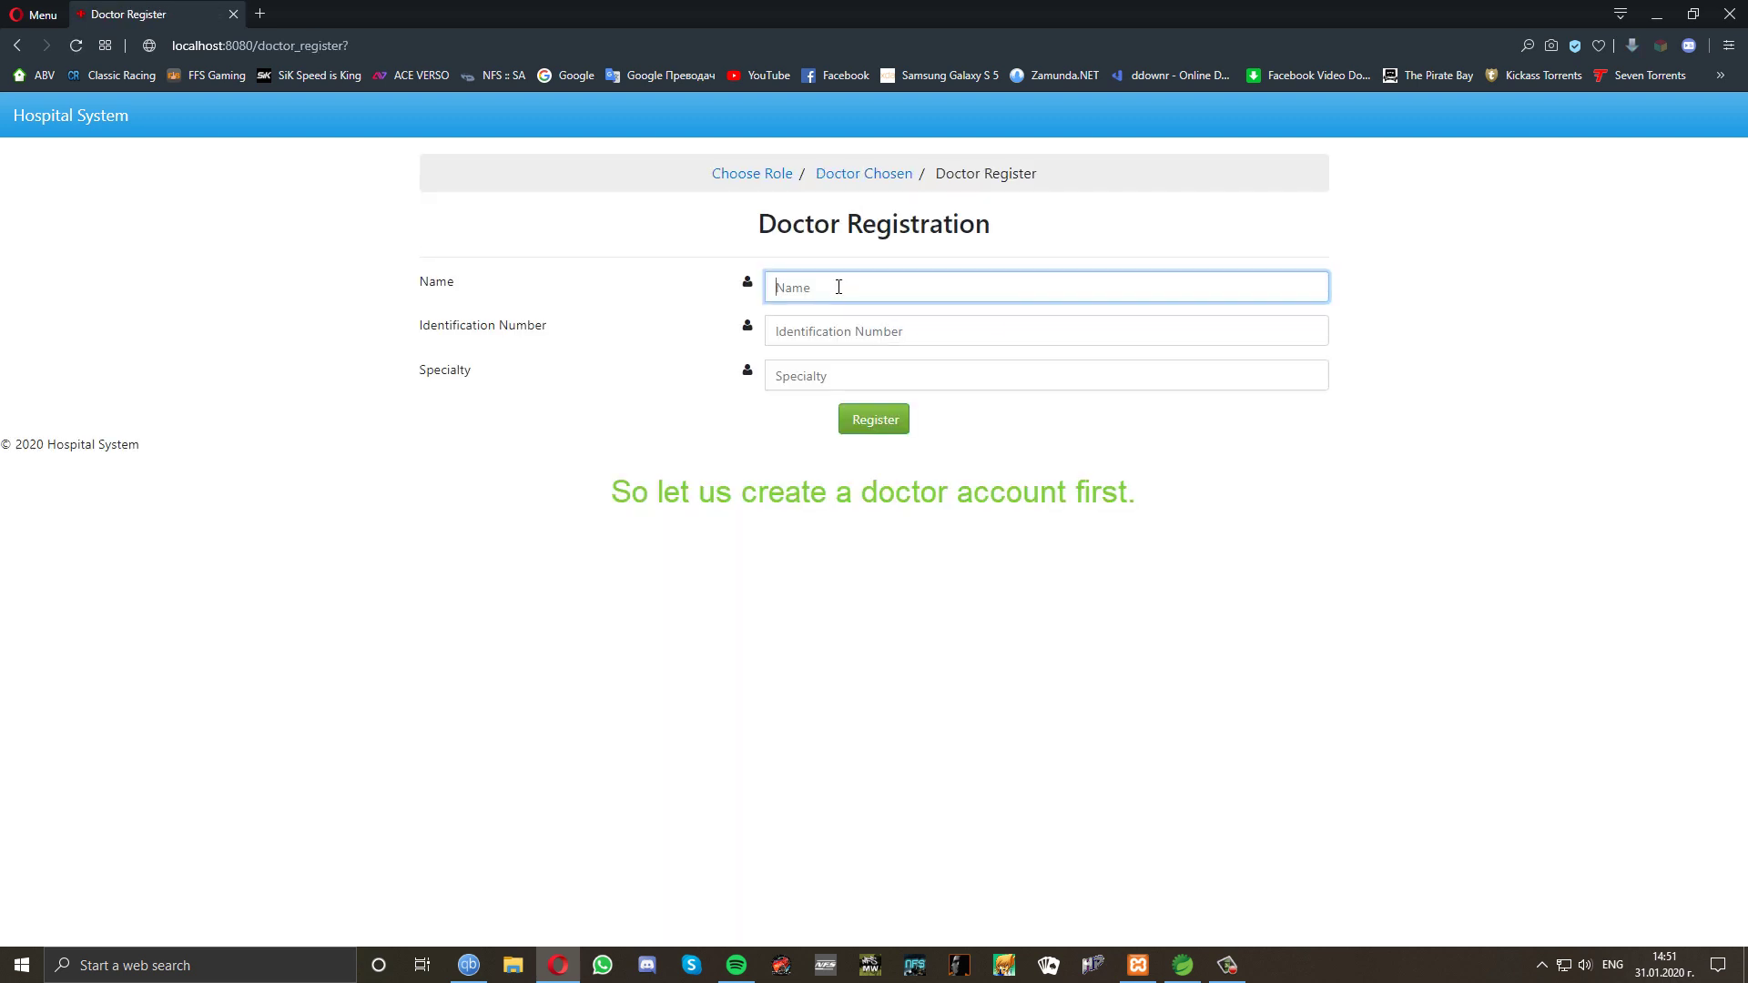
Register a doctor with a name, identification number and specialty Head, then return to Choose Role.
text(Dr Johnson)
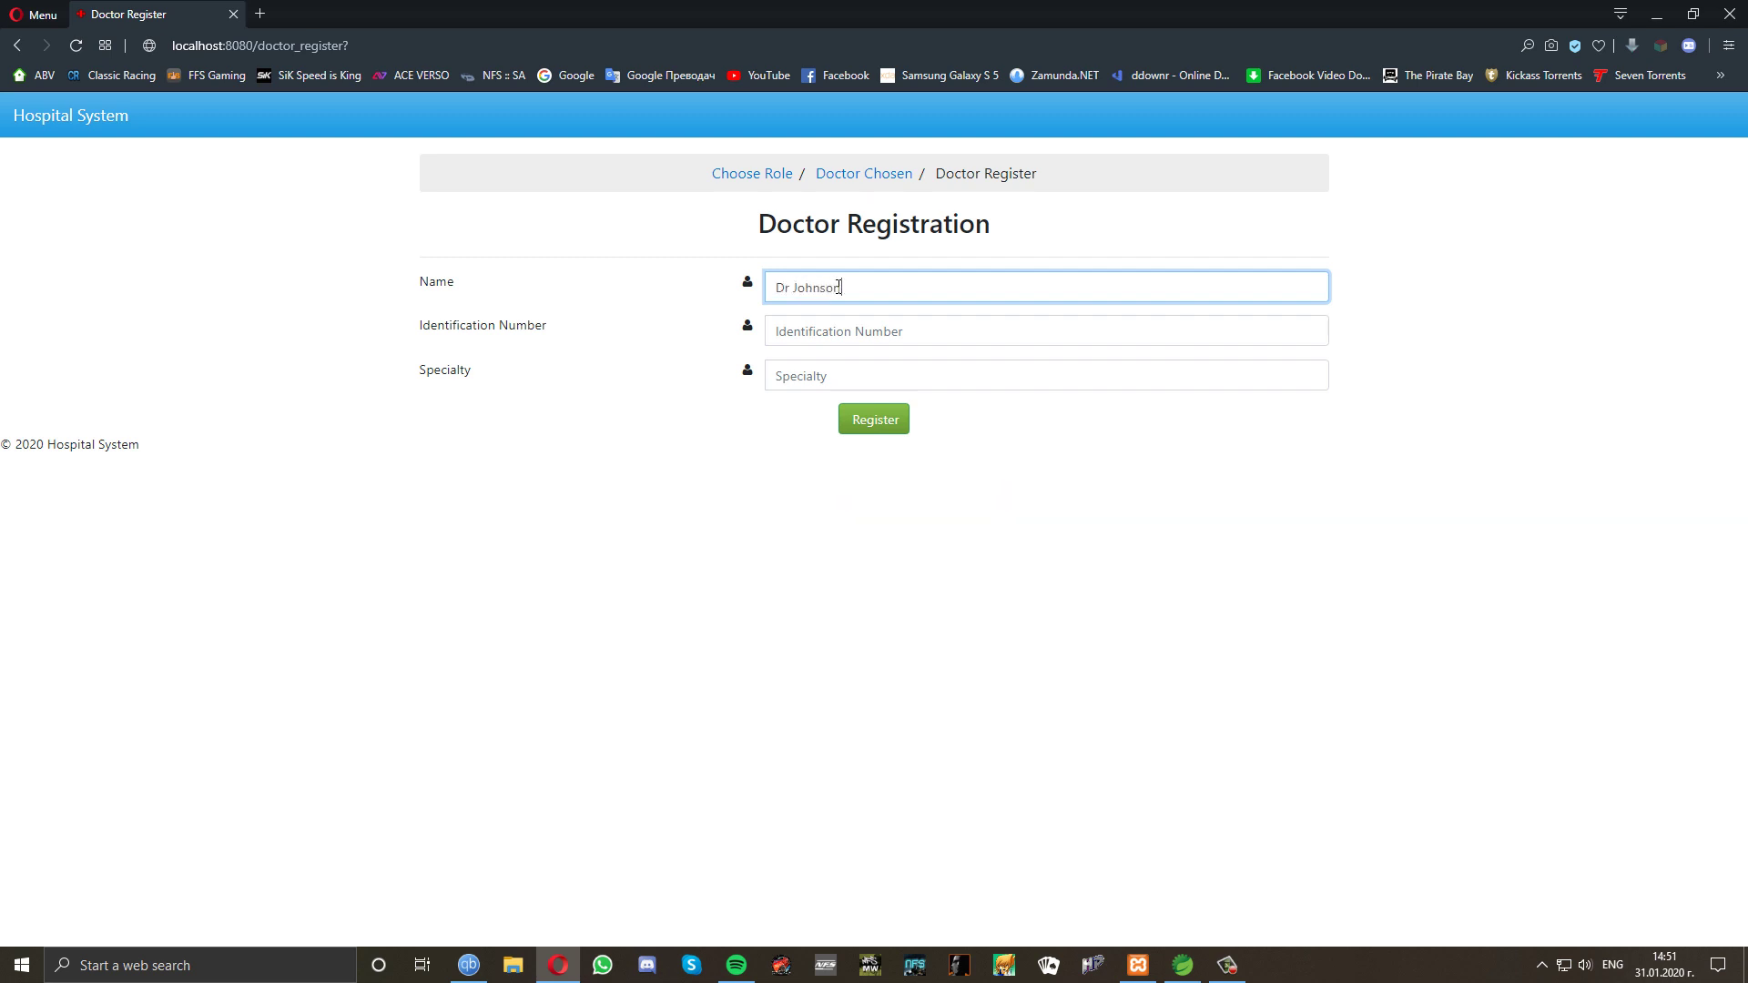
click(824, 332)
text(1)
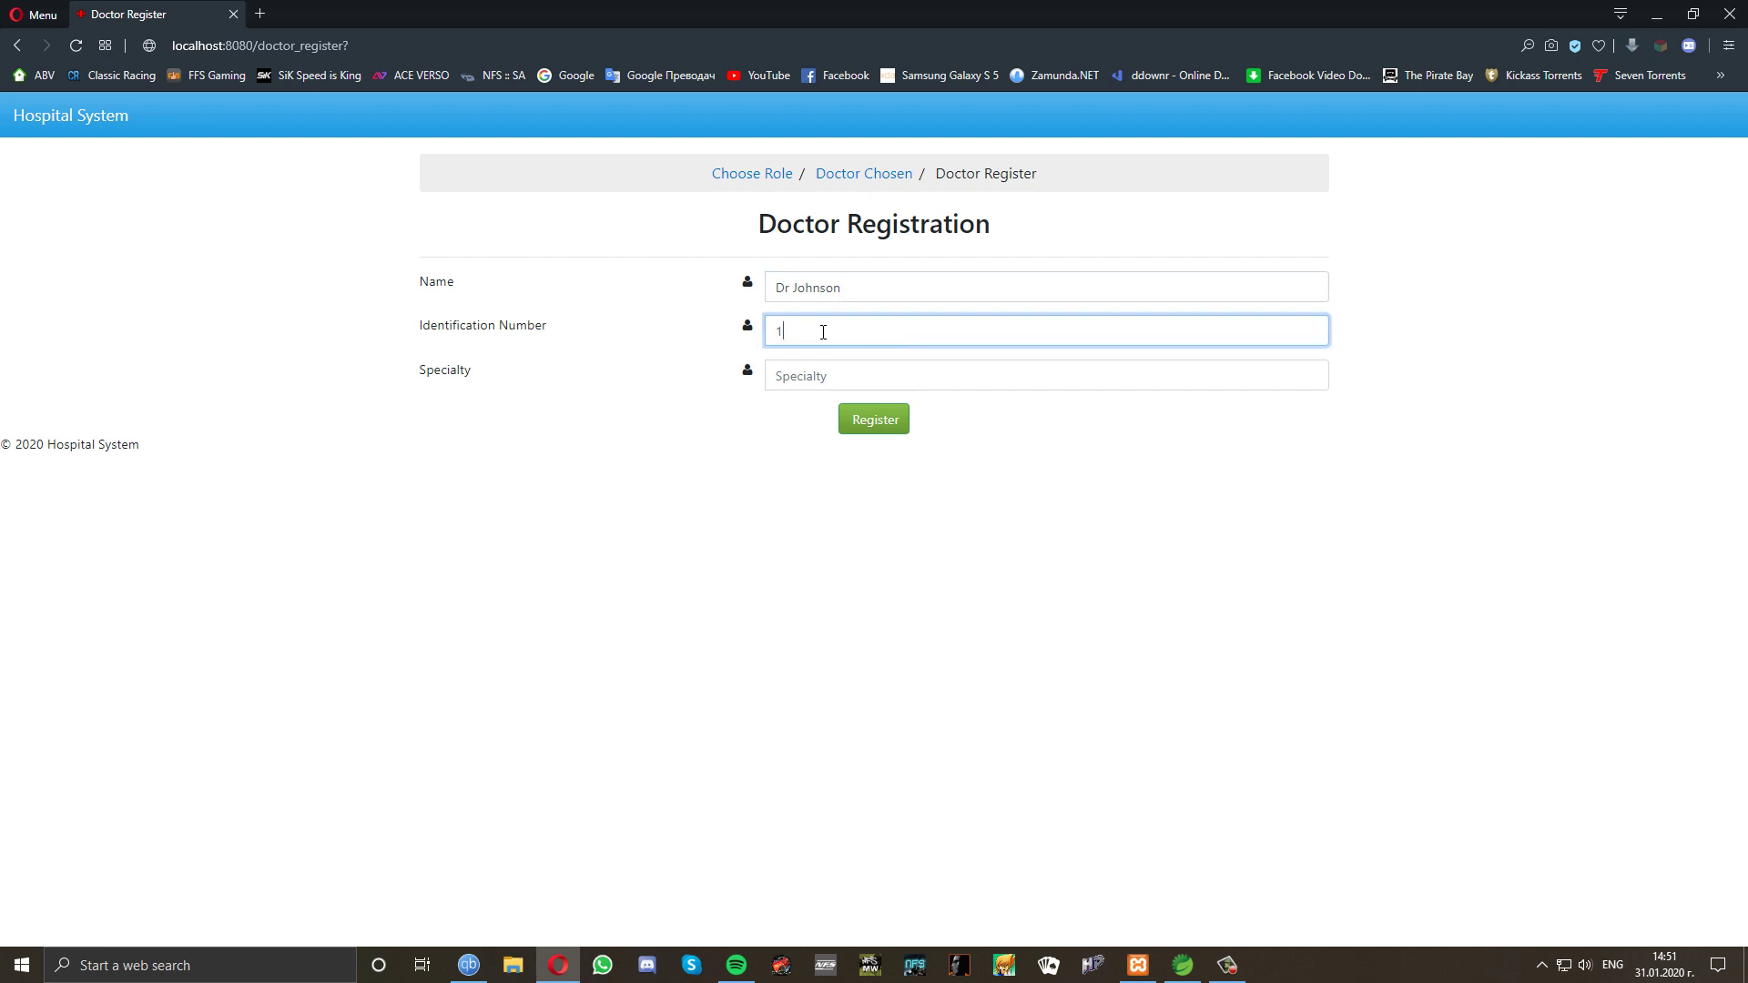
text(234567890)
click(825, 376)
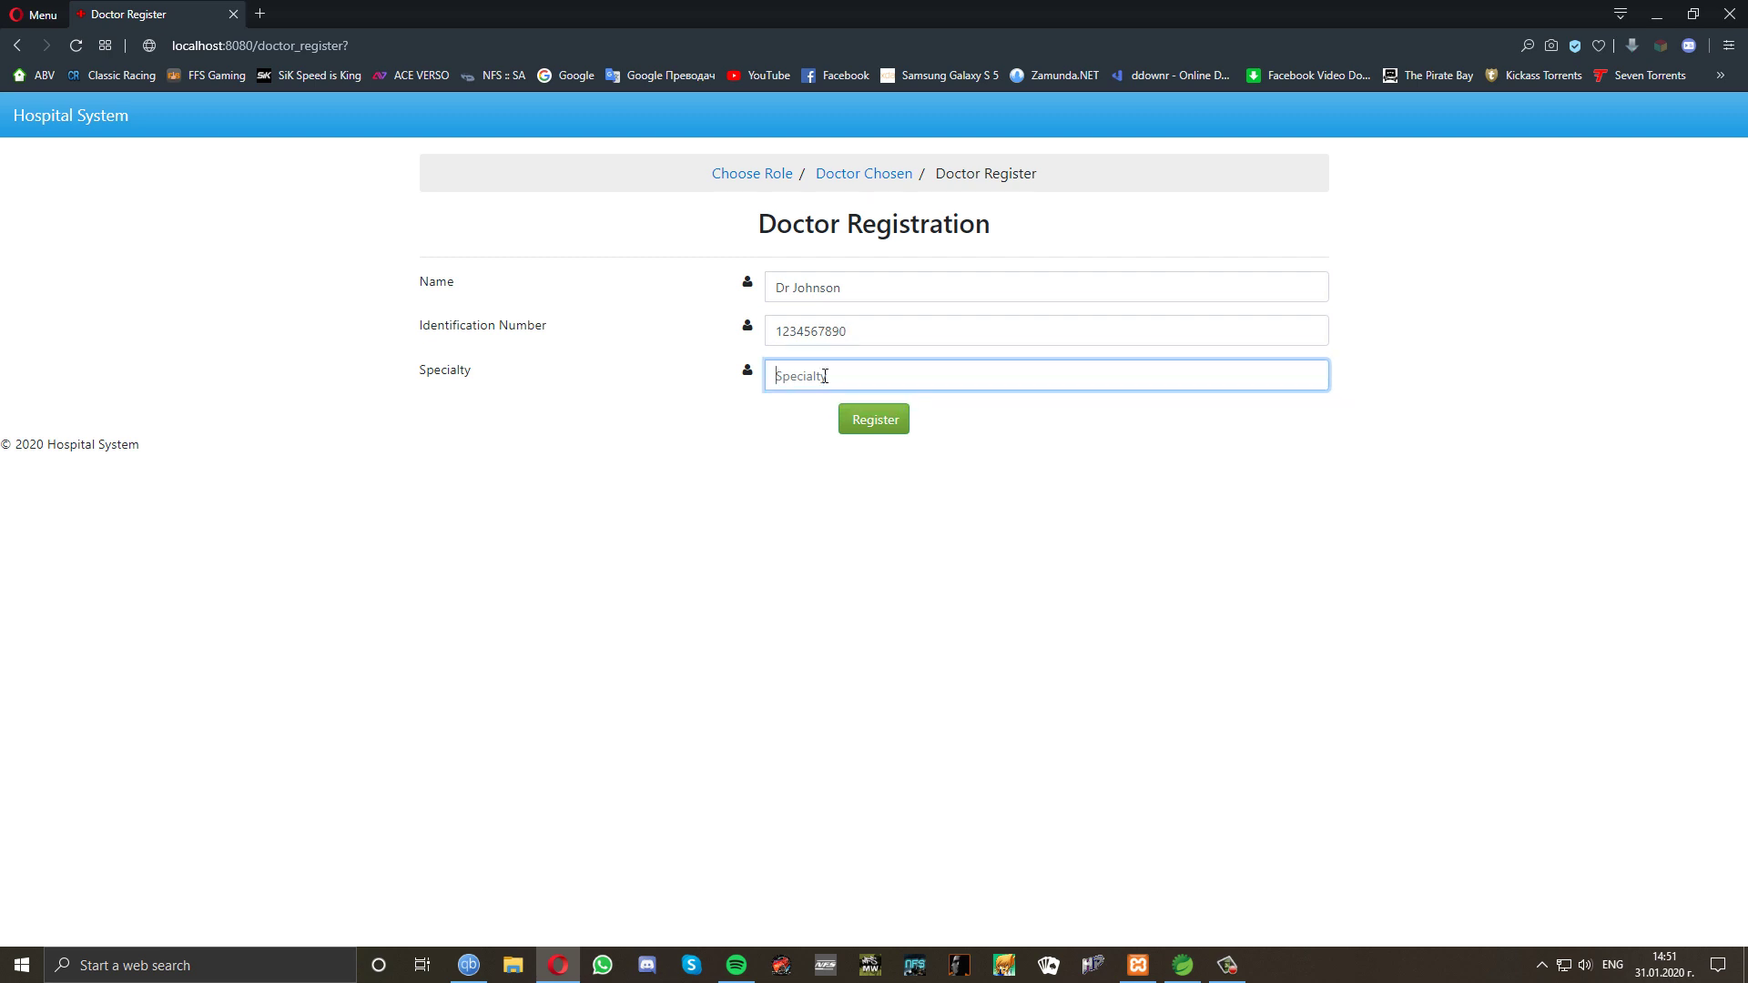
text(Head)
click(862, 424)
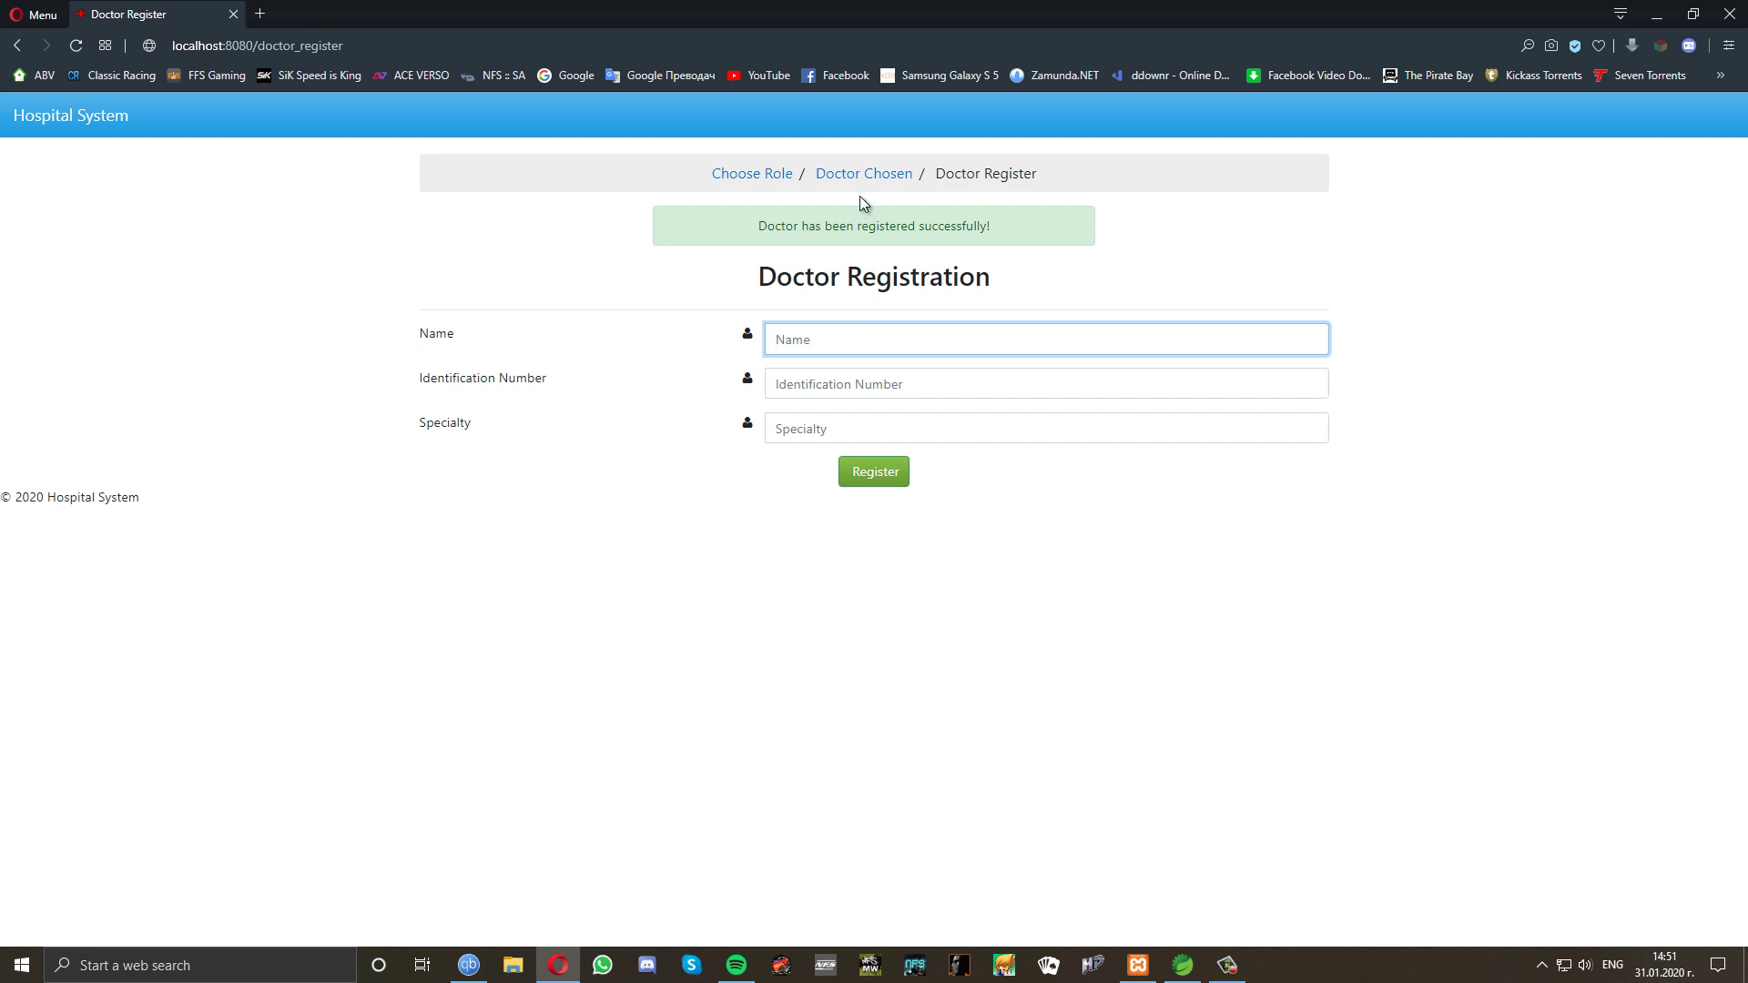
click(747, 175)
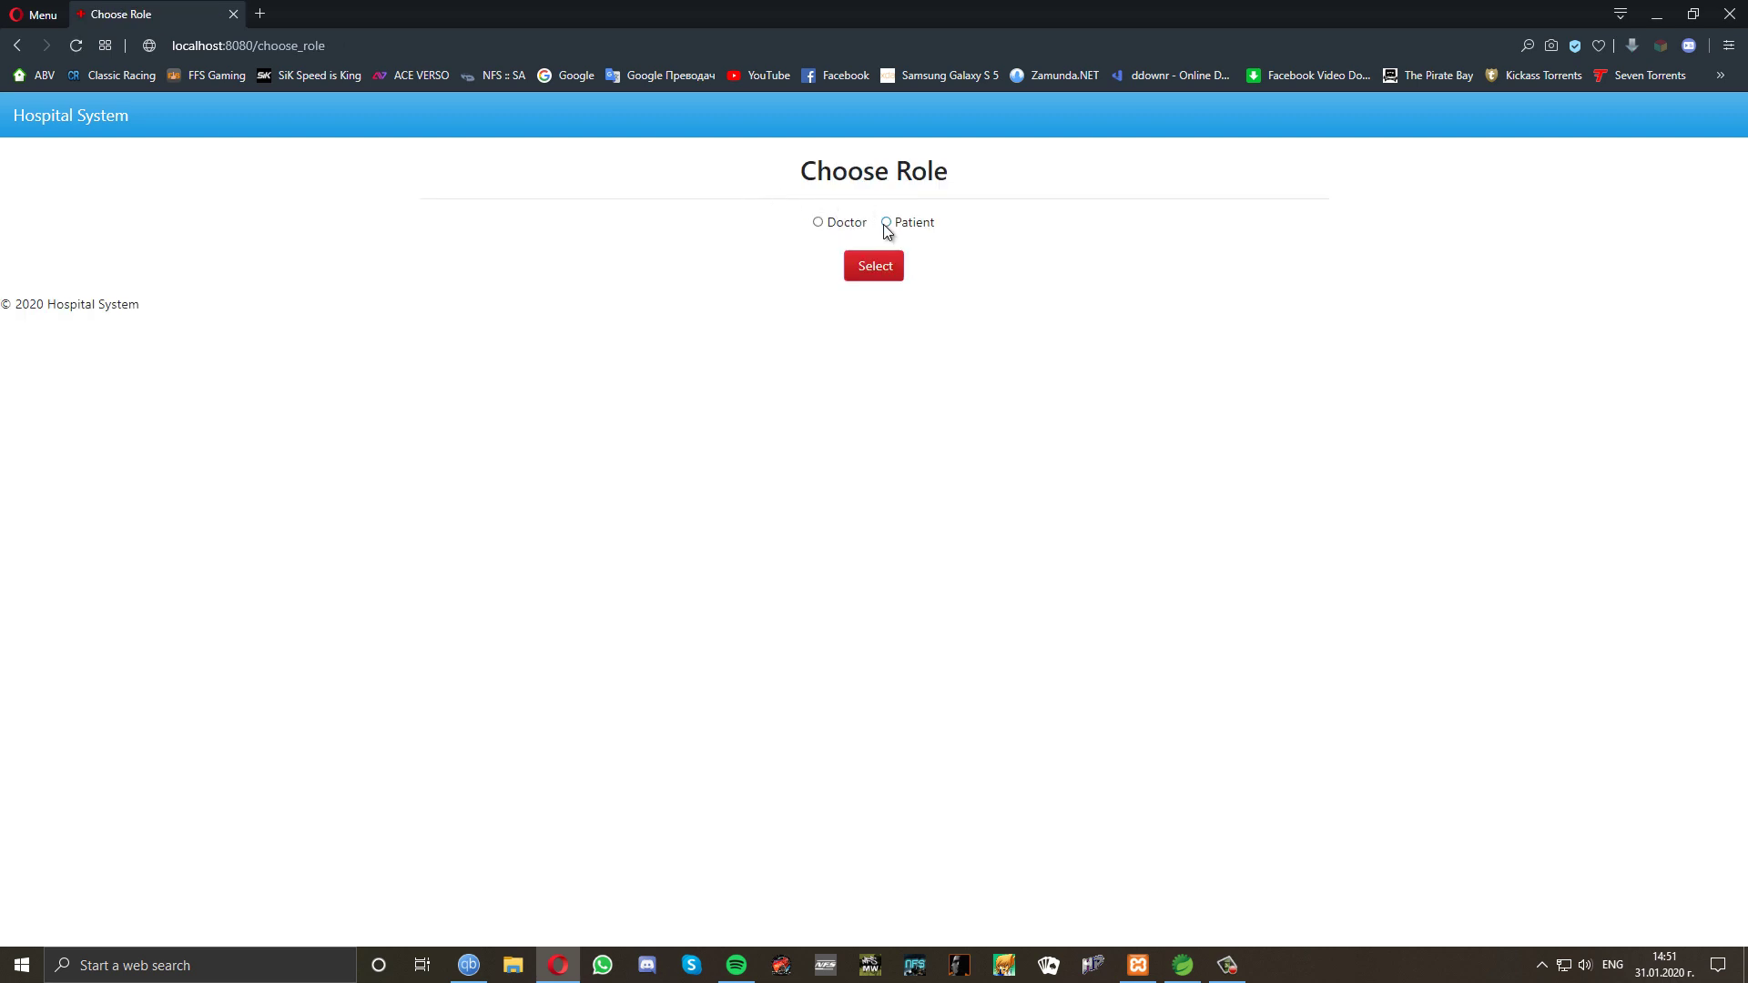
Start a patient registration using the saved name and identification number, marked as insured.
click(870, 269)
click(871, 332)
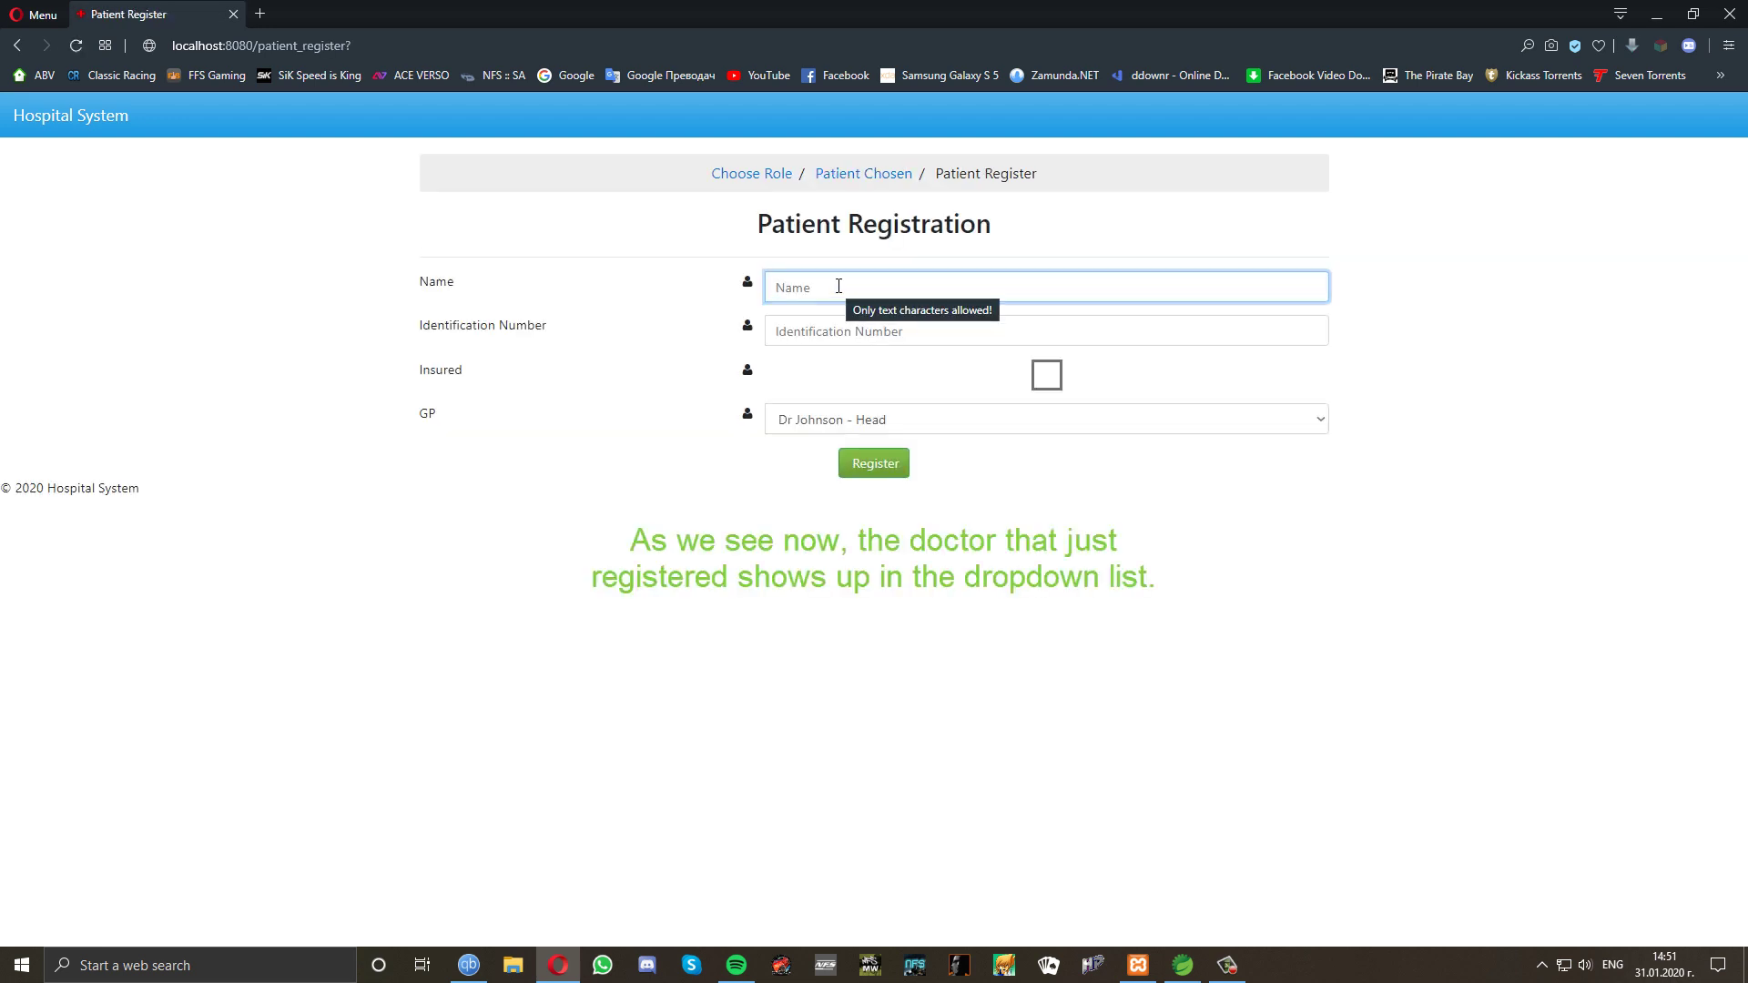
click(838, 287)
click(832, 327)
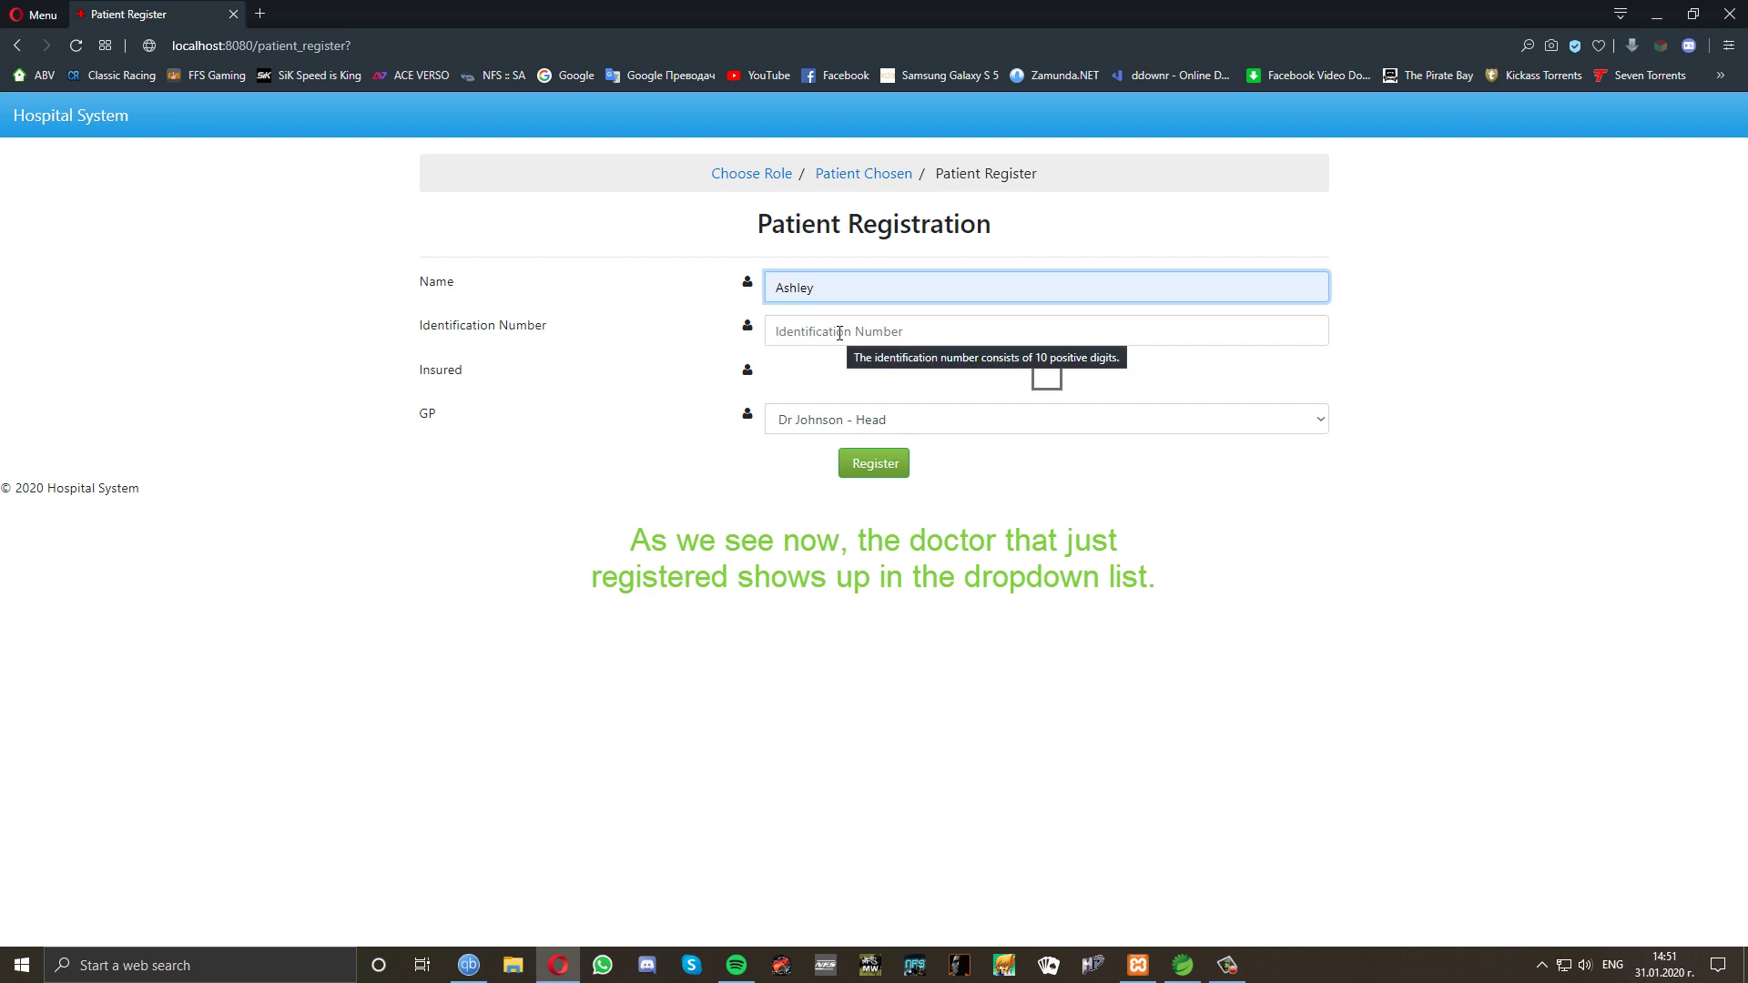
click(839, 329)
click(842, 372)
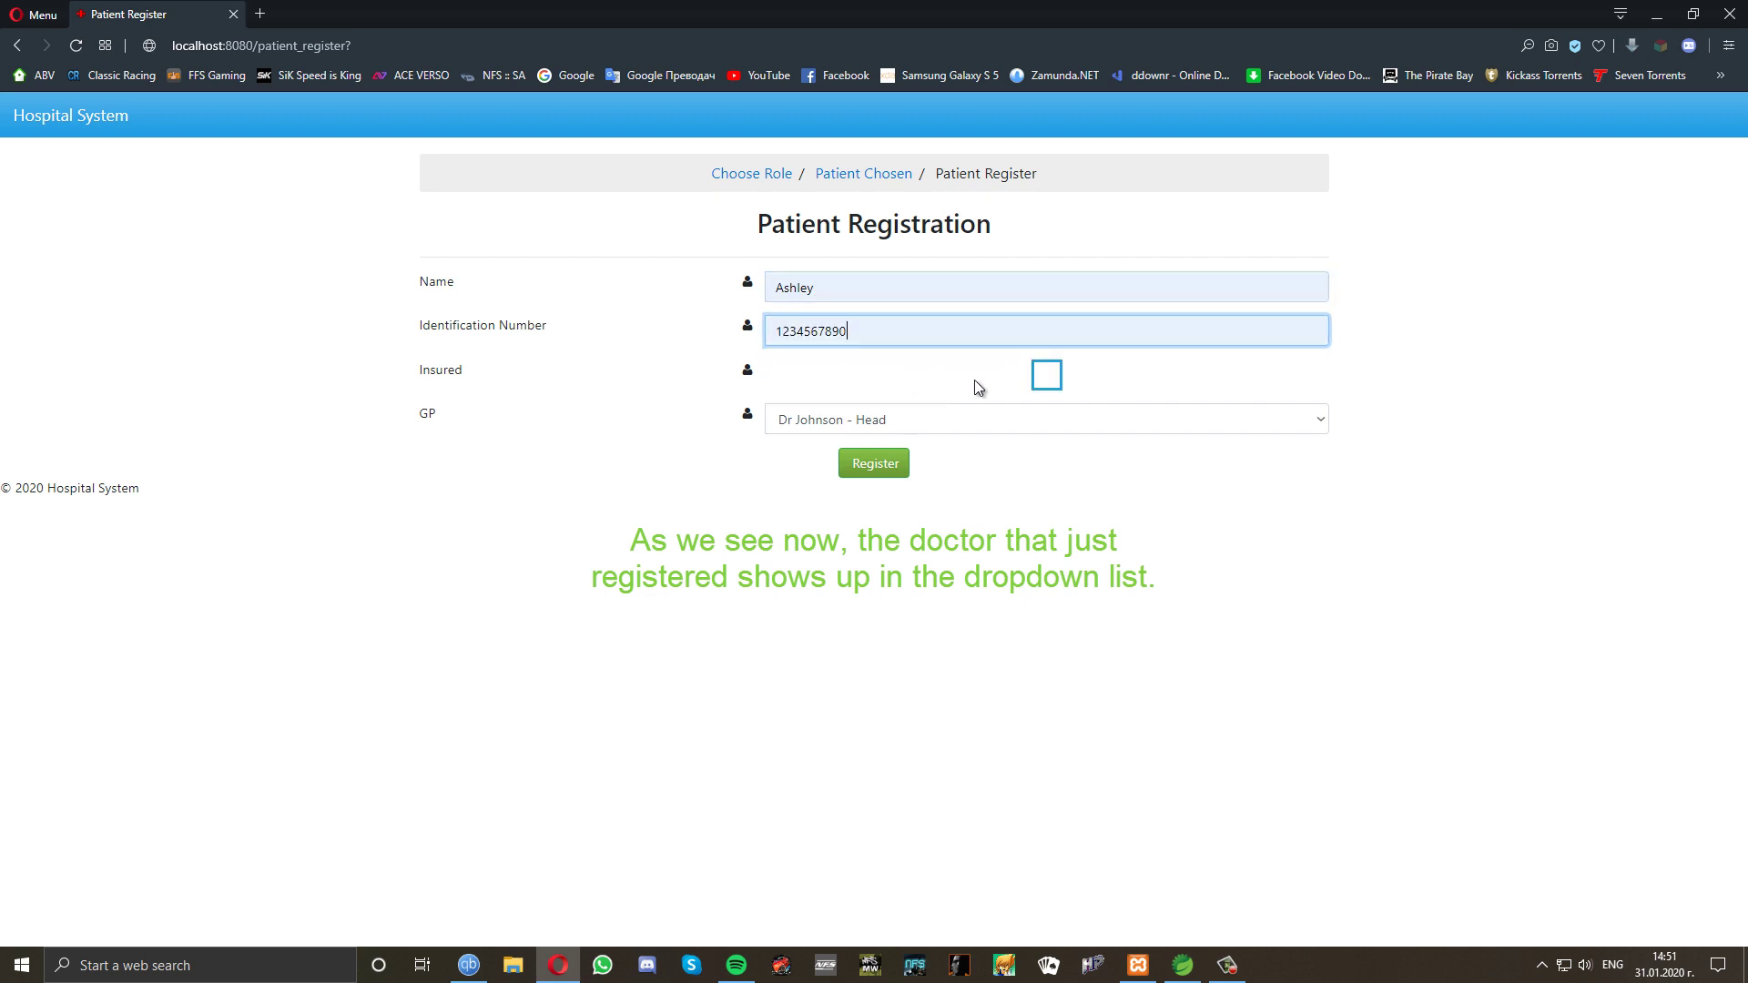
click(1045, 377)
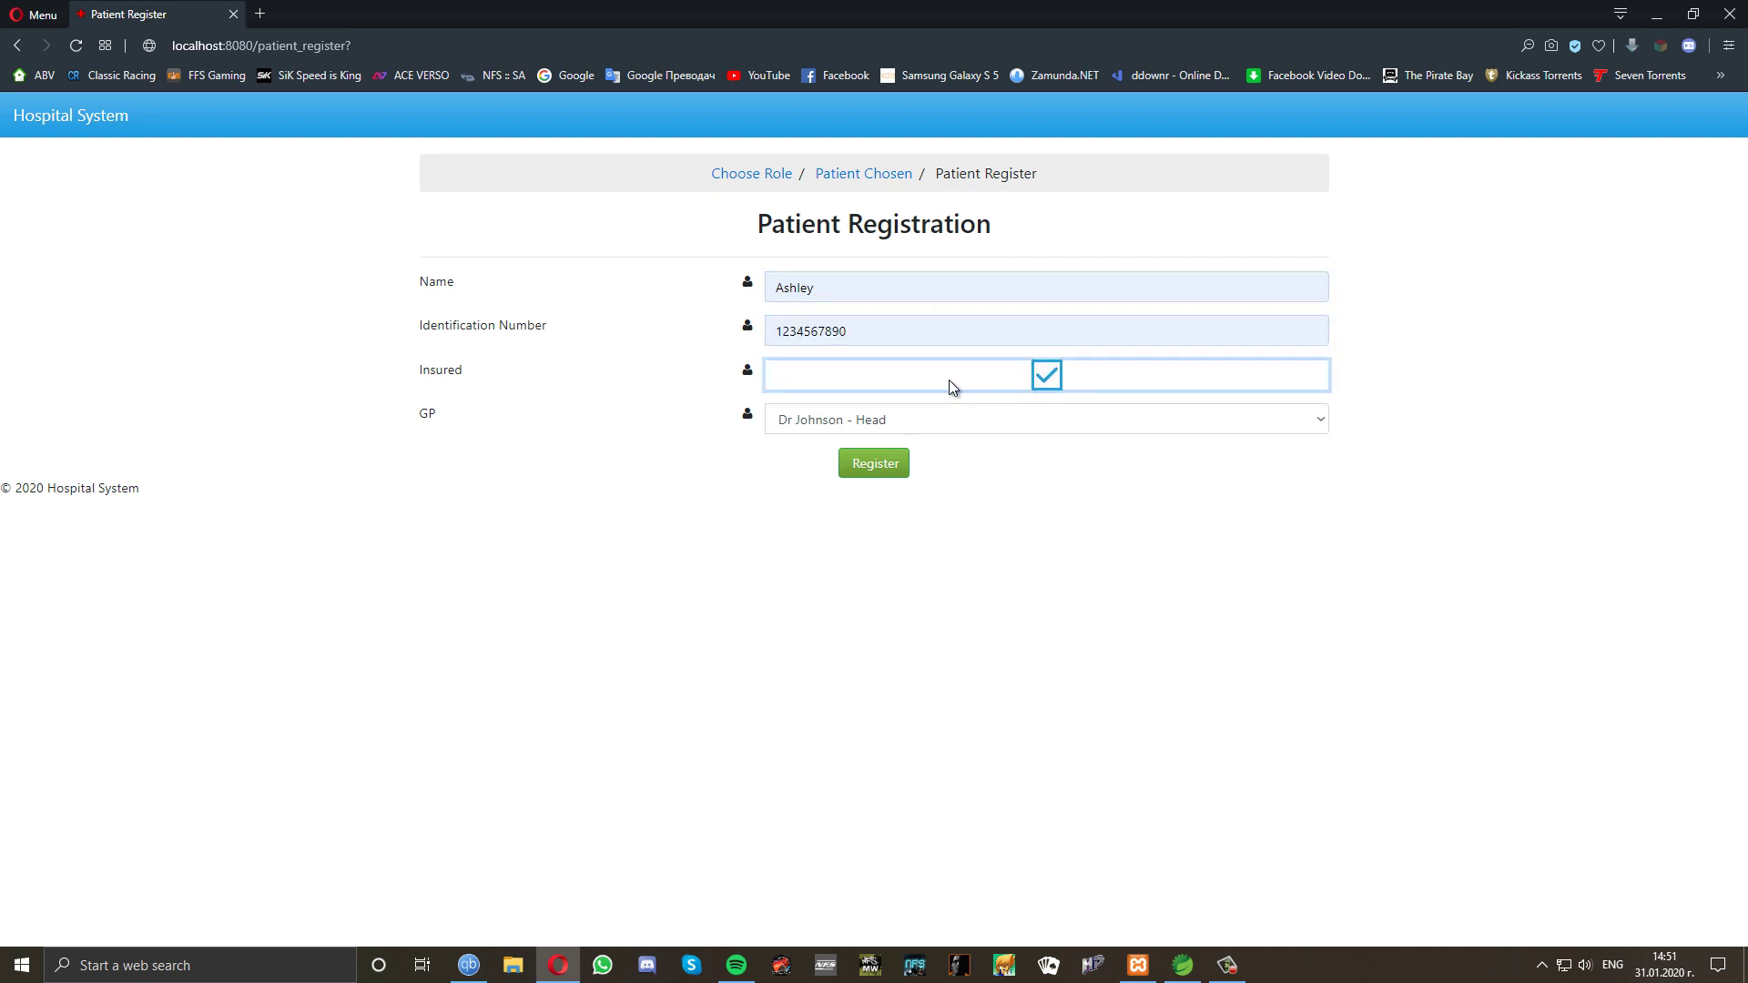
Set the Head doctor as GP, register the patient, and return to Choose Role.
click(855, 425)
click(823, 445)
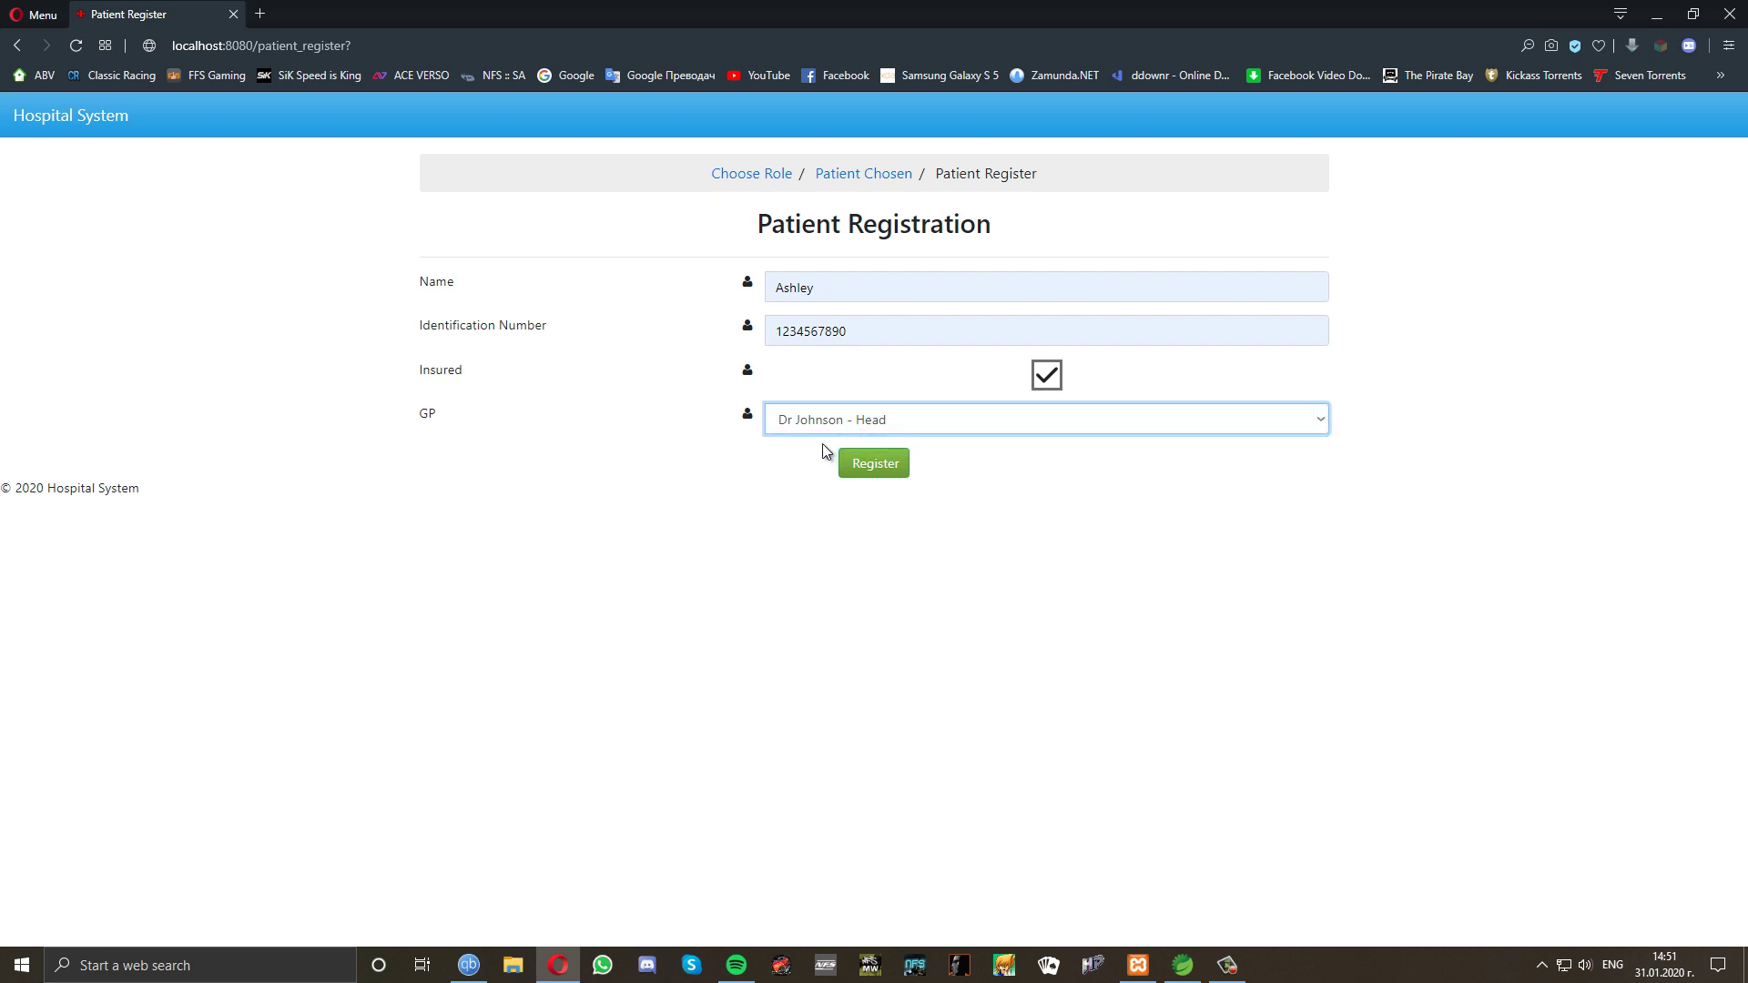
click(875, 466)
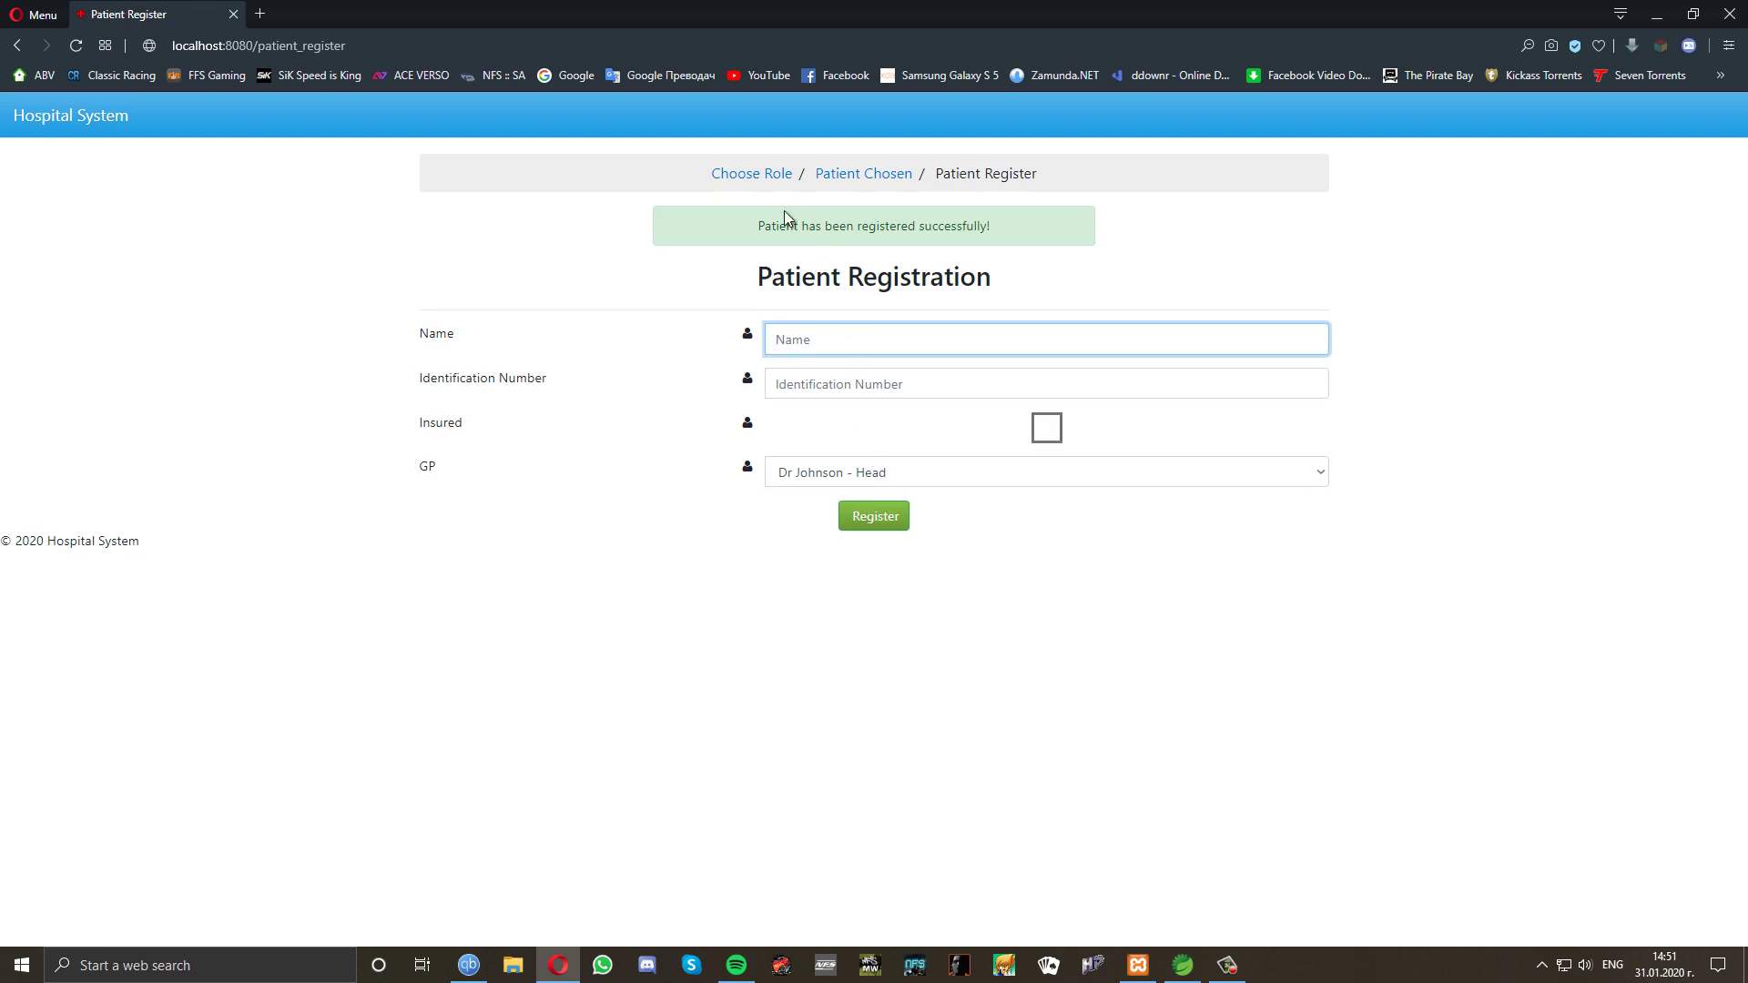
click(752, 178)
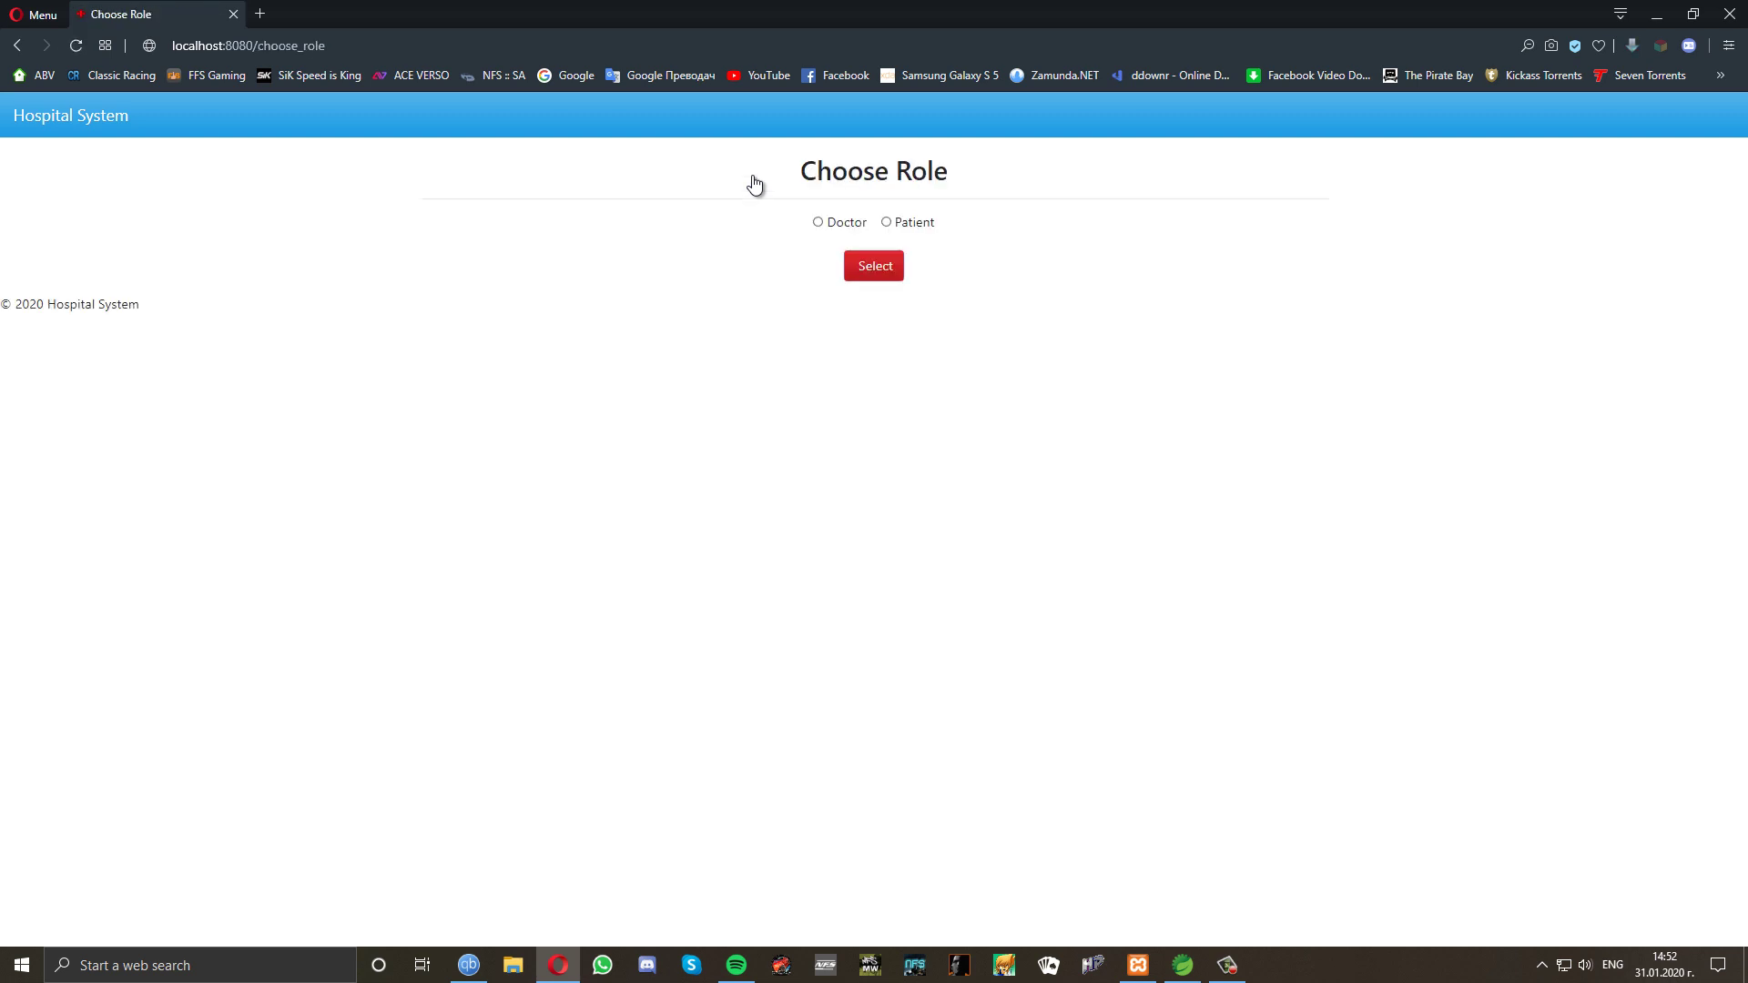
Log in under the Doctor role using the doctor's identification number.
click(819, 222)
click(881, 272)
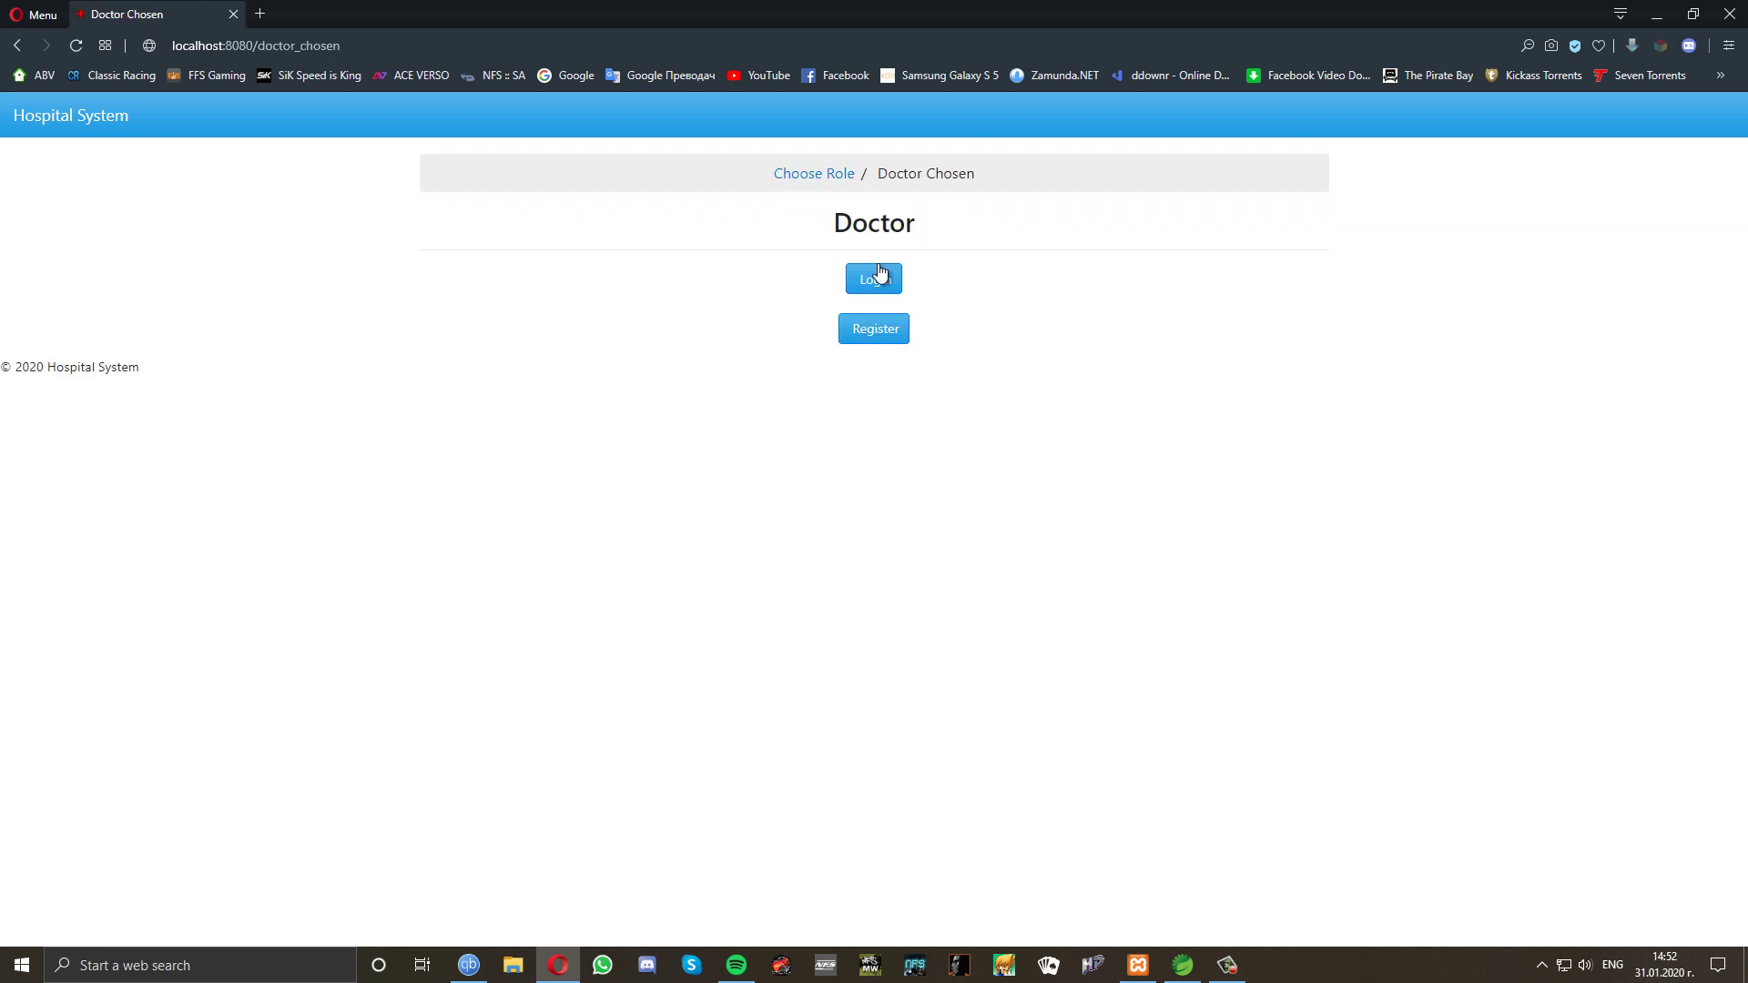
click(876, 283)
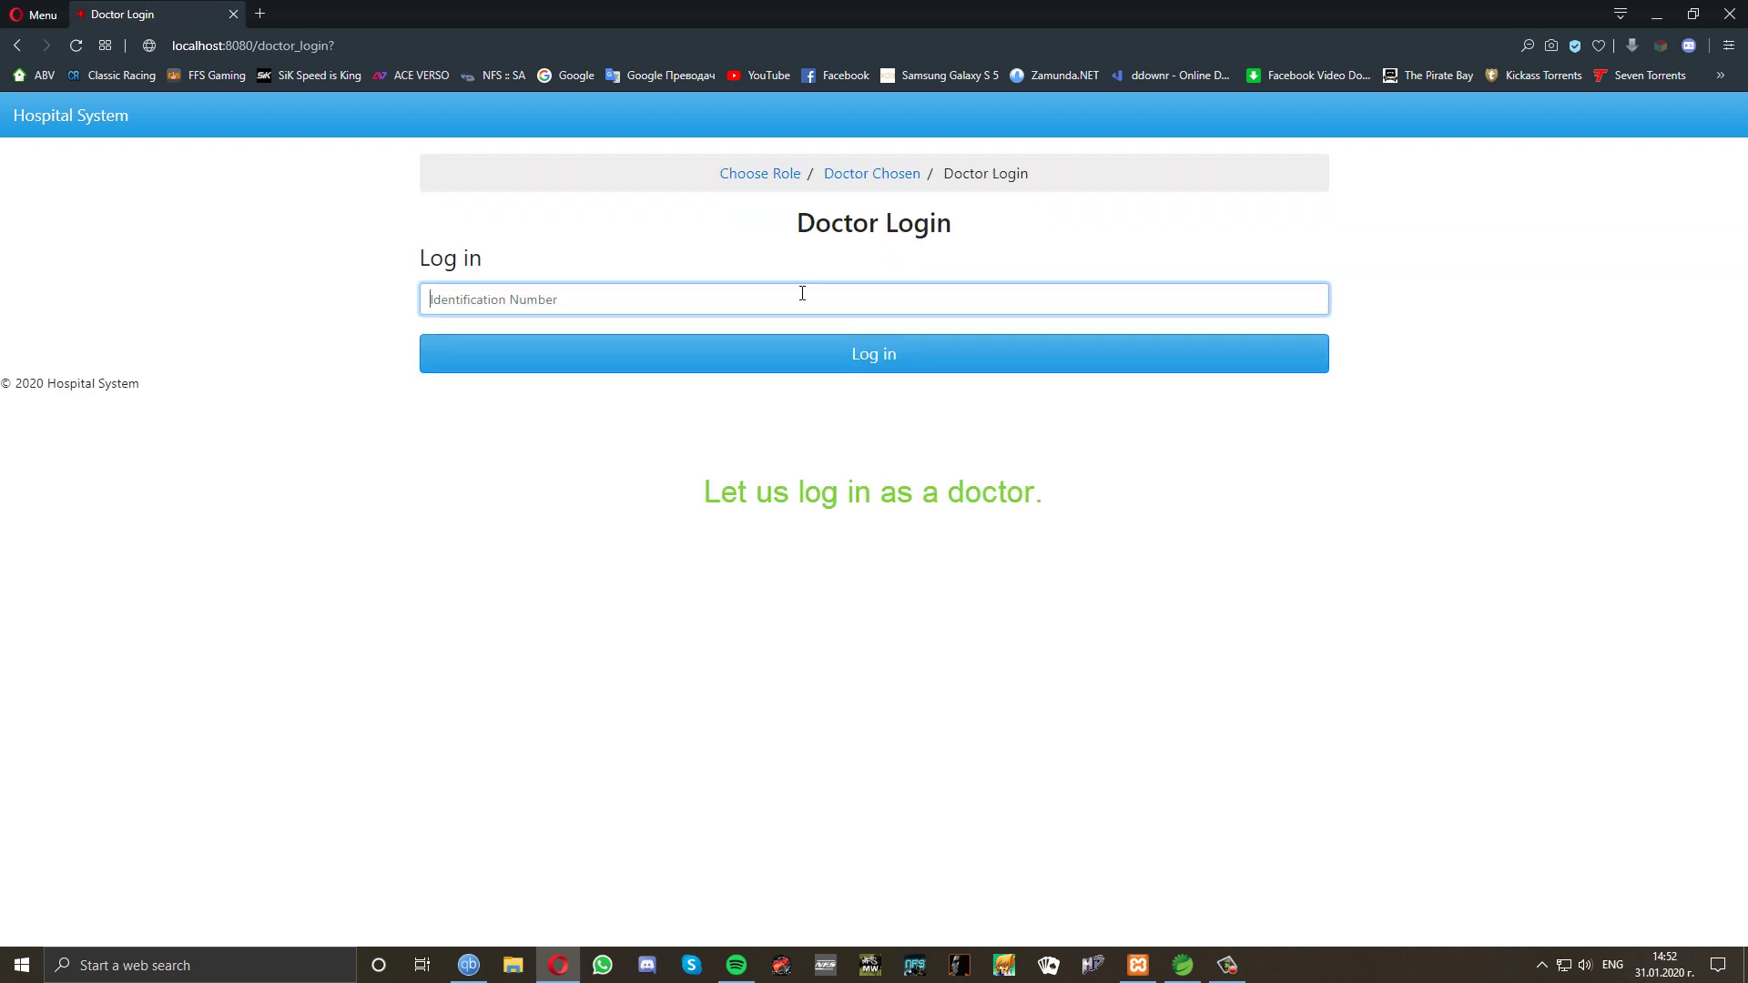
text(1234567890)
click(749, 355)
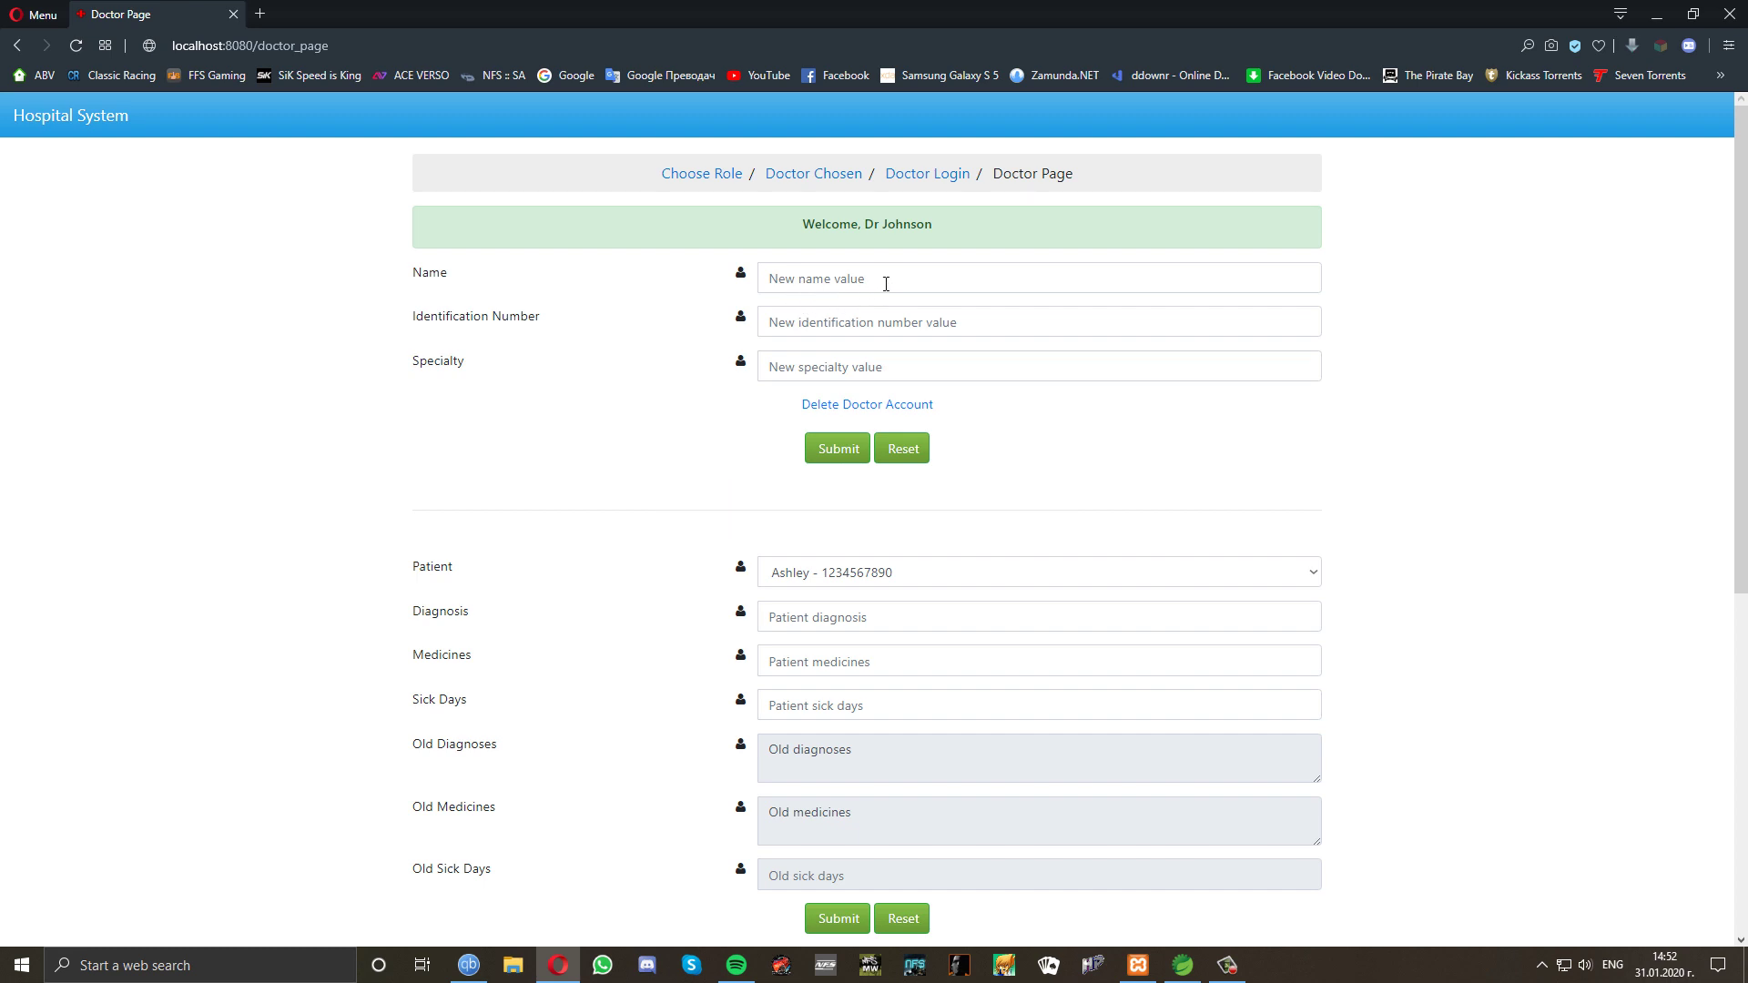
Save a new name for the doctor, then attempt to delete the doctor account.
mouse_move(889, 279)
mouse_move(894, 364)
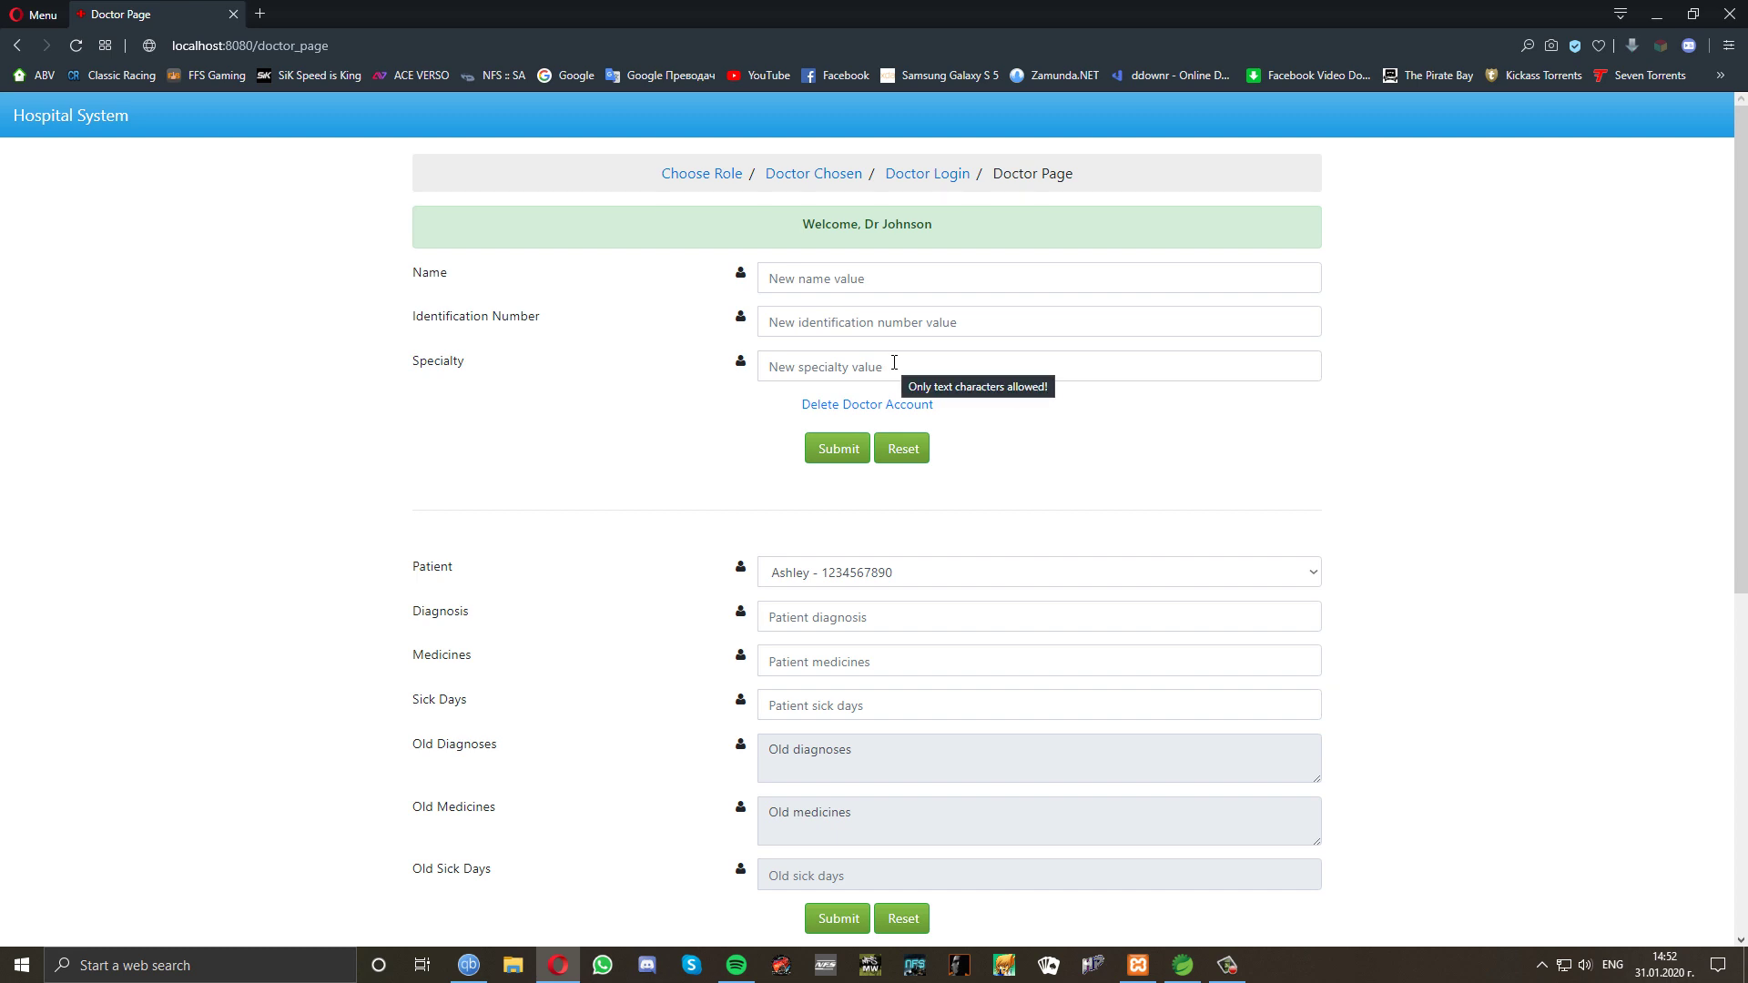
click(897, 280)
text(D)
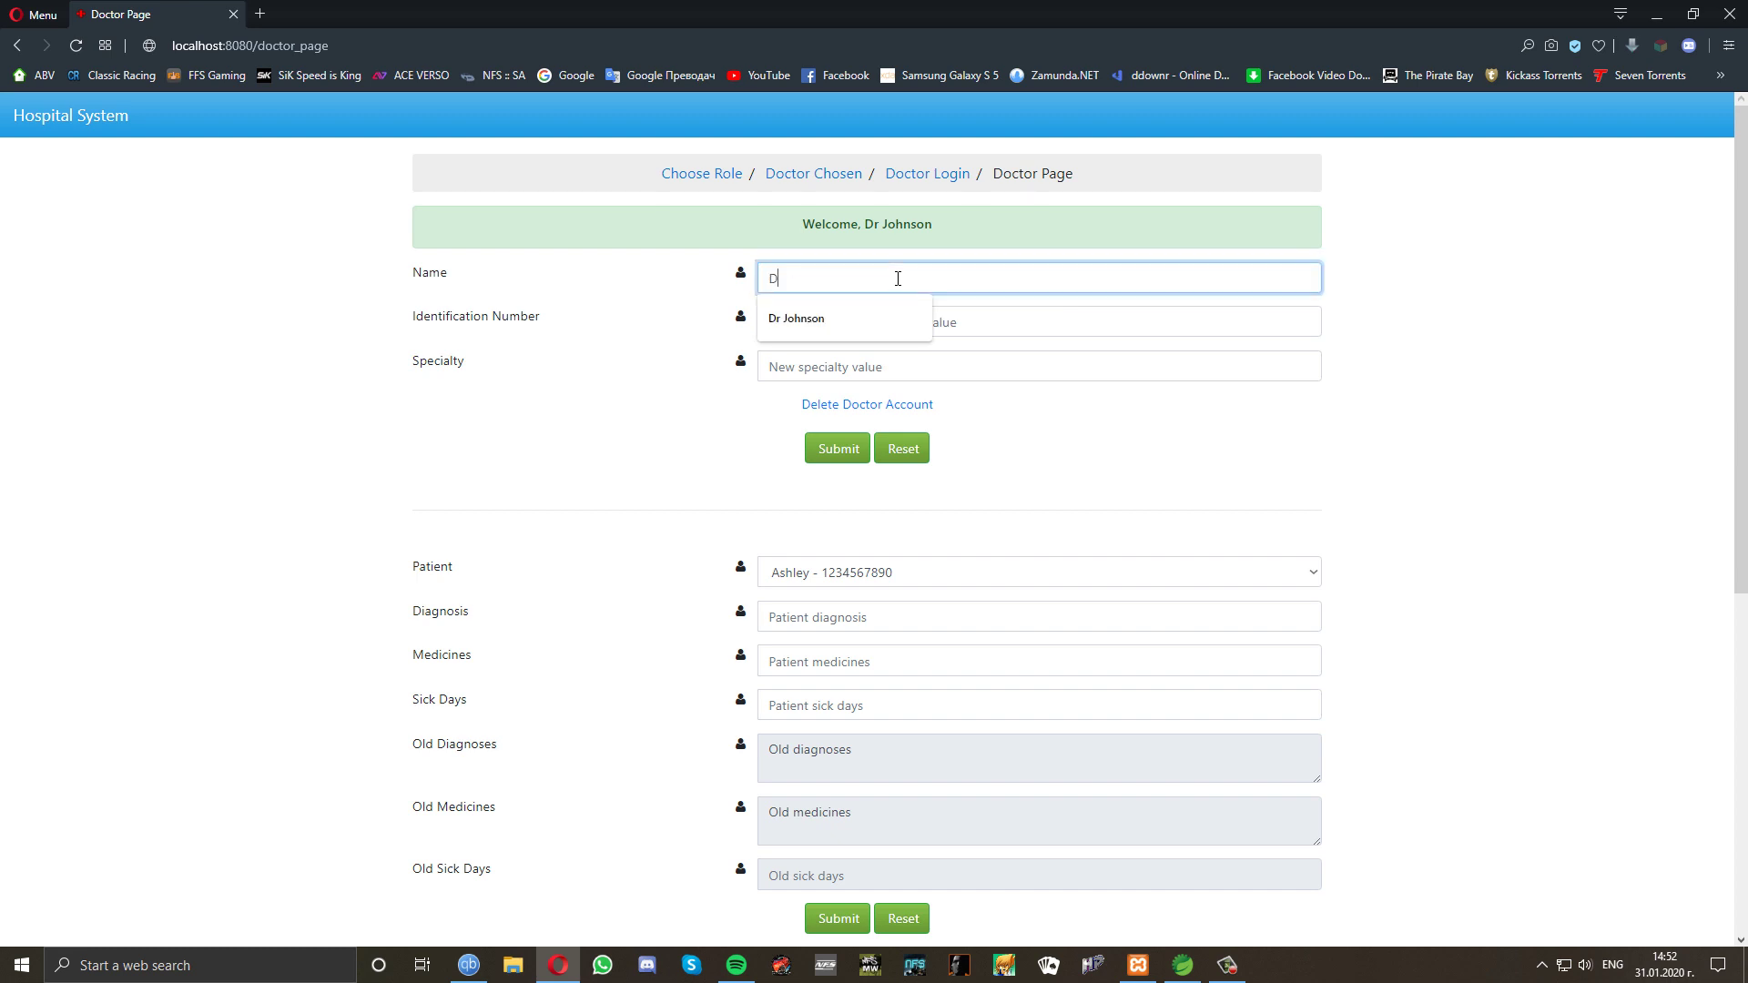
text(r Stevens)
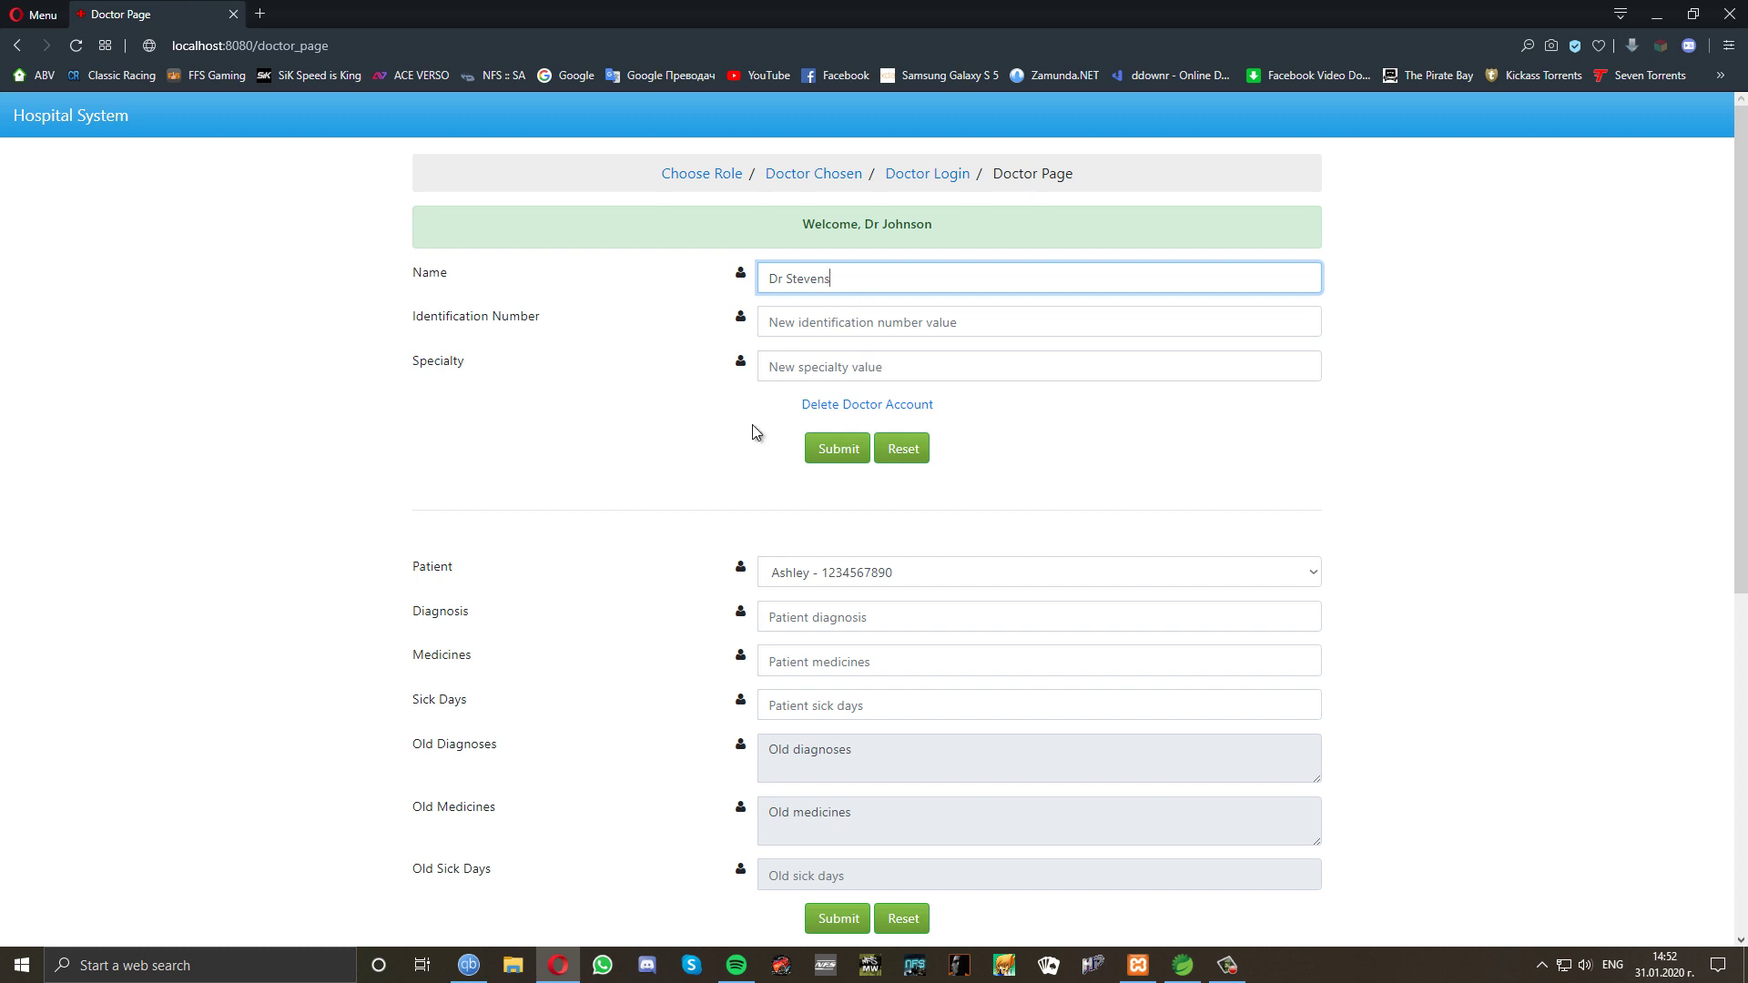
click(823, 452)
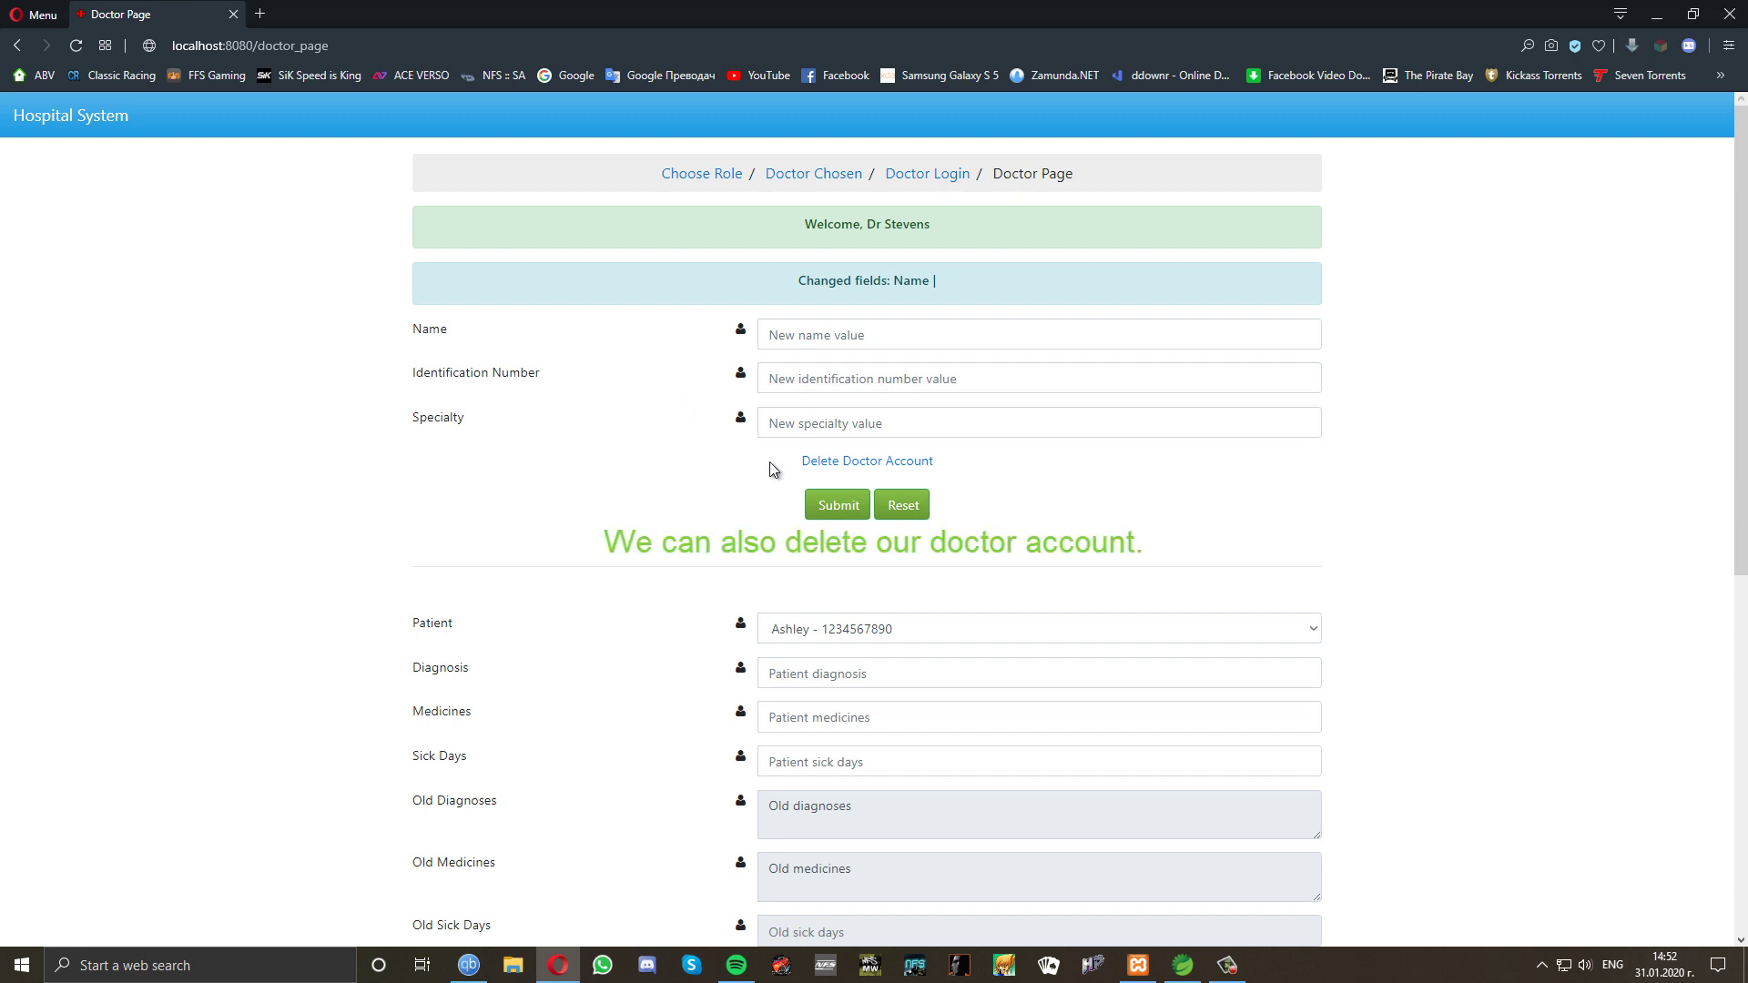
click(834, 463)
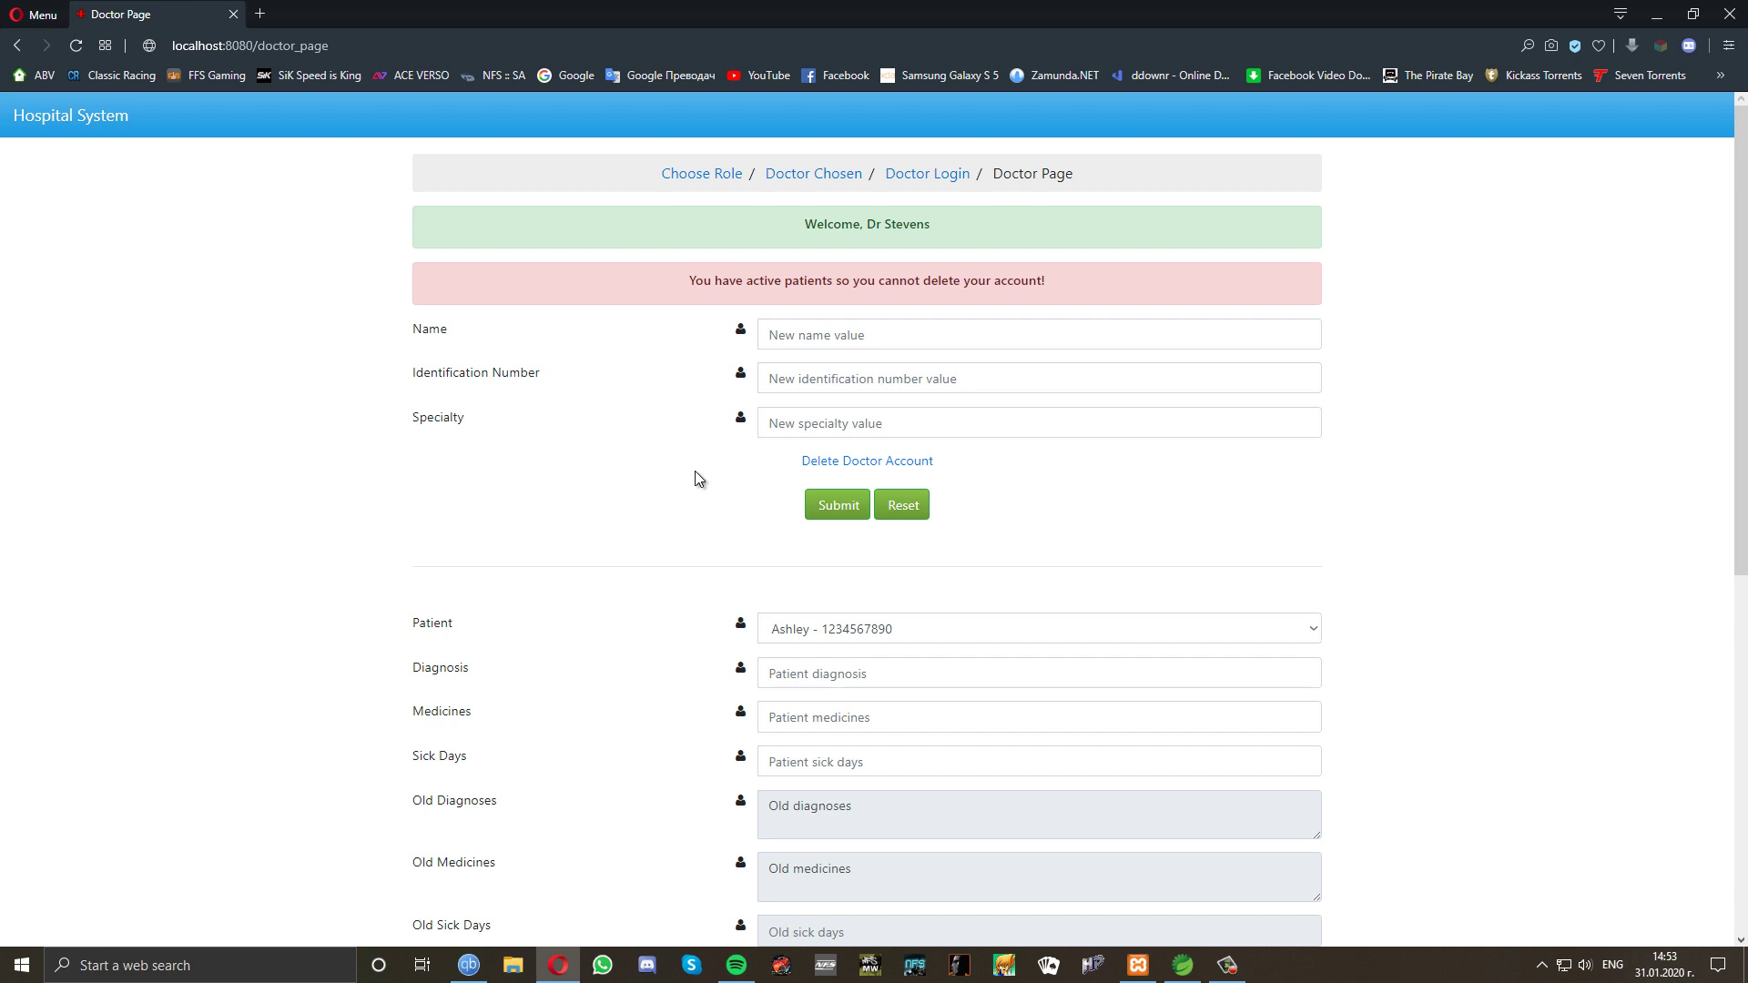
Give the patient diagnosis Headache, medicine Nurofen and 2 sick days, and submit the record.
scroll(695, 473, down, 1)
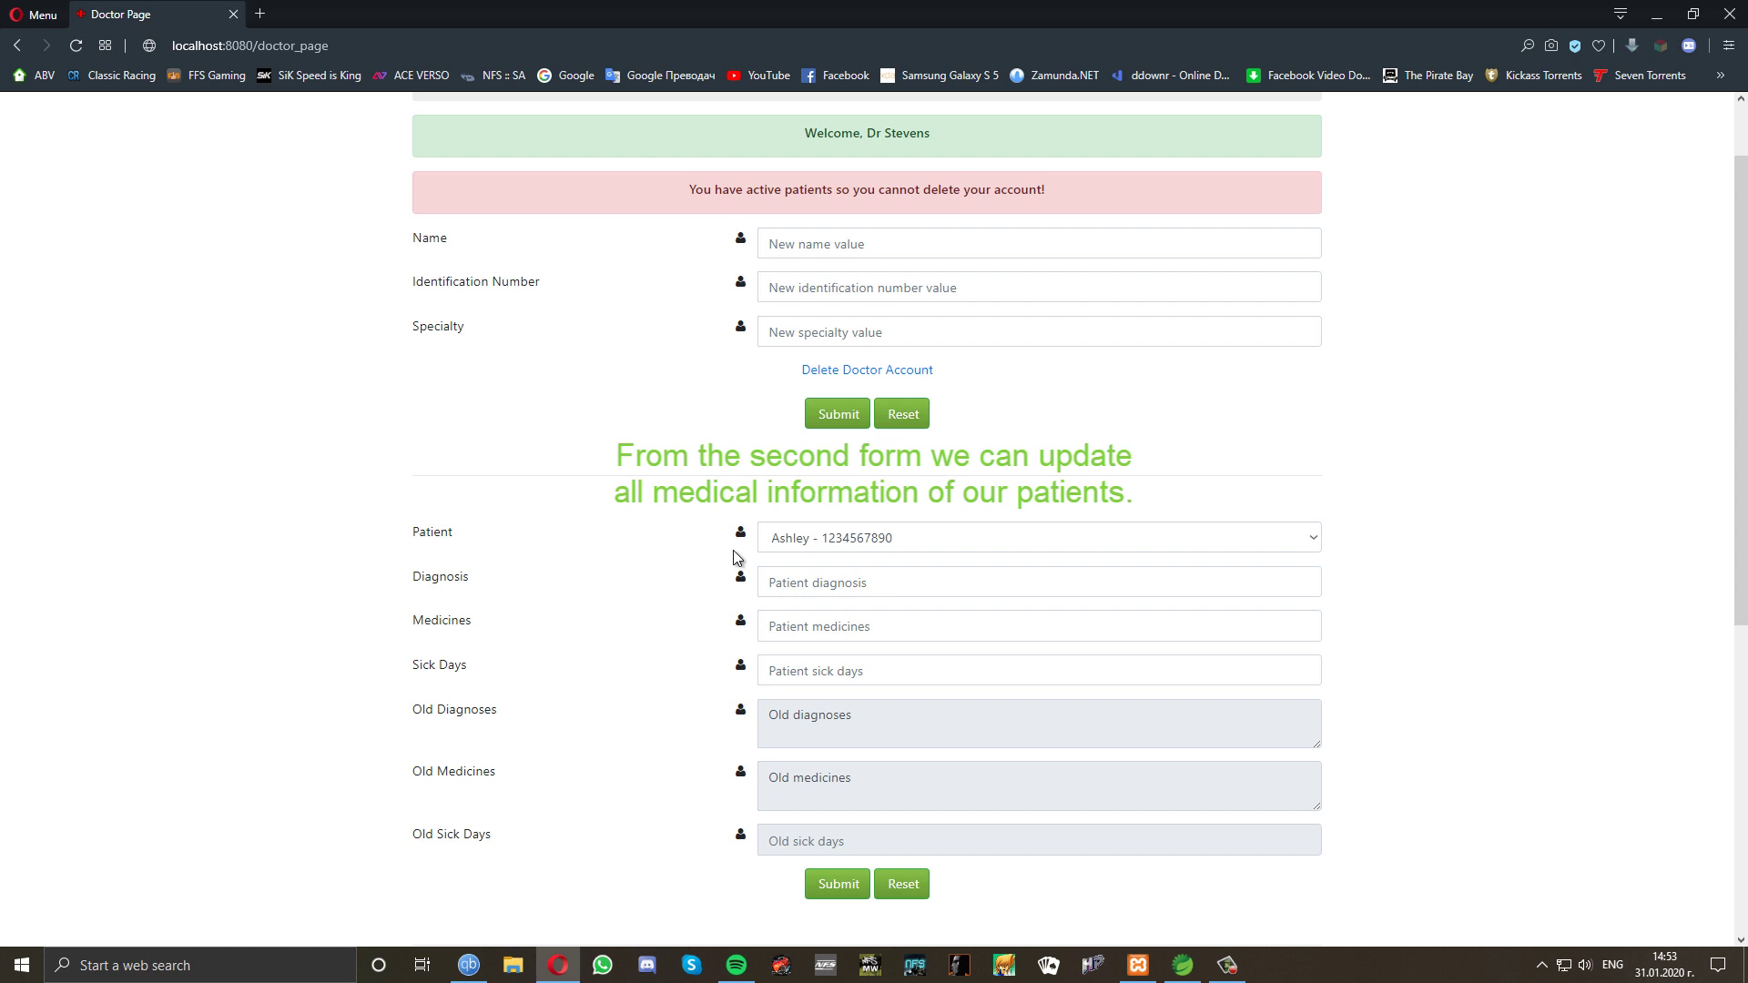
click(914, 538)
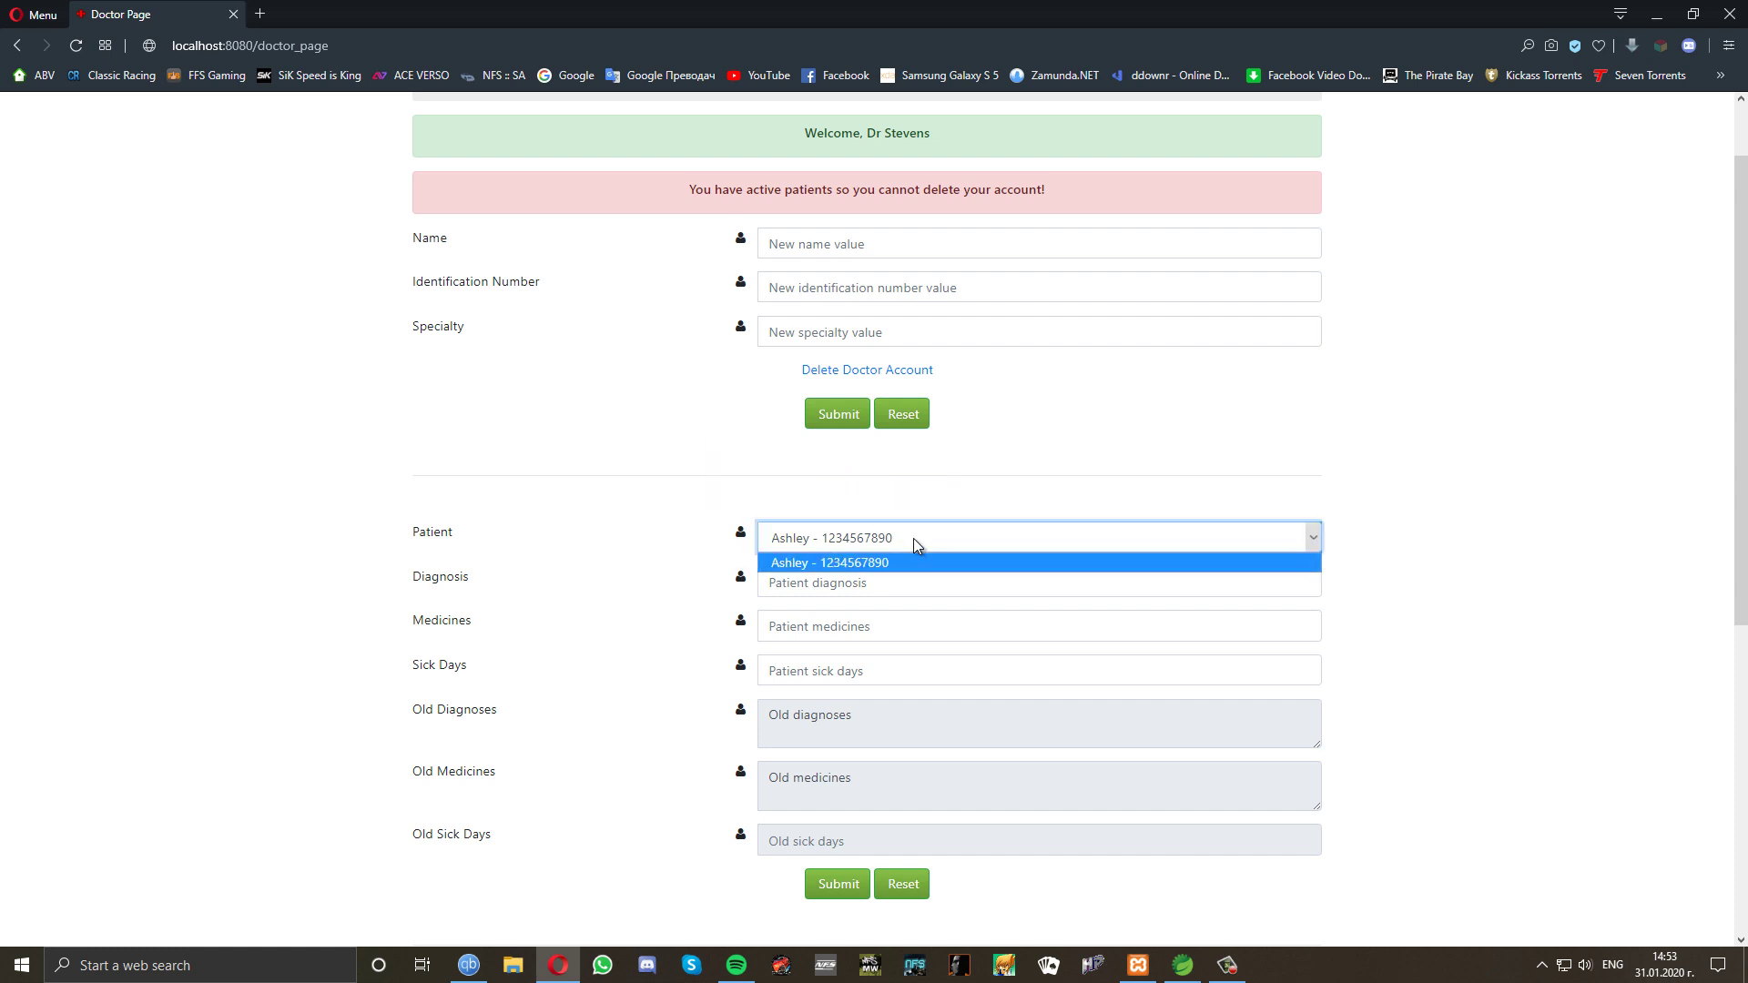
click(904, 563)
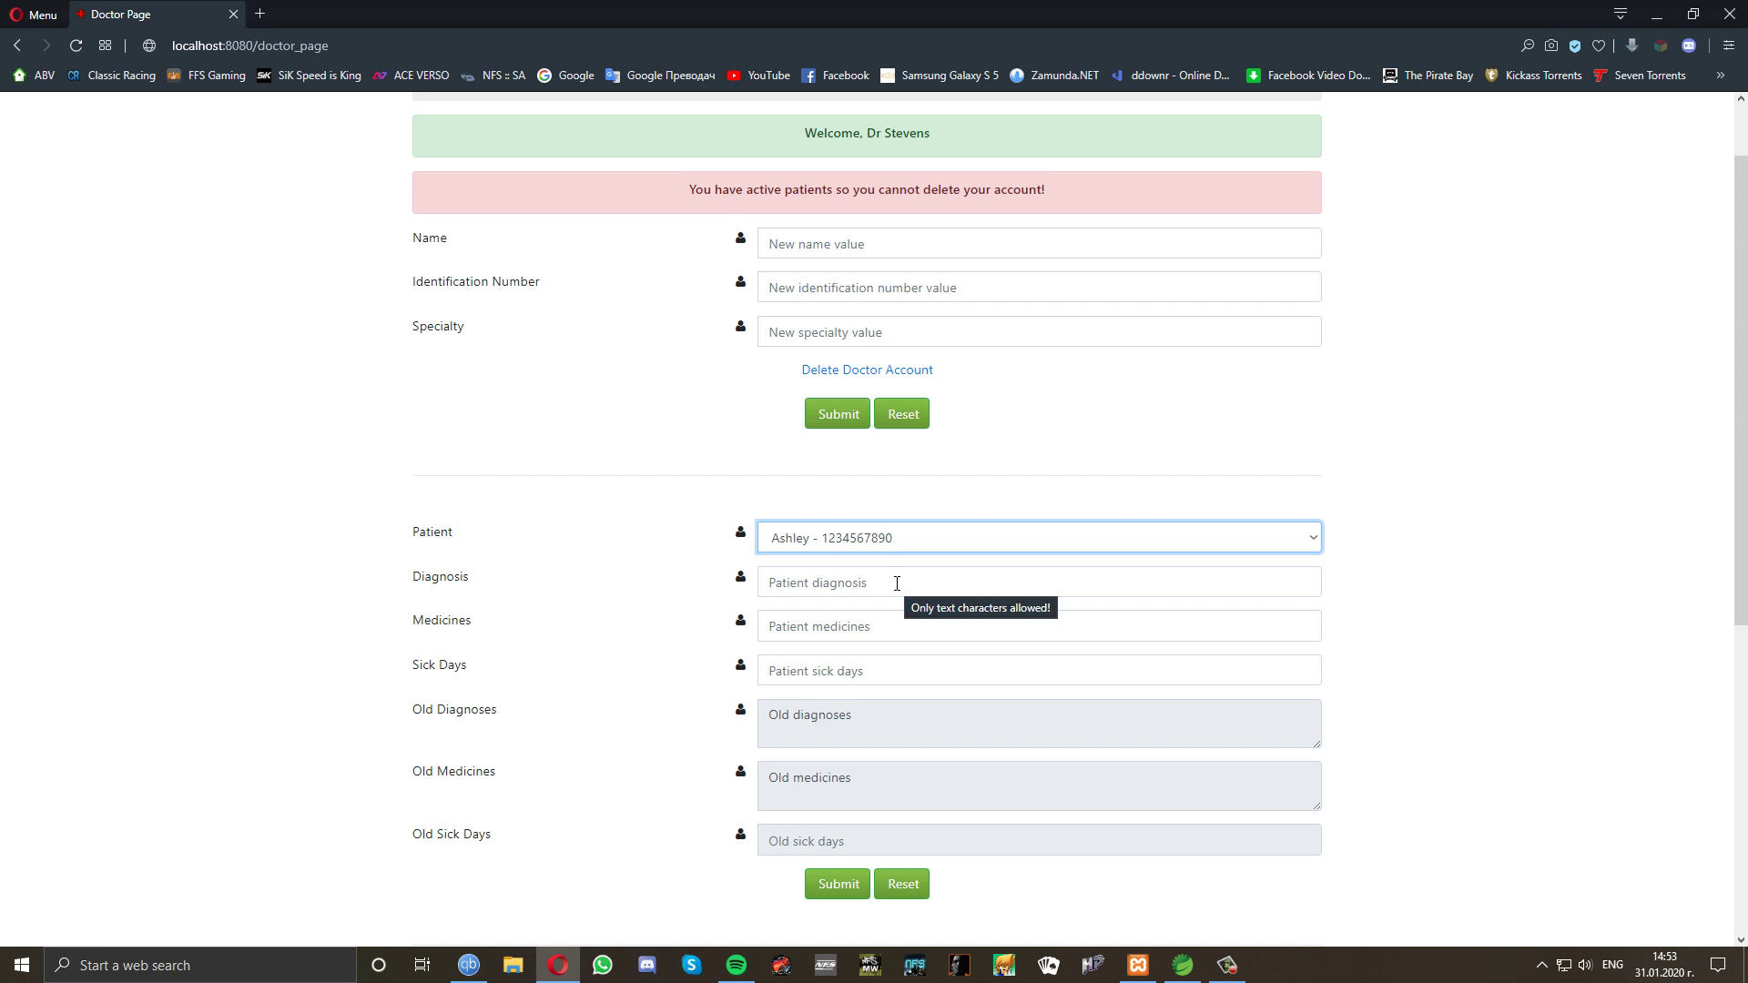
click(897, 585)
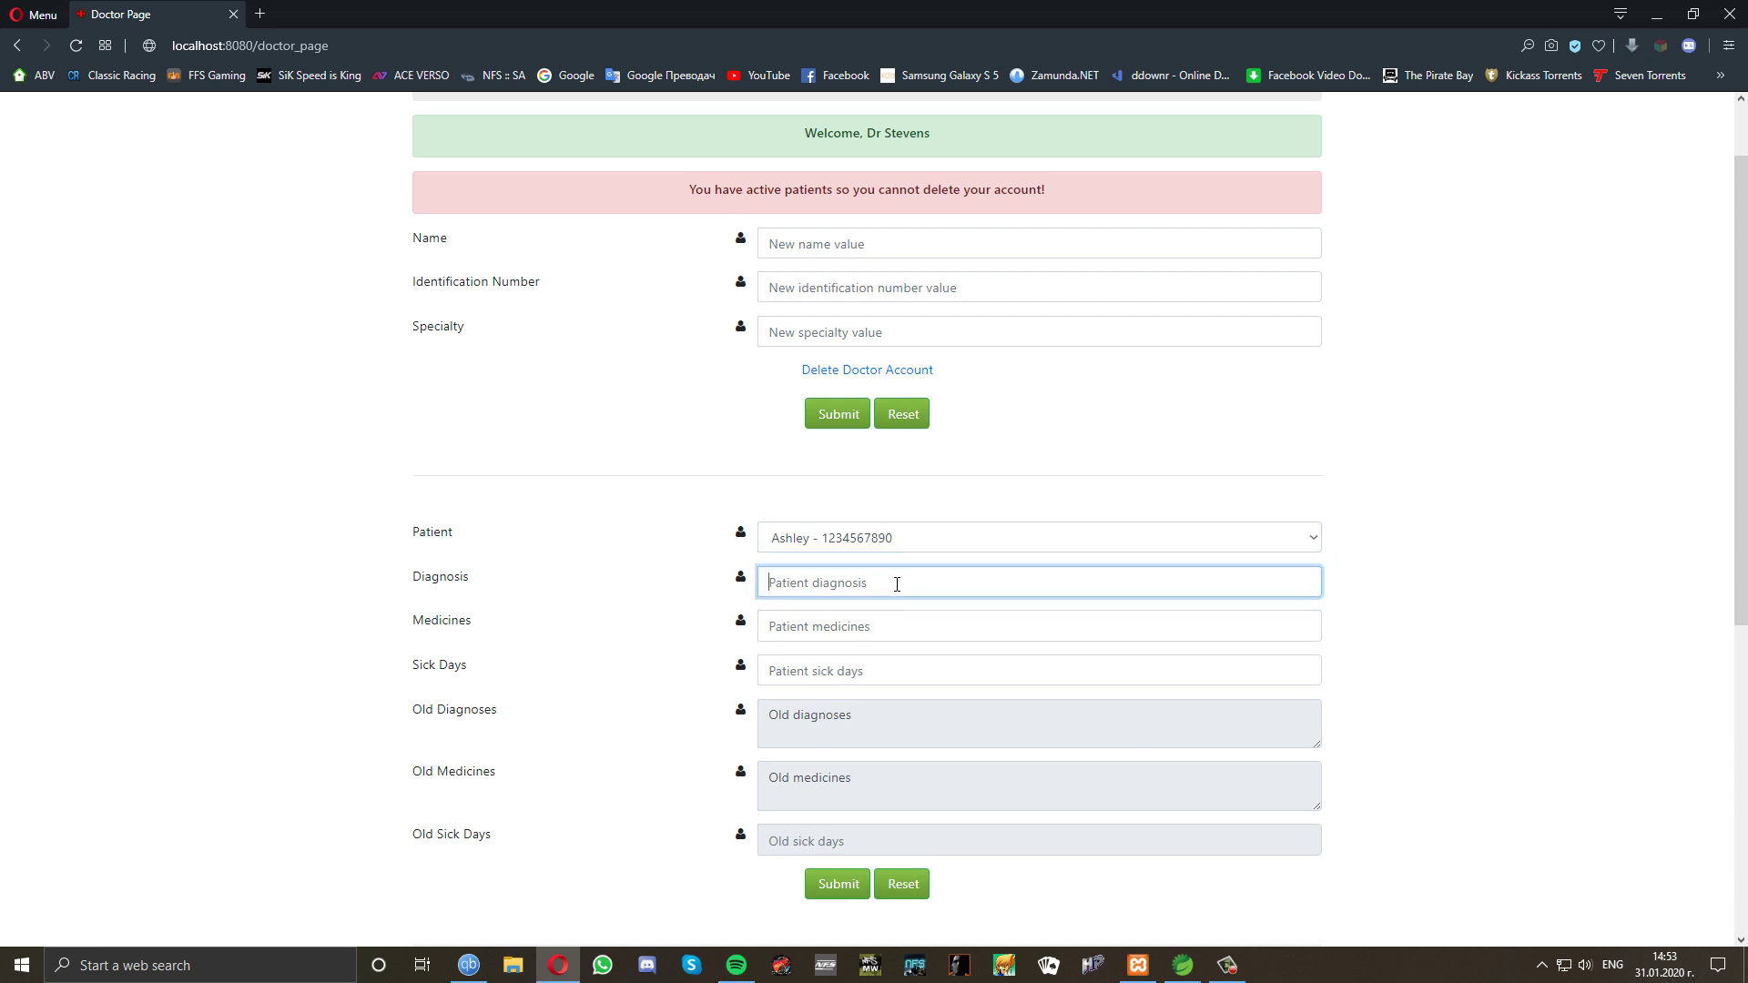
text(Headache)
click(888, 629)
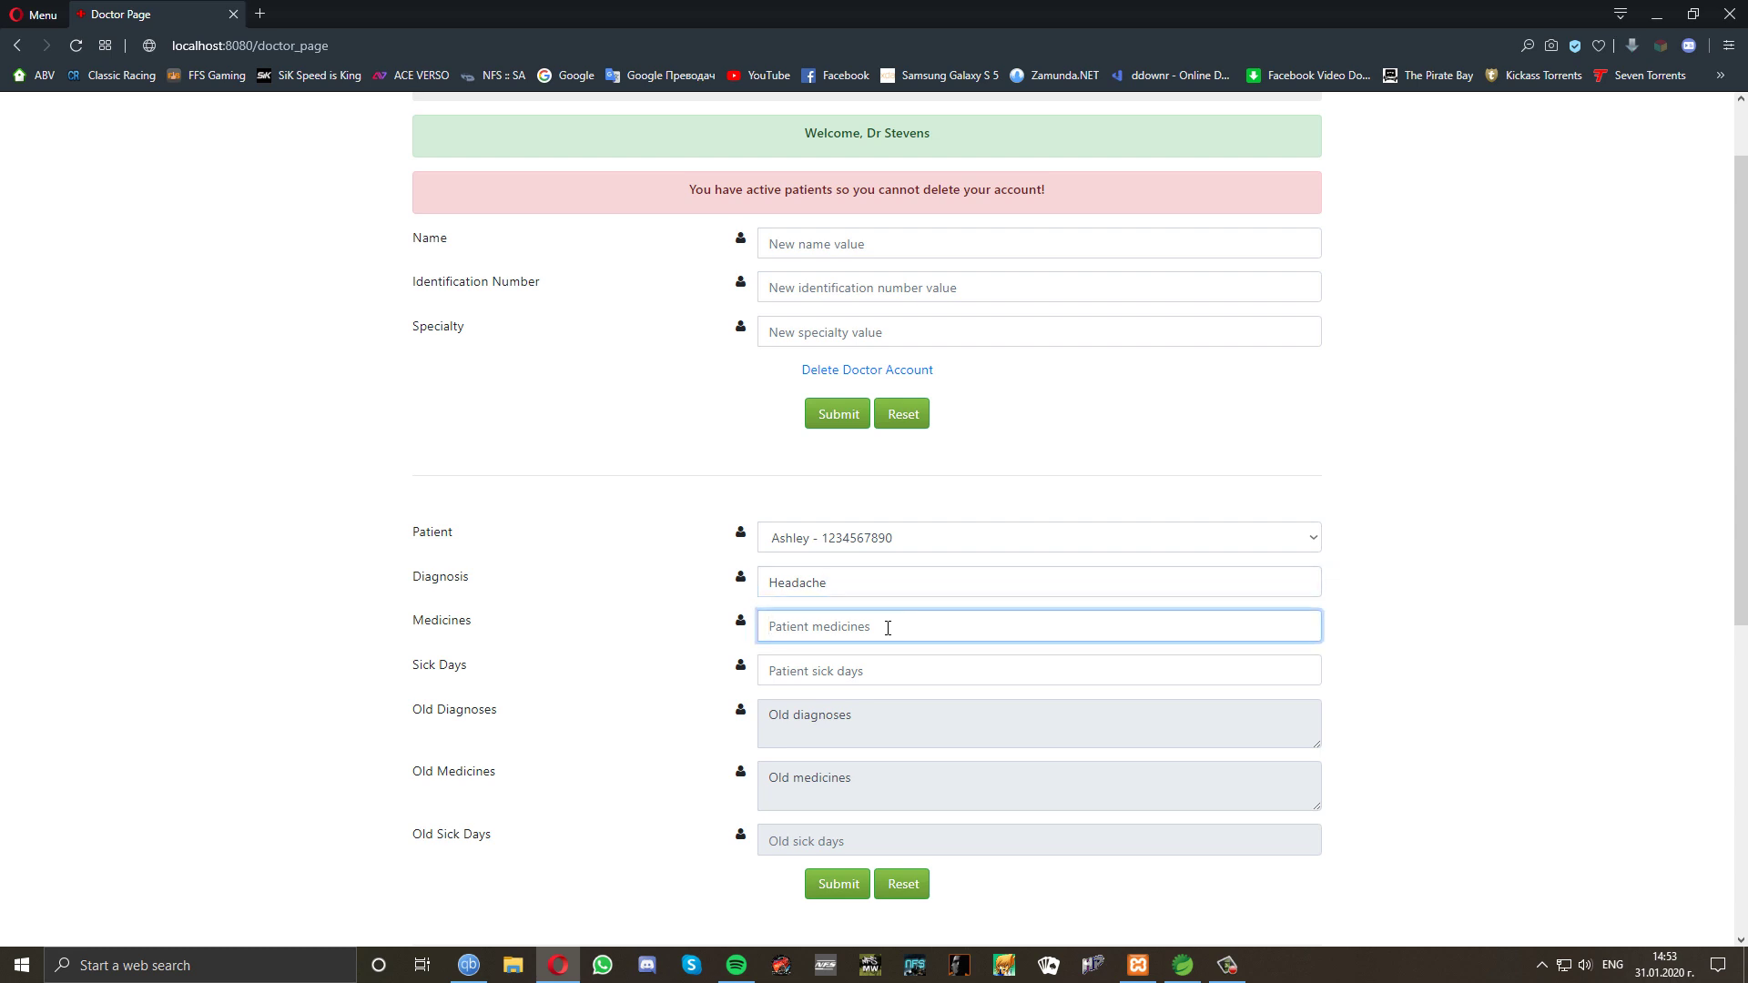
text(Nurofen)
click(881, 669)
text(2)
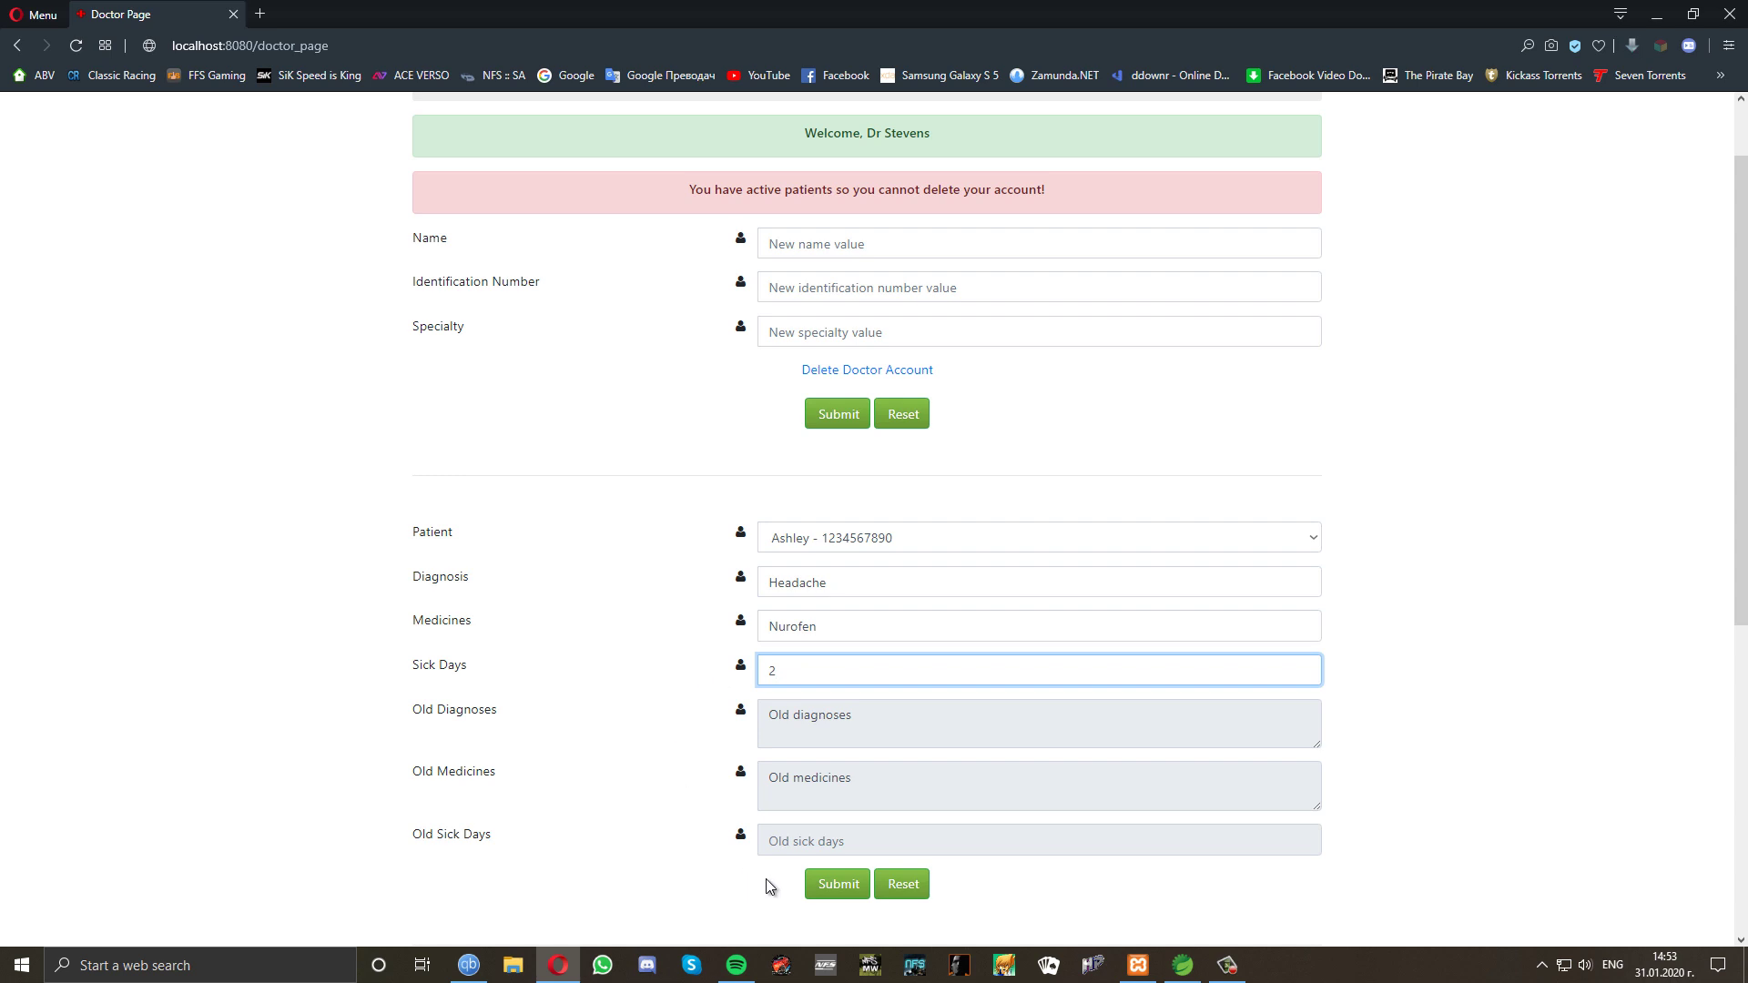
click(835, 888)
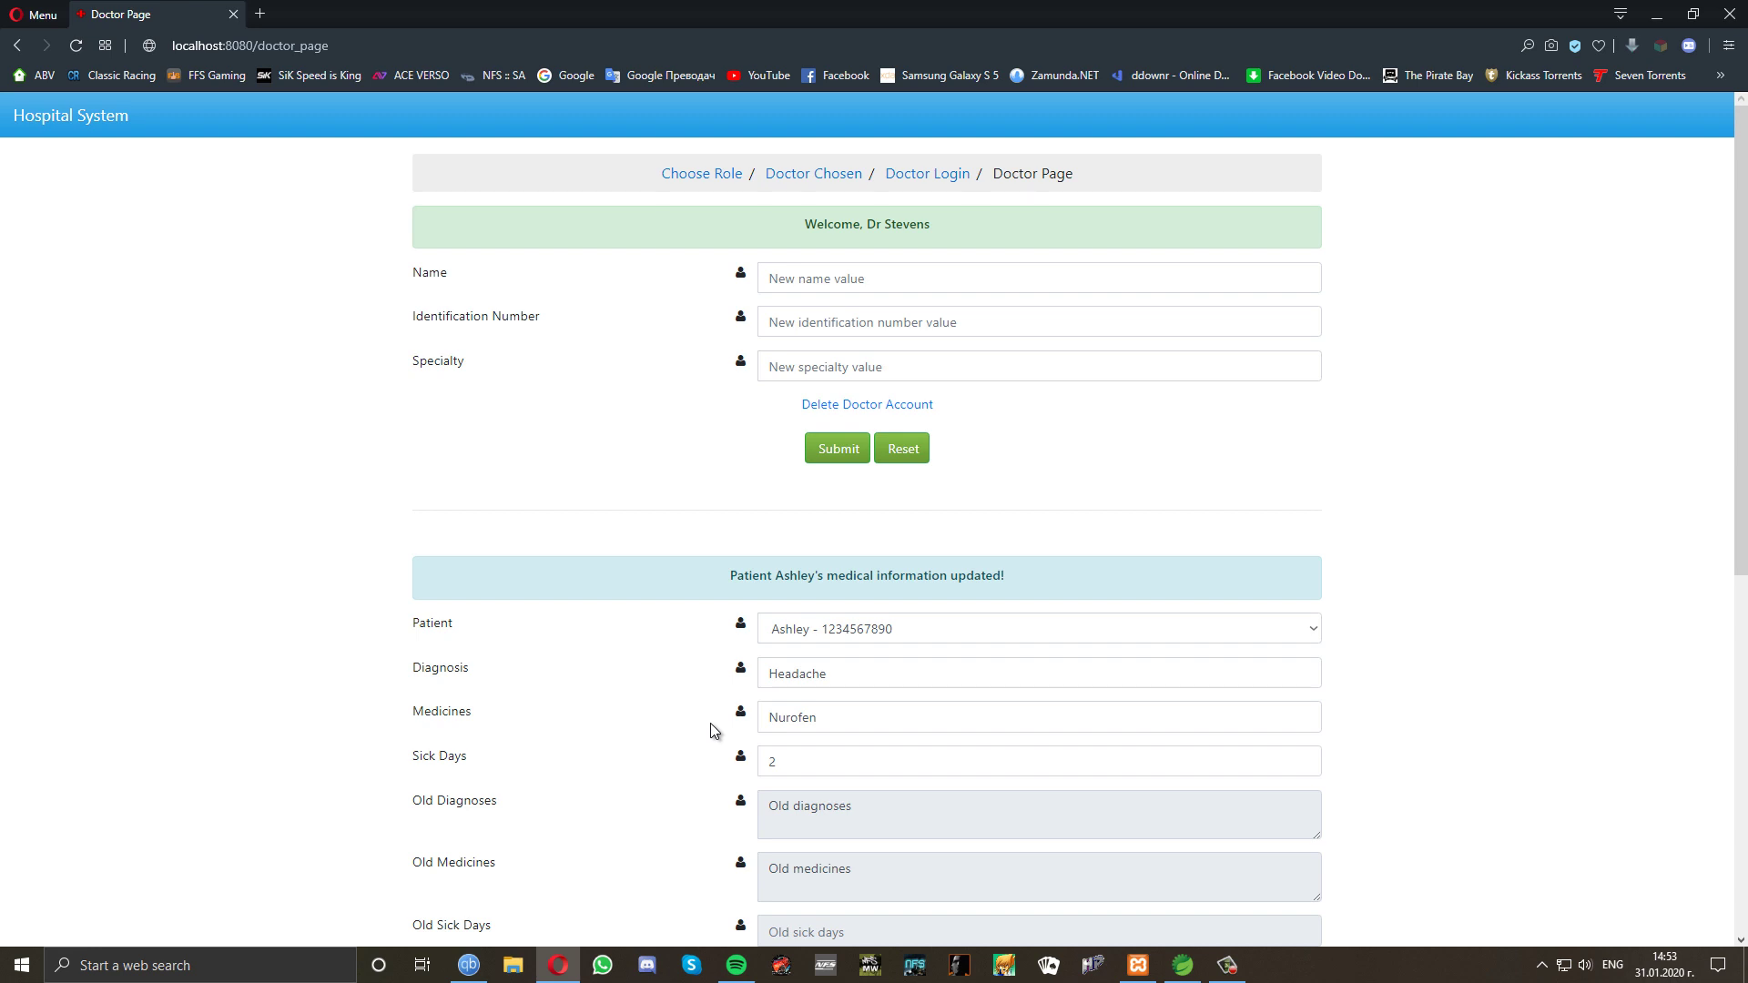
scroll(712, 730, down, 1)
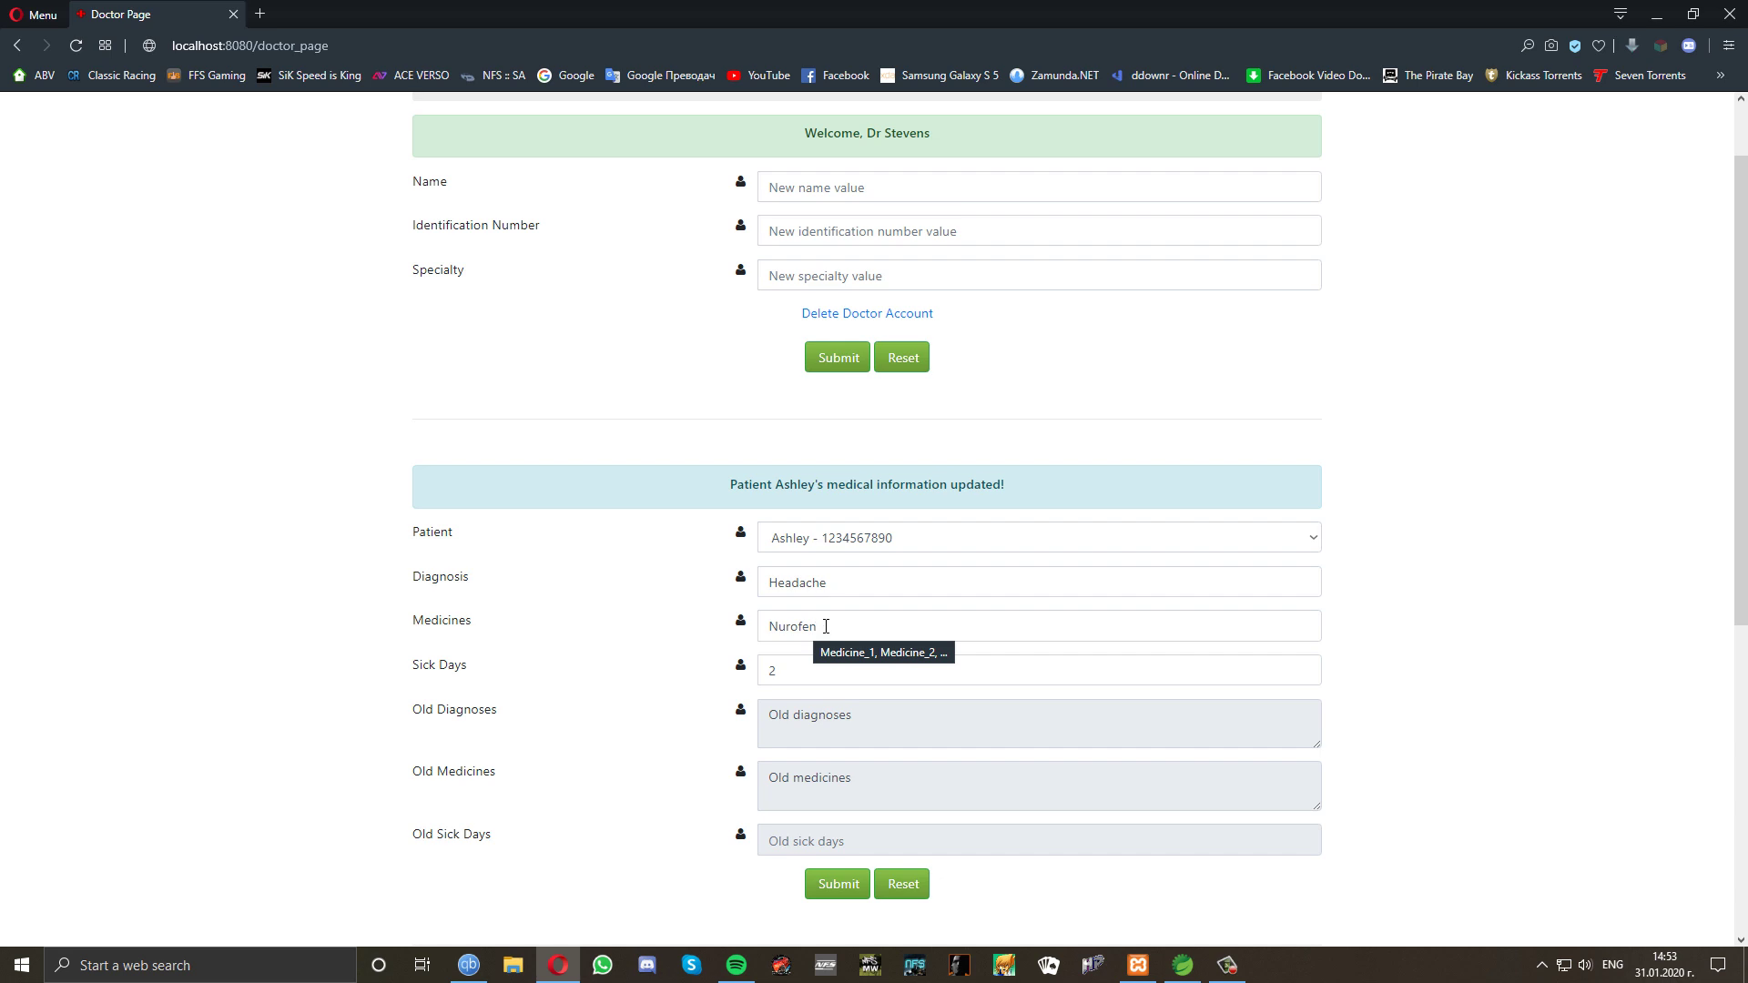
click(826, 626)
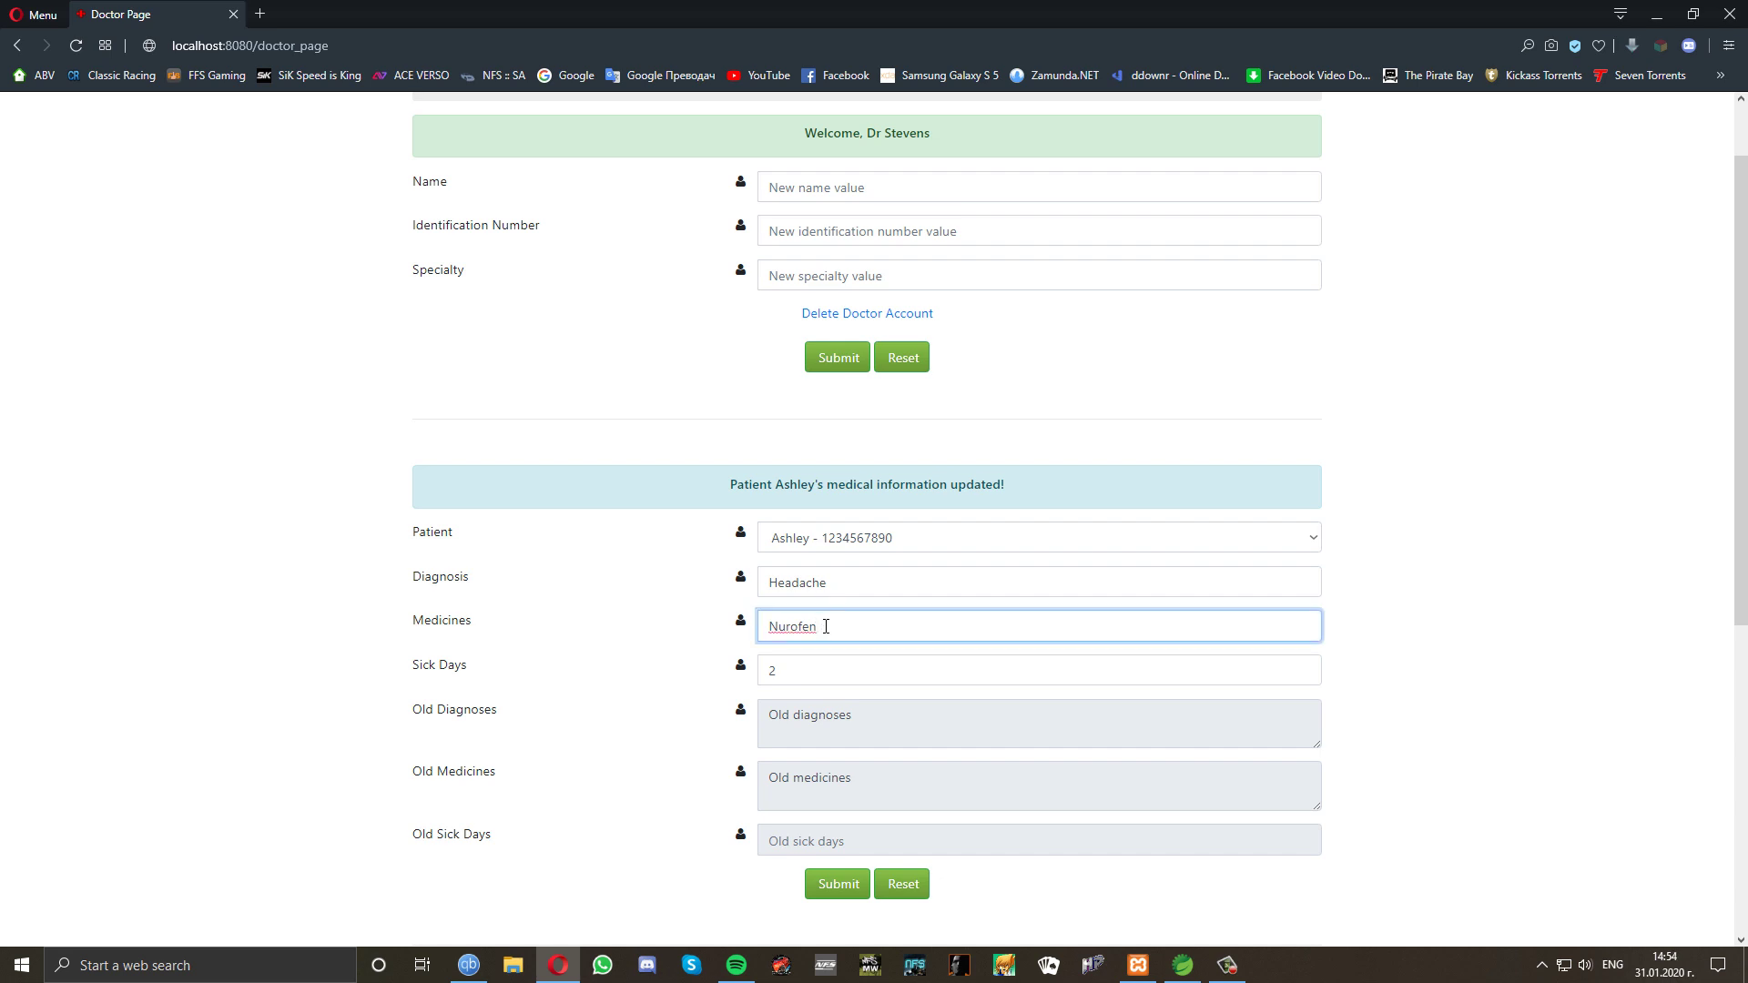
text(,)
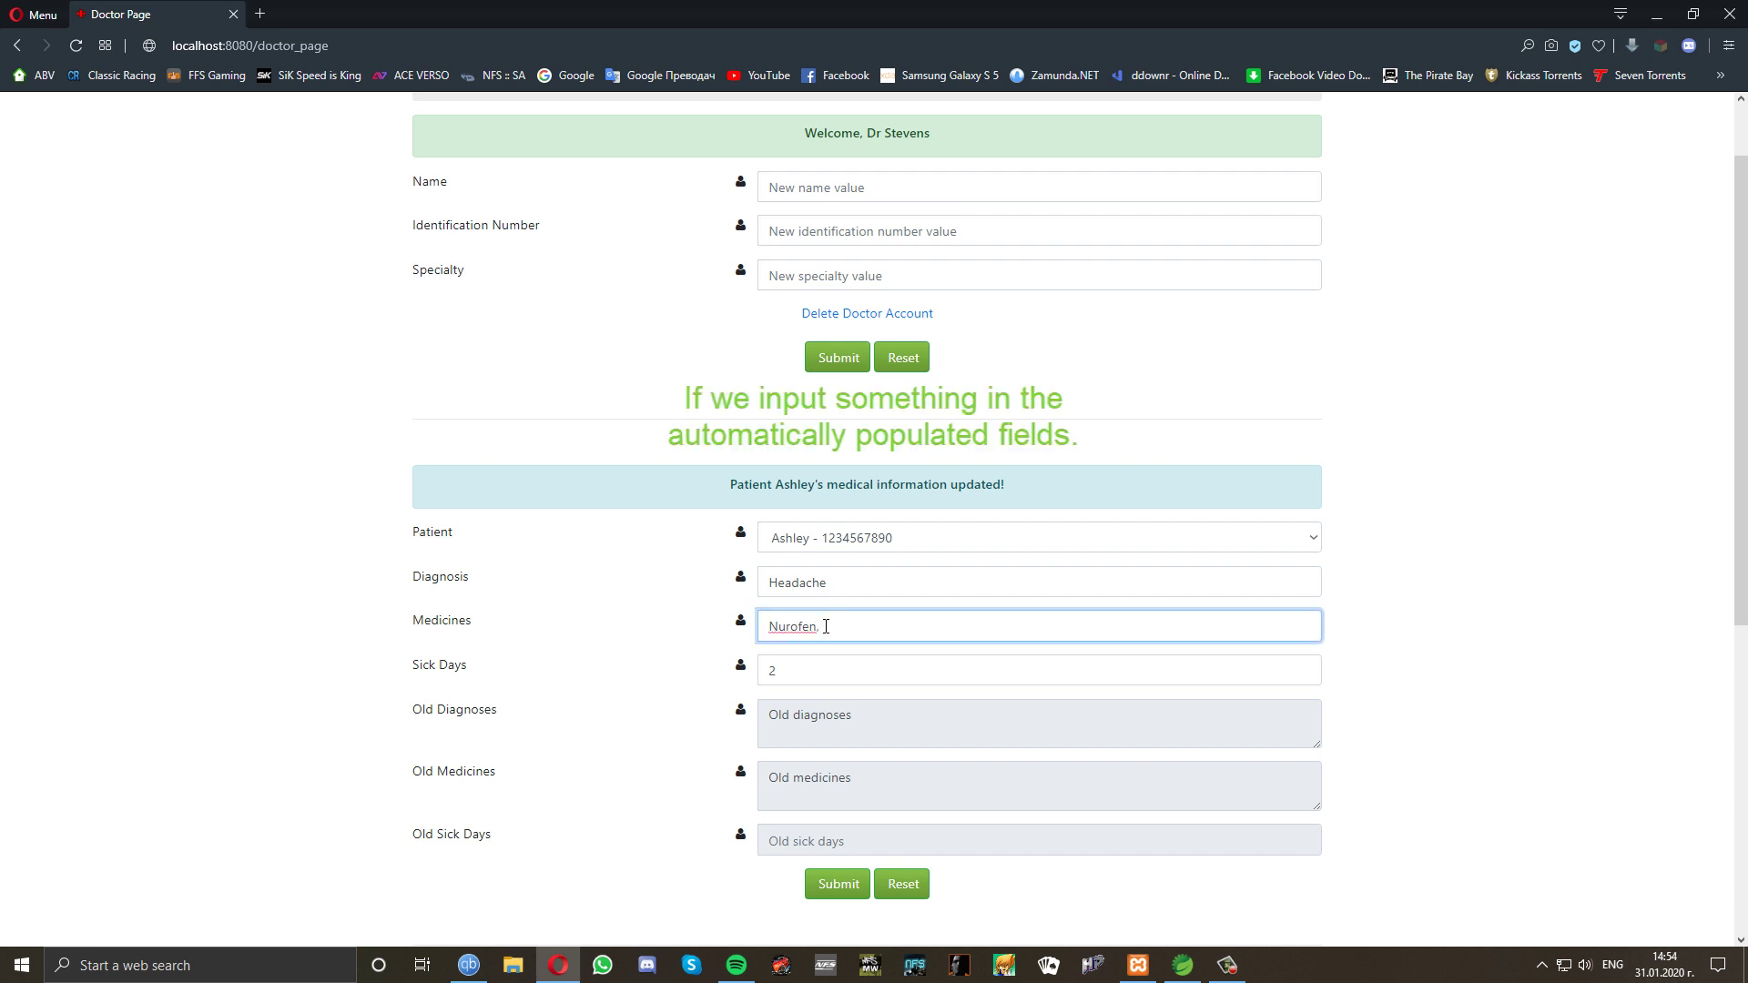
text( Panadol)
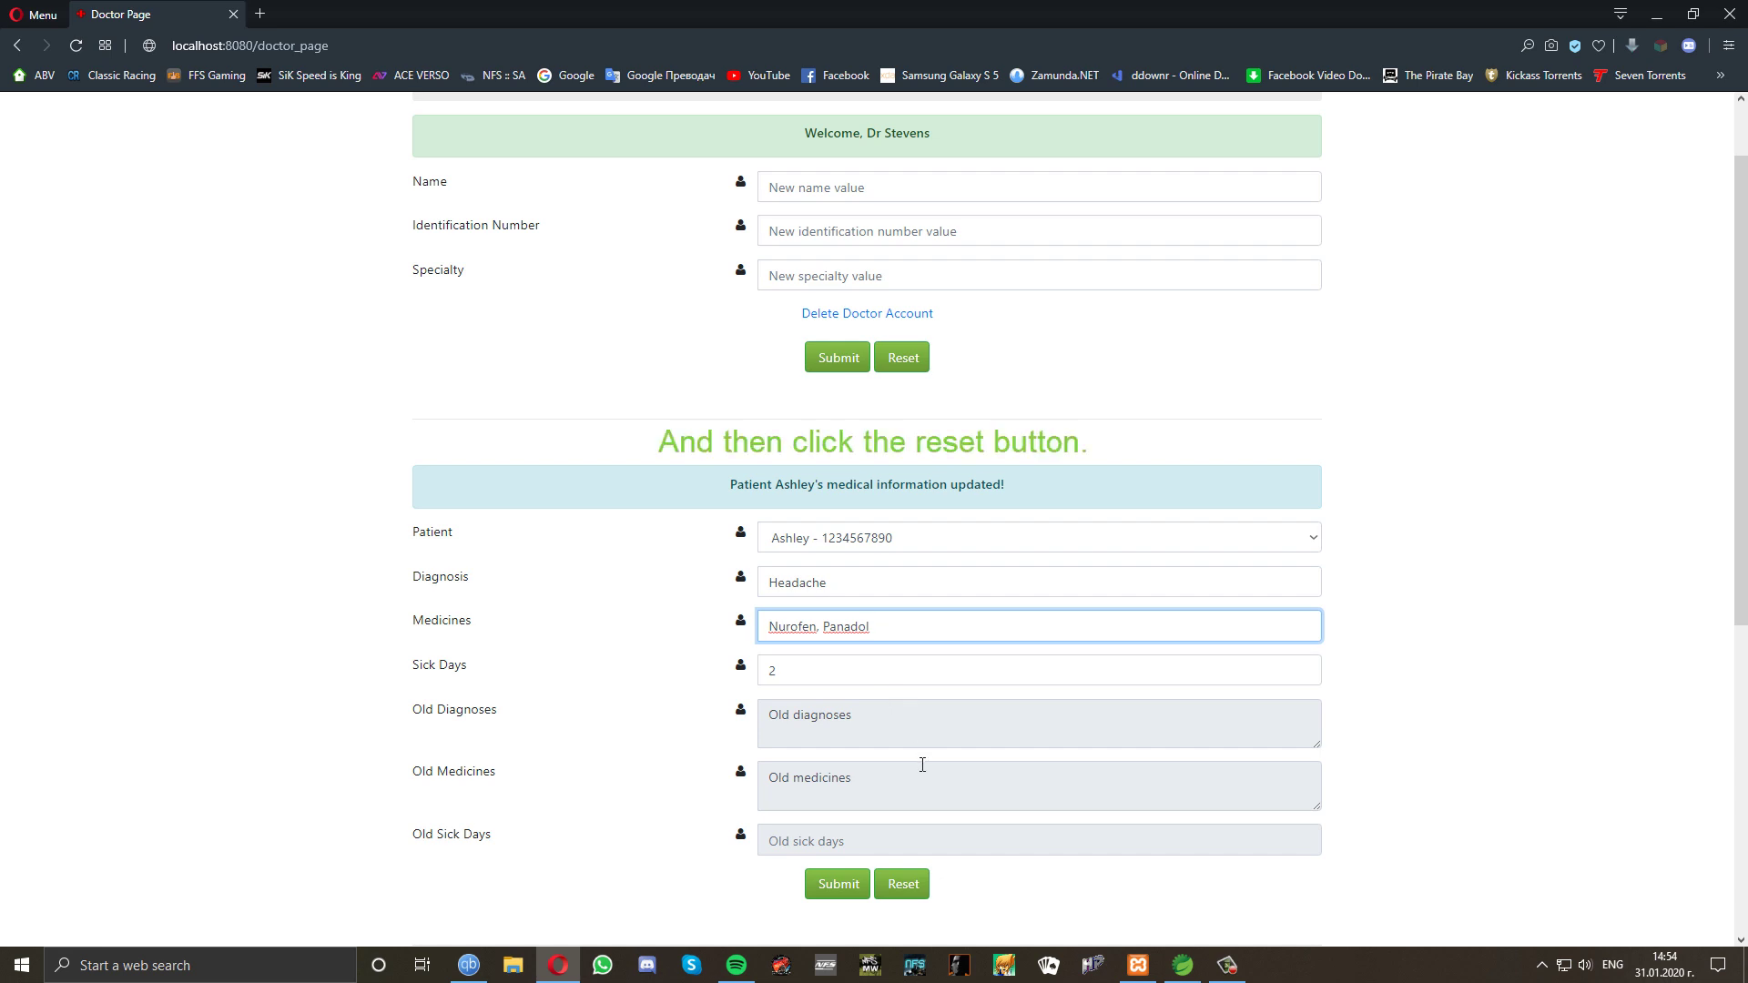
click(906, 888)
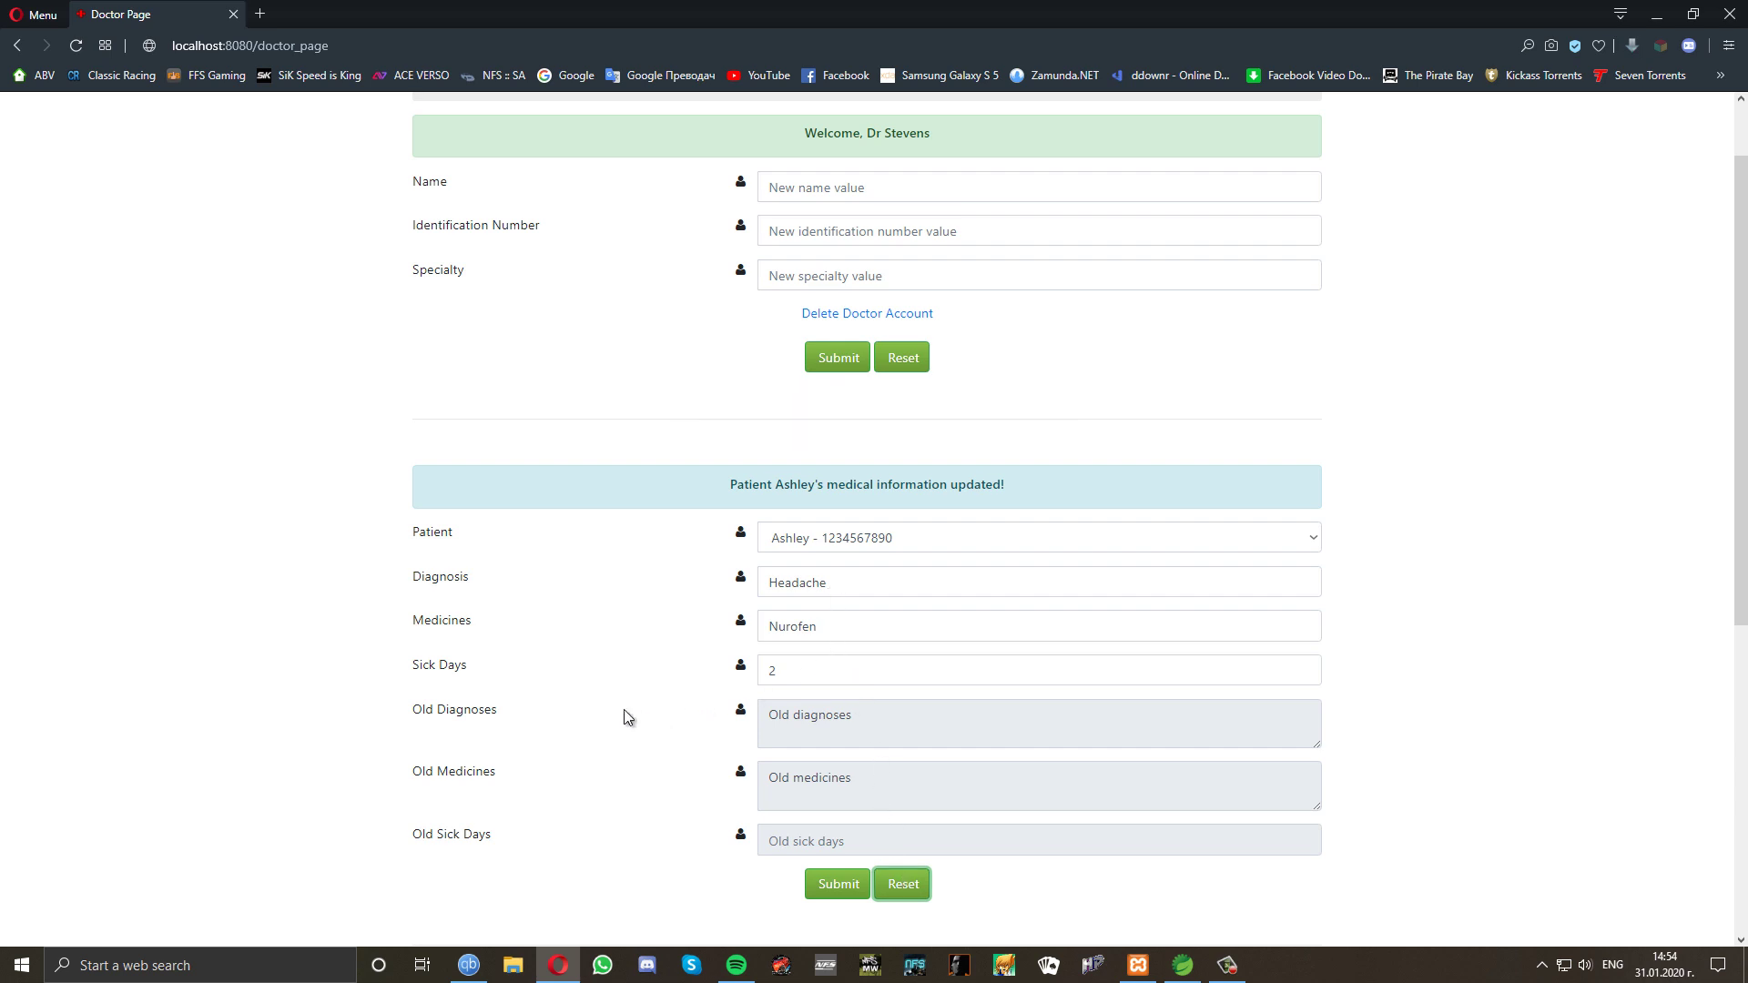
Search patients by diagnosis 'Headache' and review the single matching result.
scroll(597, 710, down, 1)
scroll(598, 708, down, 5)
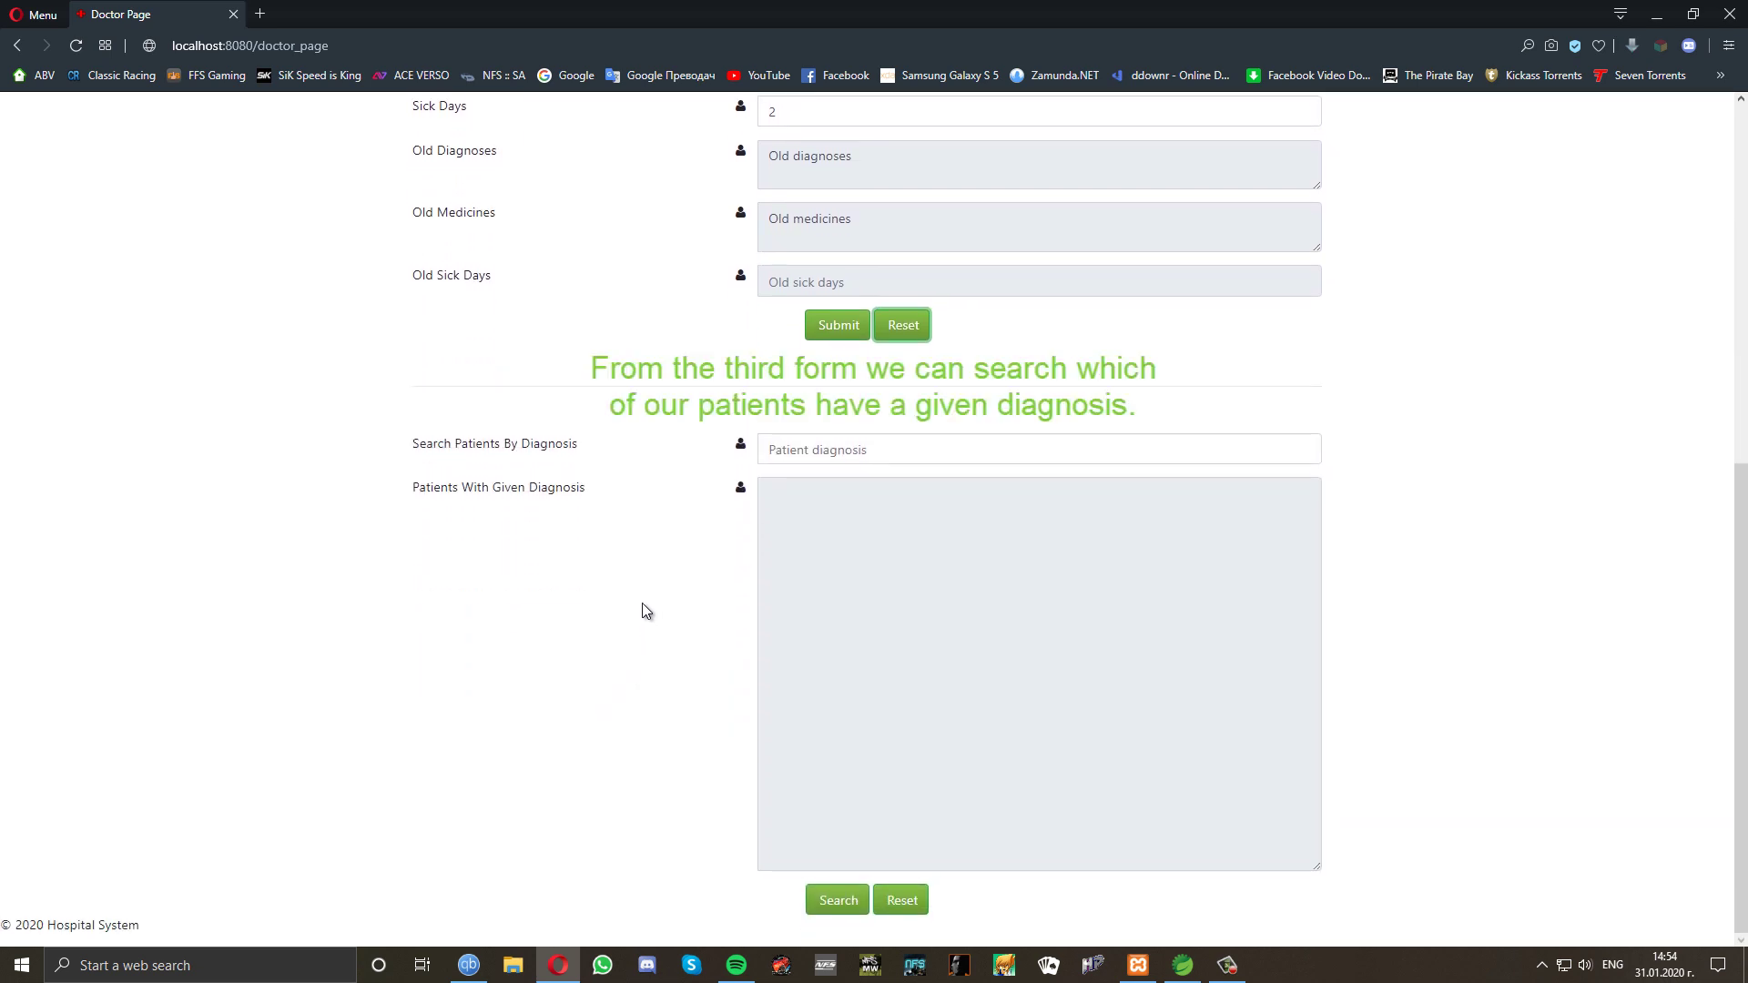
click(893, 448)
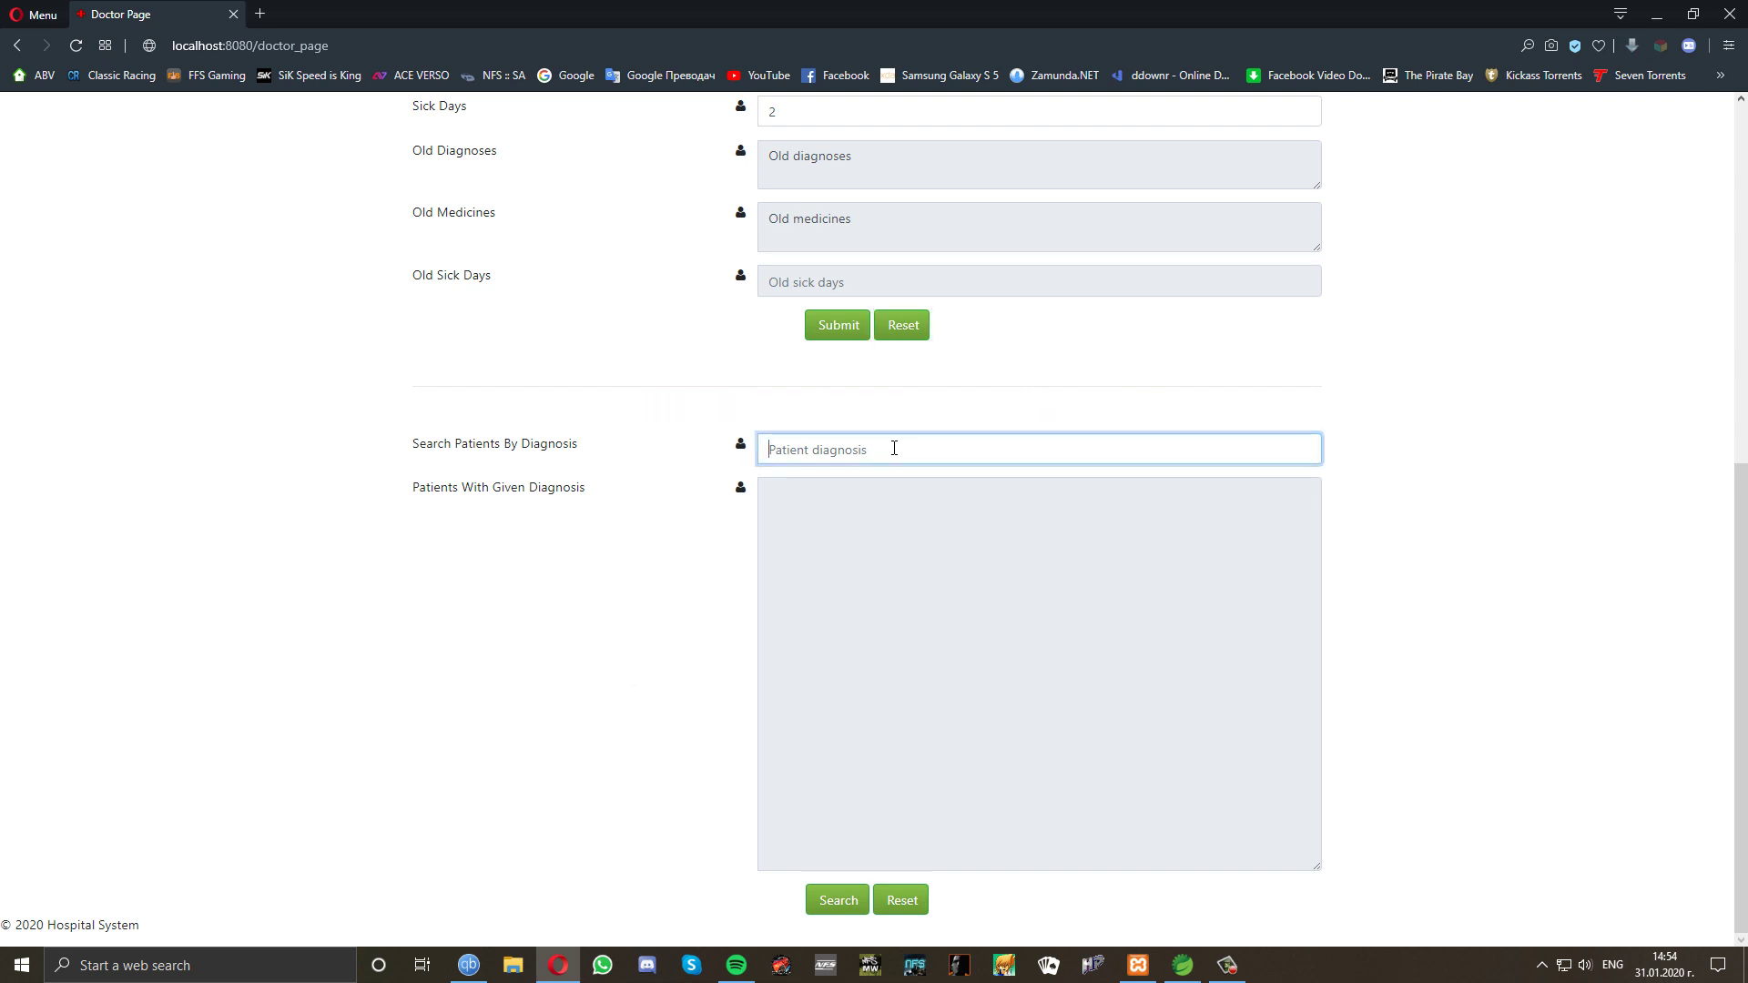
text(Headache)
click(838, 902)
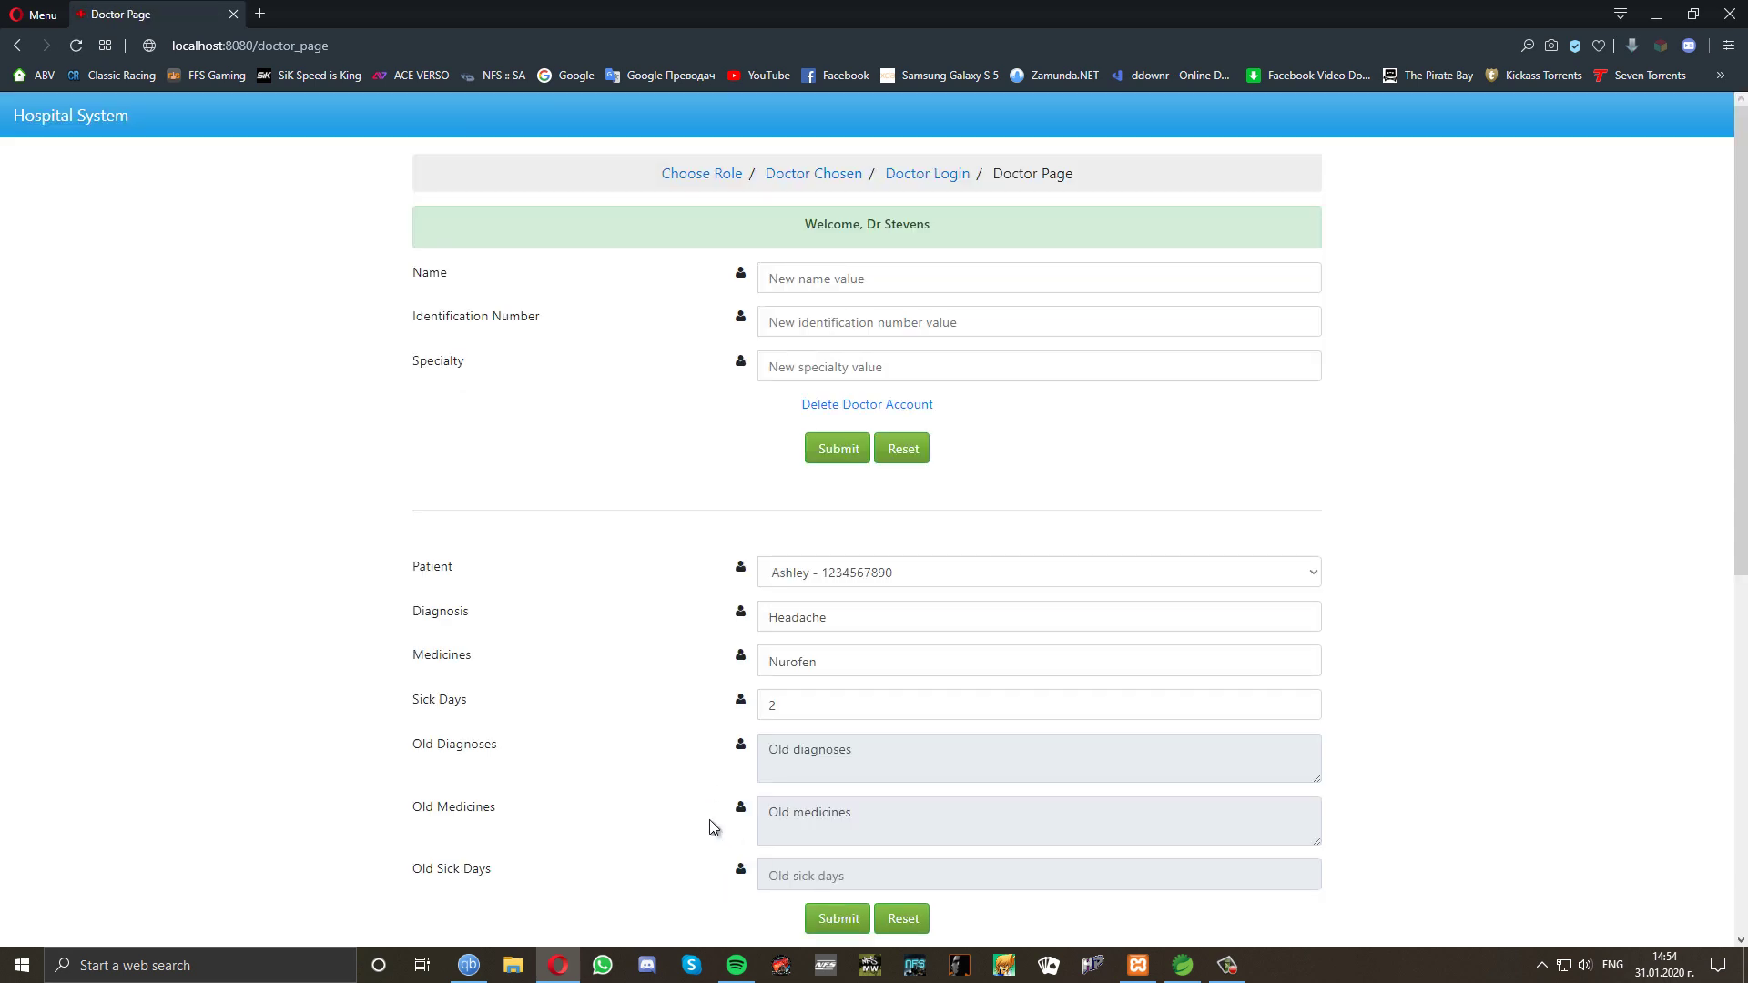
scroll(709, 819, down, 7)
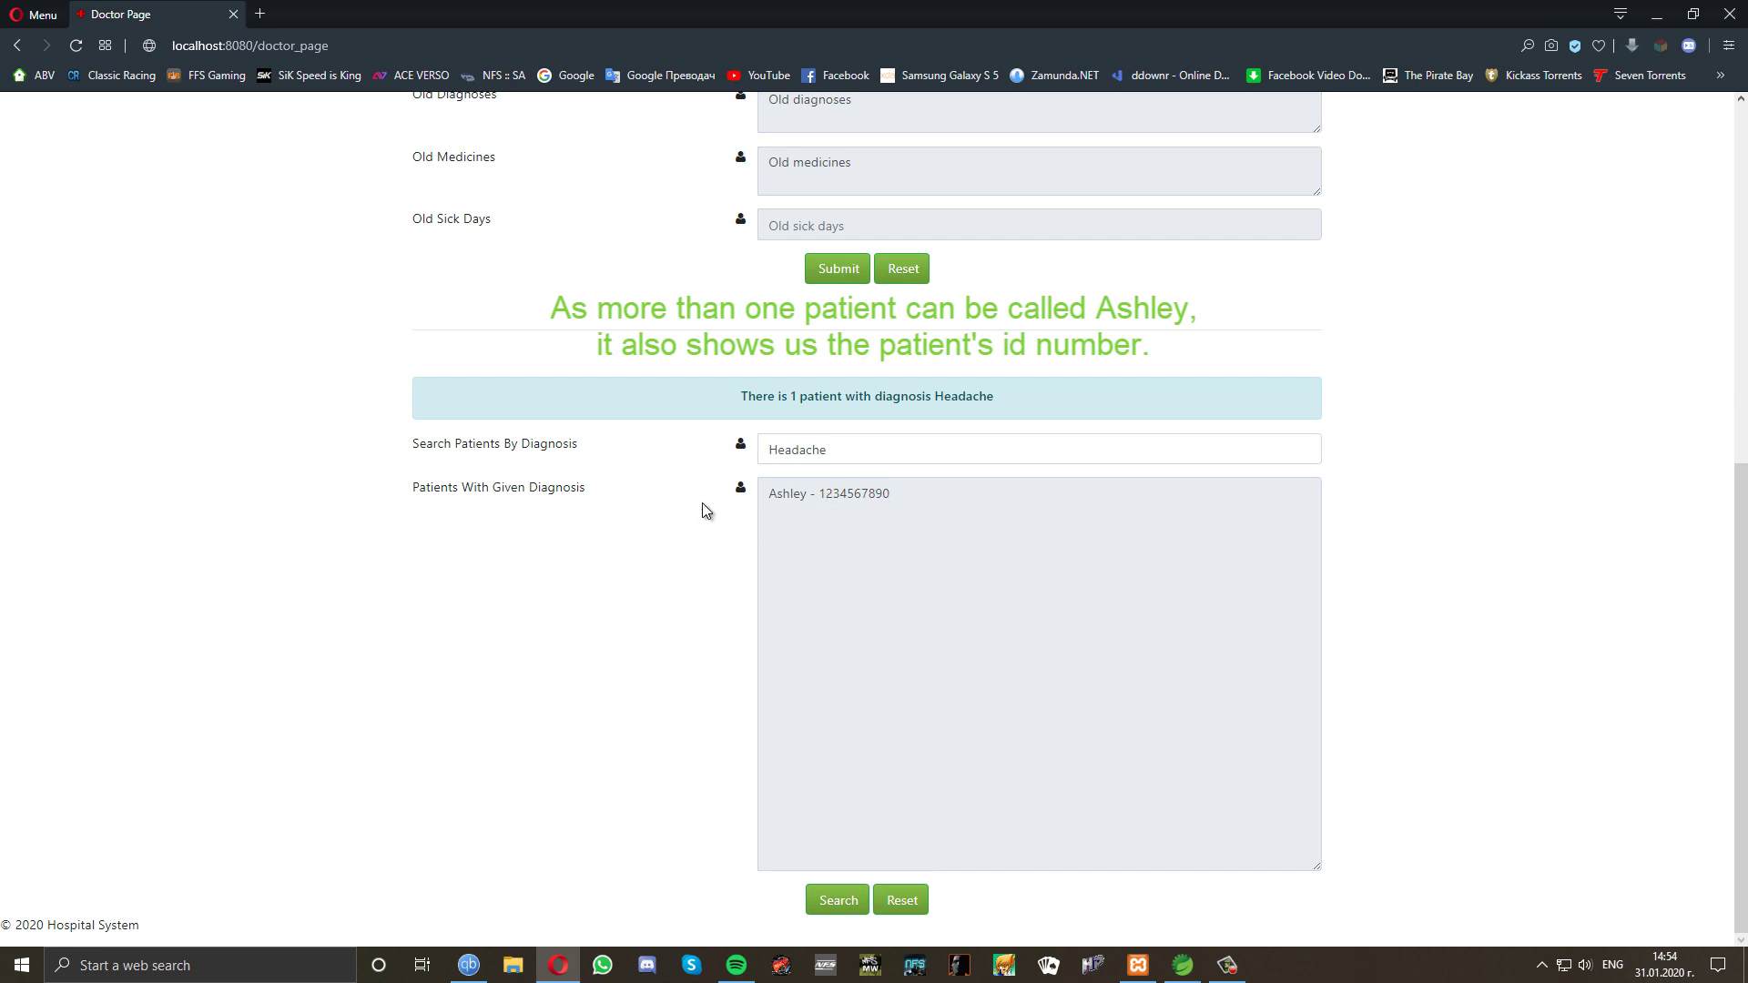
scroll(702, 503, up, 4)
scroll(702, 503, up, 1)
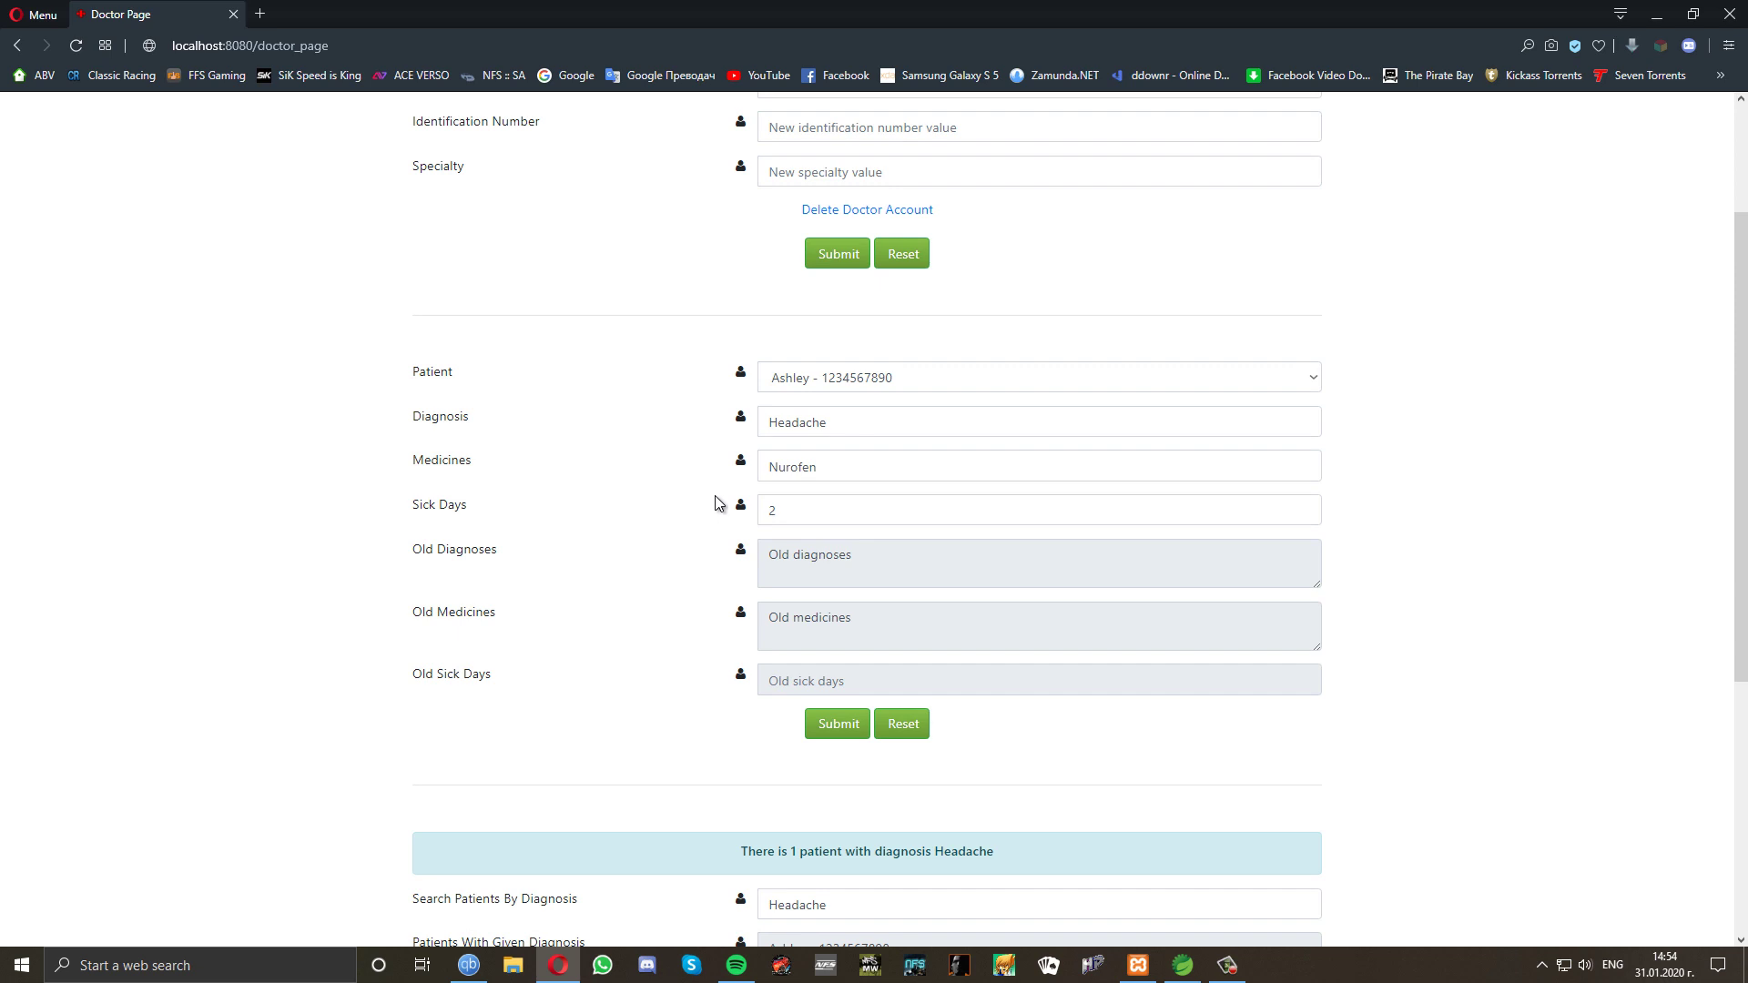
Replace Nurofen with 'Panadol, Solpadeine' in the patient's medicines and check Old Medicines.
click(827, 466)
key(BackSpace)
key(BackSpace)
key(BackSpace)
key(BackSpace)
key(BackSpace)
key(BackSpace)
key(BackSpace)
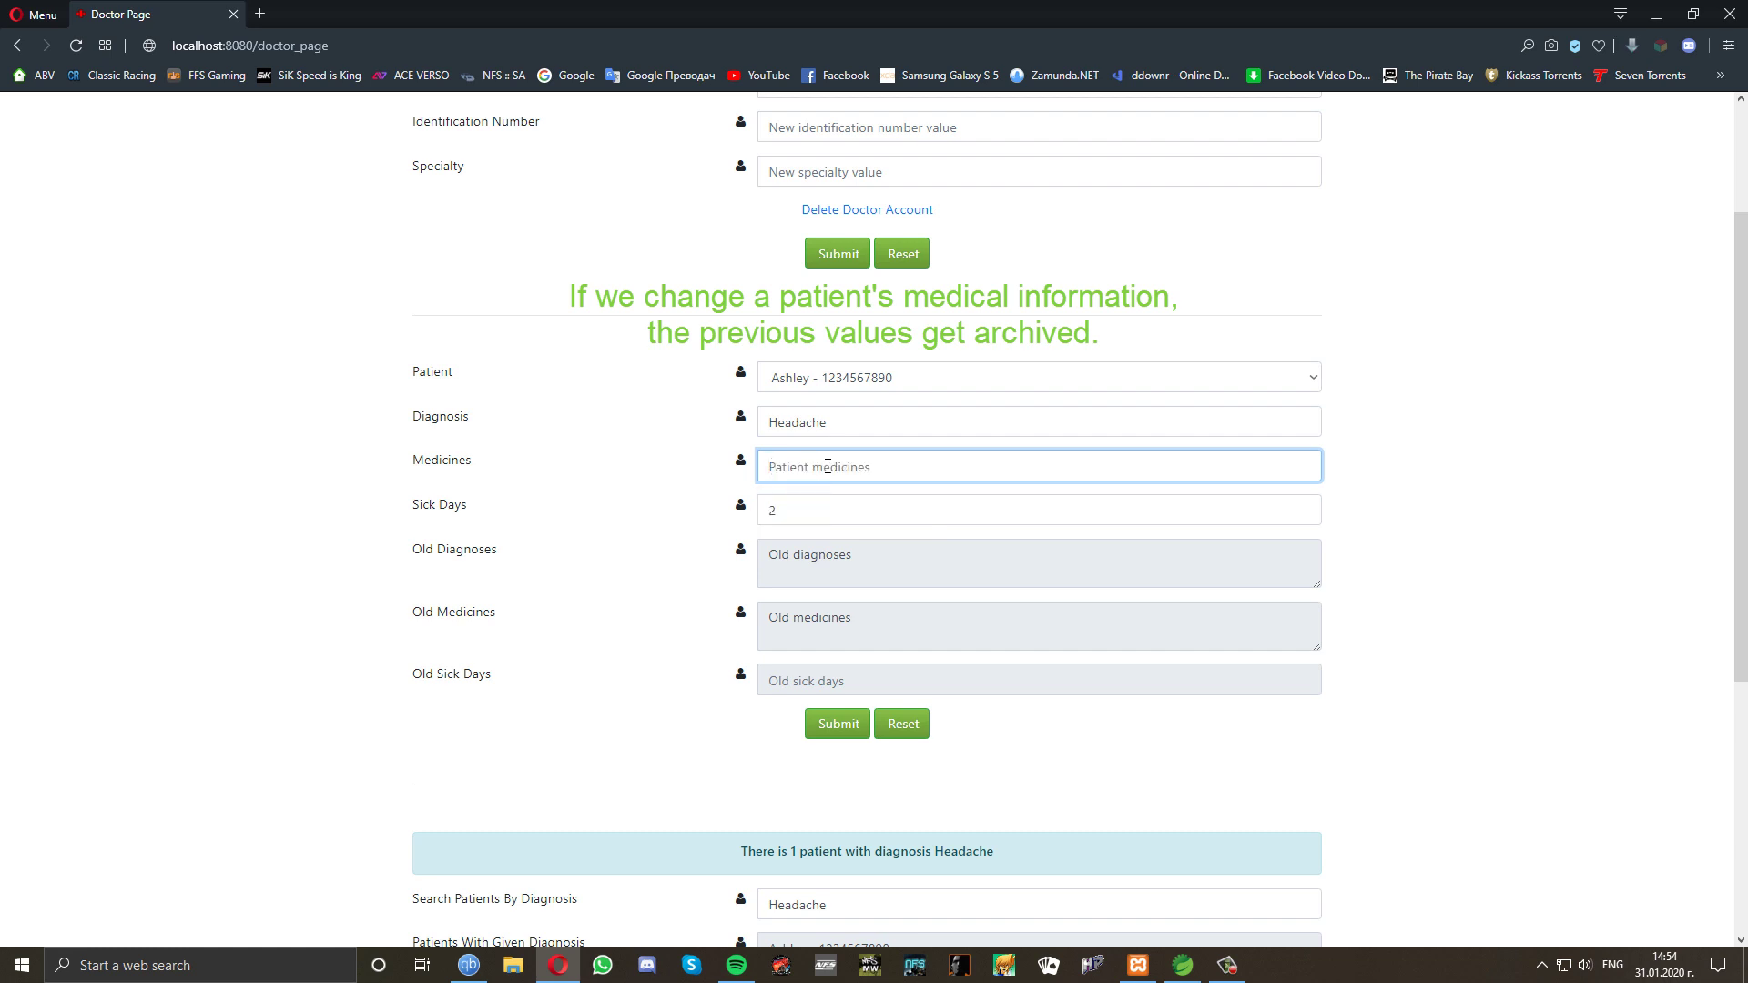
text(Panadol)
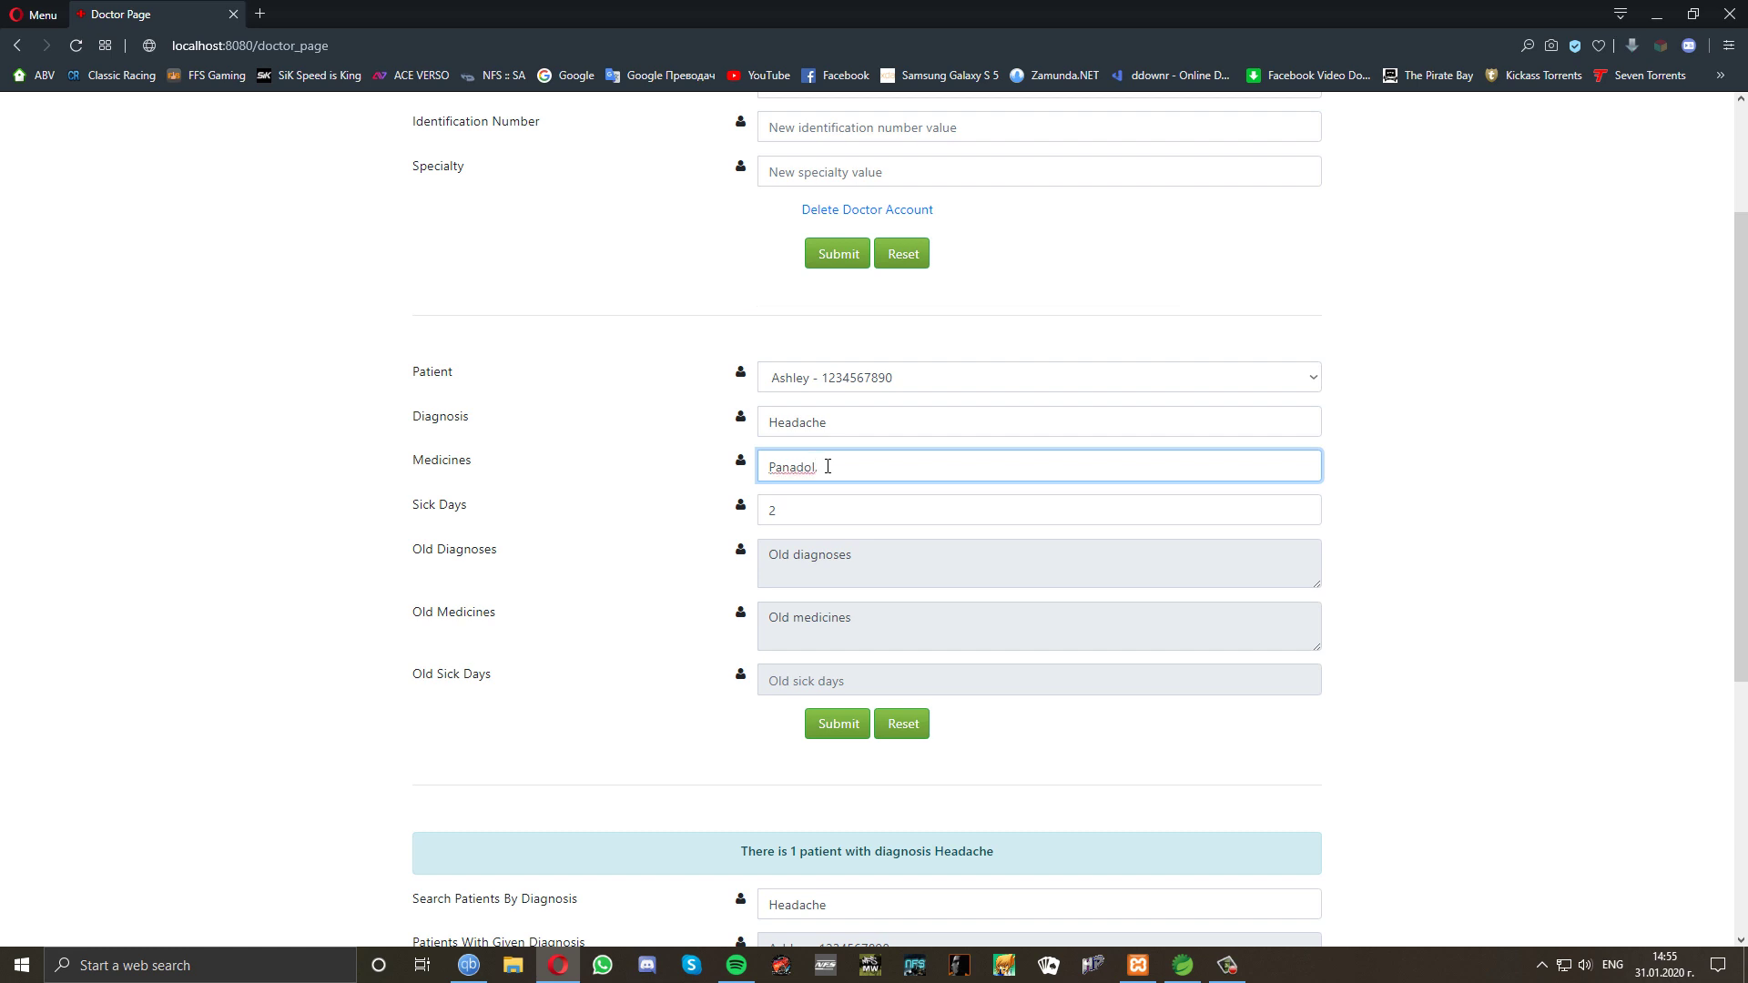
text(, Solpadeine)
click(829, 734)
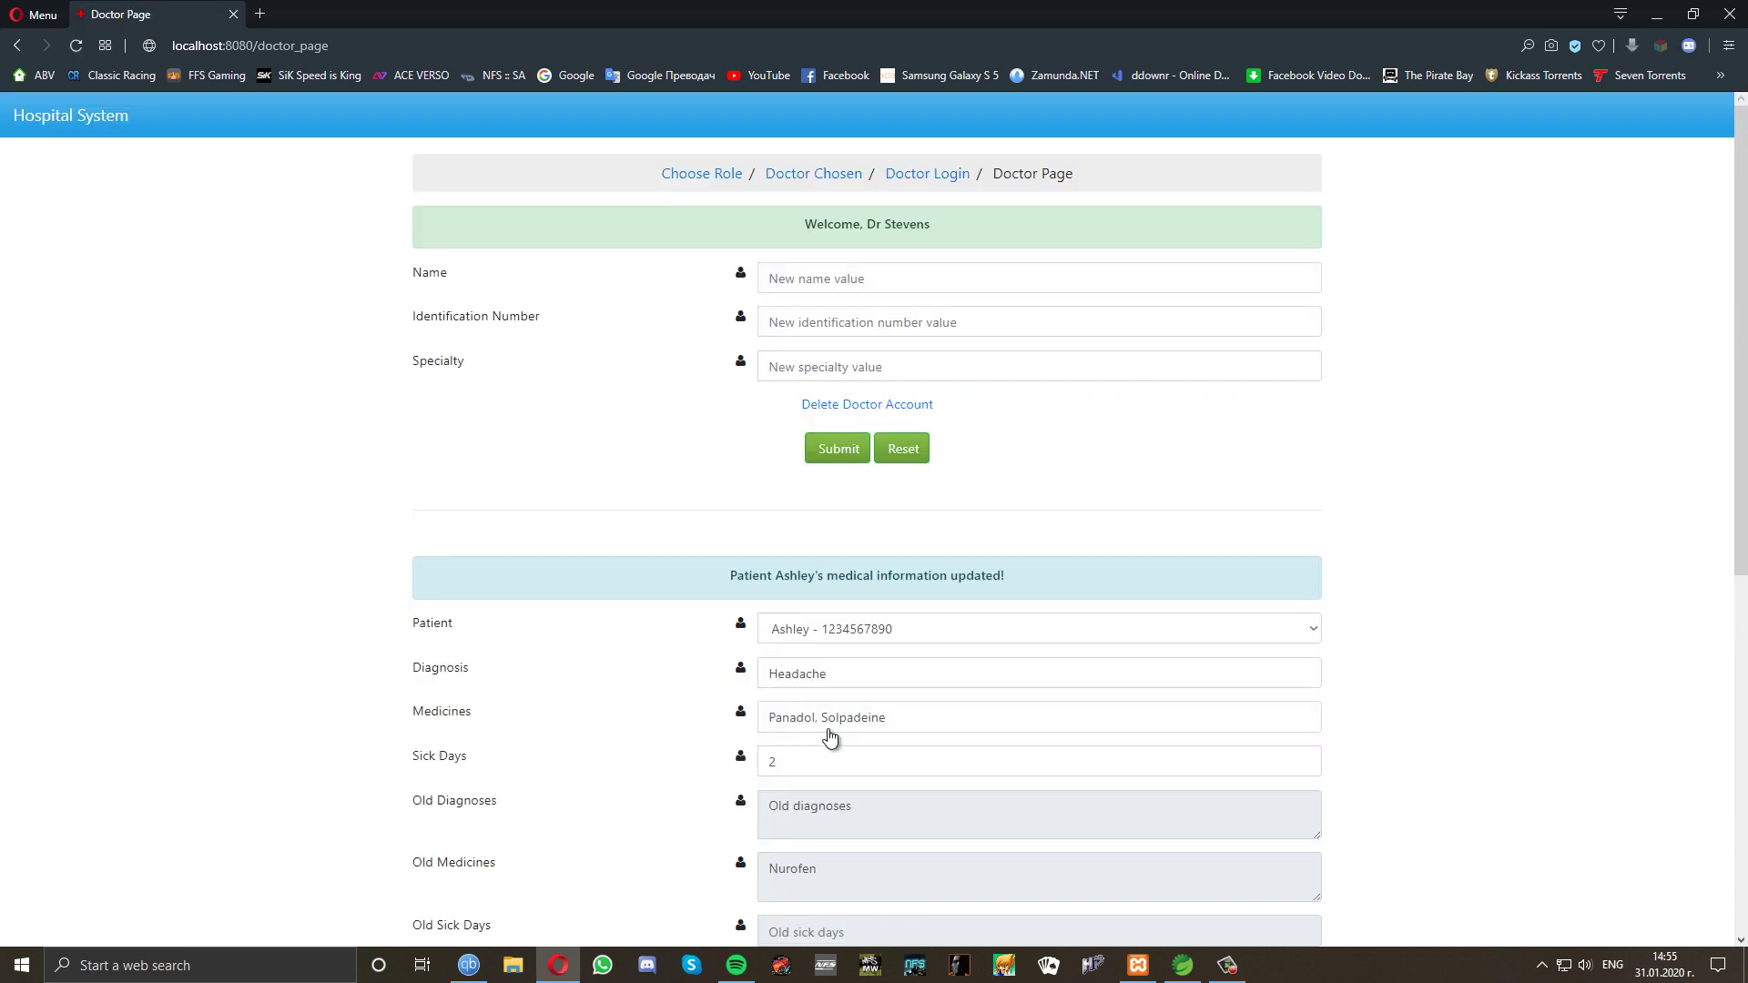
scroll(708, 710, down, 1)
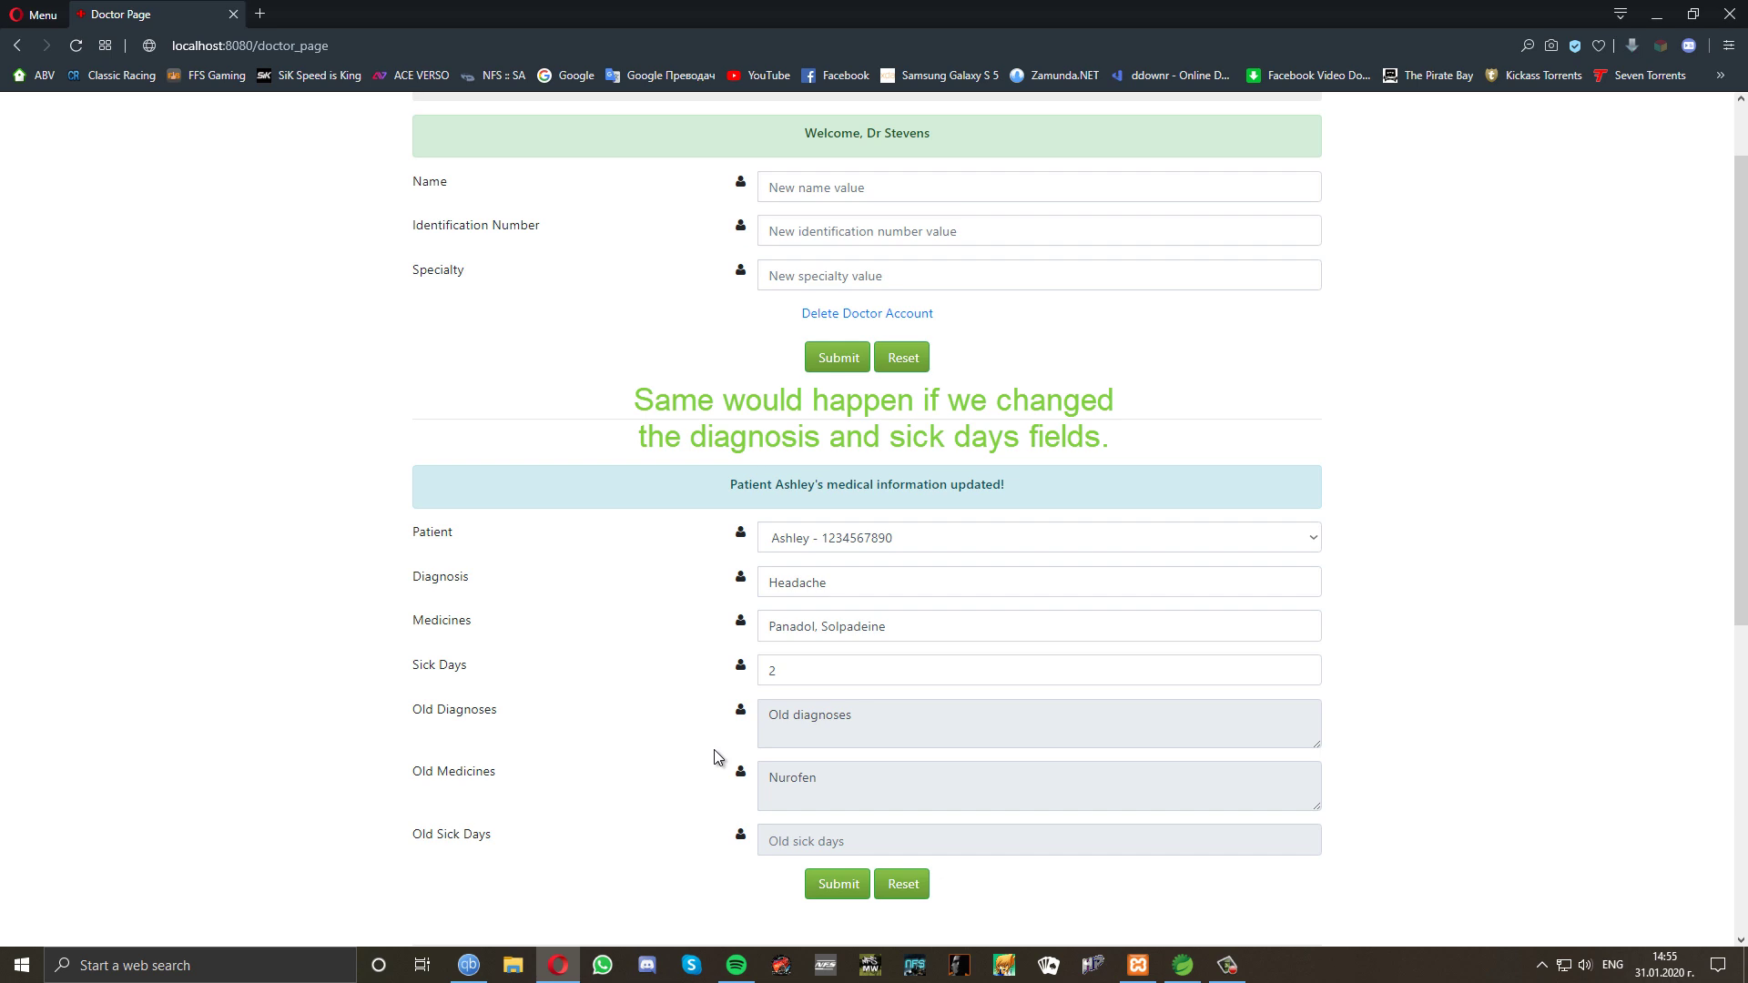
Clear the patient's sick days value and submit, archiving 2 under Old Sick Days.
click(786, 672)
key(ctrl+a)
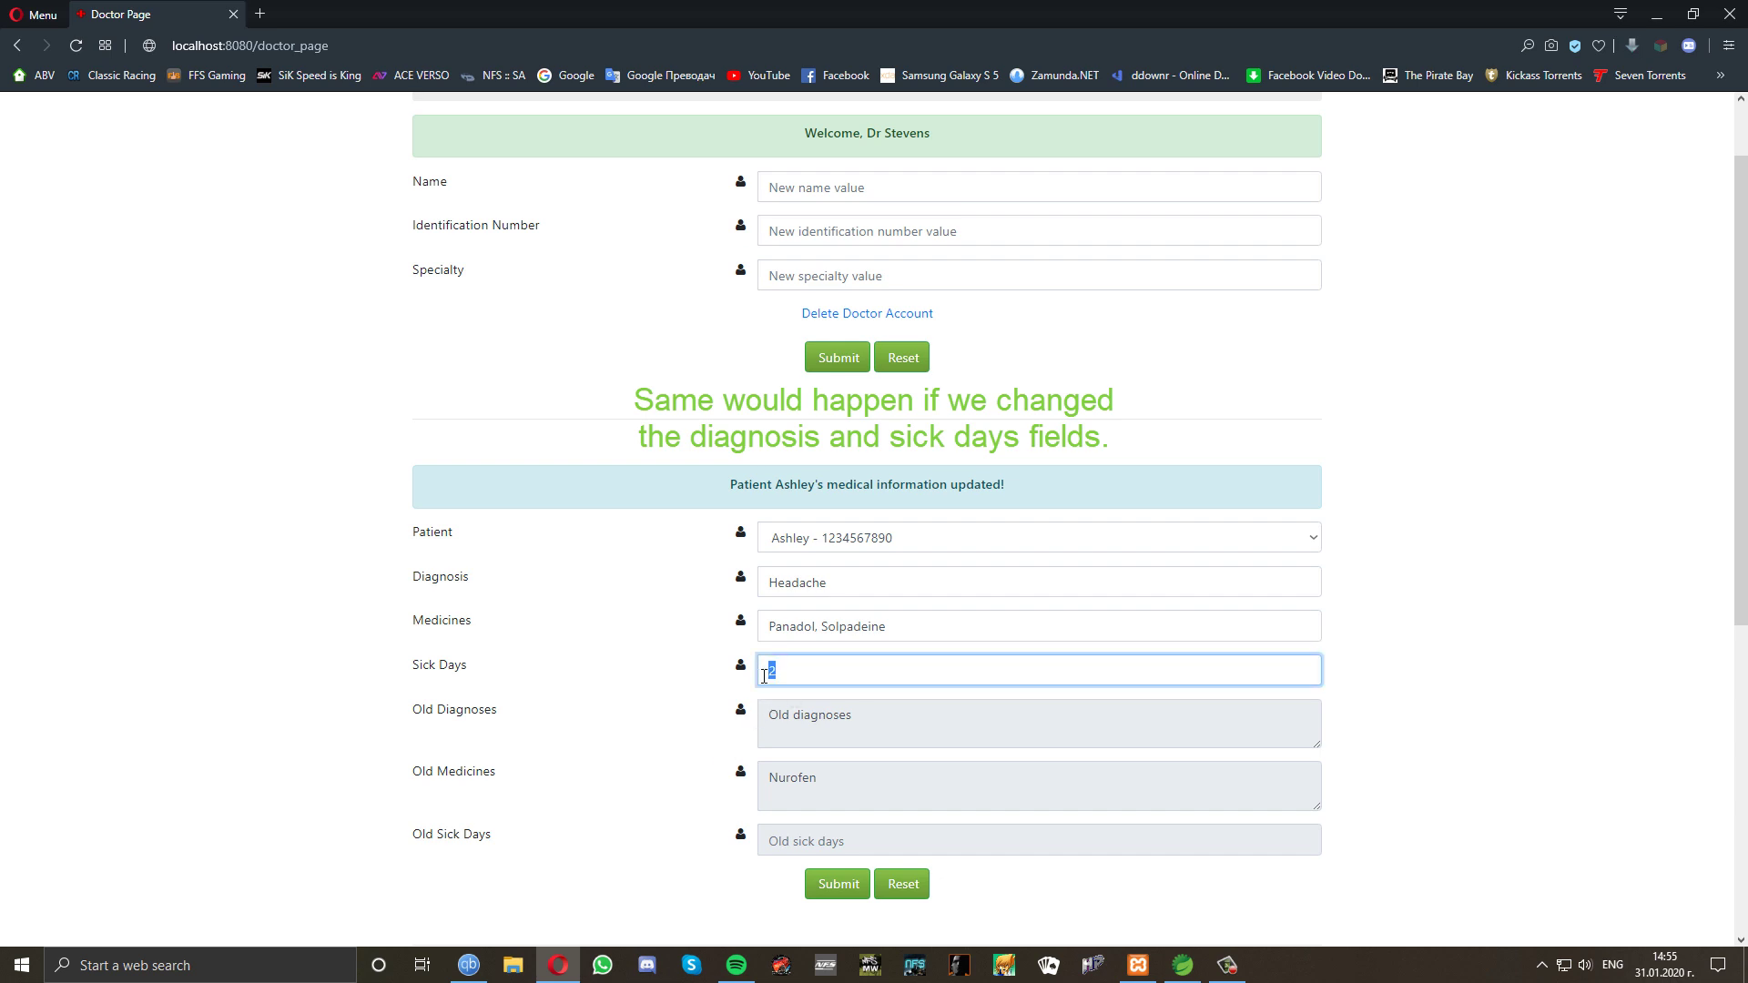
key(BackSpace)
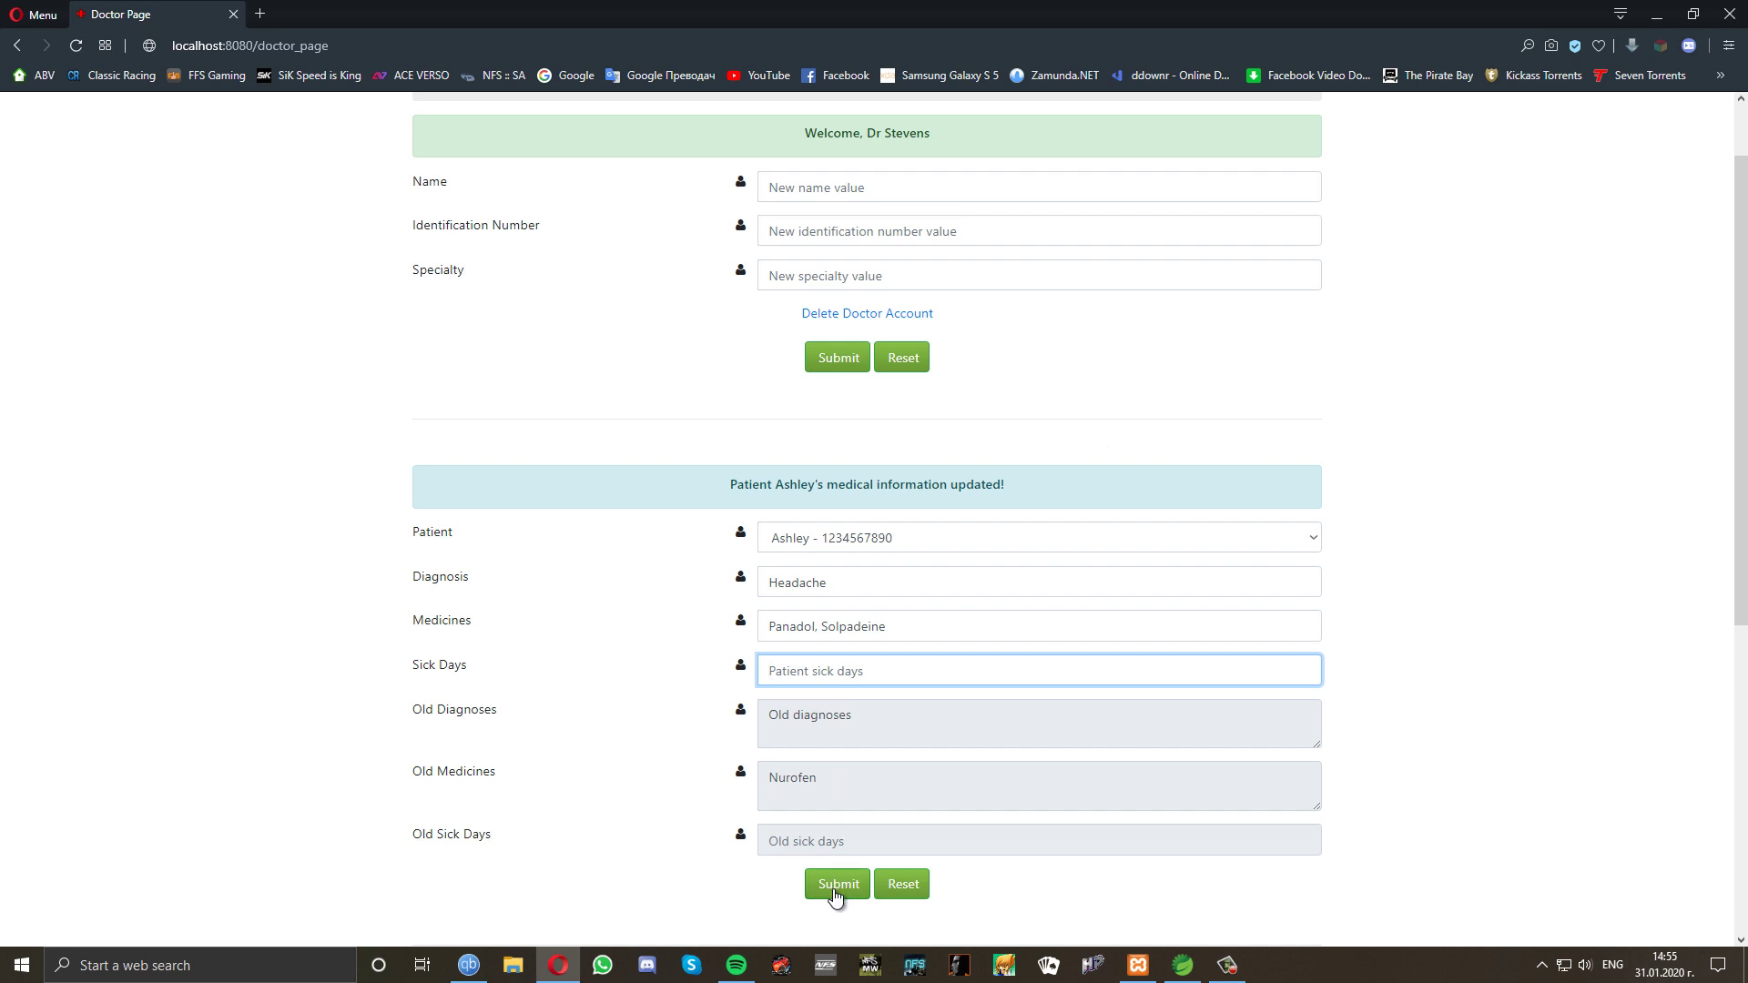
click(835, 897)
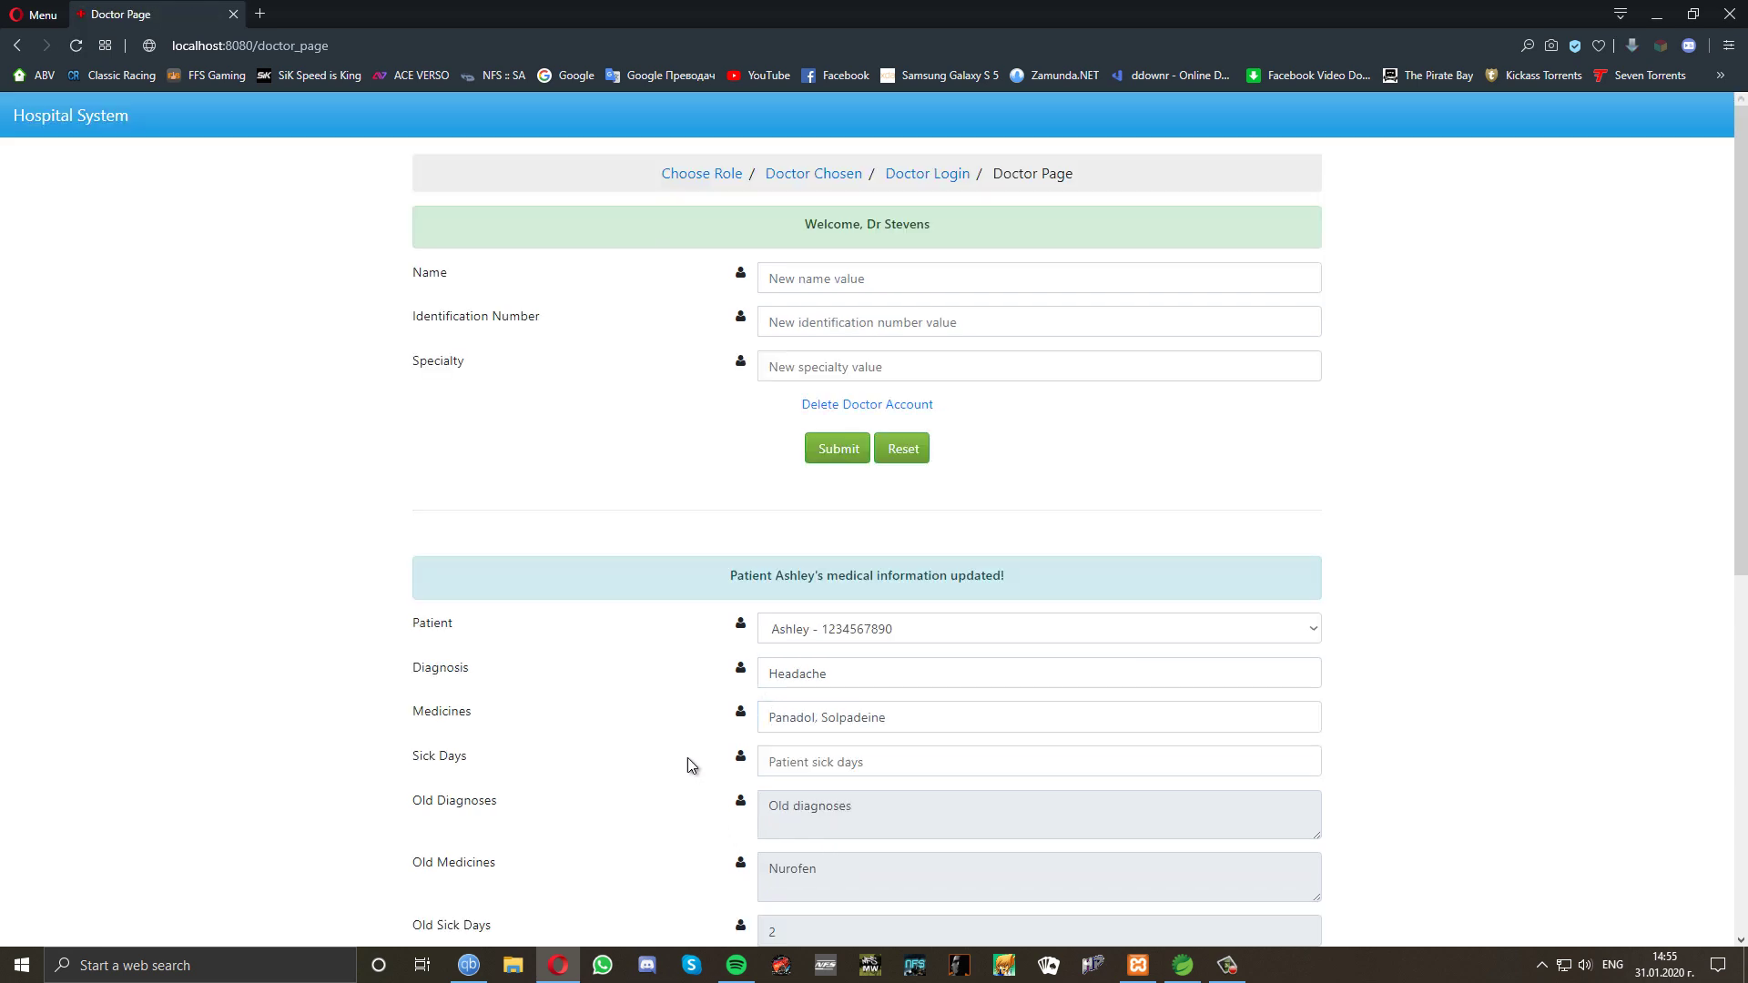
scroll(692, 769, down, 1)
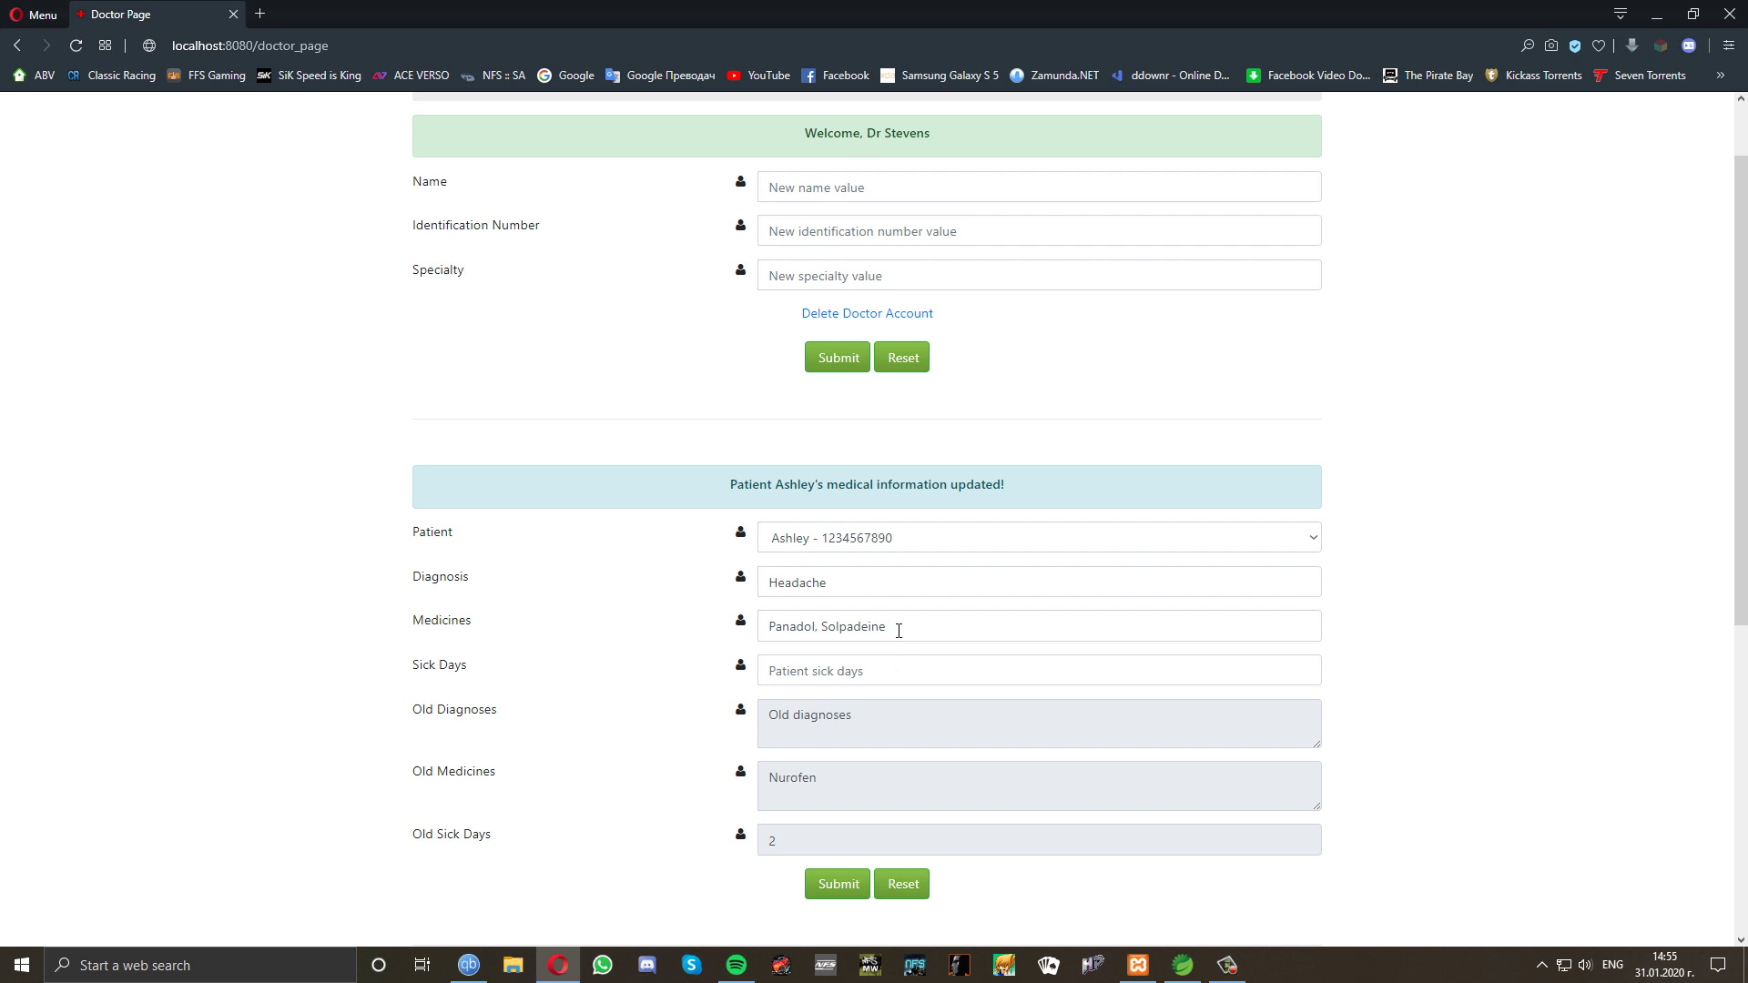
Delete Solpadeine from the medicines field, then reset the form to restore saved values.
drag(899, 630, 867, 632)
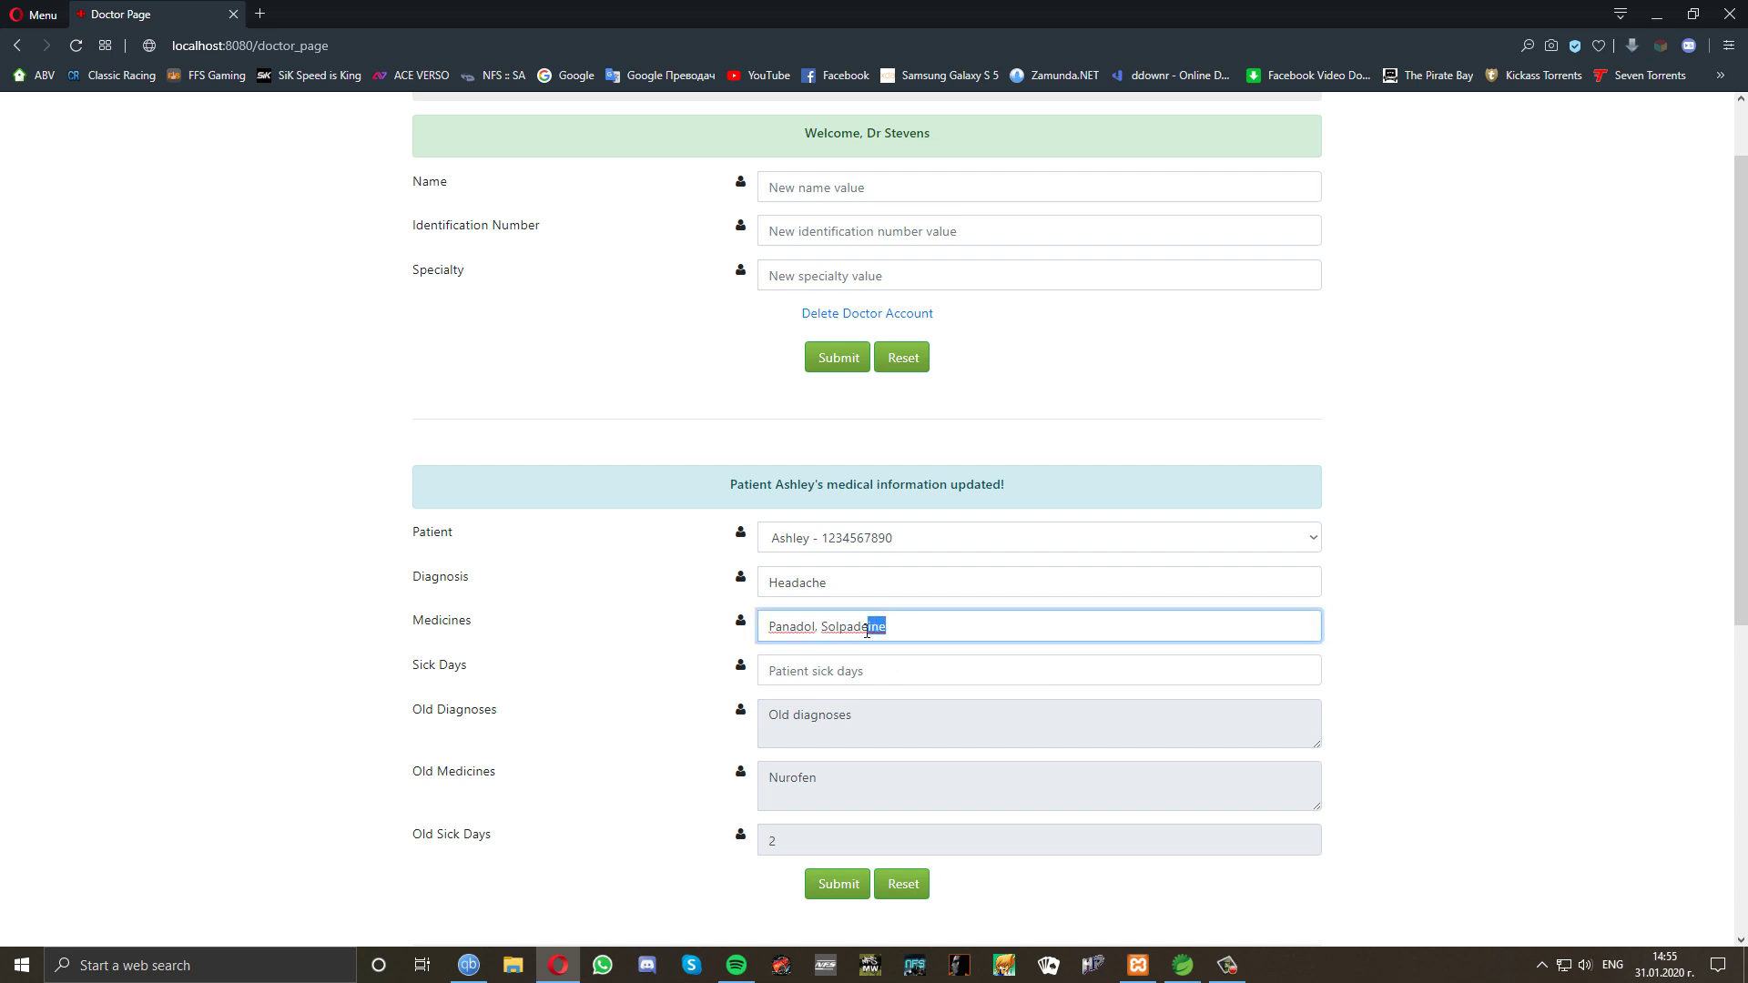
drag(867, 632, 825, 633)
key(BackSpace)
key(BackSpace)
key(BackSpace)
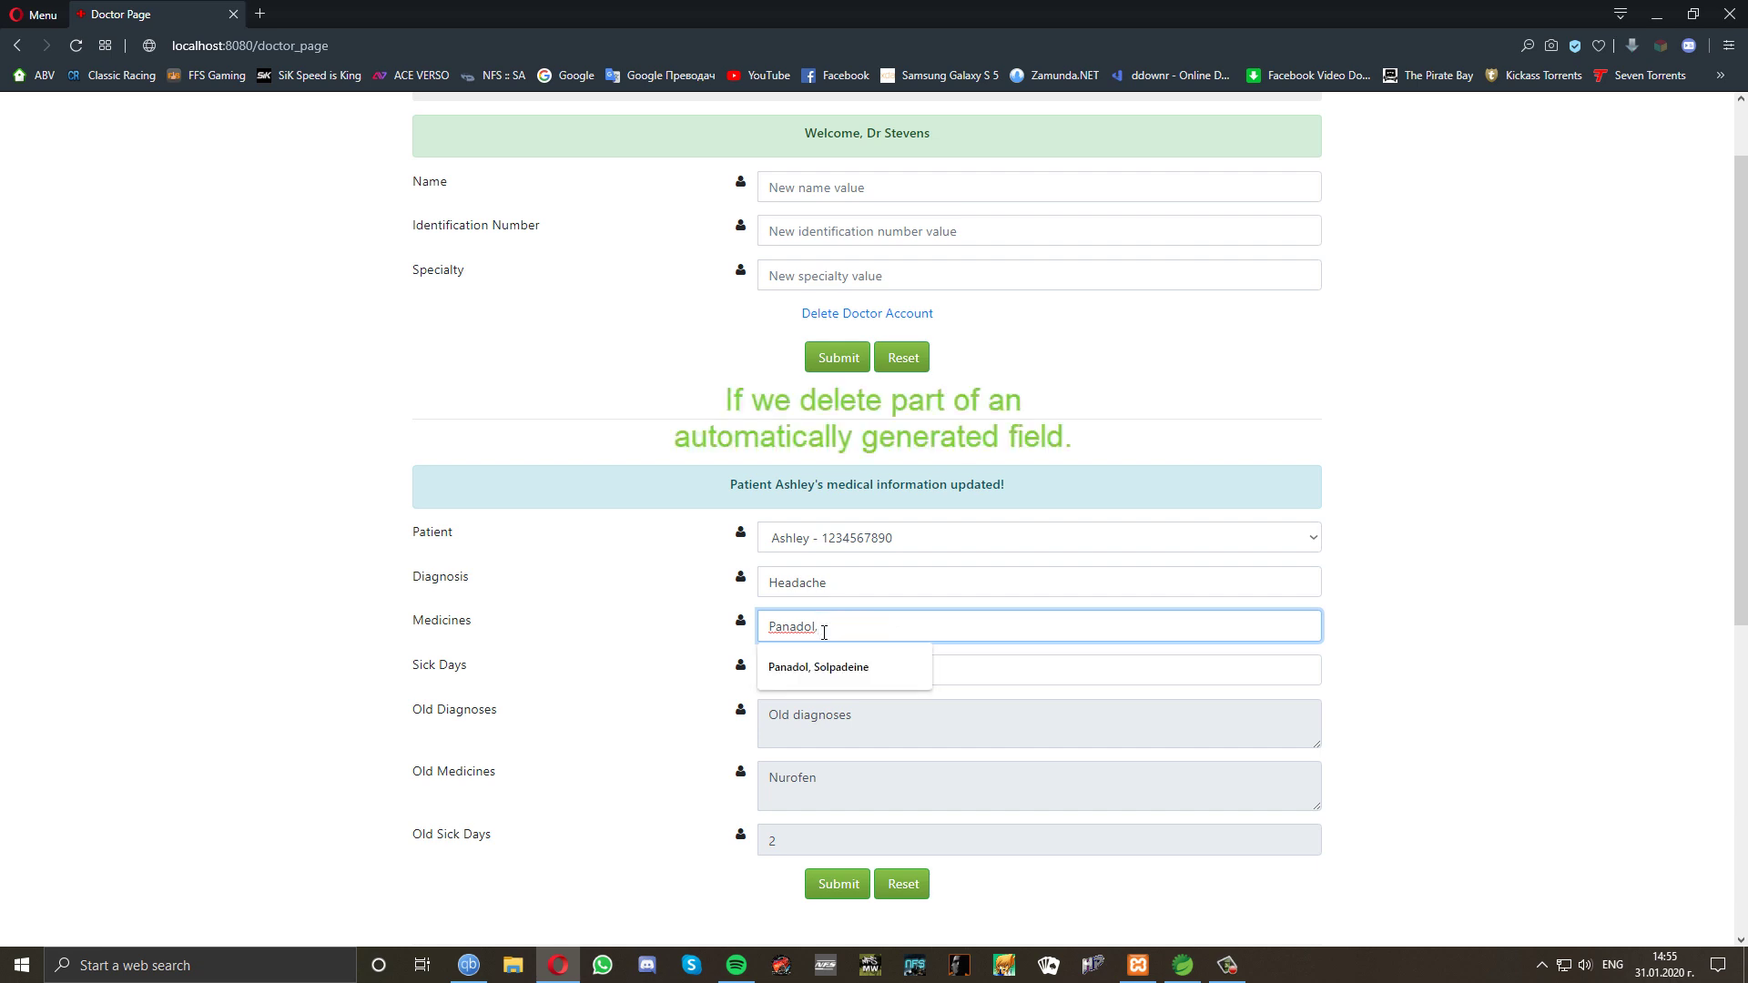
click(694, 654)
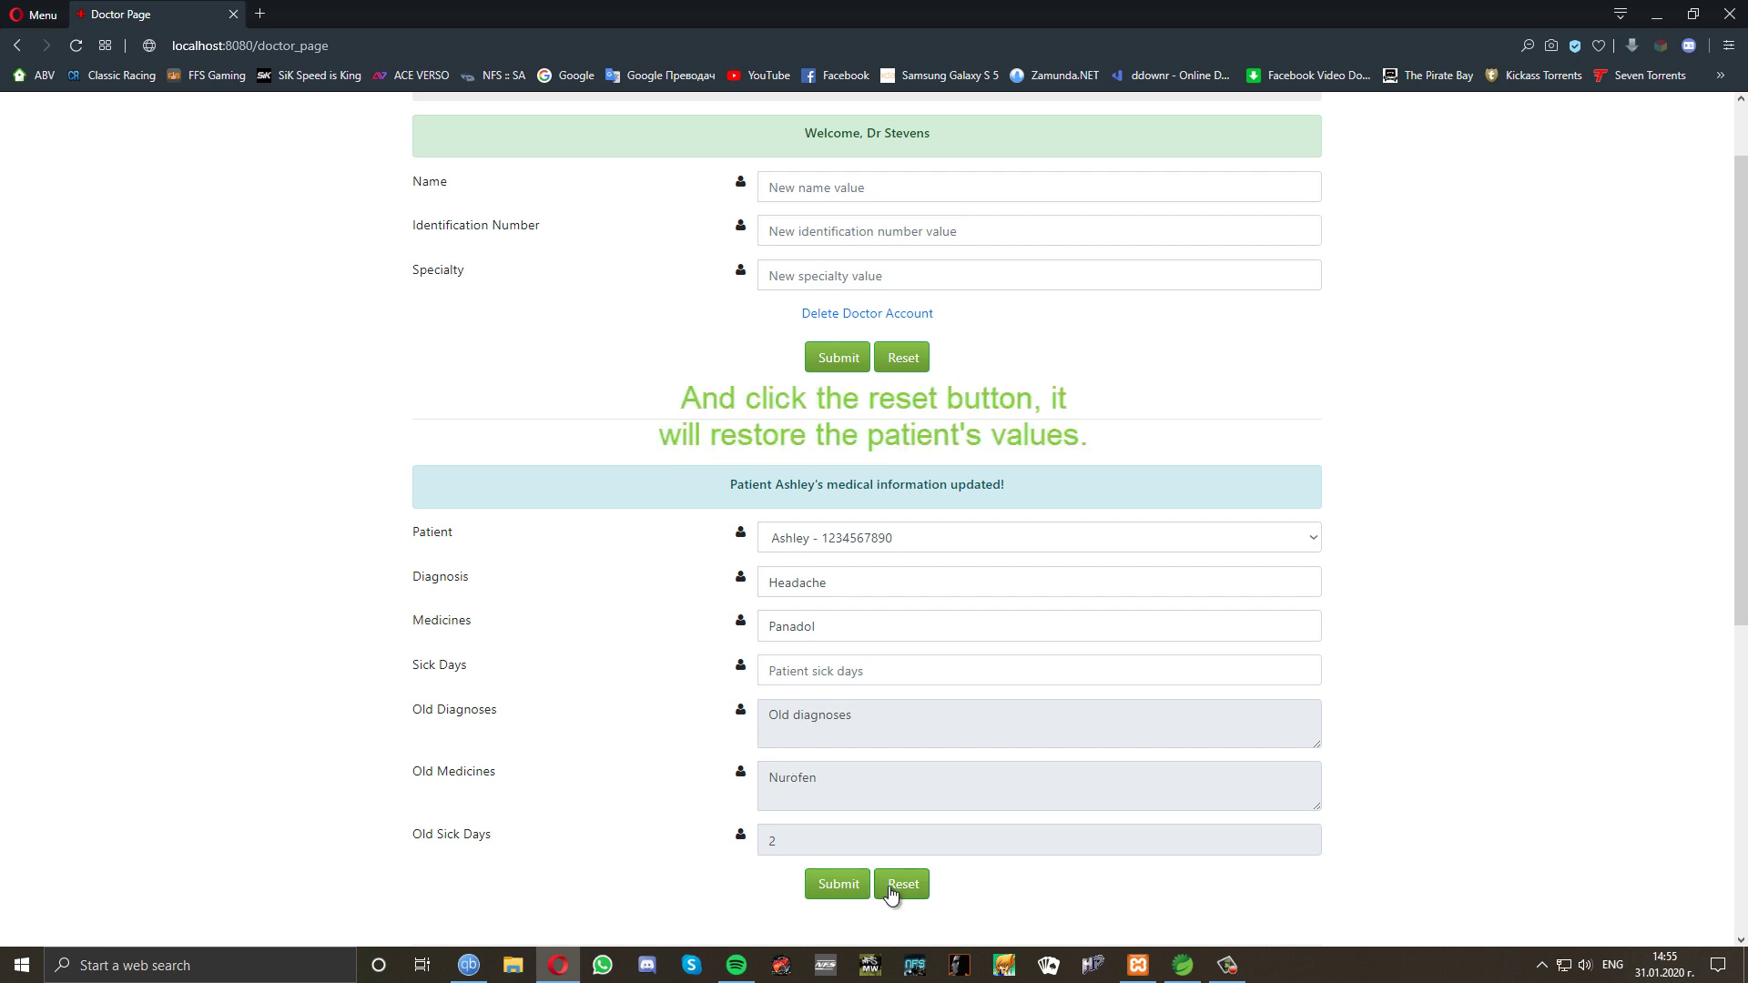
click(891, 891)
click(702, 579)
scroll(702, 583, up, 1)
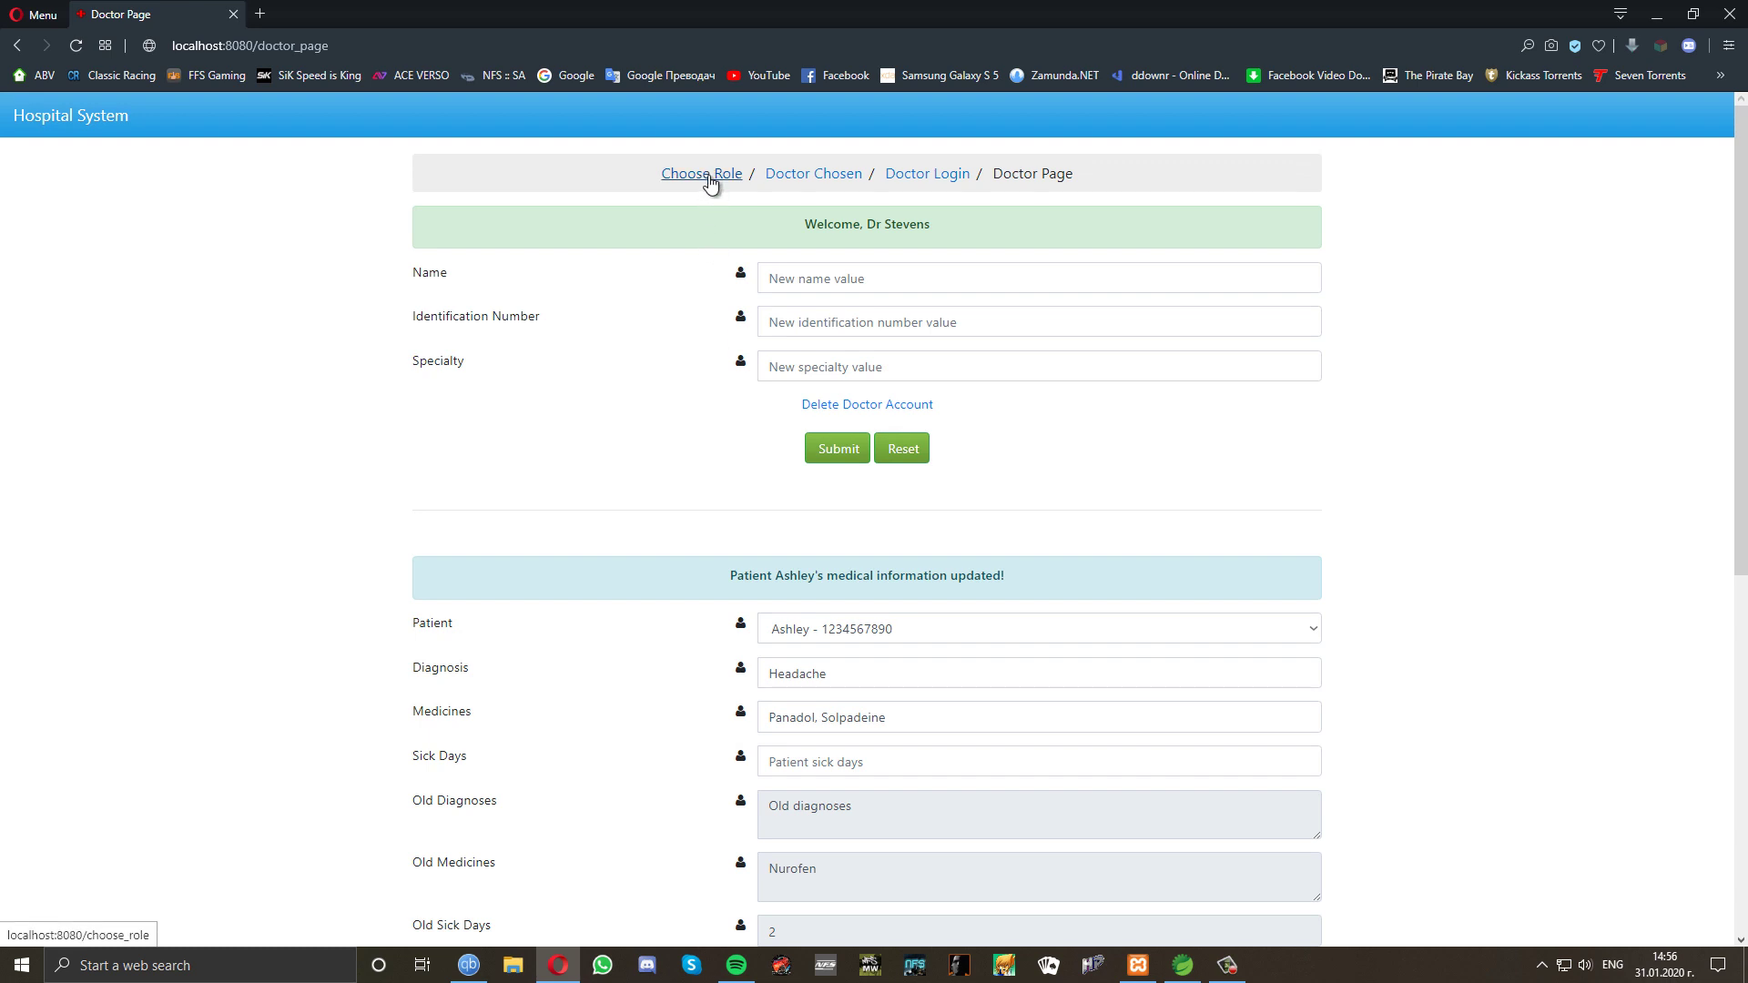
Log in as the patient using their identification number.
click(710, 182)
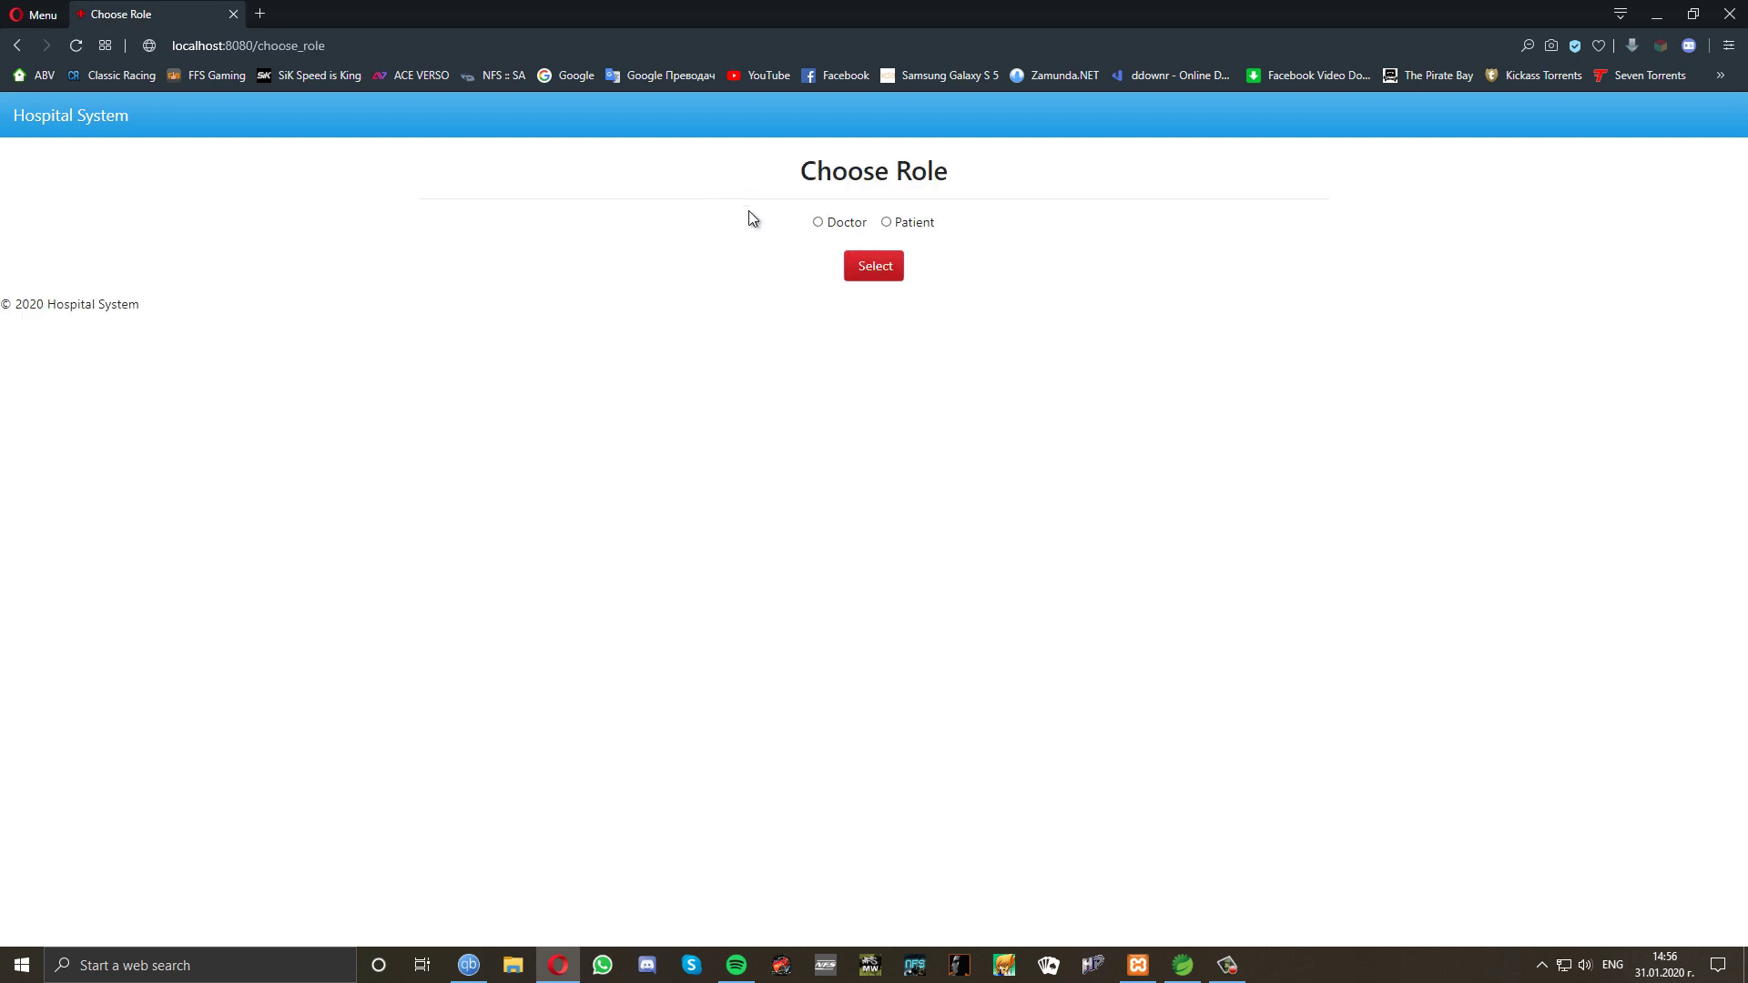
click(890, 223)
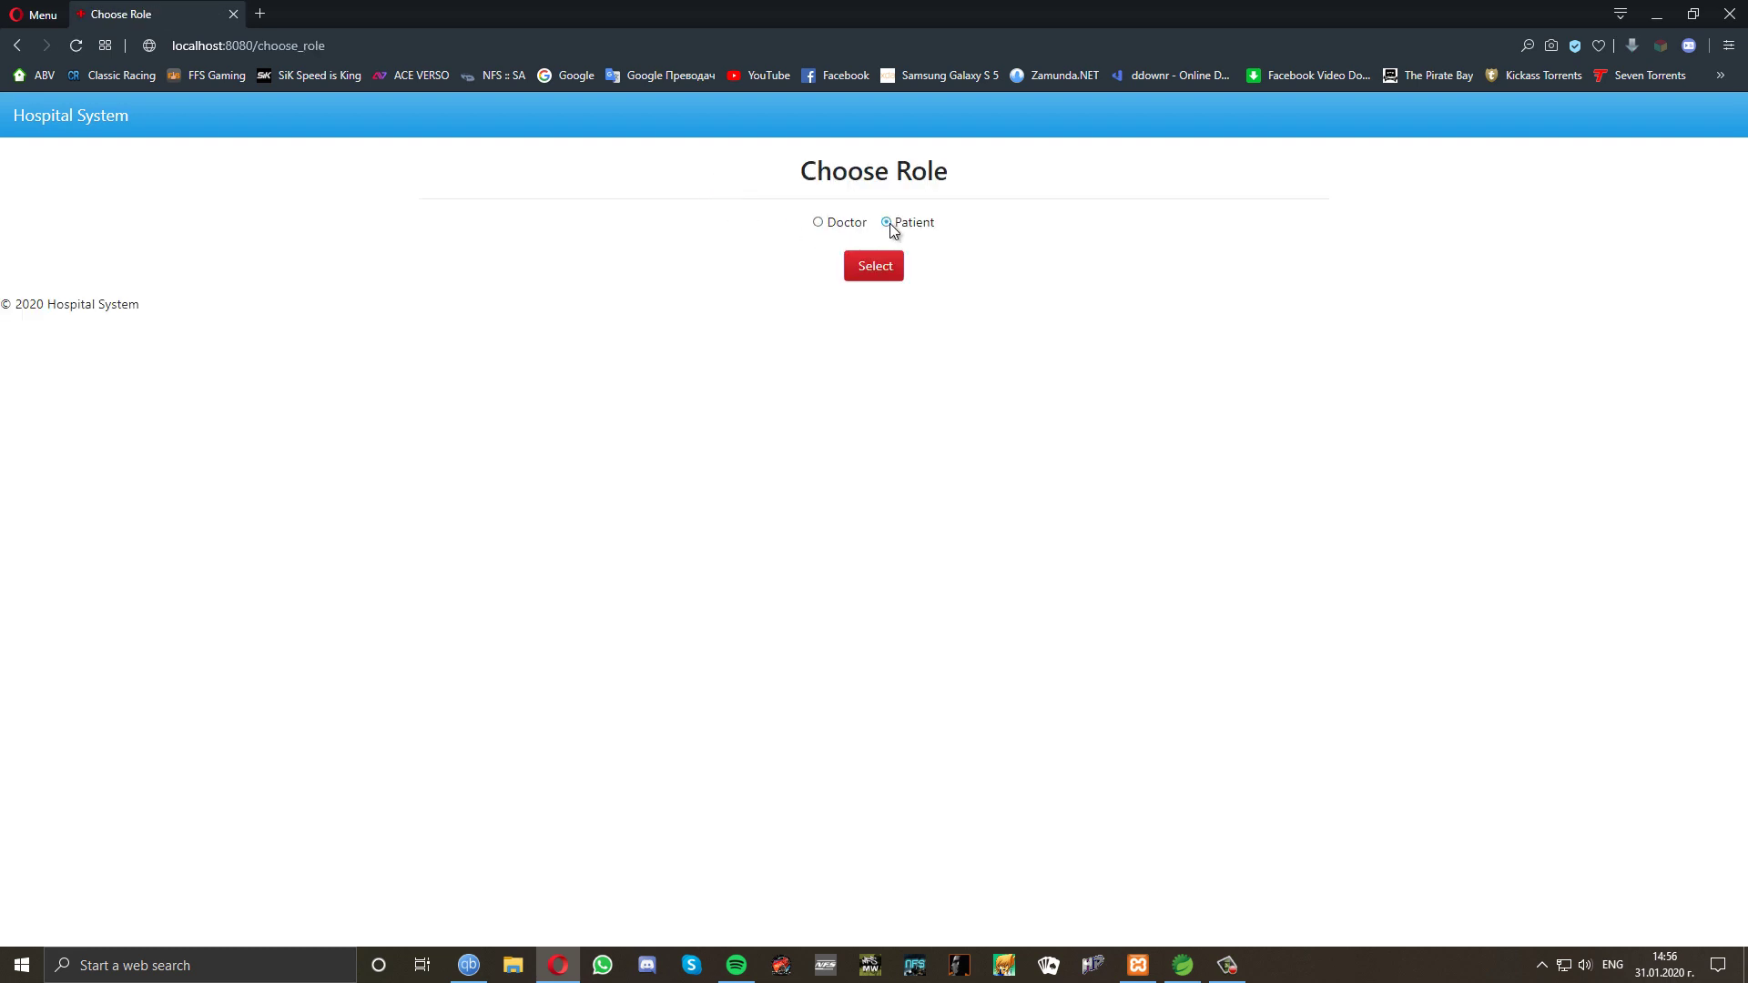
click(874, 270)
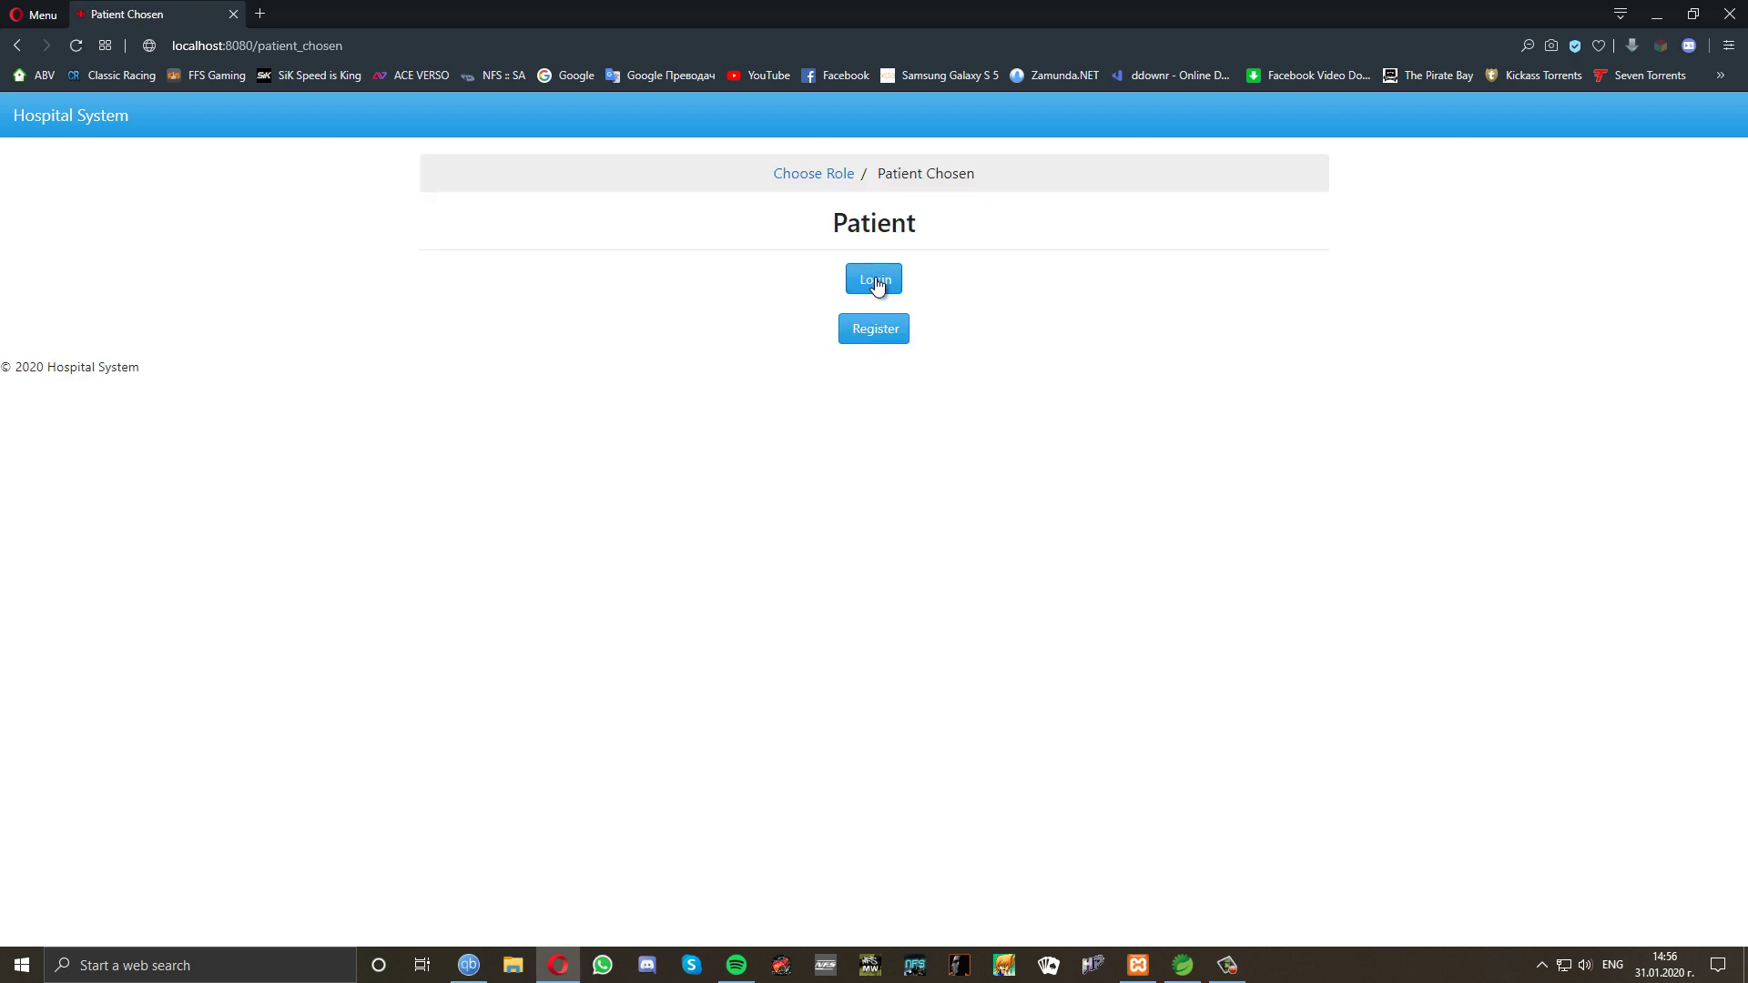
click(875, 280)
text(1)
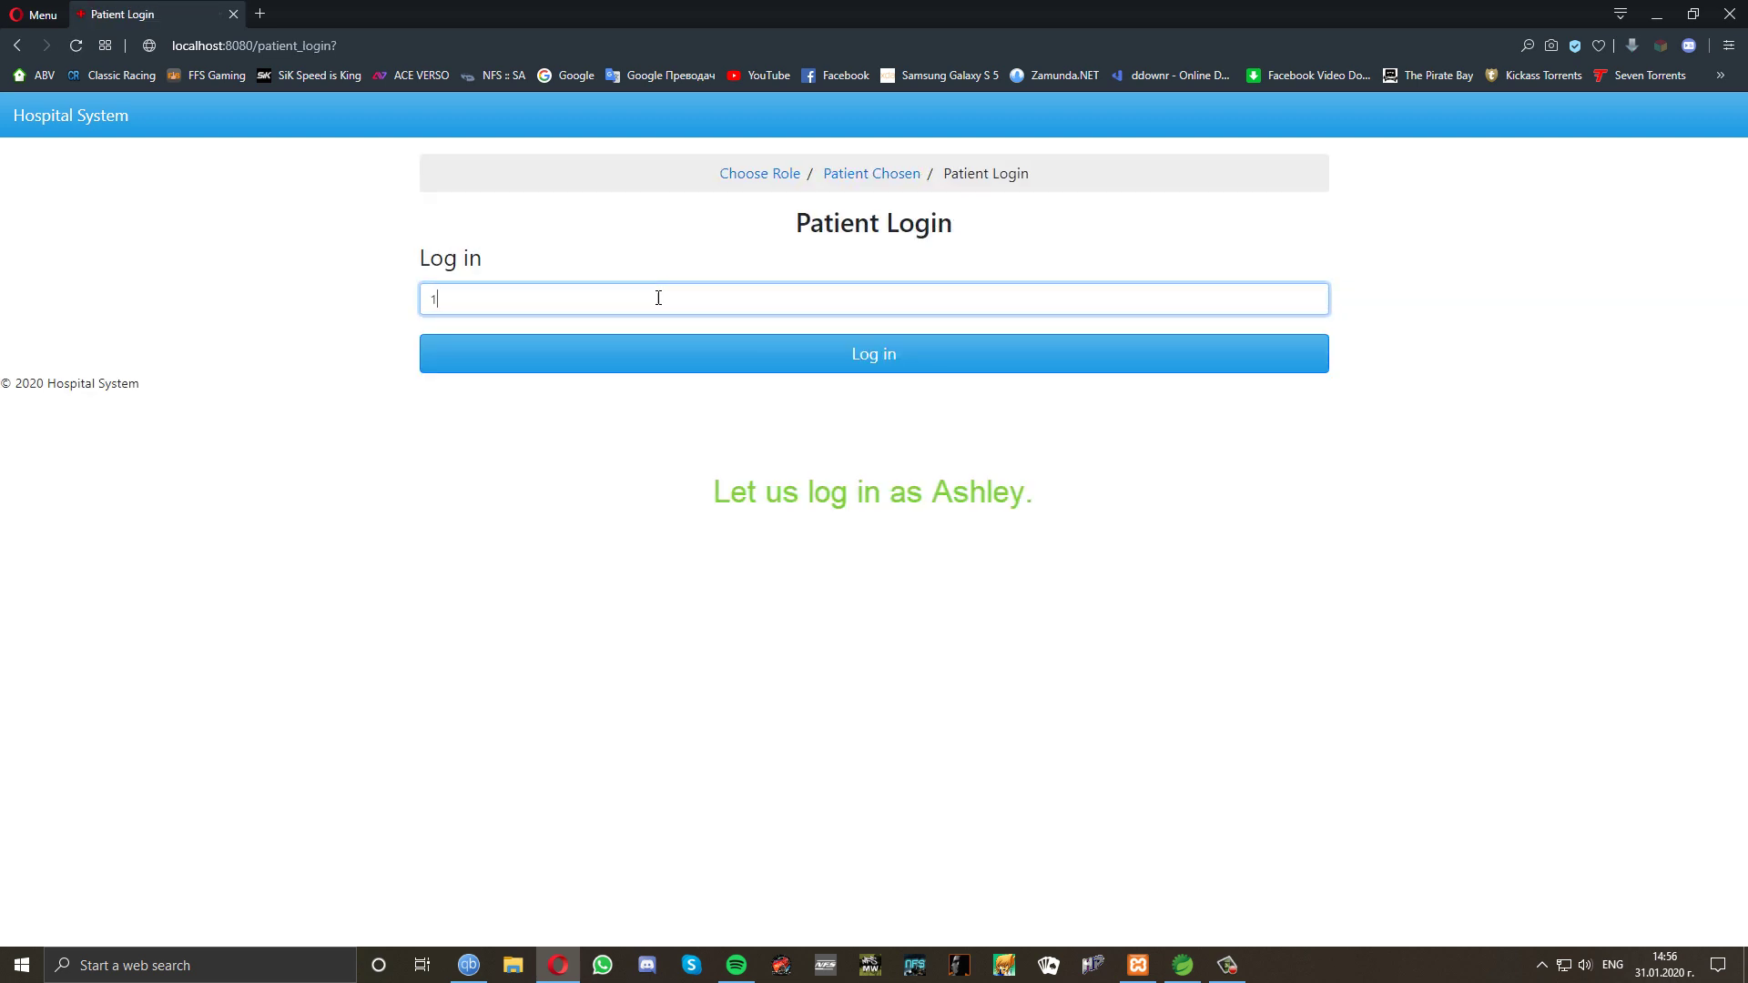
text(23456789)
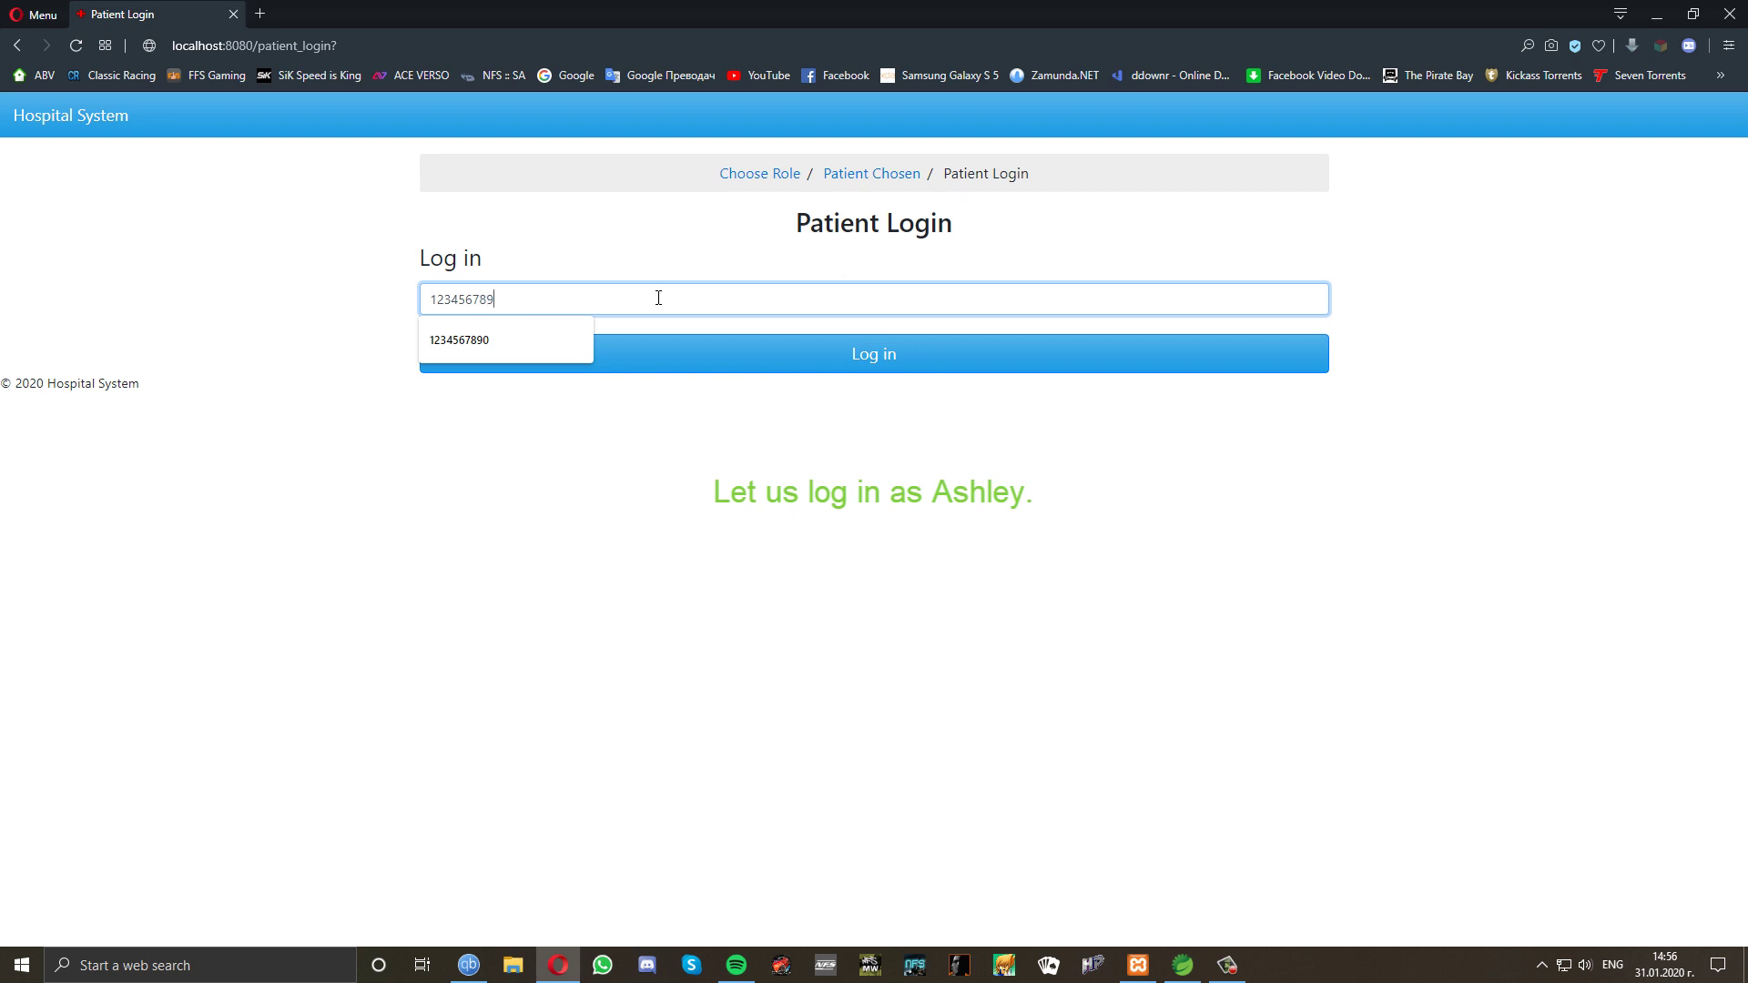
text(0)
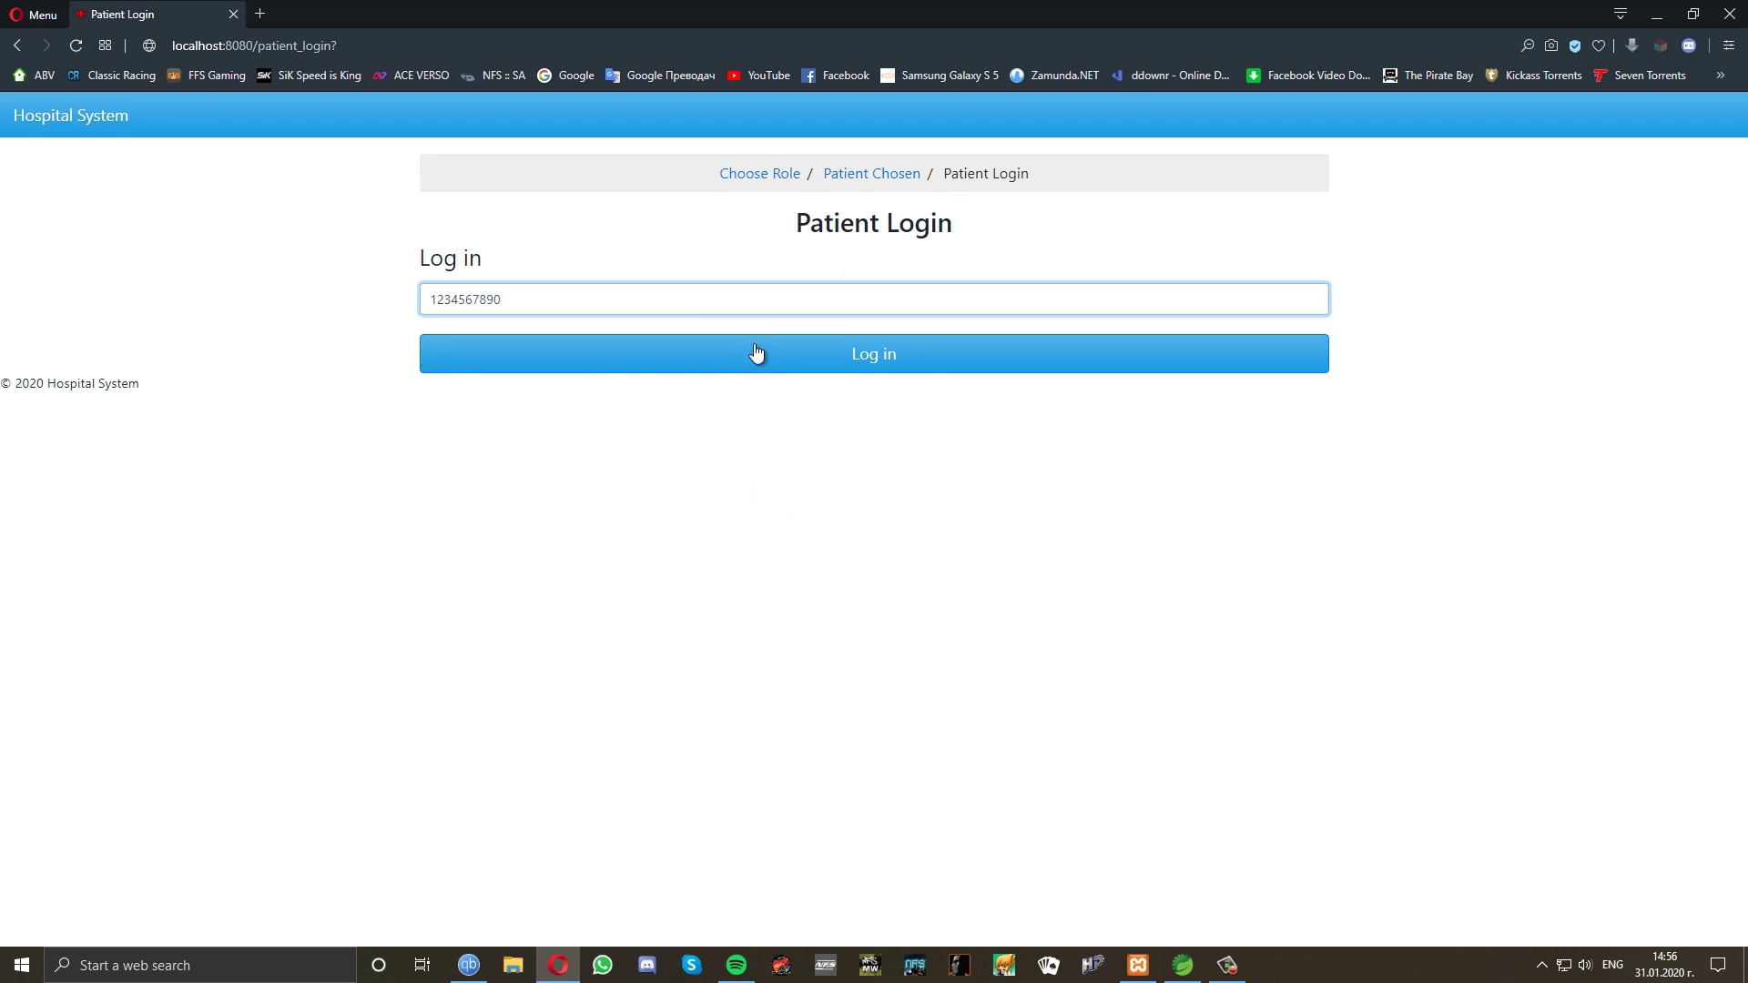
click(755, 352)
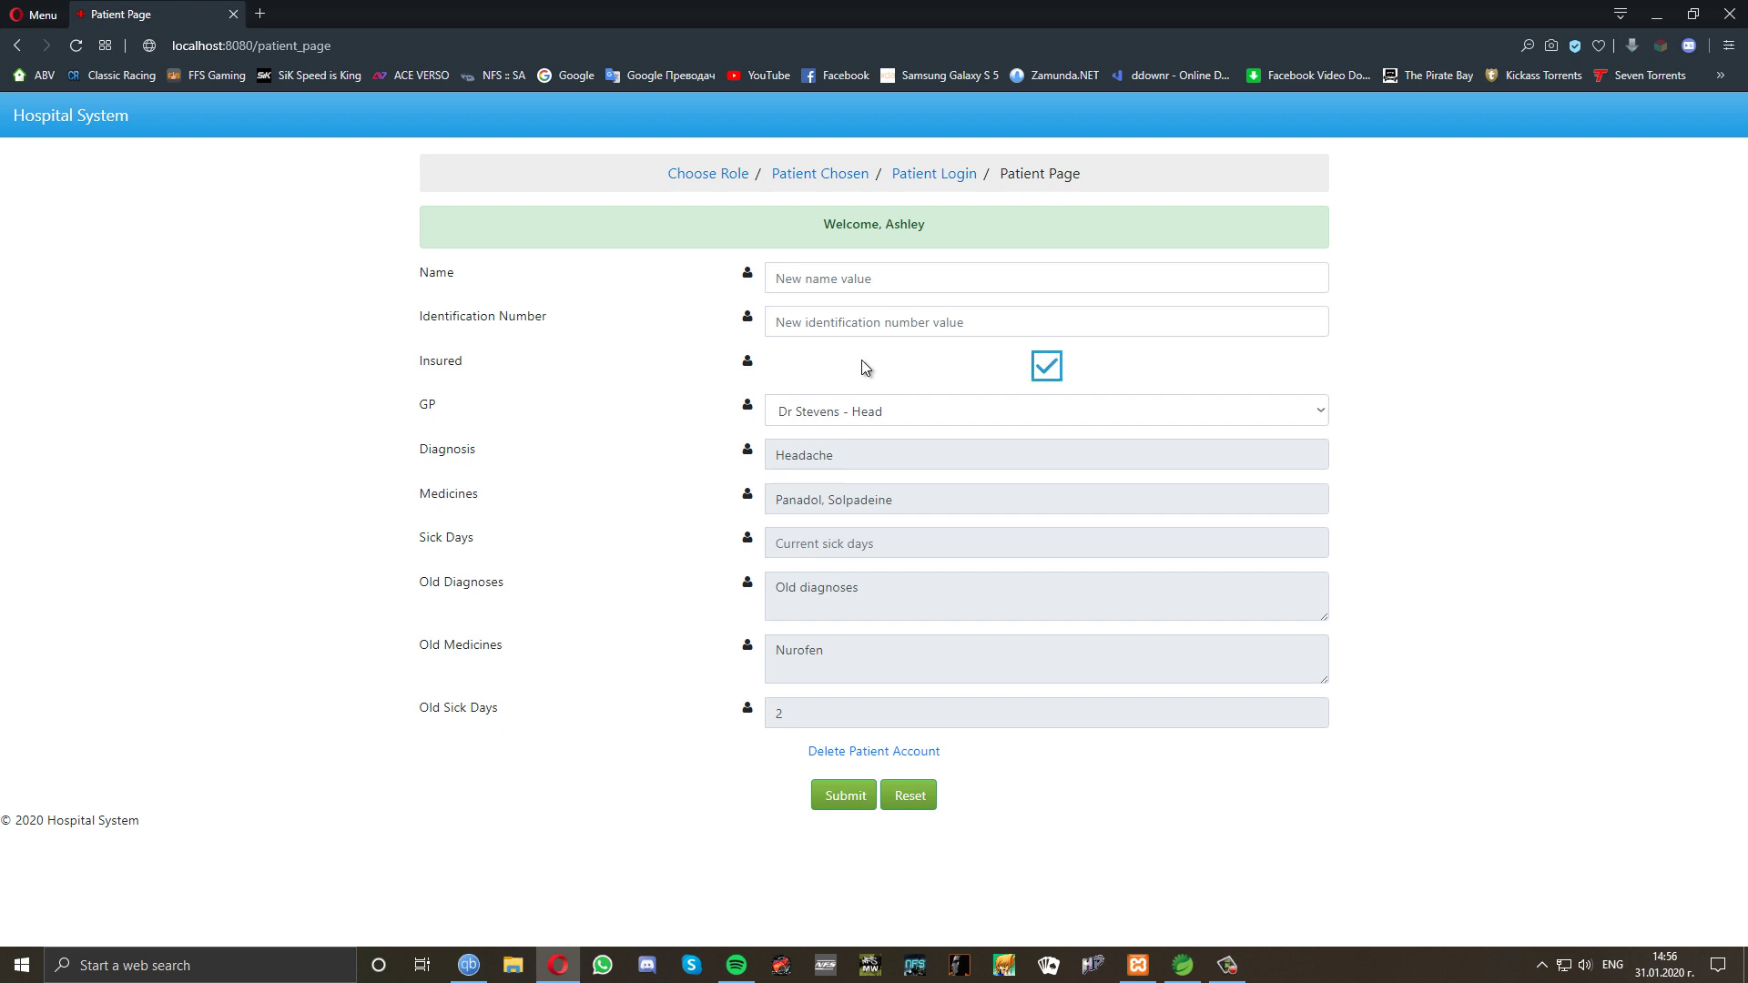
Untick Insured, keep the current GP, submit, and go back to Choose Role.
click(1046, 364)
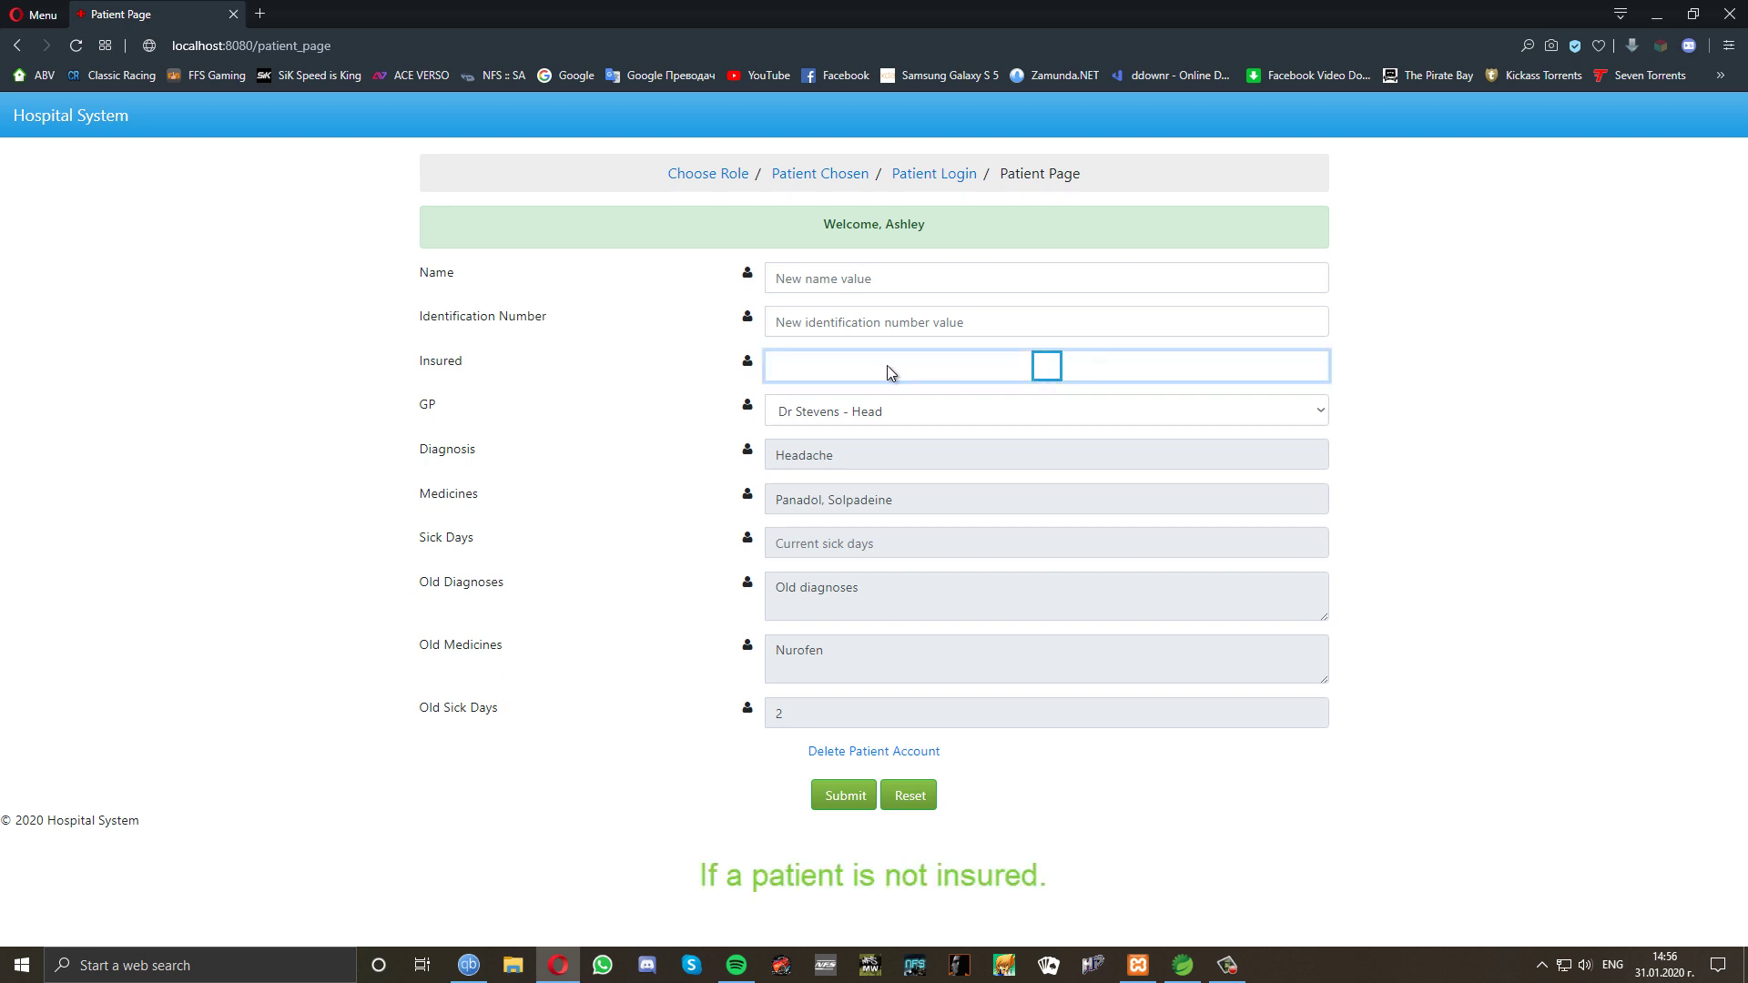
click(863, 414)
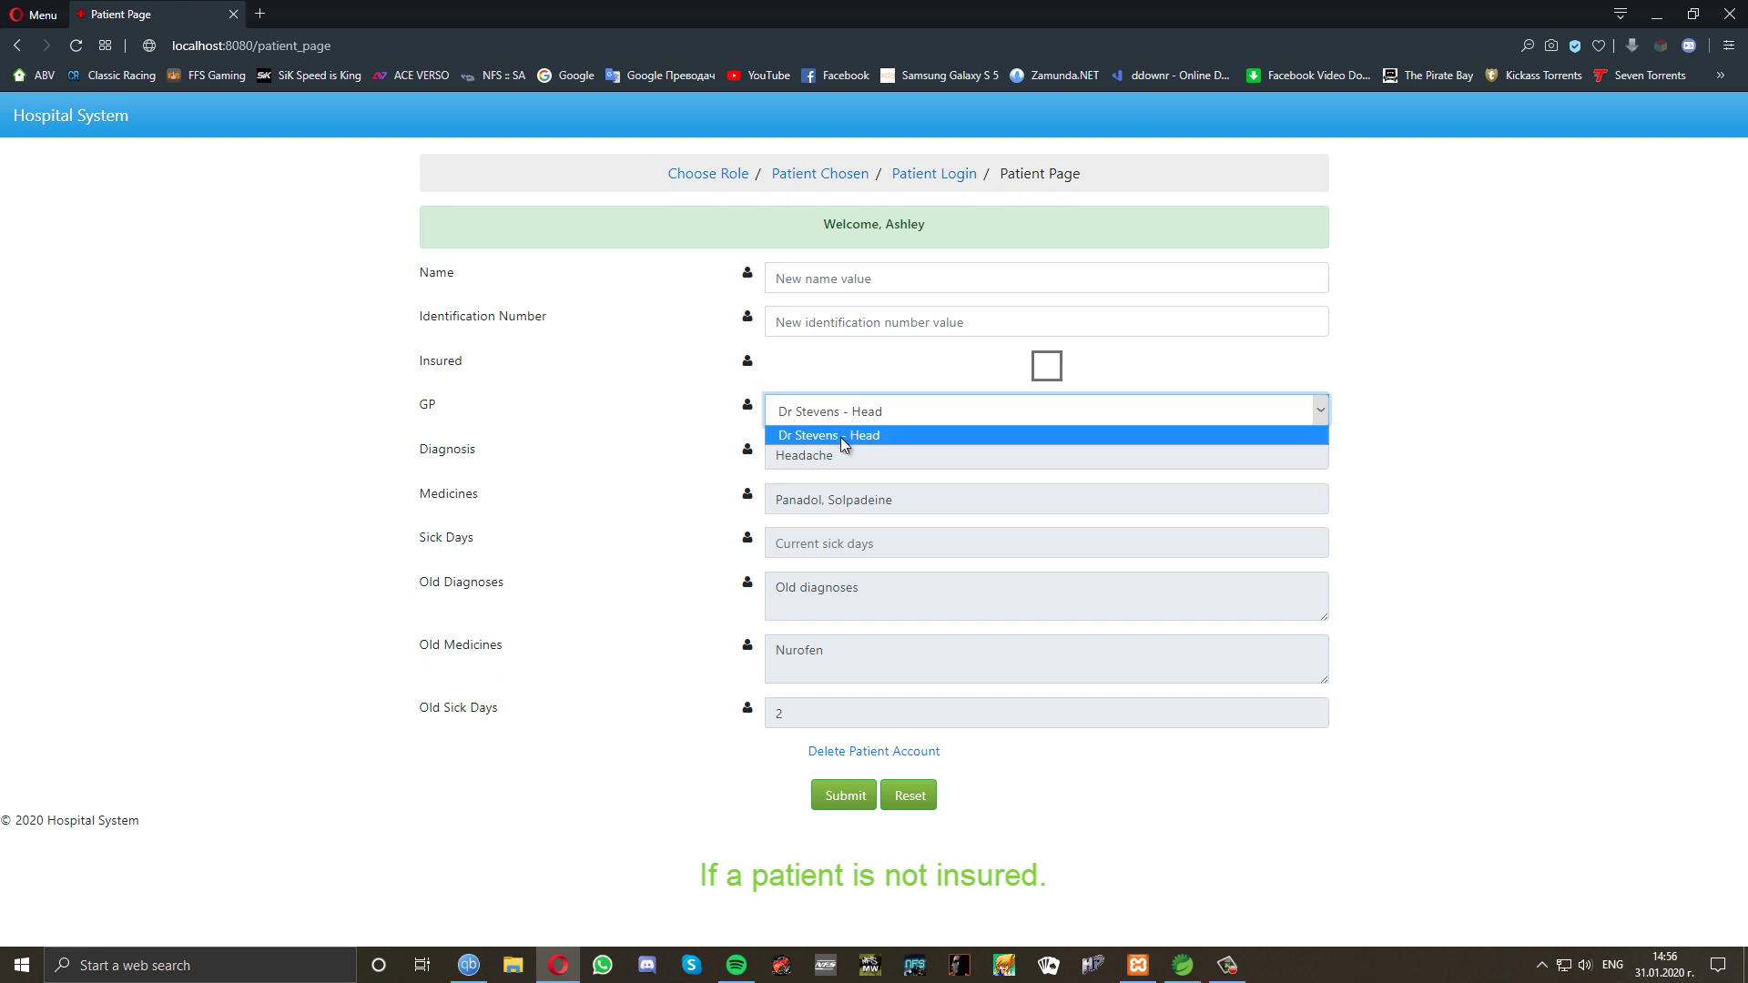
click(840, 437)
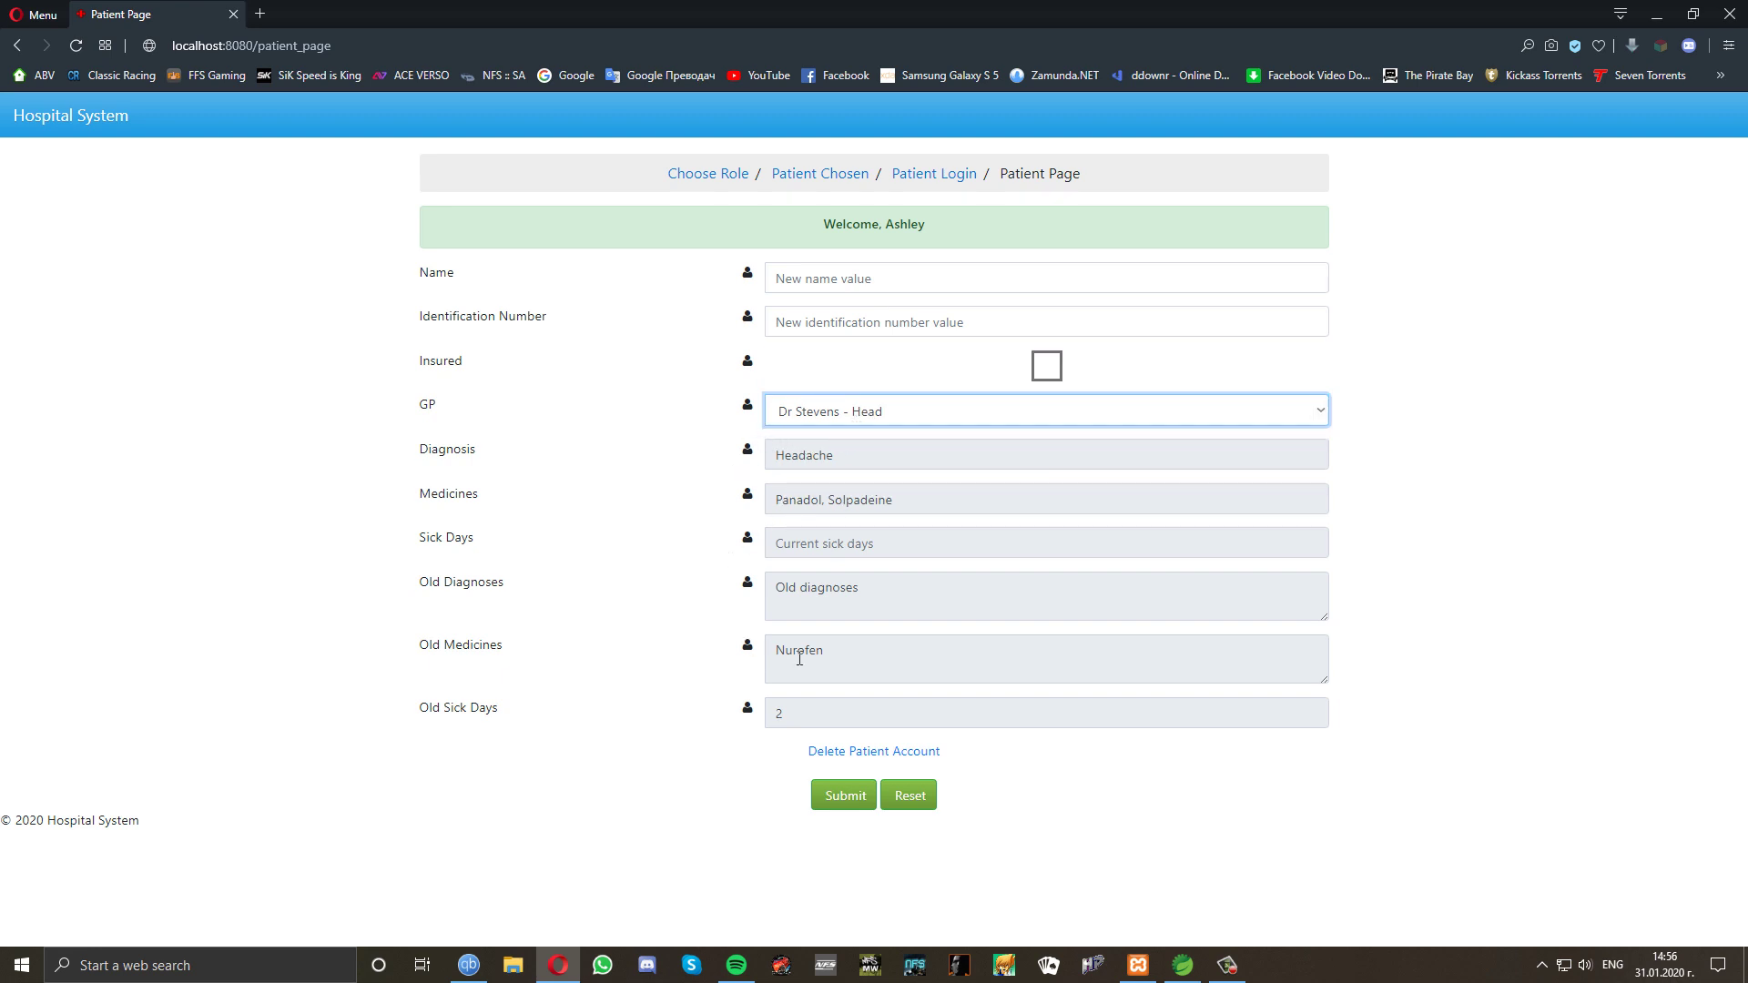
click(838, 799)
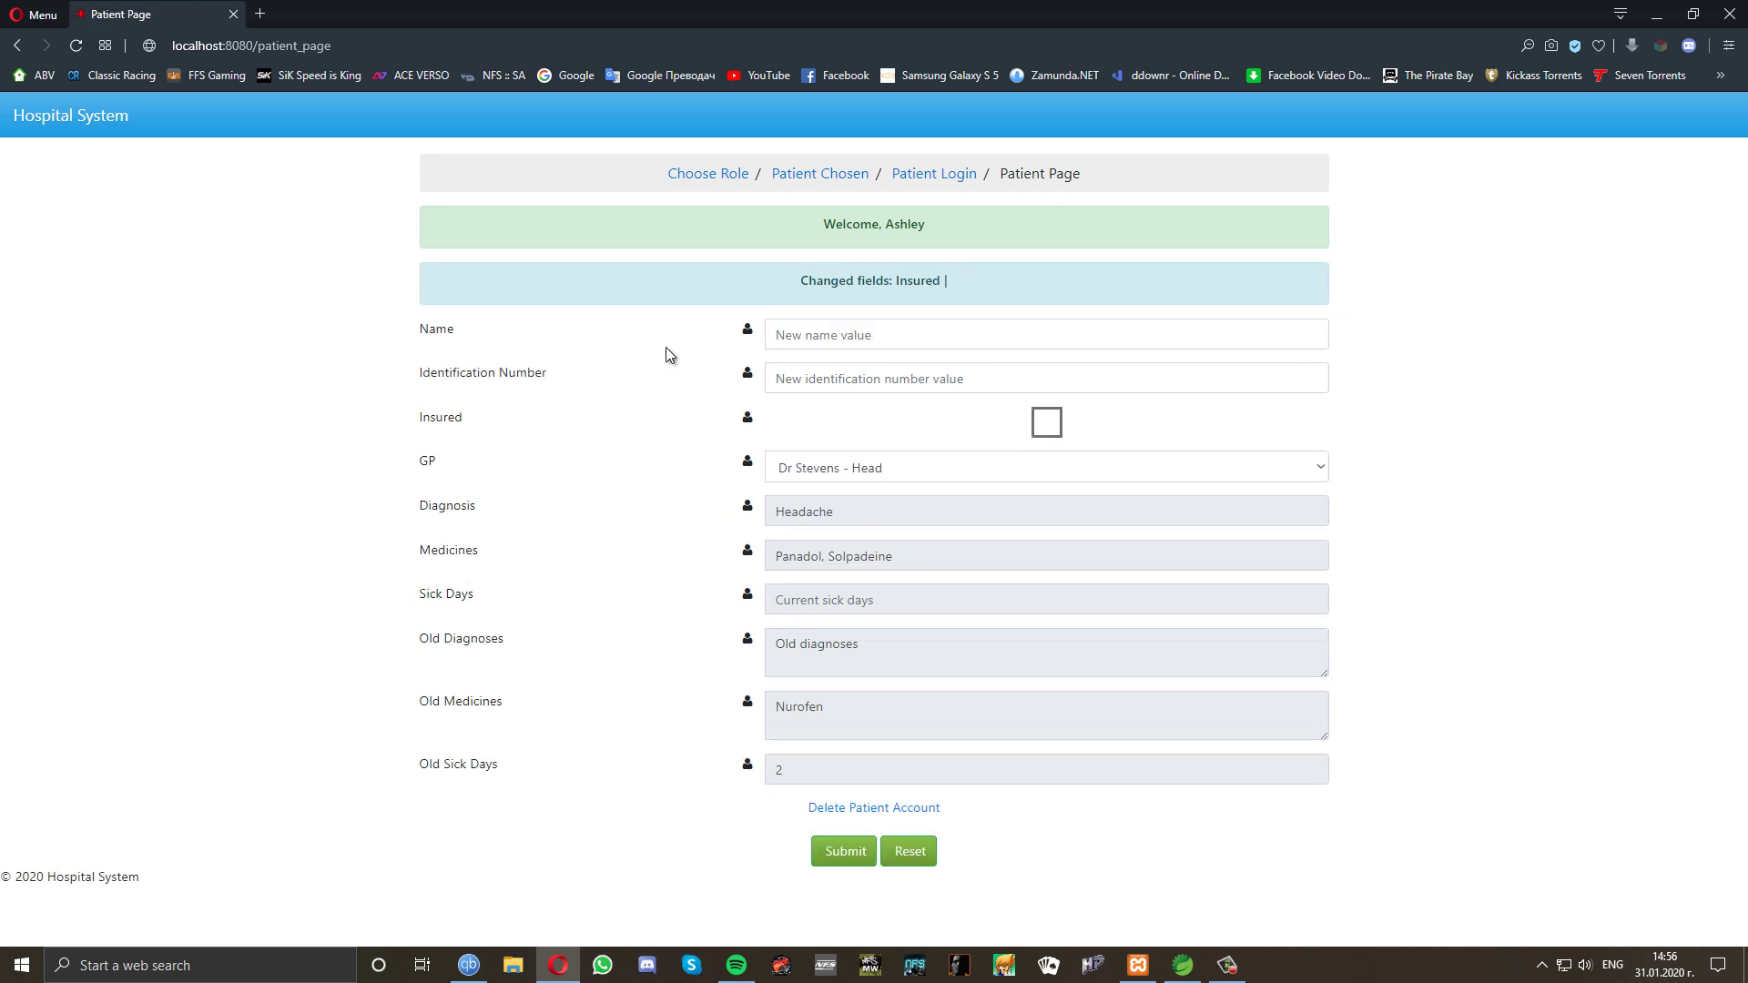
click(711, 177)
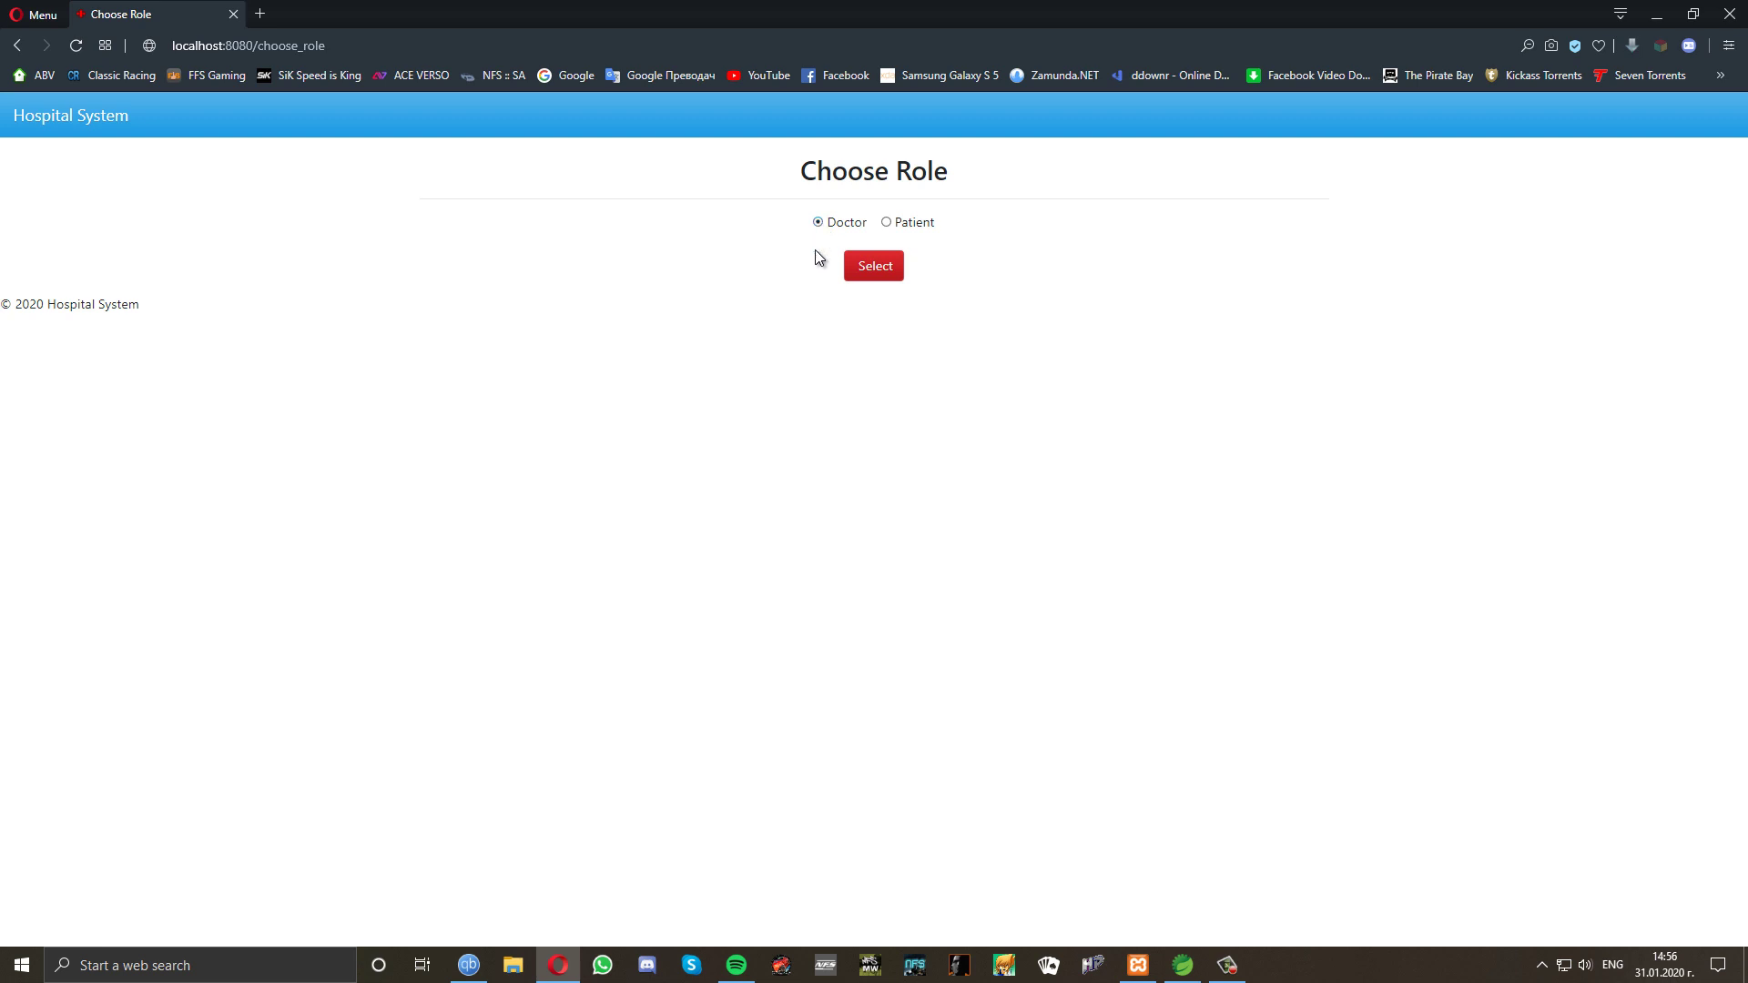
Log in as the doctor with the saved identification number.
click(875, 272)
click(876, 278)
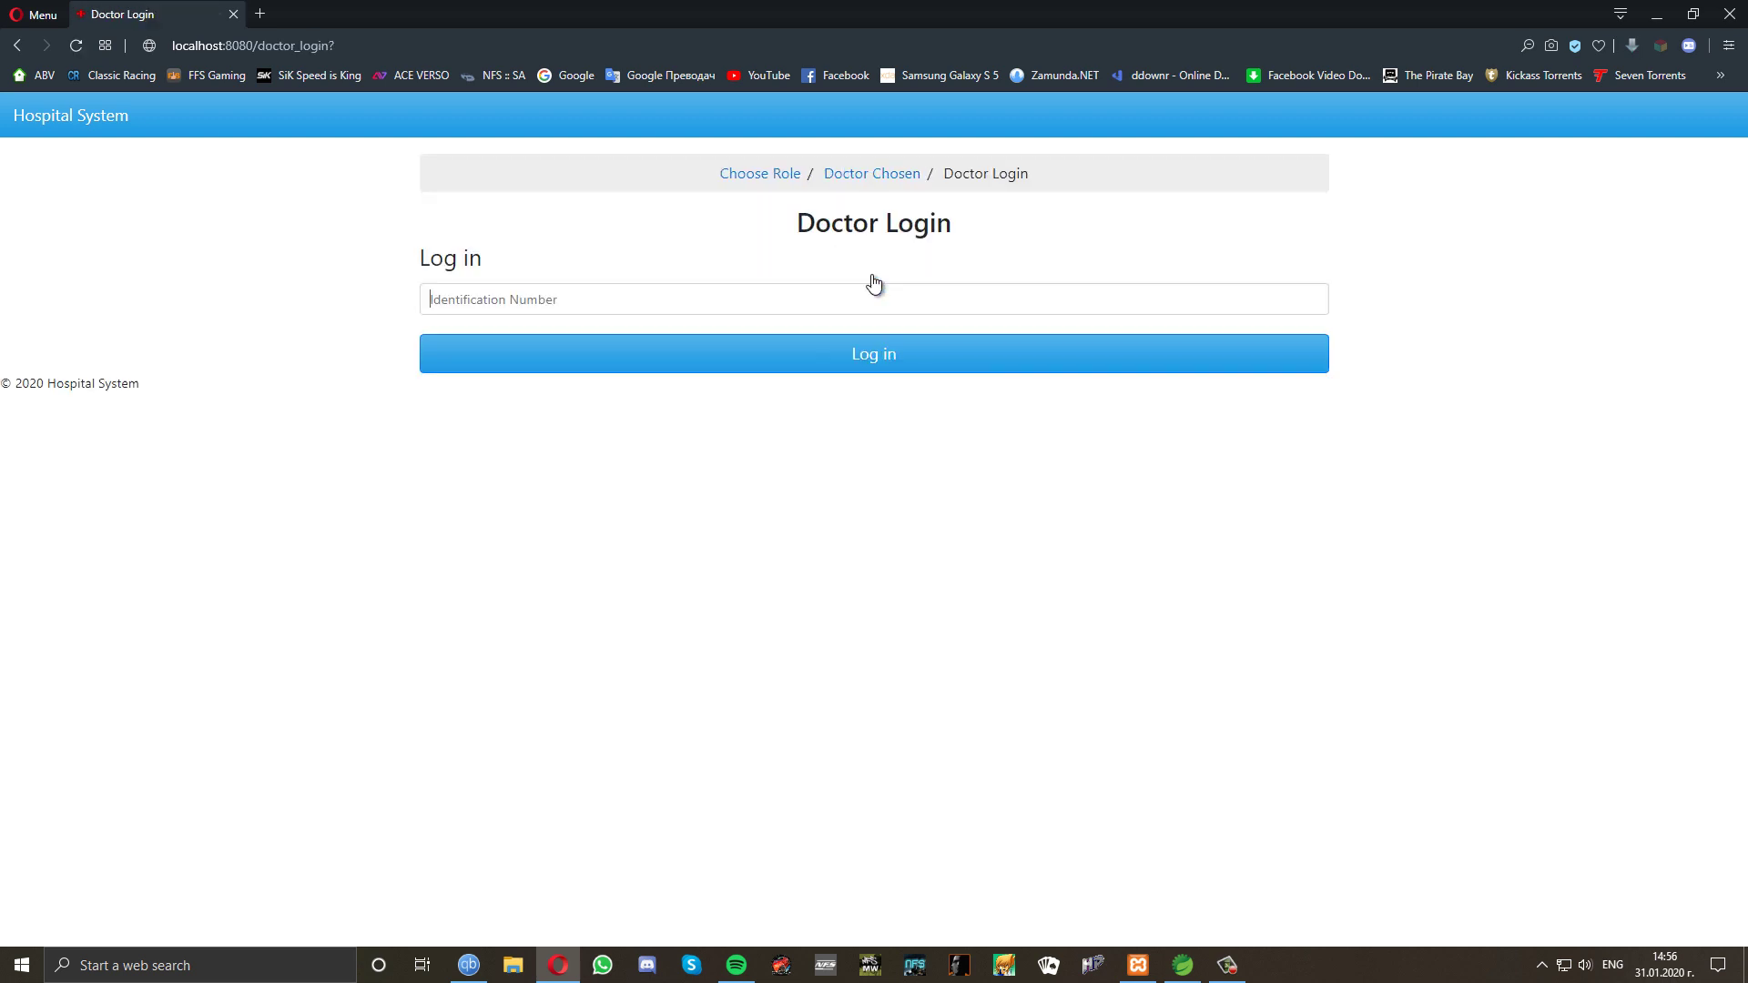
click(688, 311)
click(583, 330)
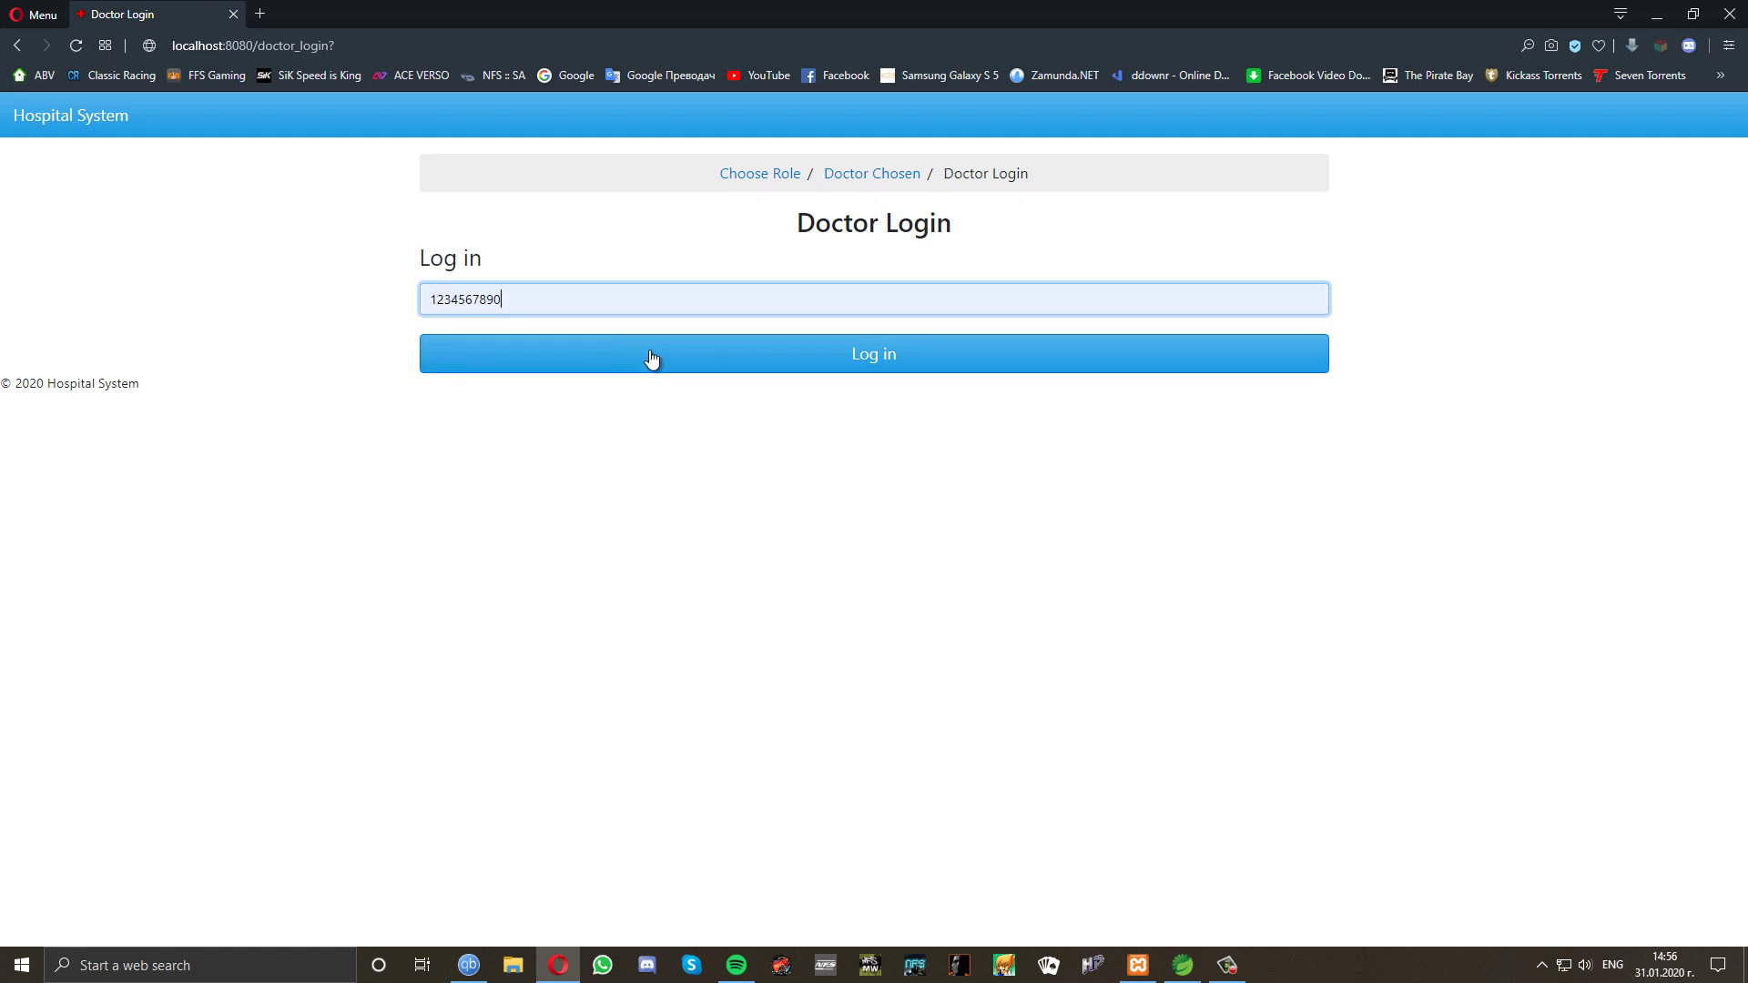
click(653, 354)
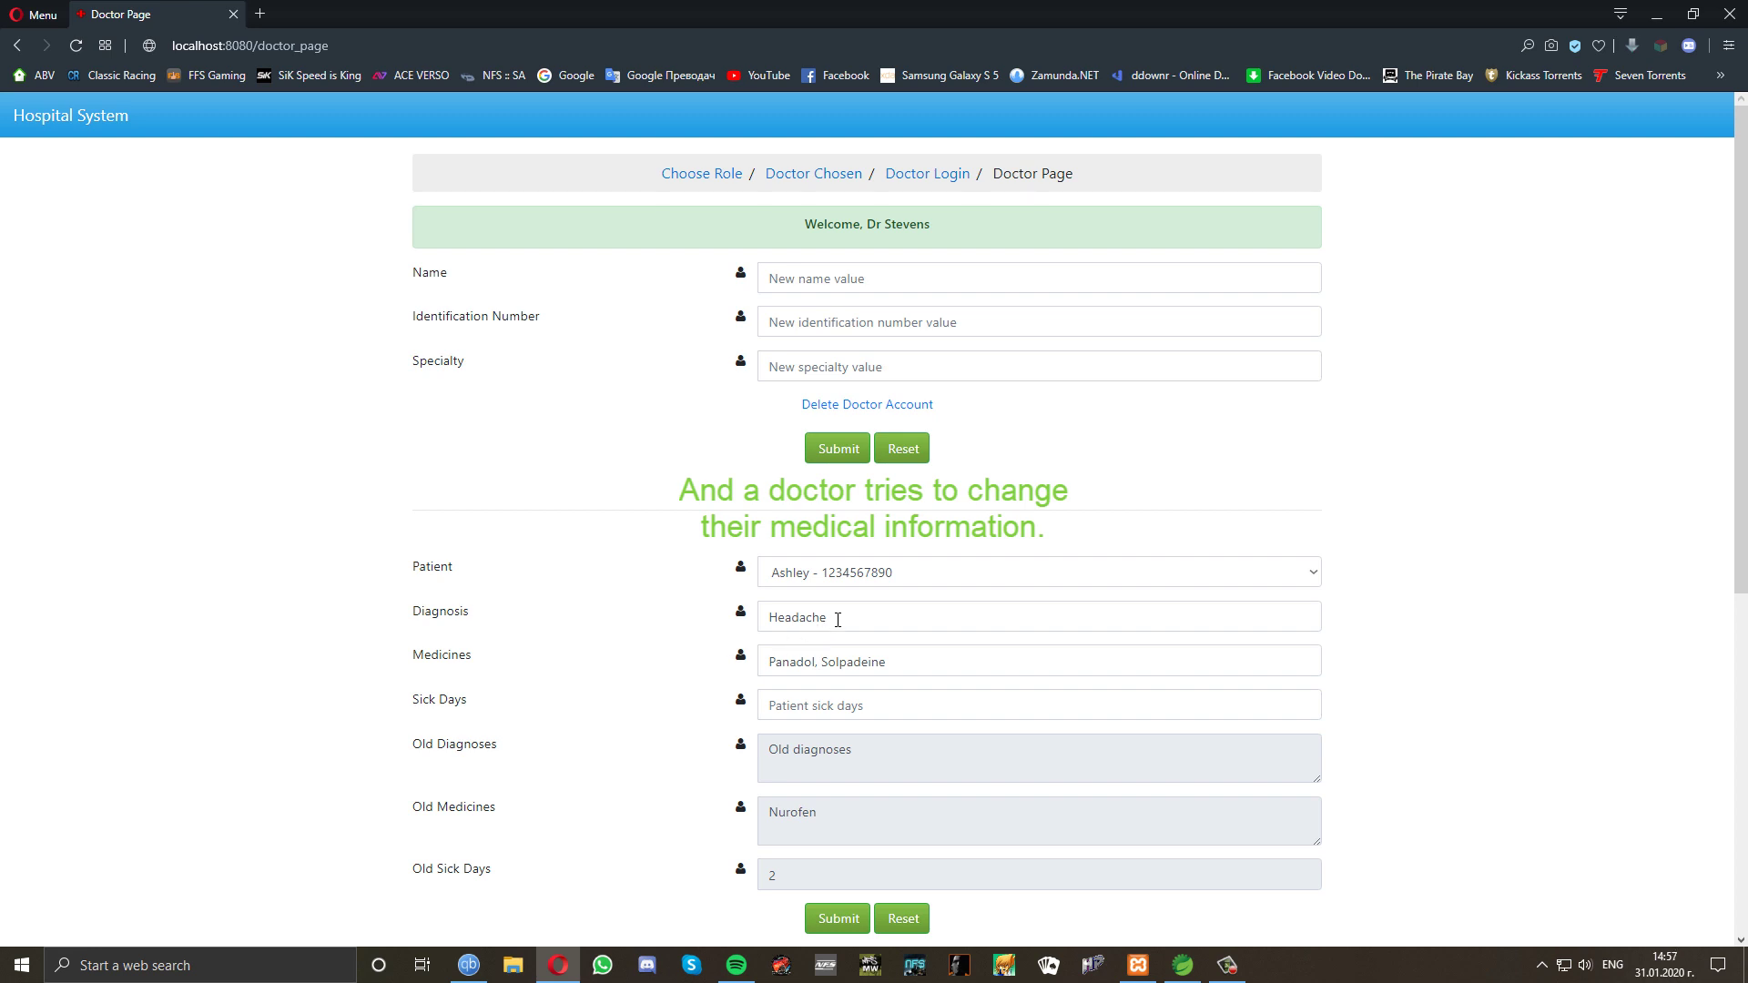
Try saving the patient with the Headache diagnosis and medicines cleared, then return to Choose Role.
drag(838, 620, 765, 618)
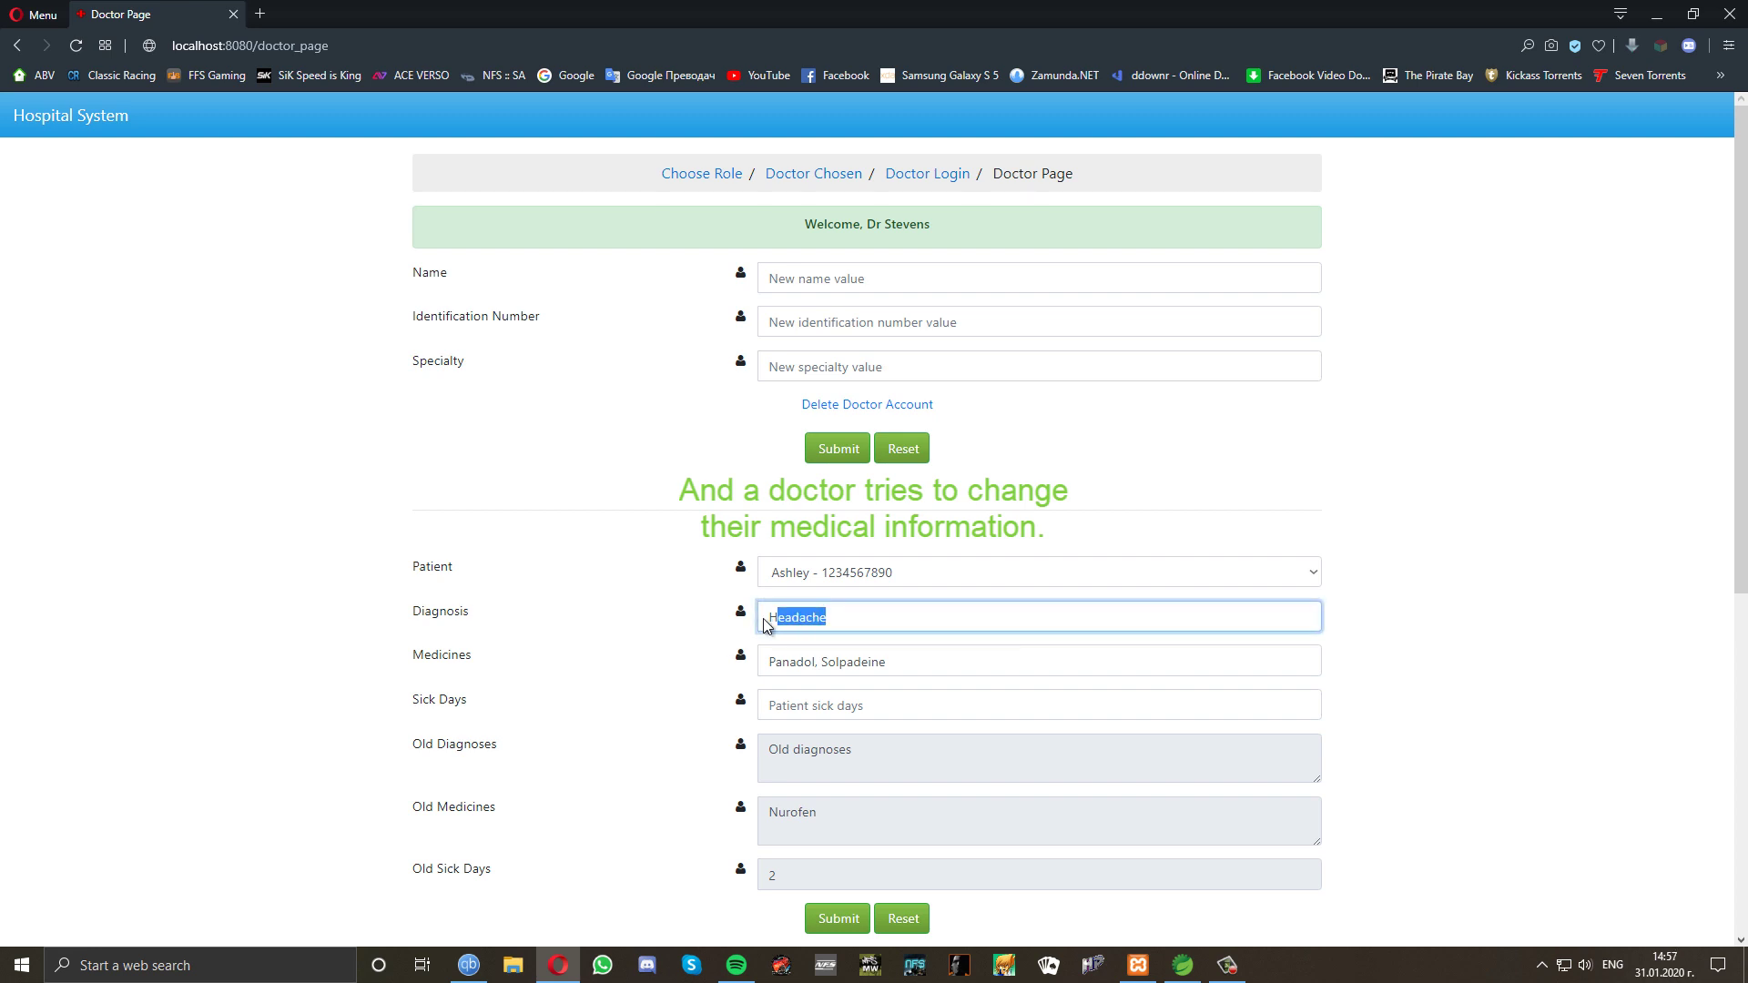
key(BackSpace)
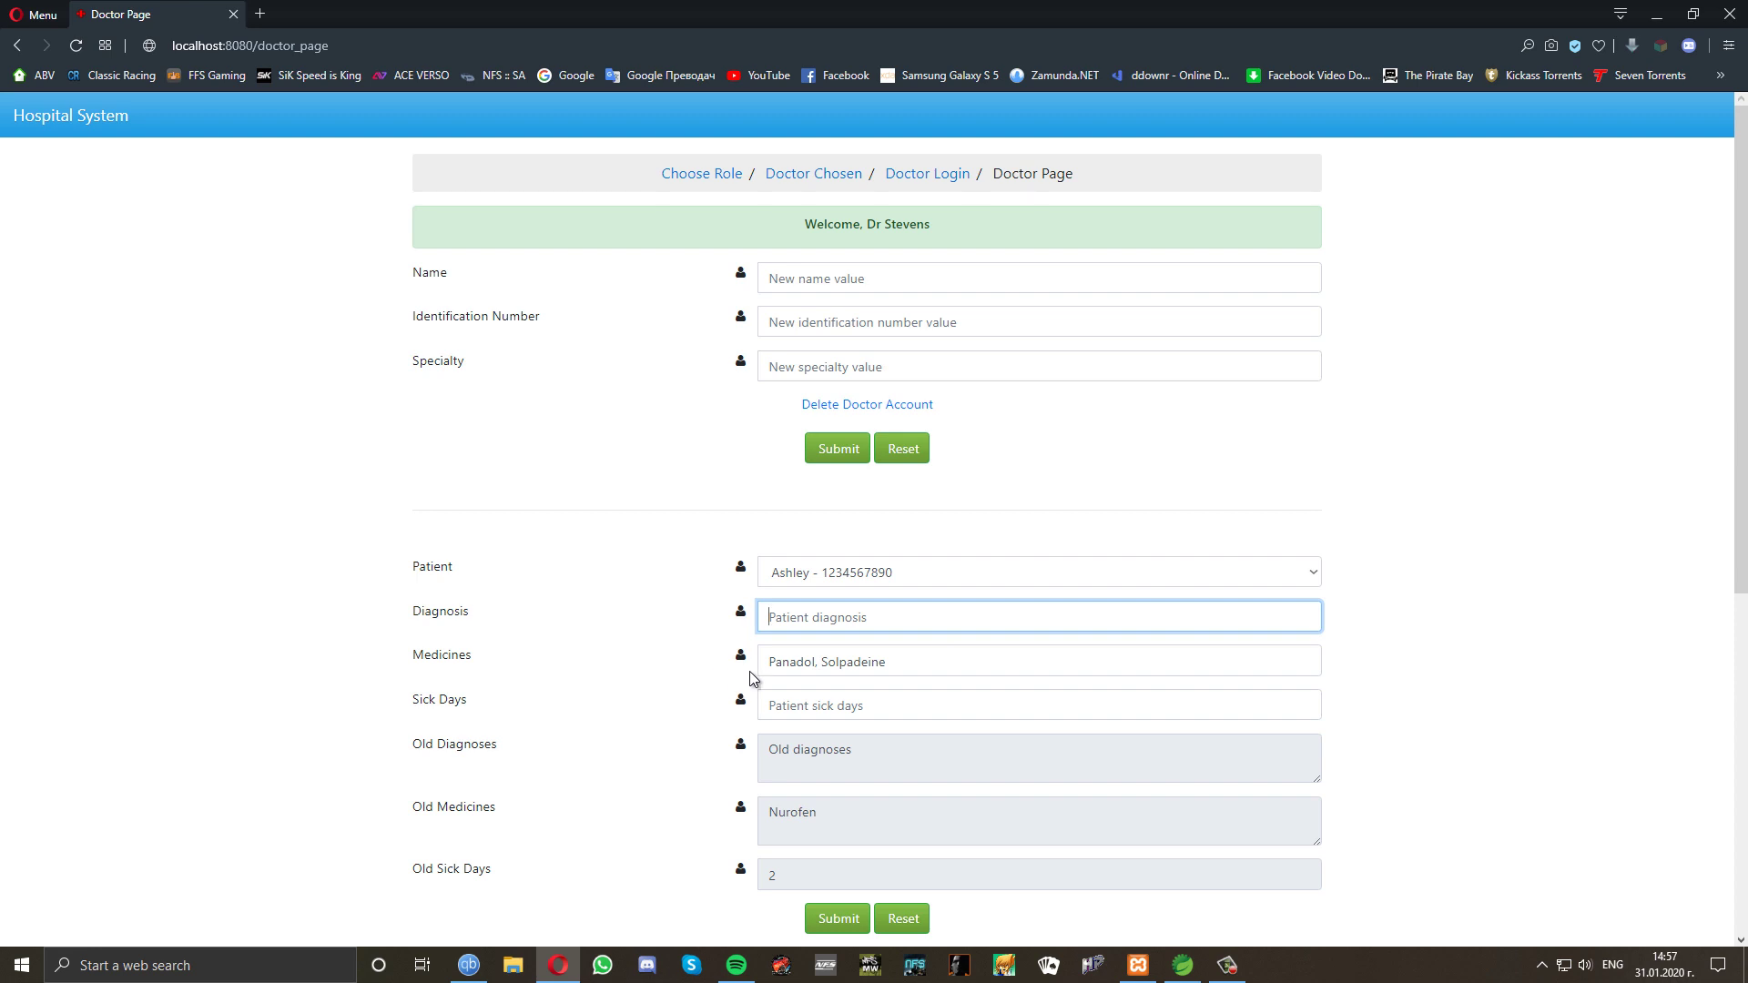
drag(900, 662, 737, 679)
key(BackSpace)
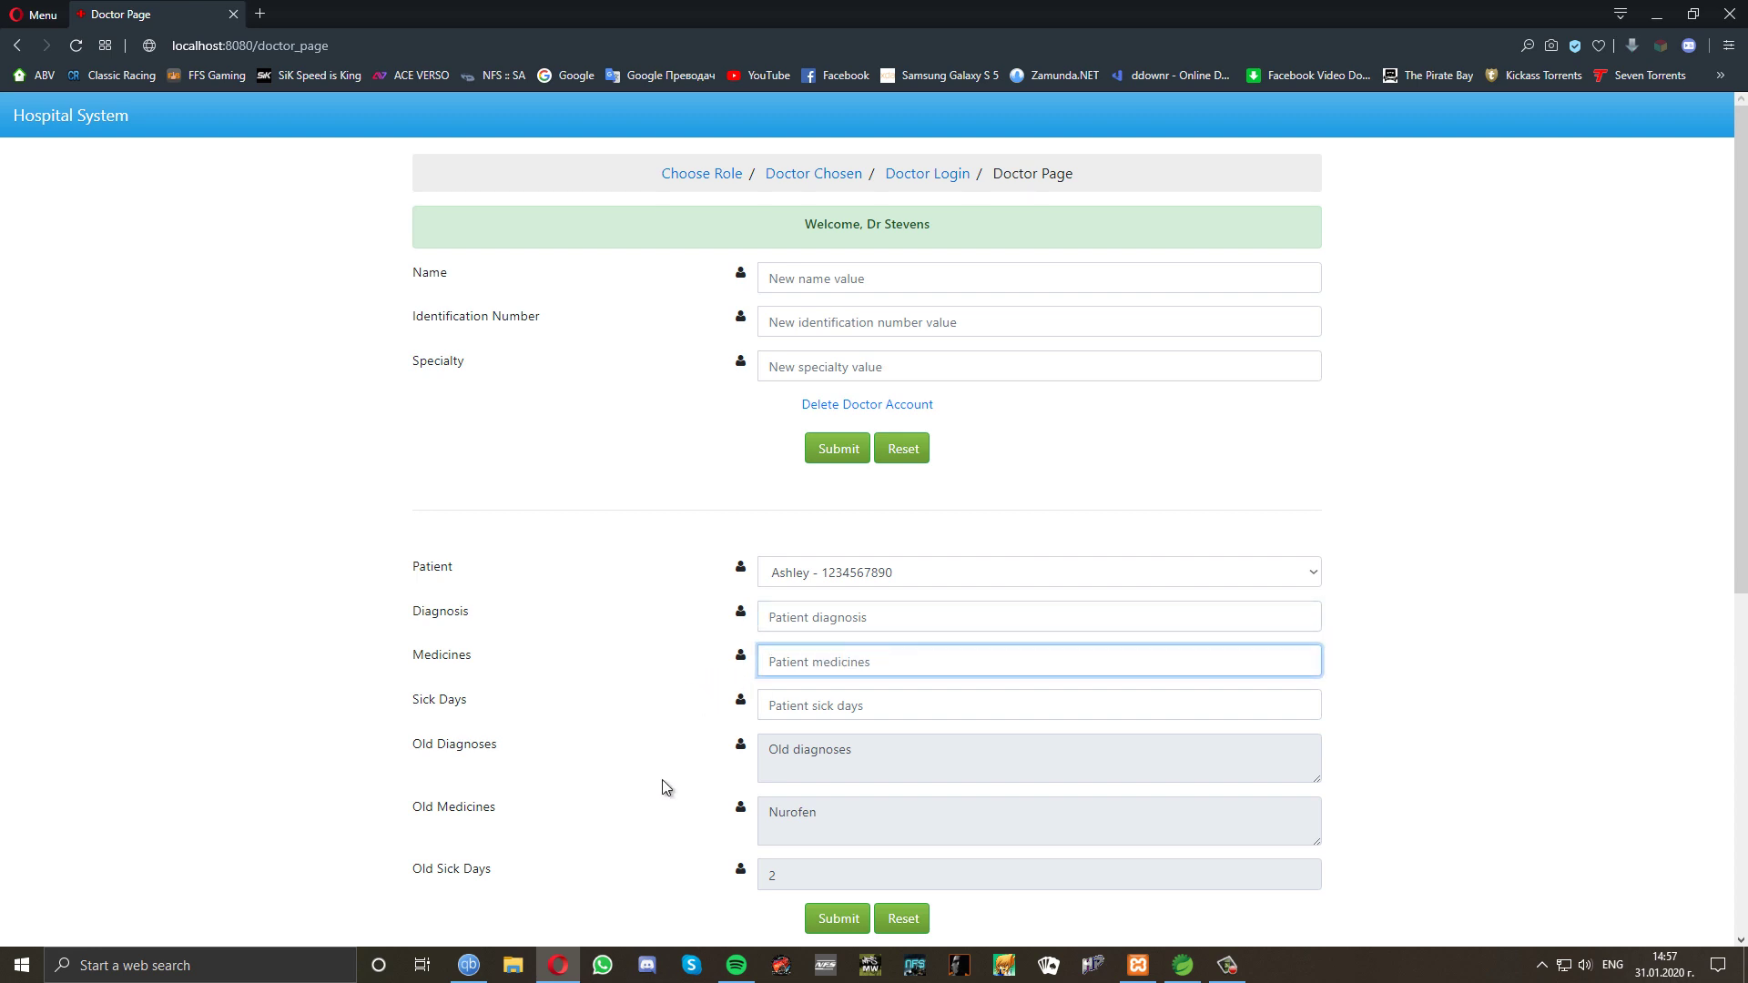
click(829, 920)
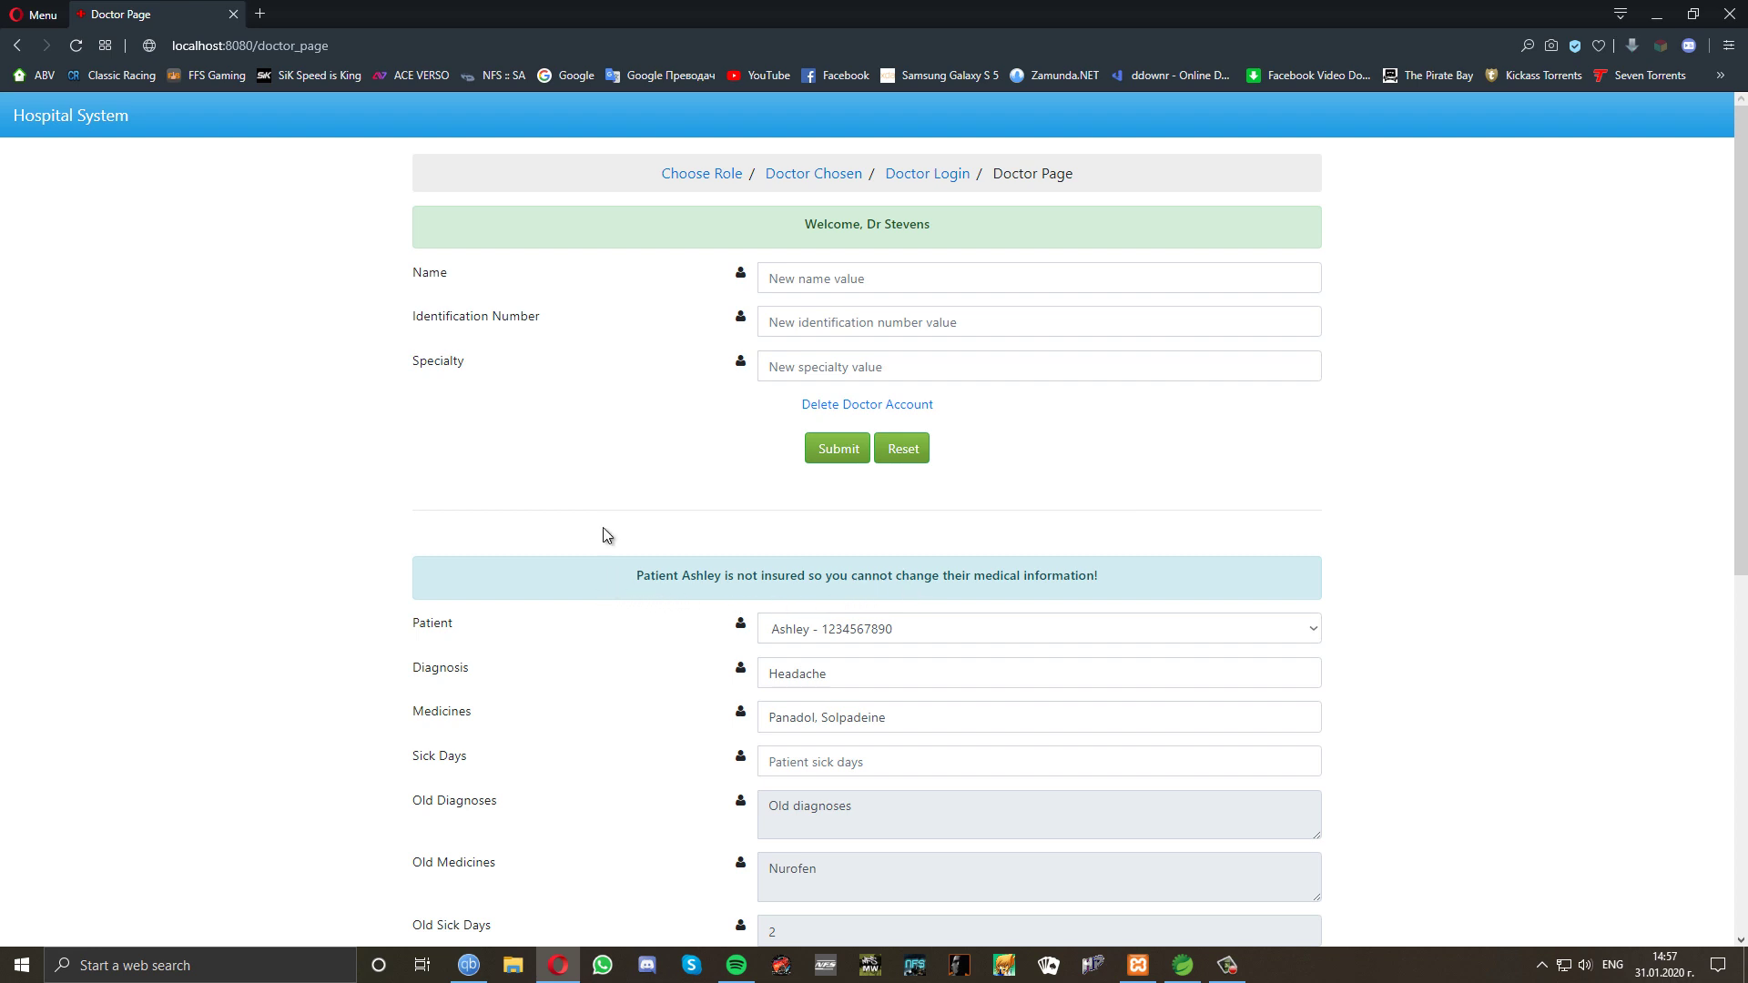
click(708, 177)
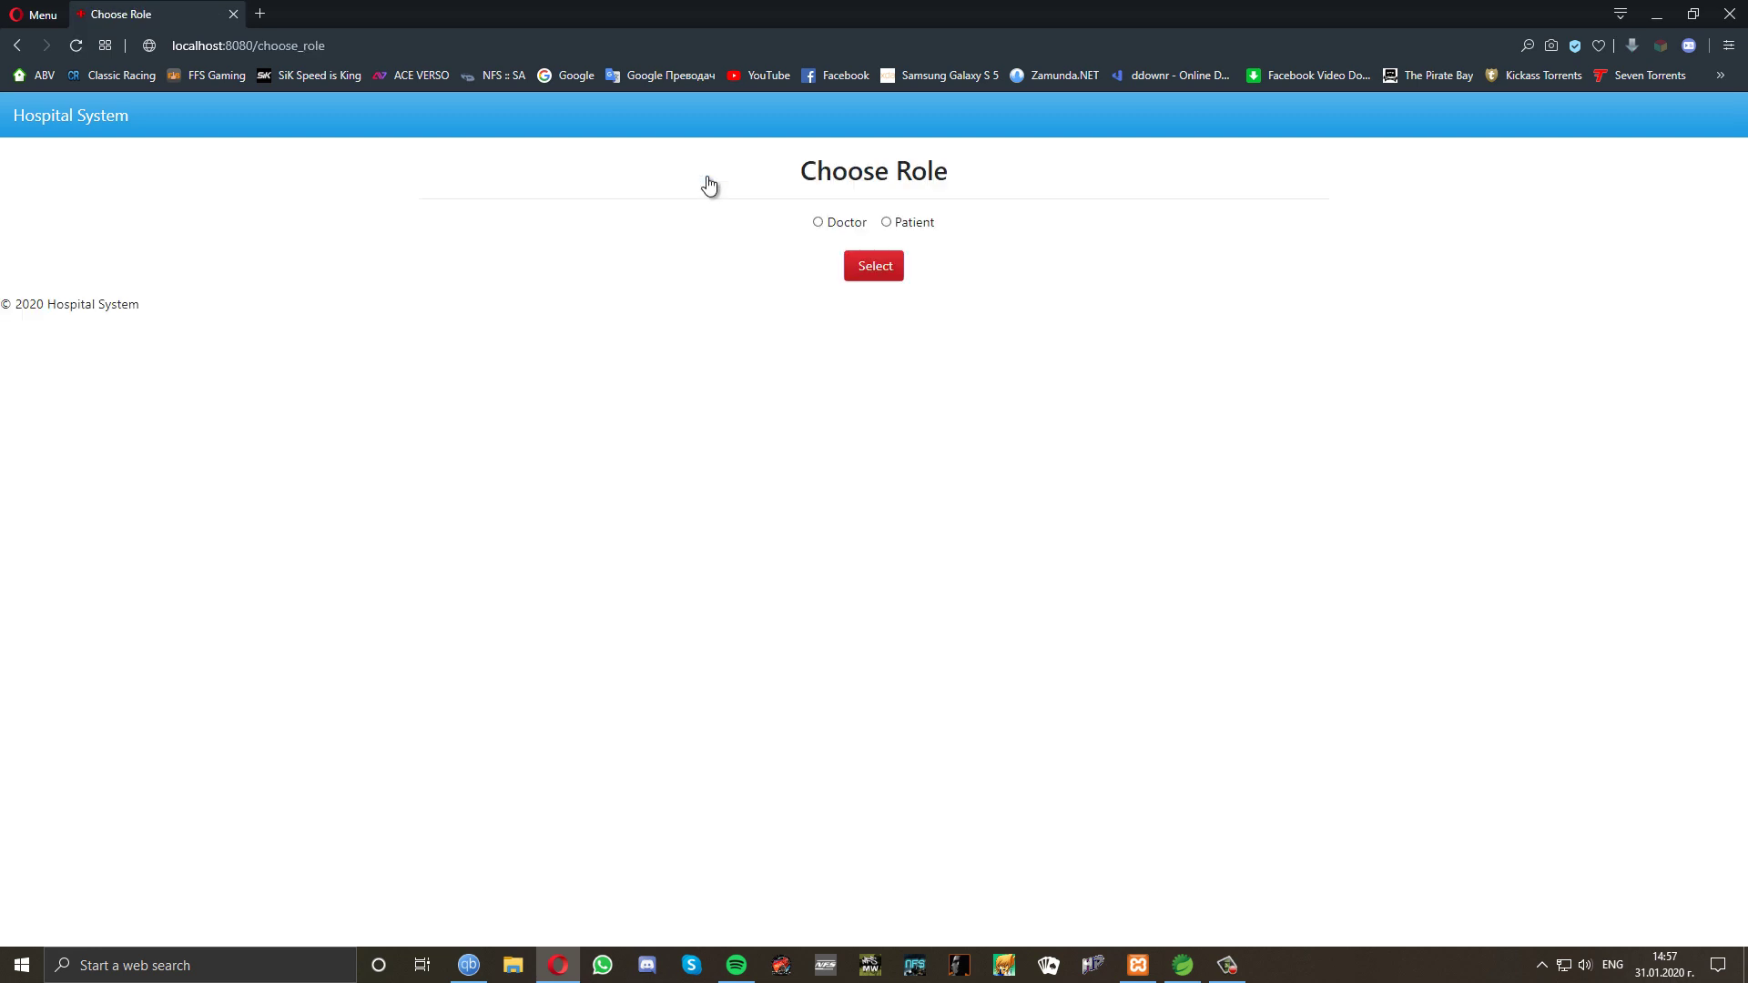
Open patient registration and enter the new patient's name and an adjusted identification number.
click(886, 222)
click(874, 265)
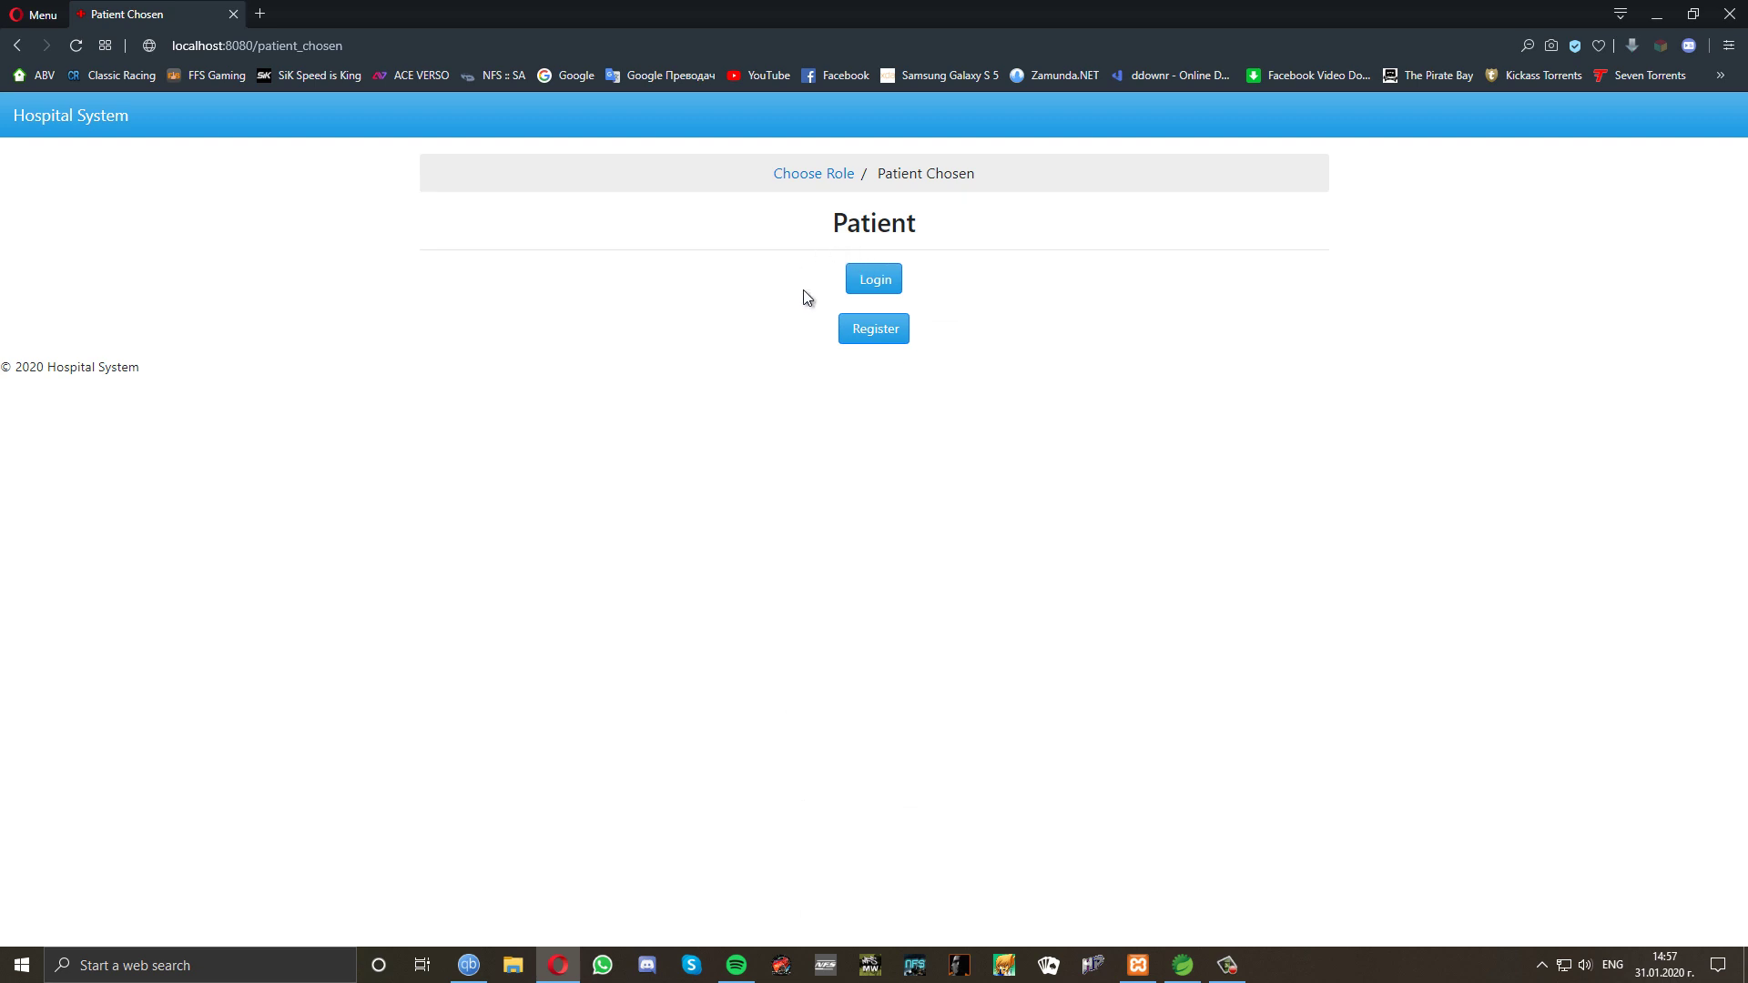
click(876, 331)
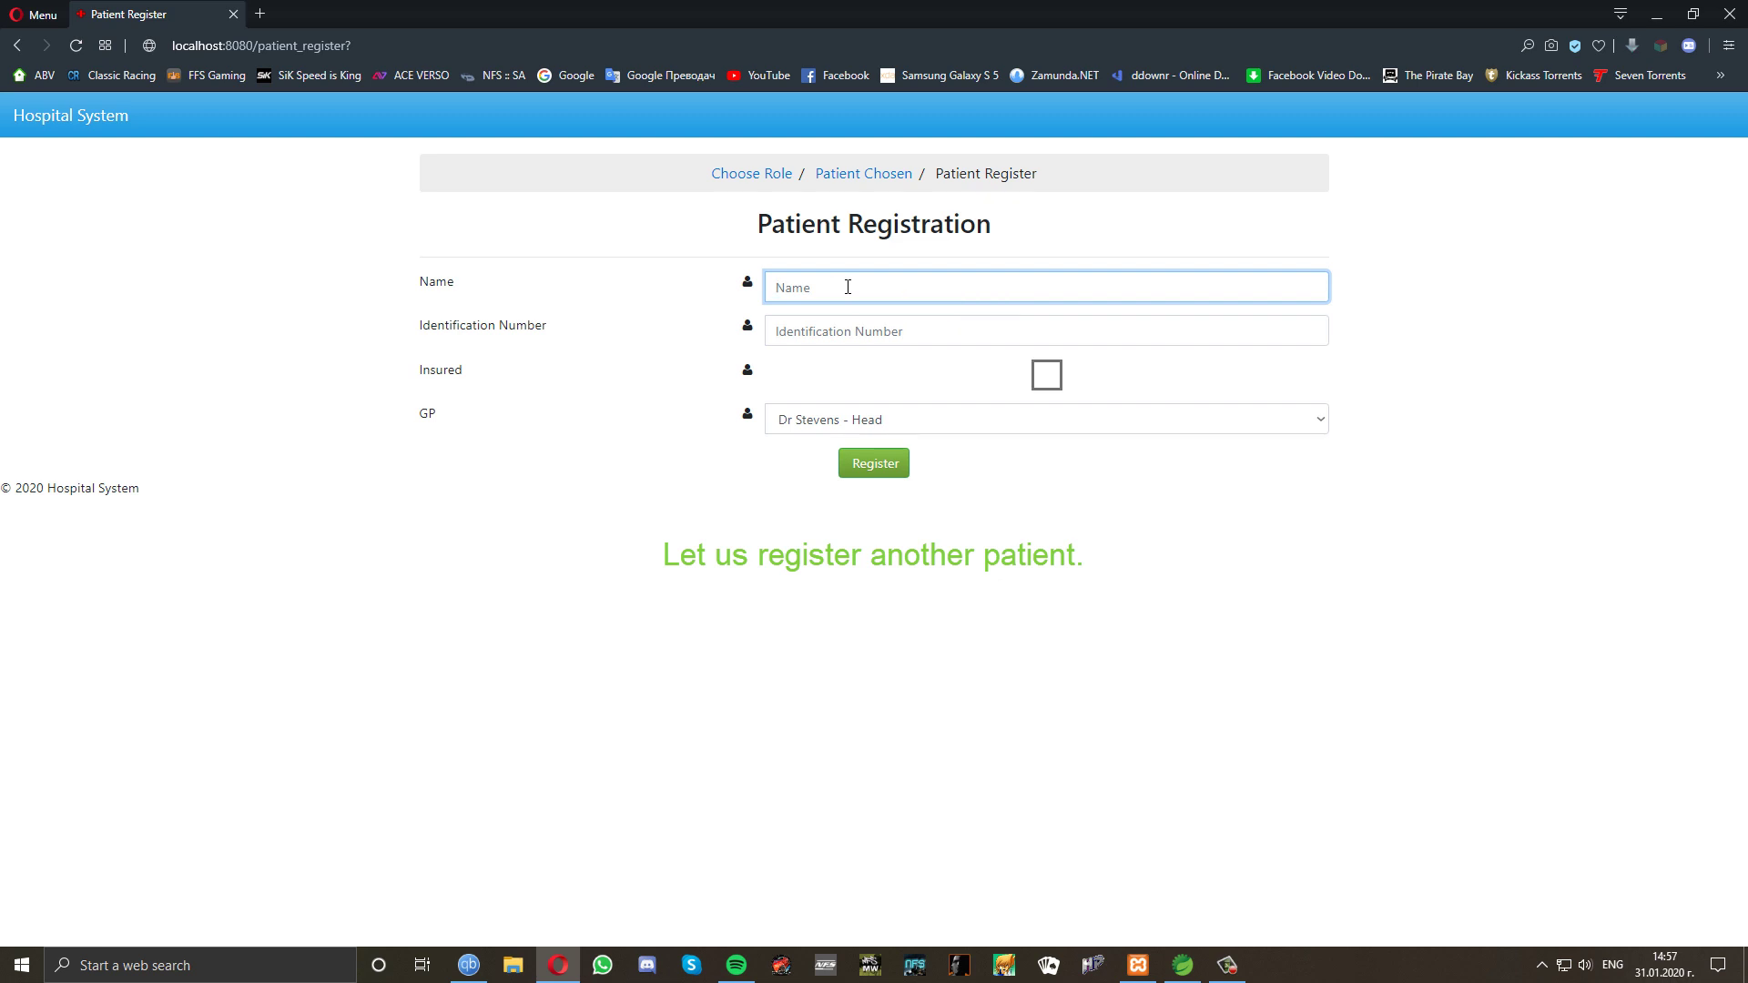
text(Mike)
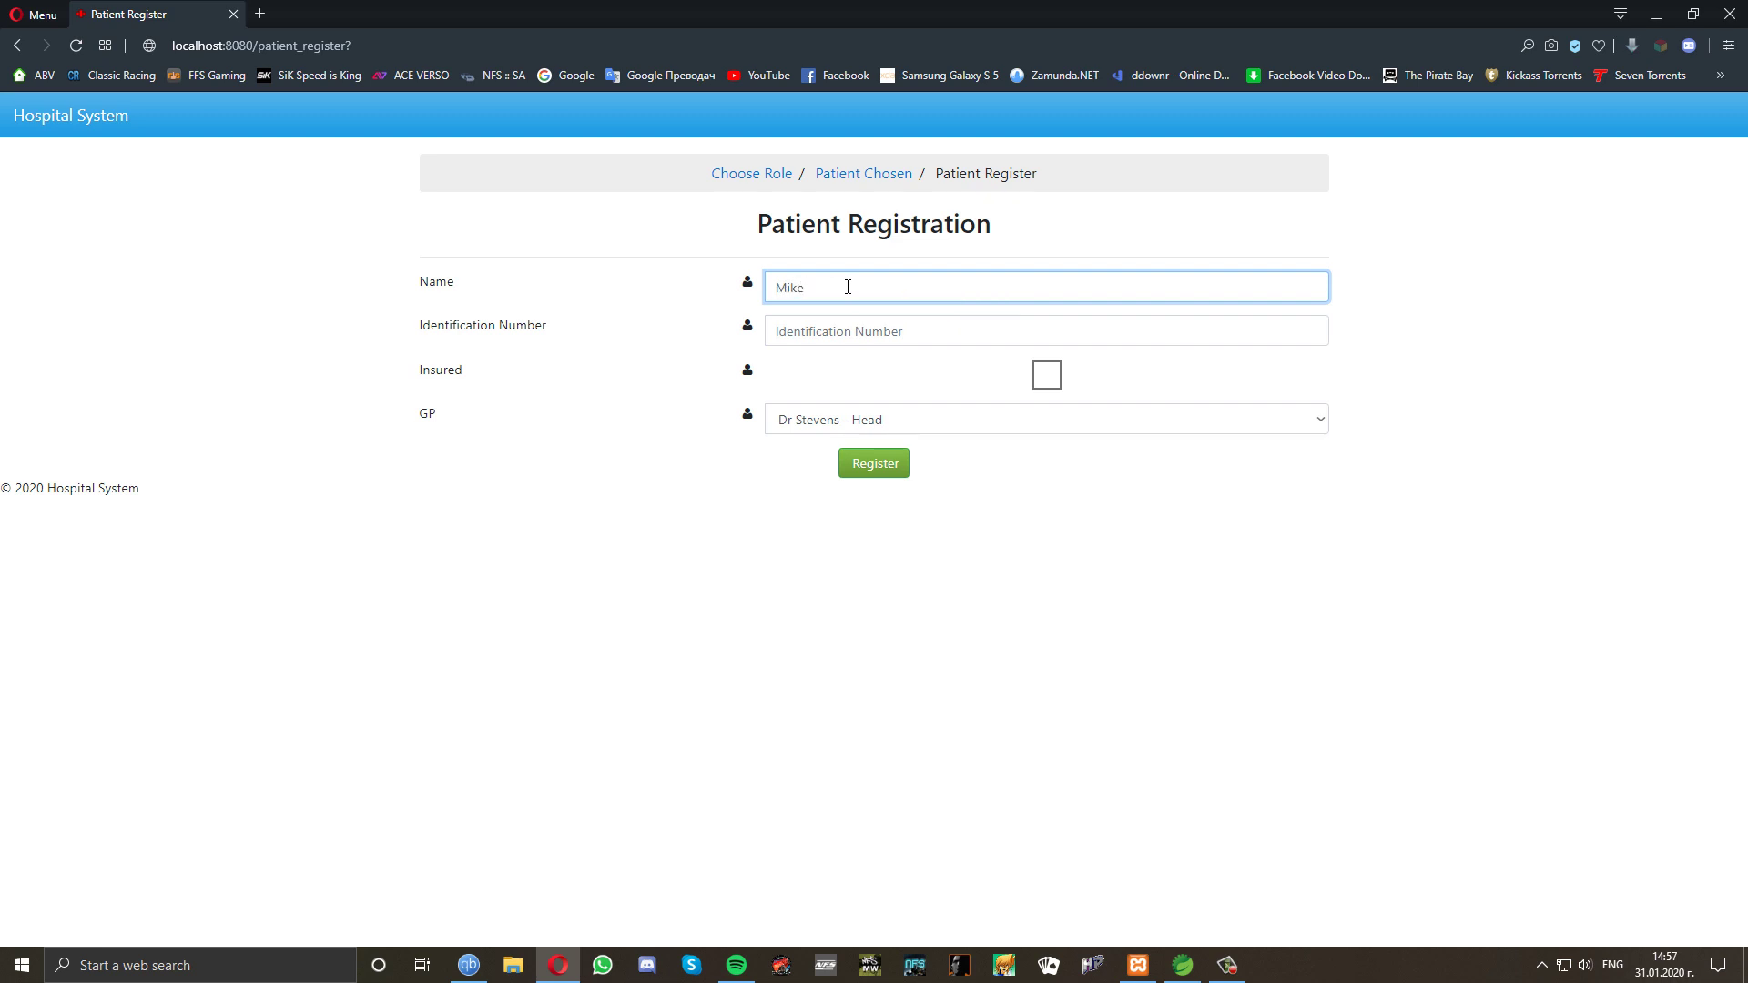
click(851, 331)
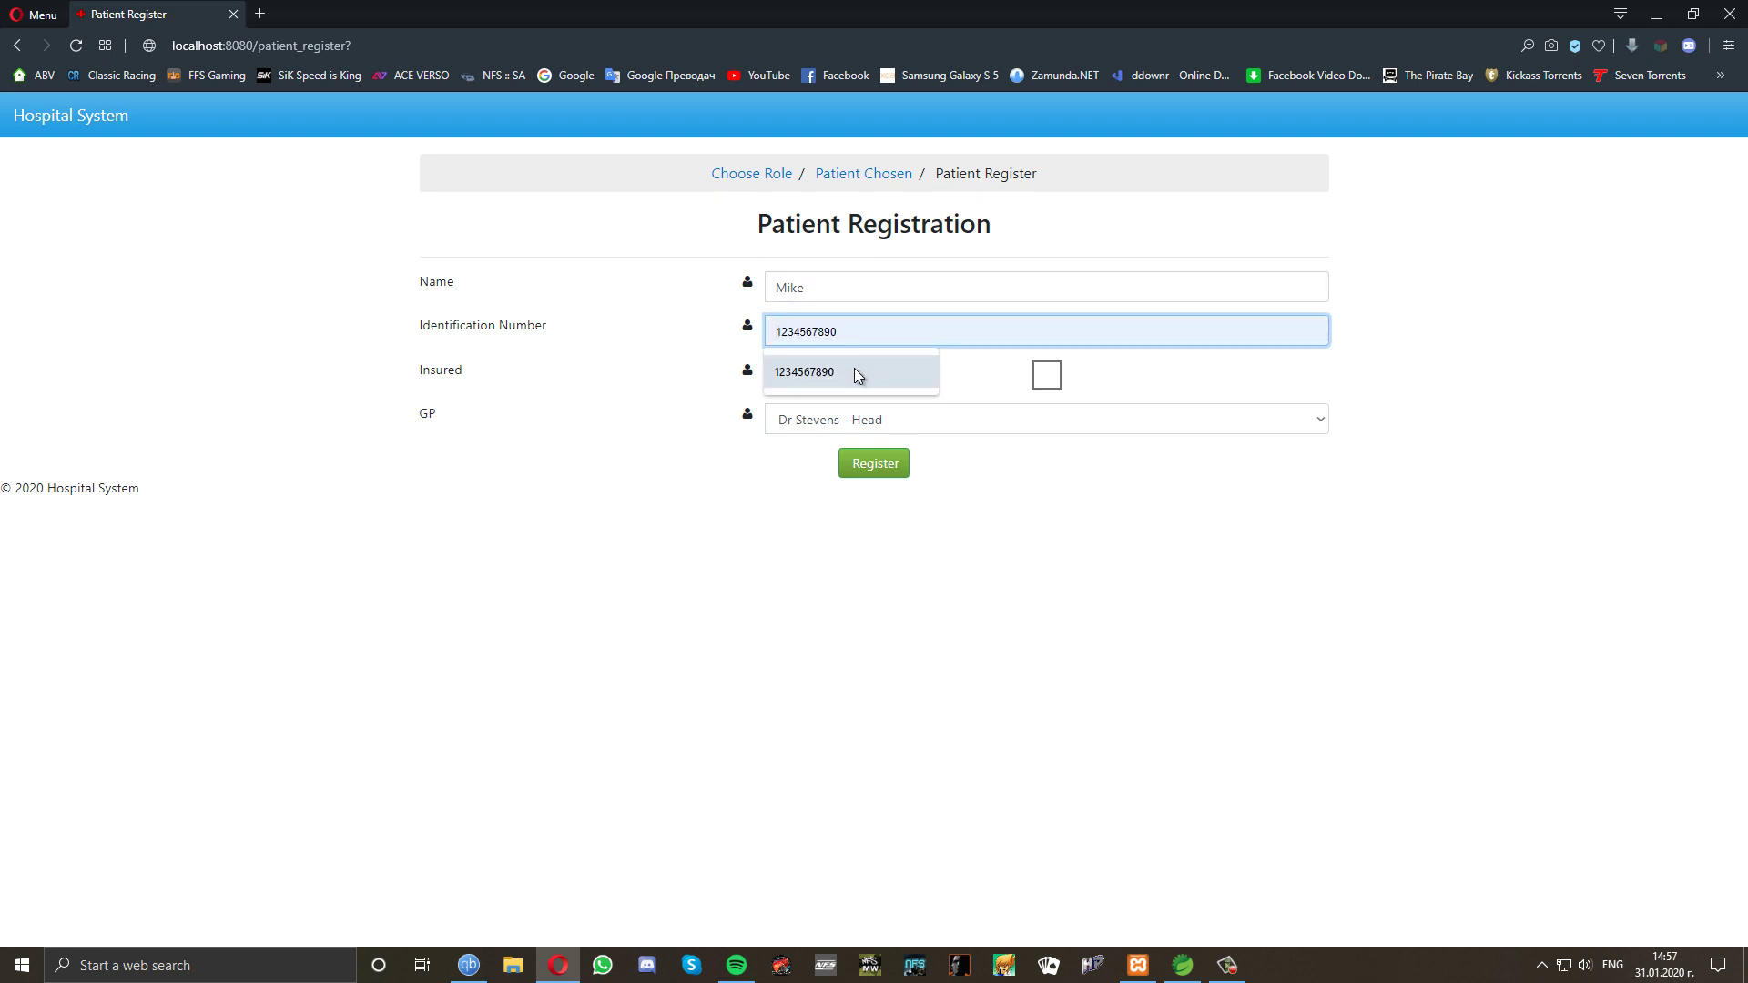
click(854, 367)
key(BackSpace)
text(9)
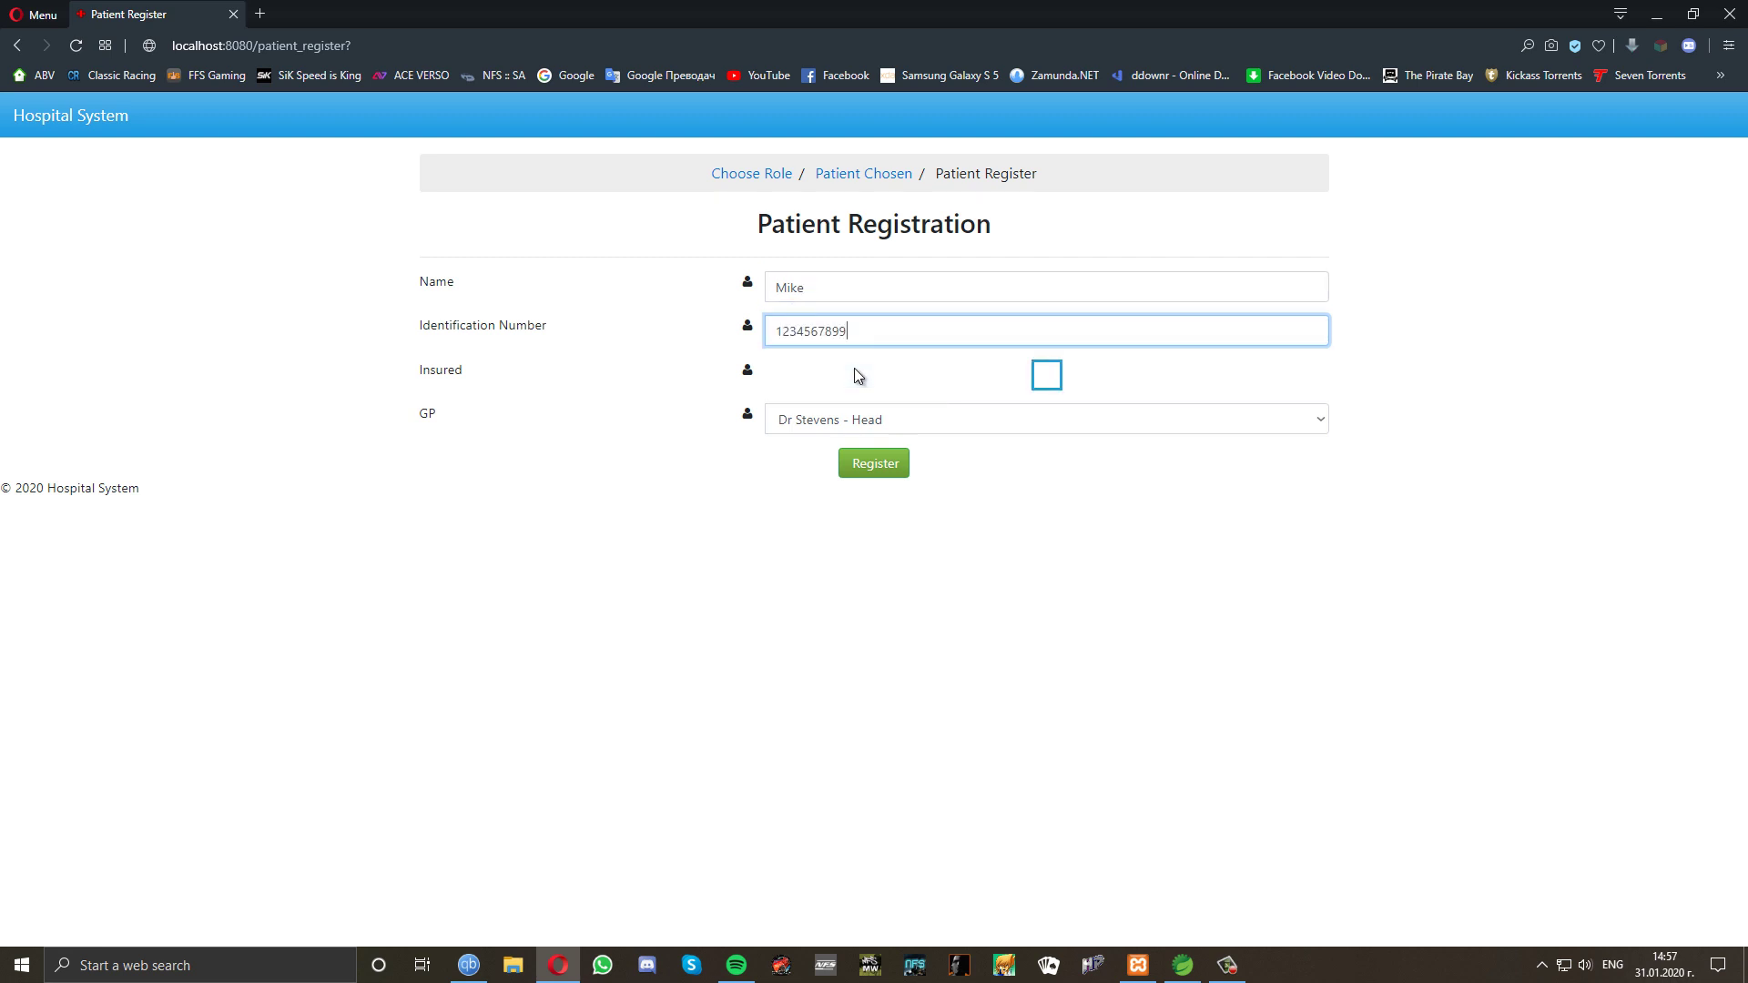
Mark the new patient Insured with the head doctor as GP and register.
click(1045, 375)
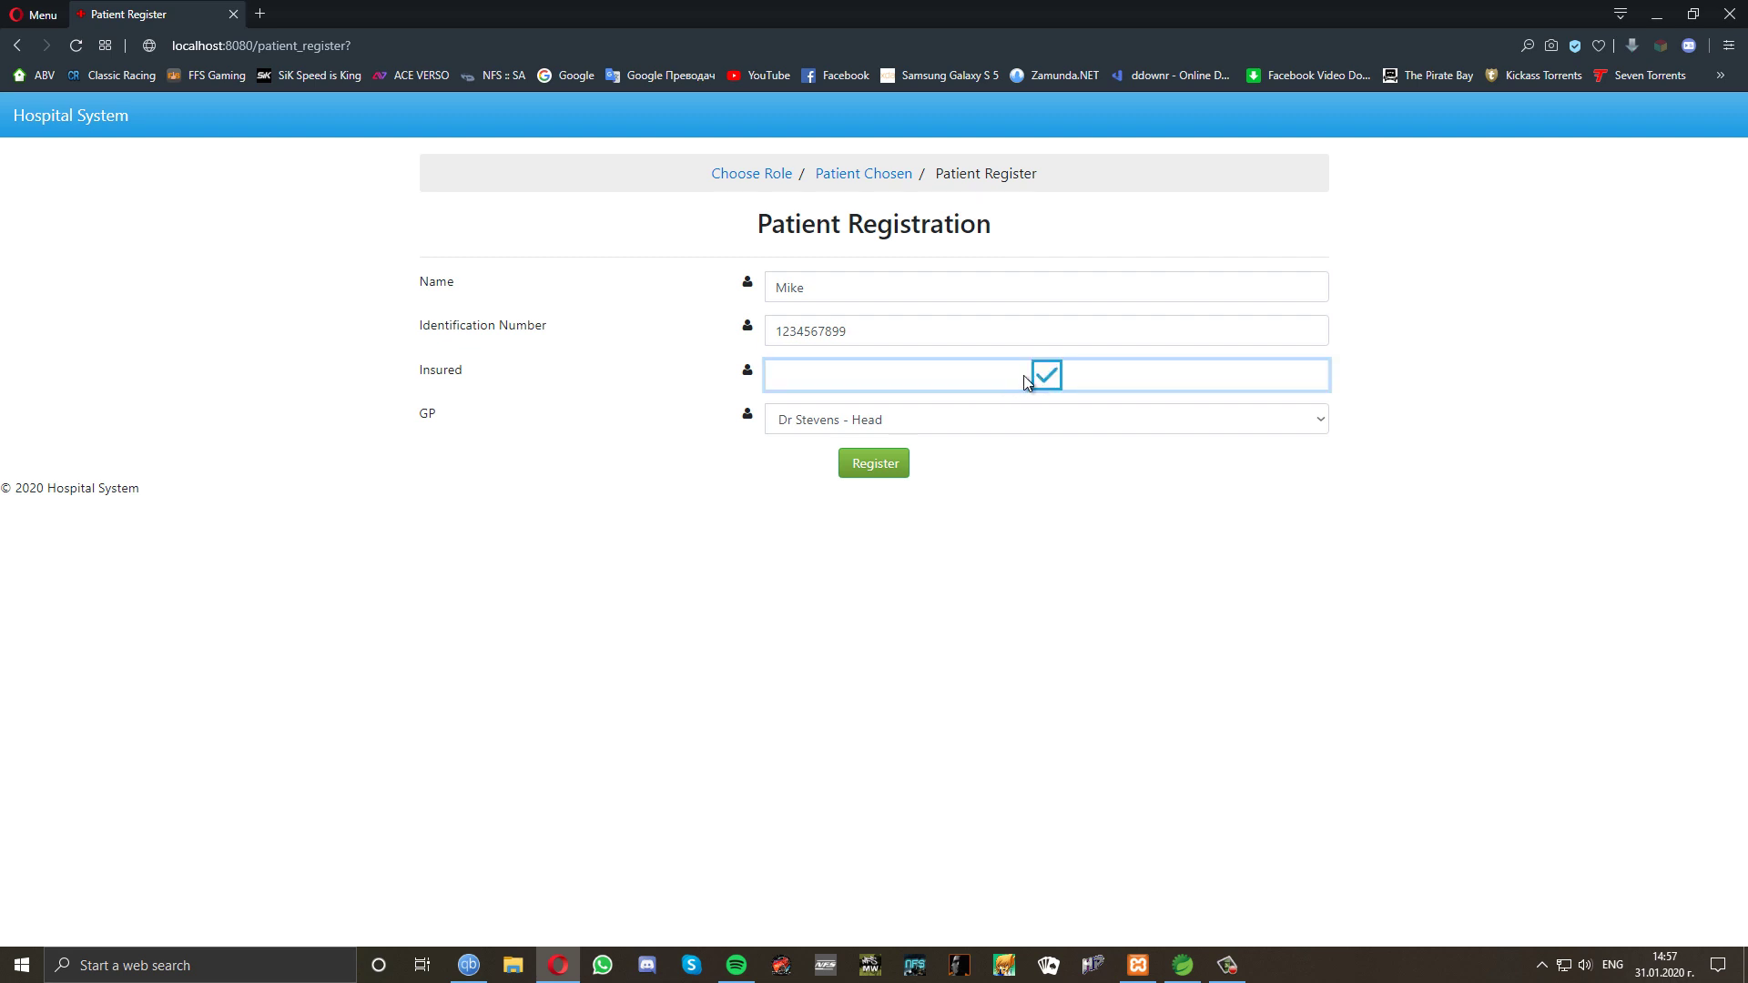
click(904, 417)
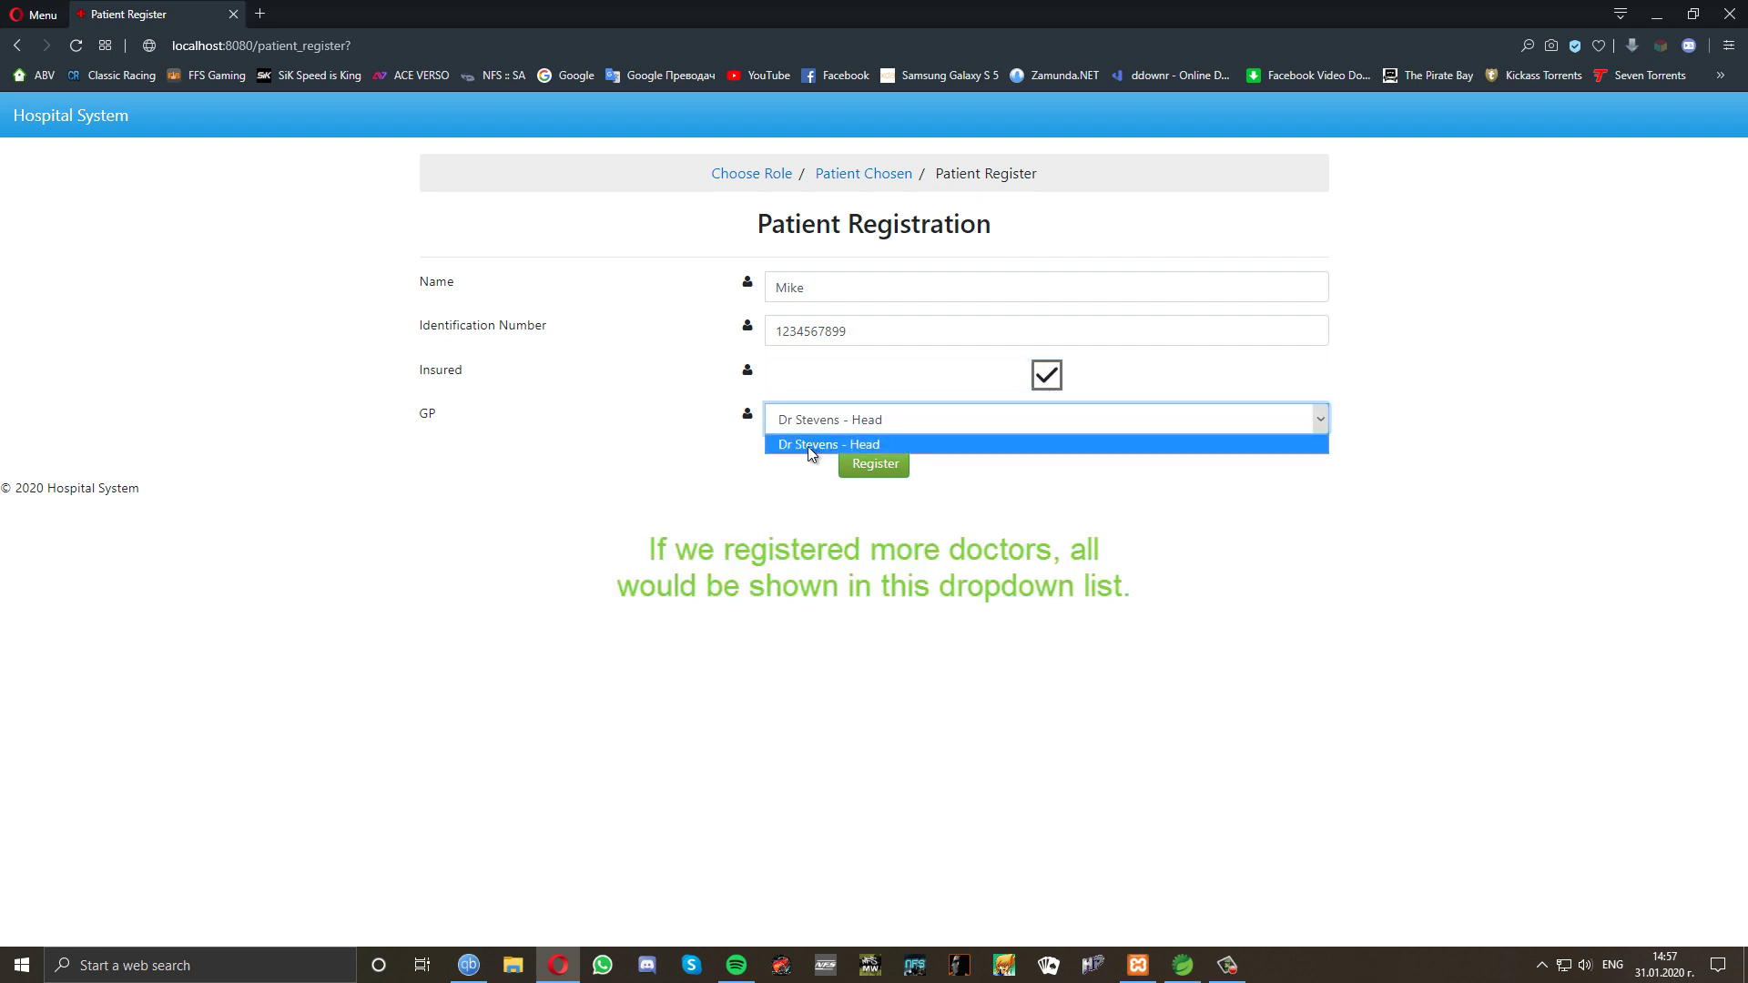
click(807, 445)
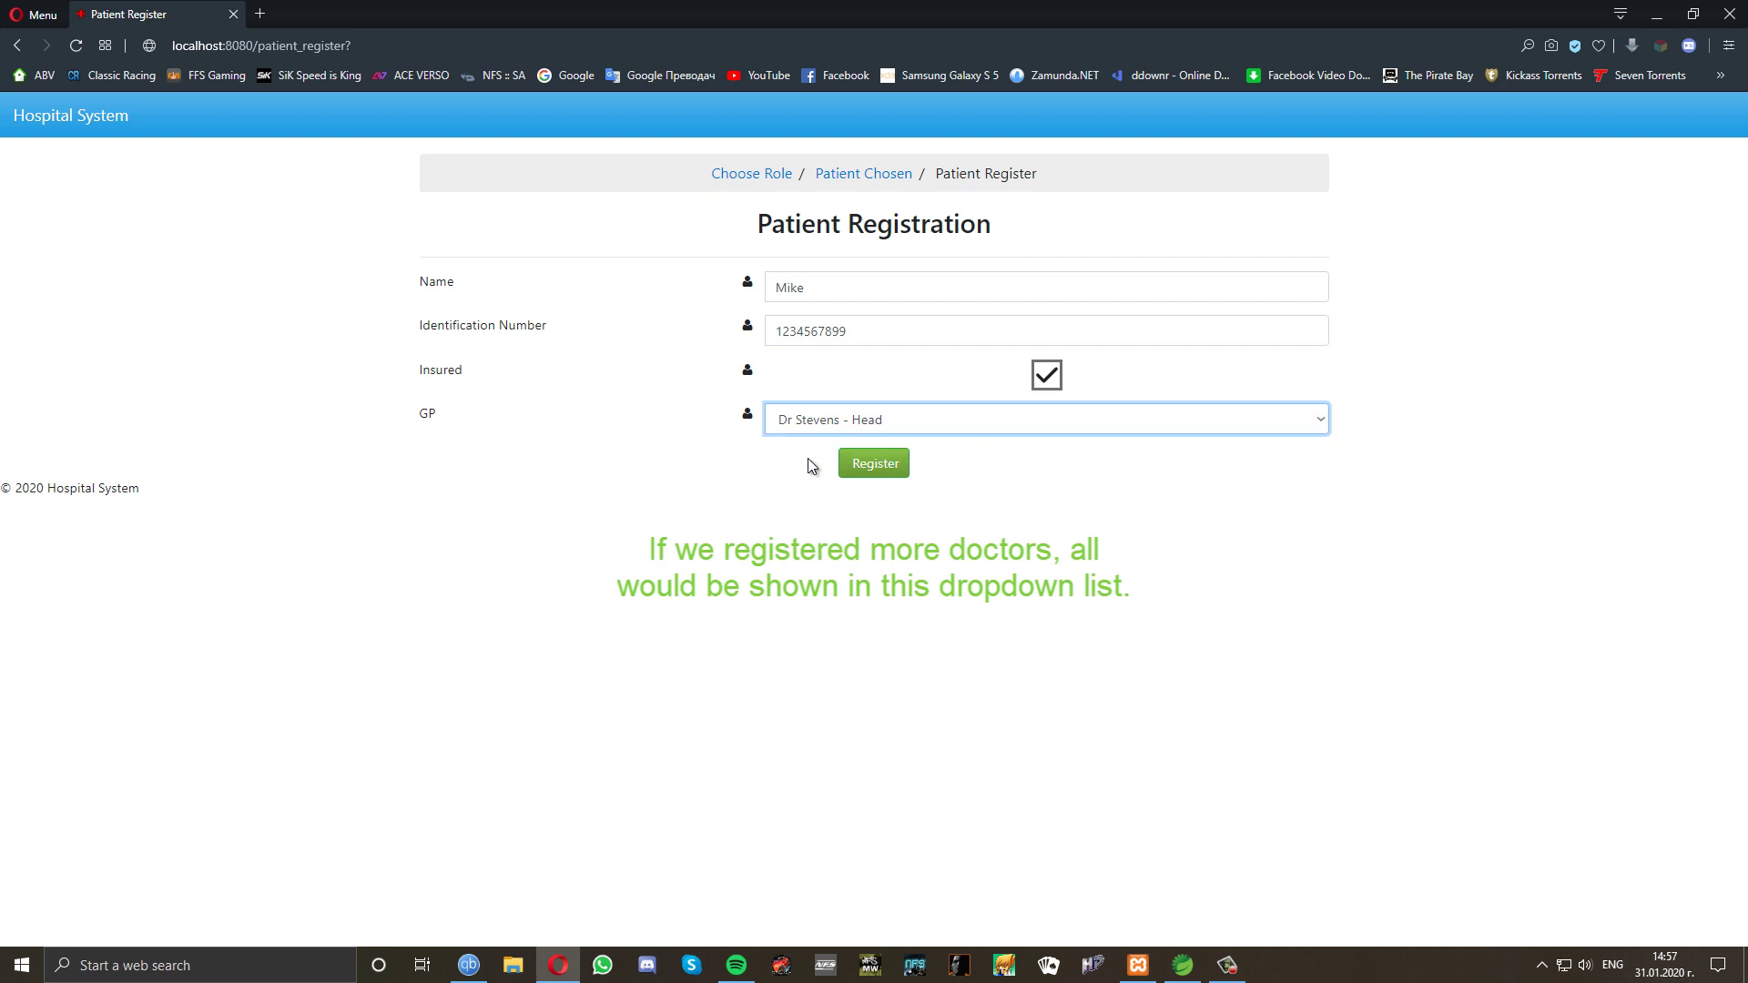
click(860, 467)
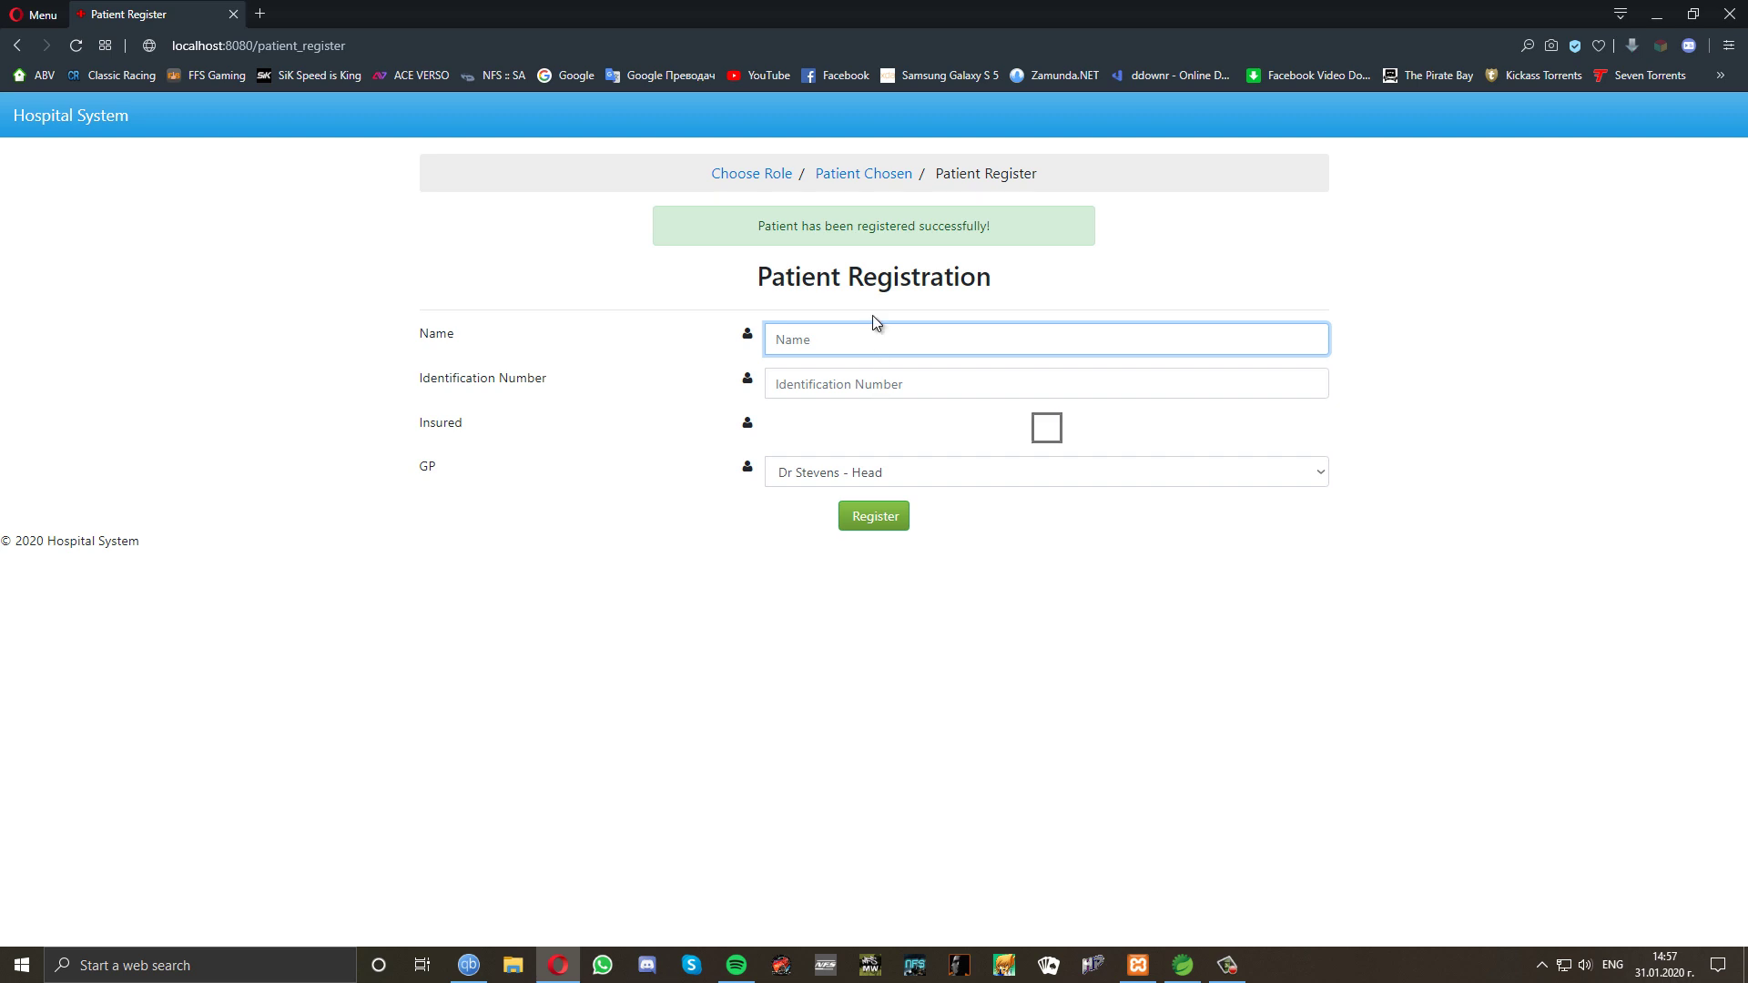
Log back in as the doctor using the saved identification number.
click(755, 181)
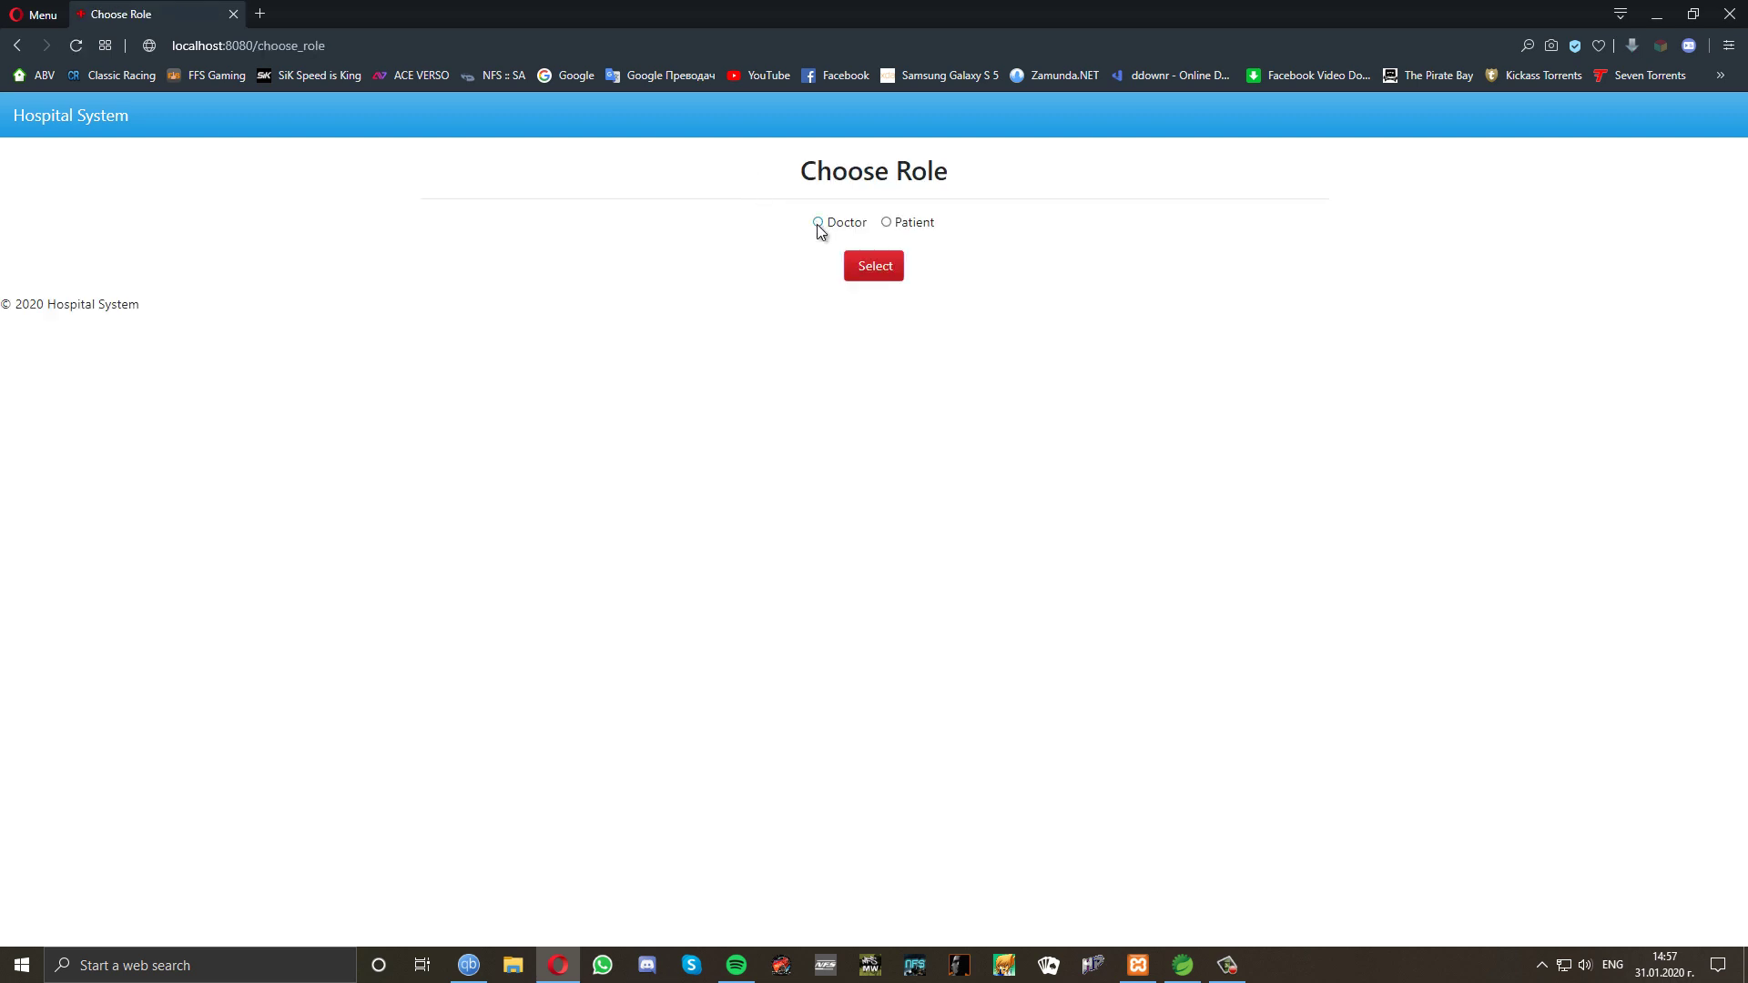
click(818, 223)
click(875, 273)
click(875, 279)
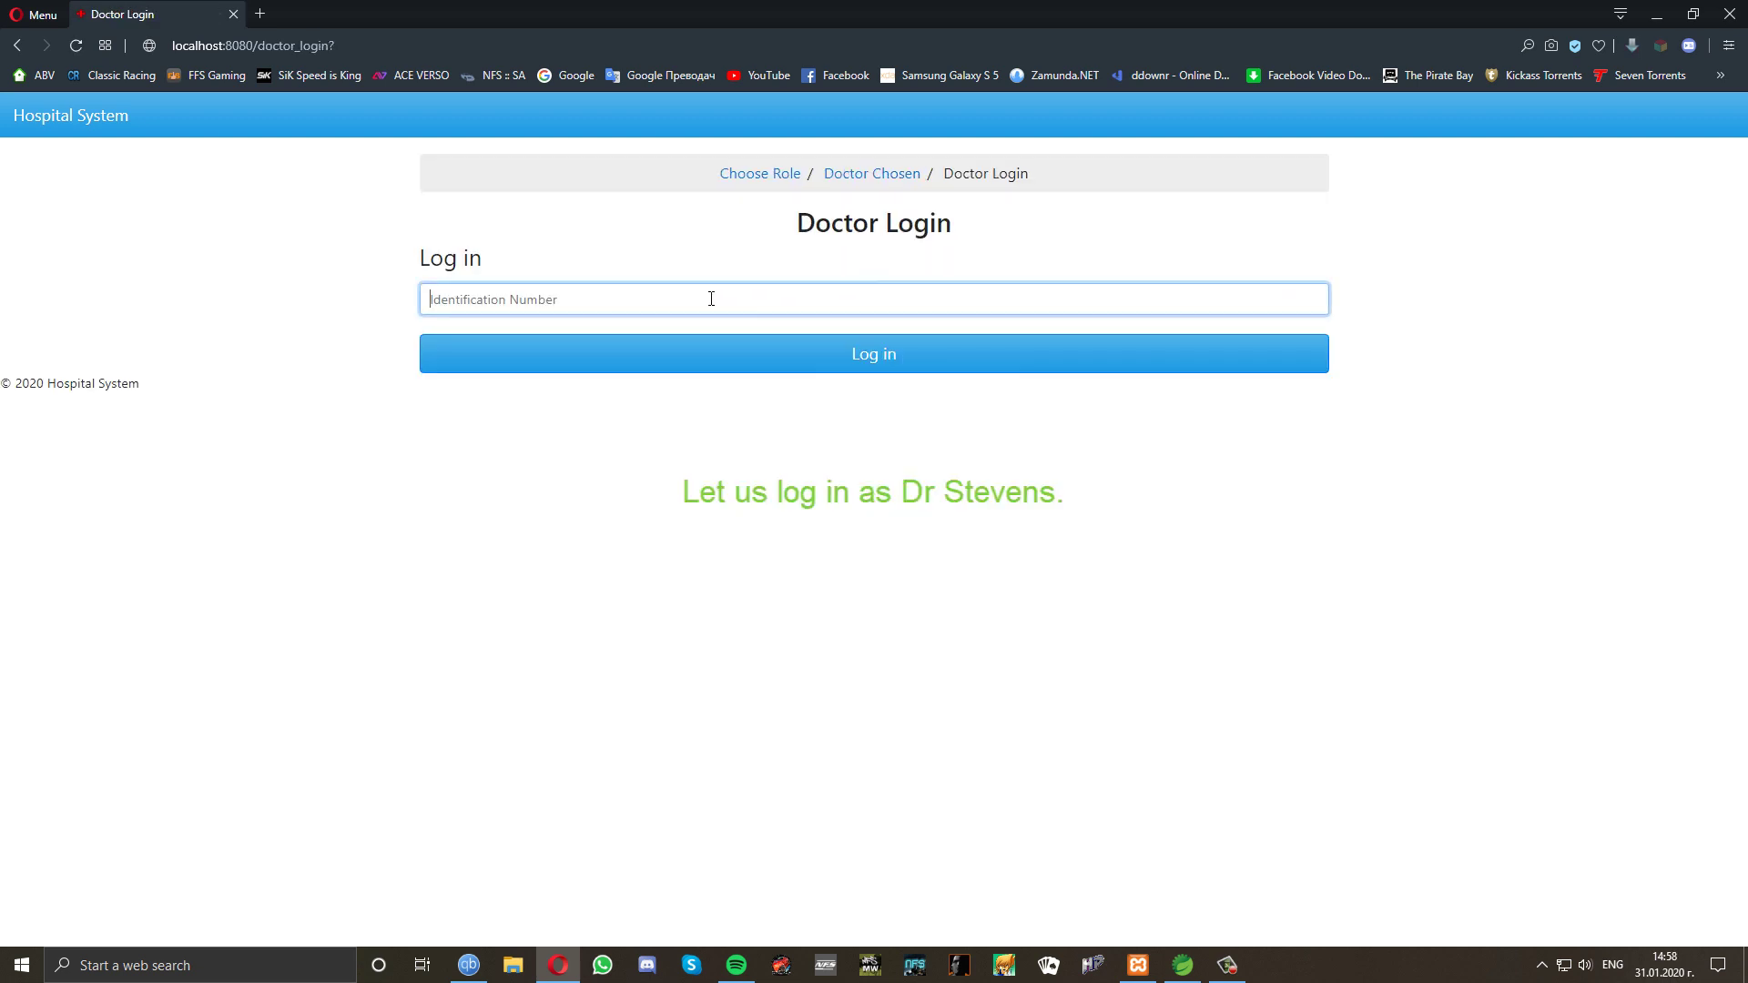
click(643, 299)
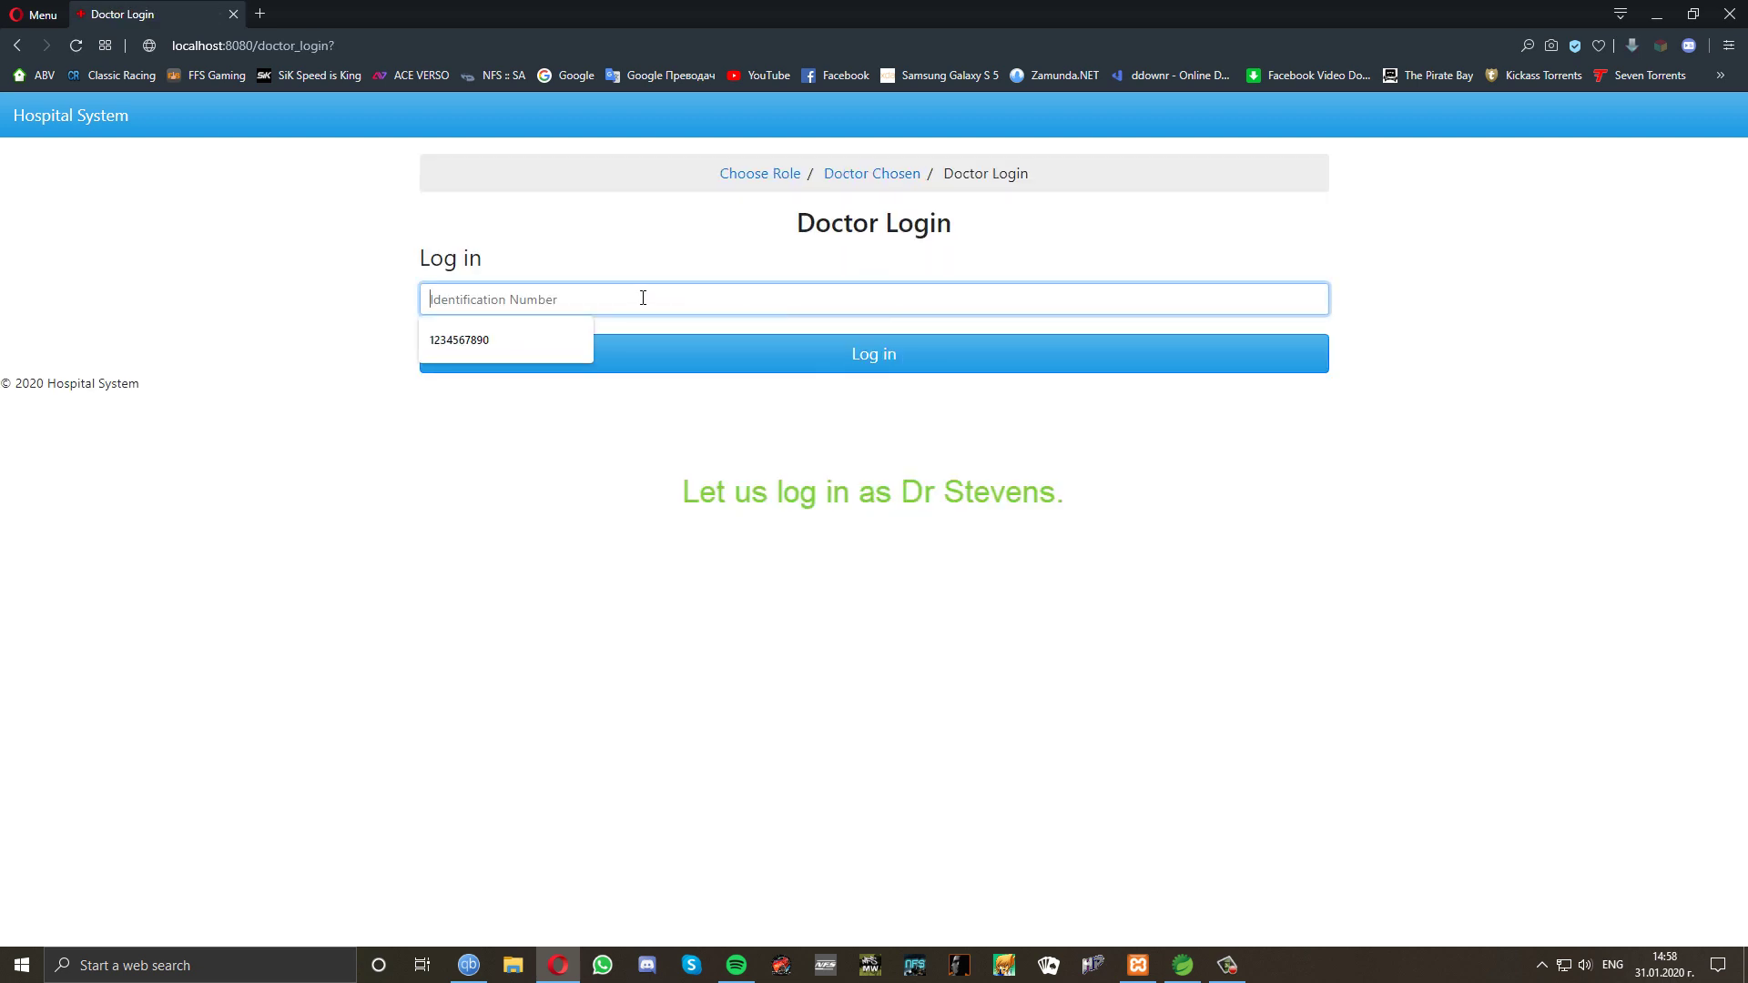
click(577, 338)
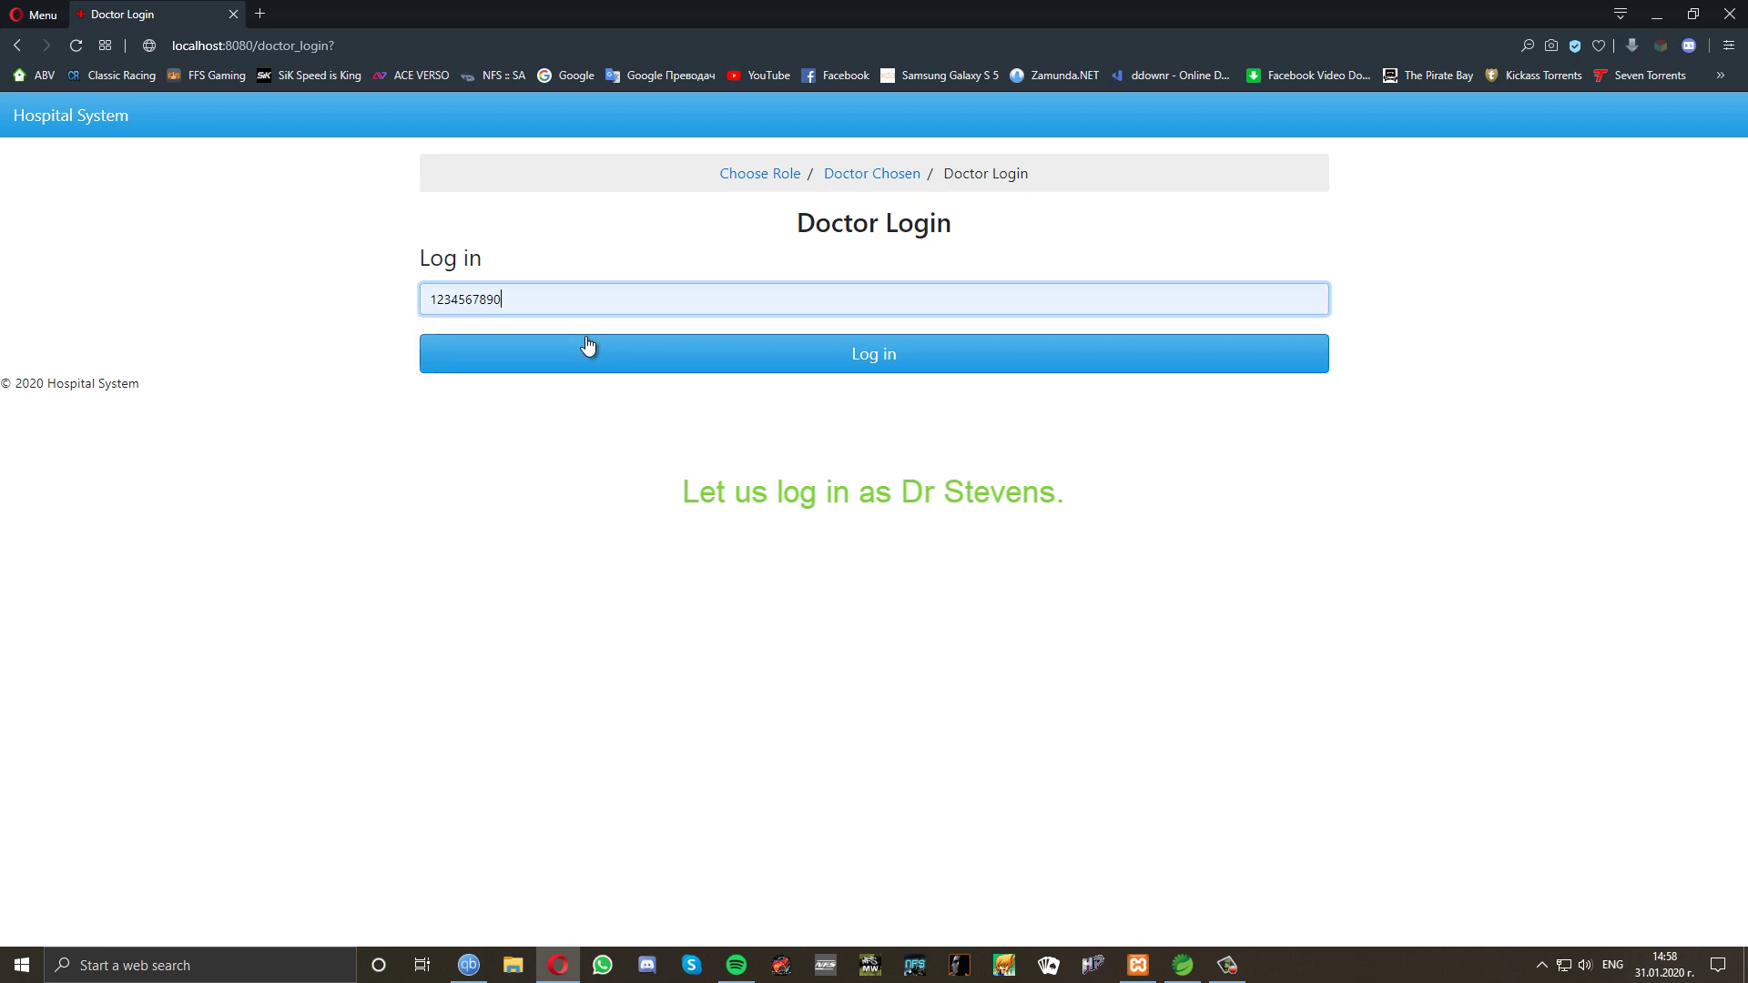
click(680, 357)
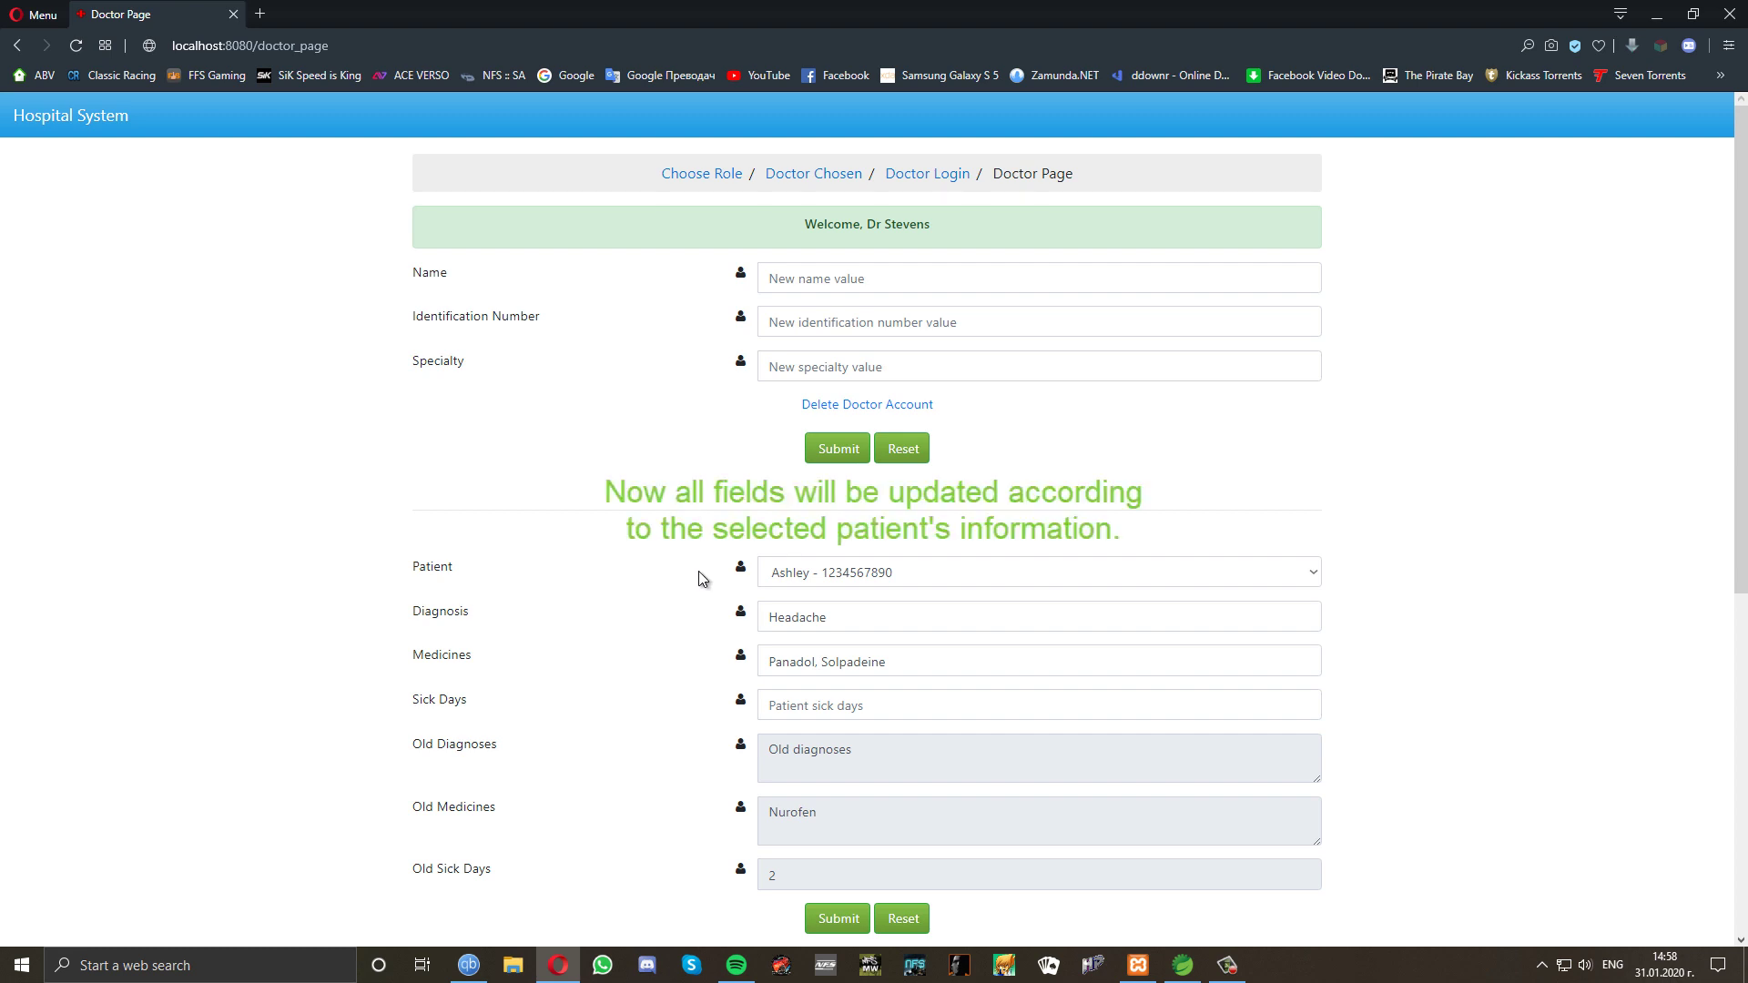
Load the newly registered patient's empty record, briefly checking the first patient's record.
click(819, 575)
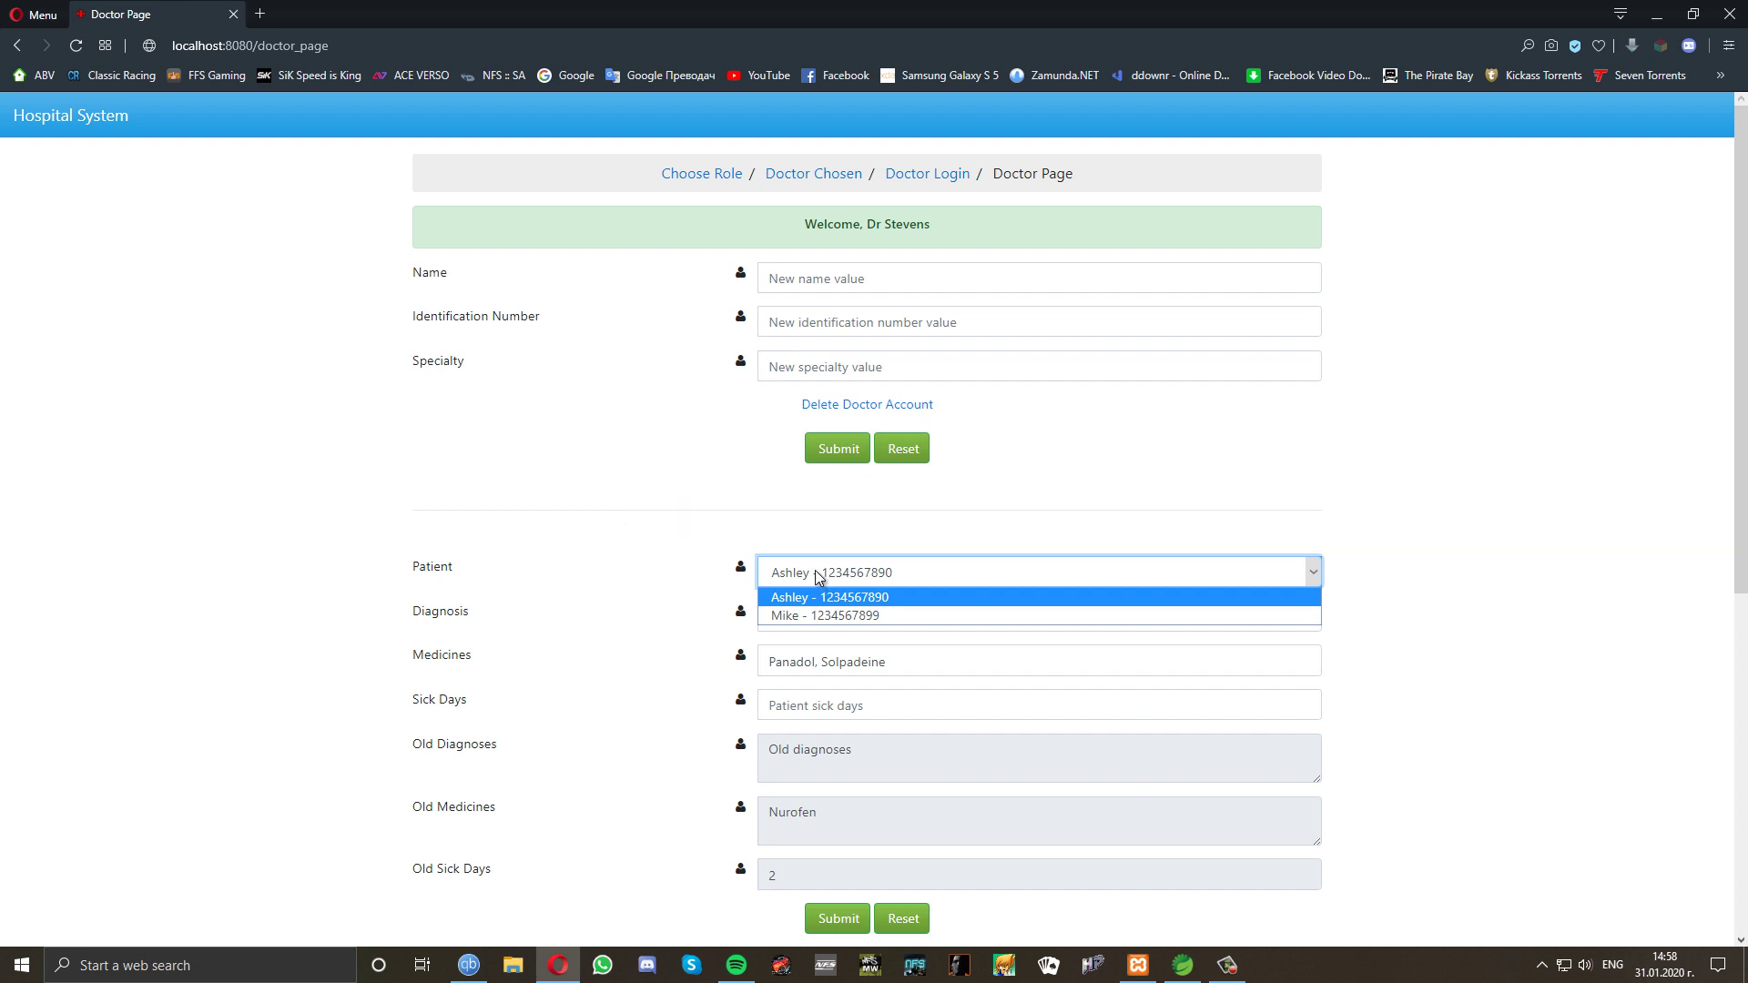
click(815, 617)
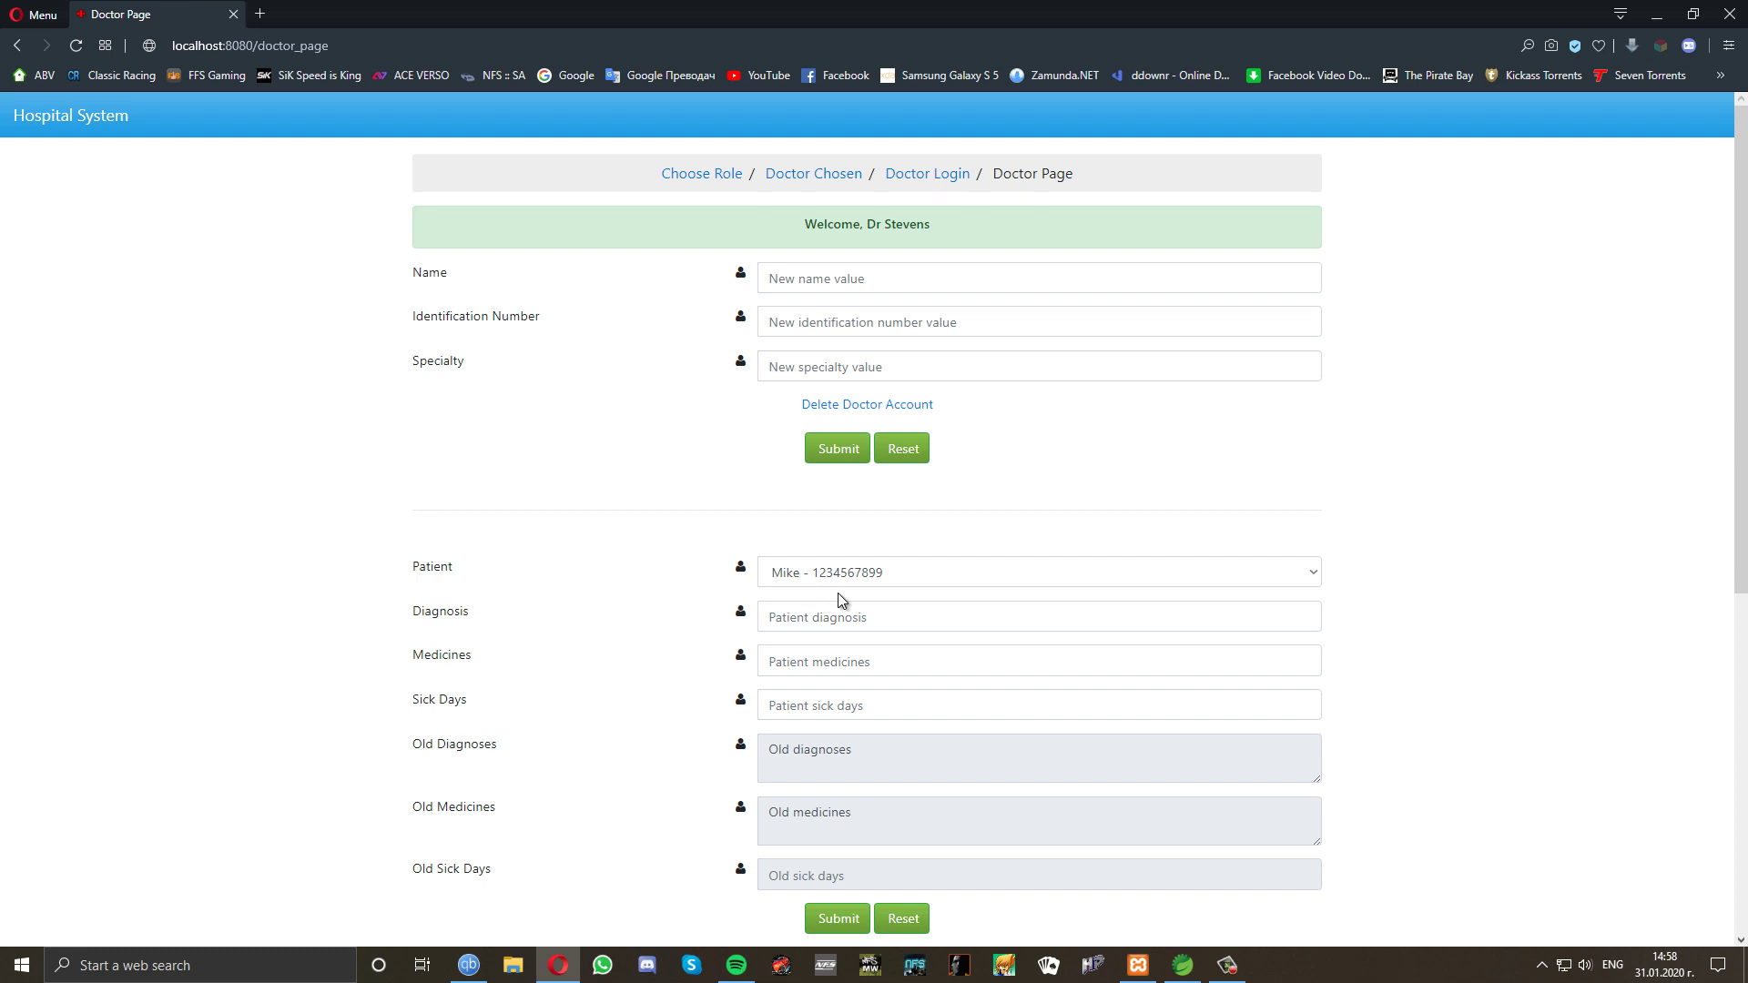
click(889, 575)
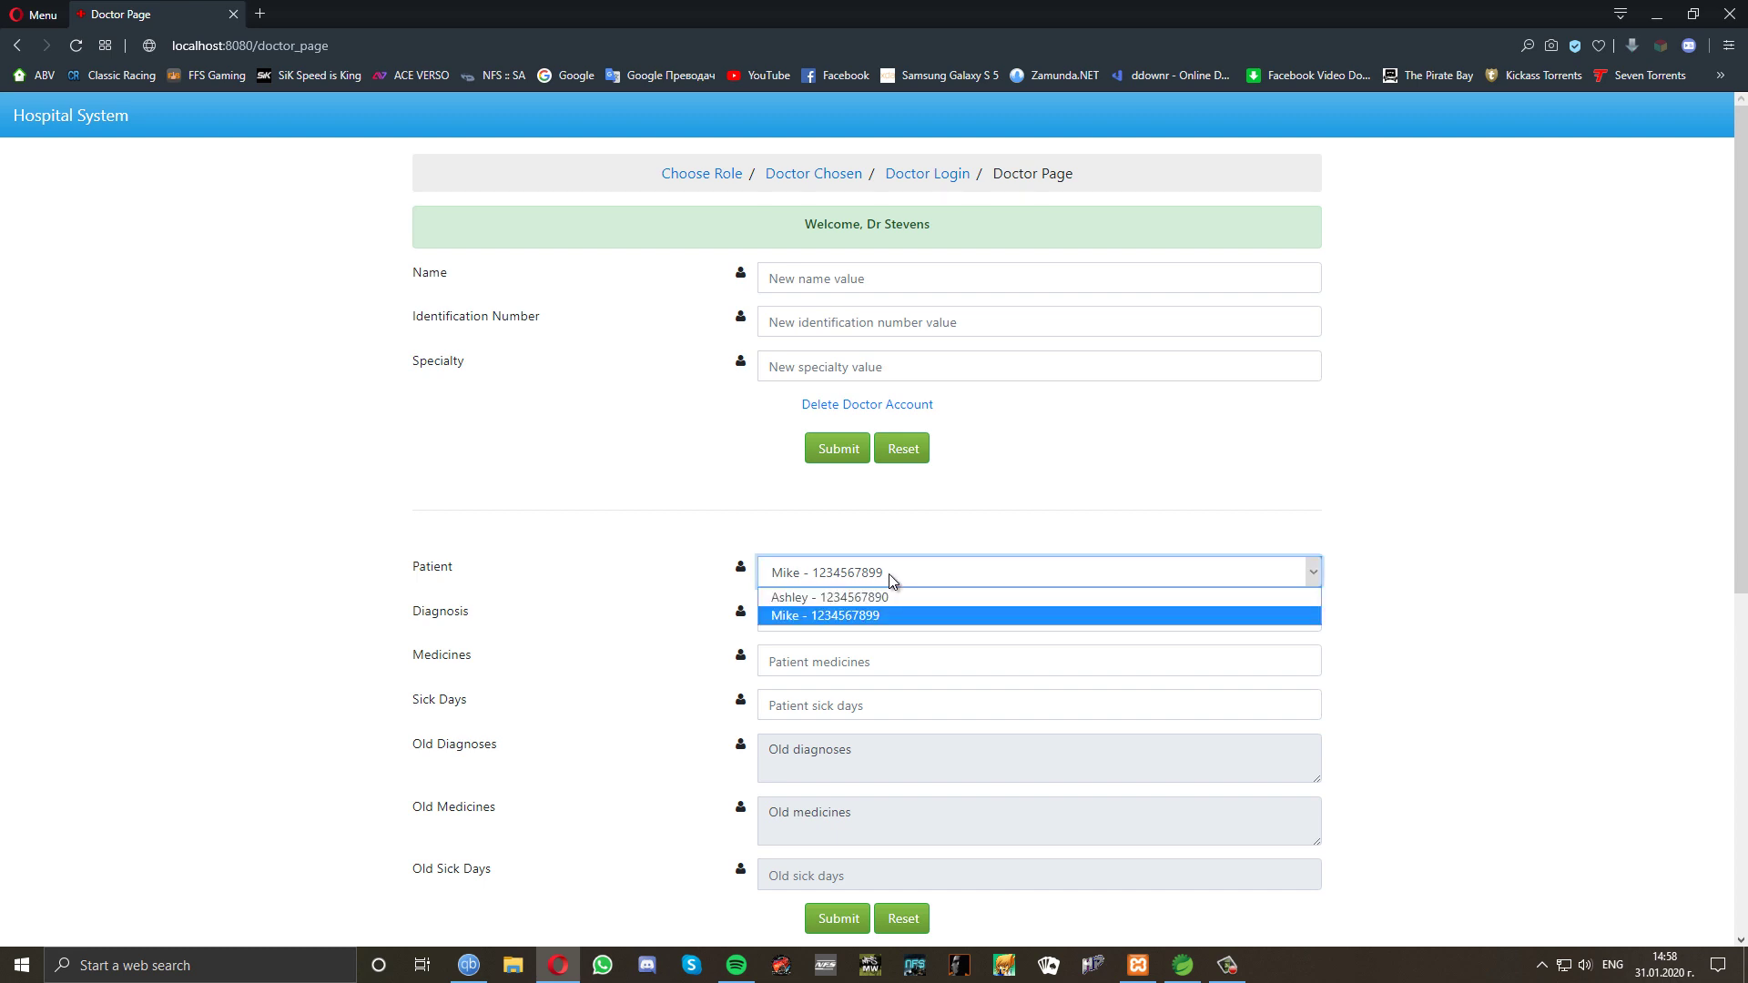
click(889, 594)
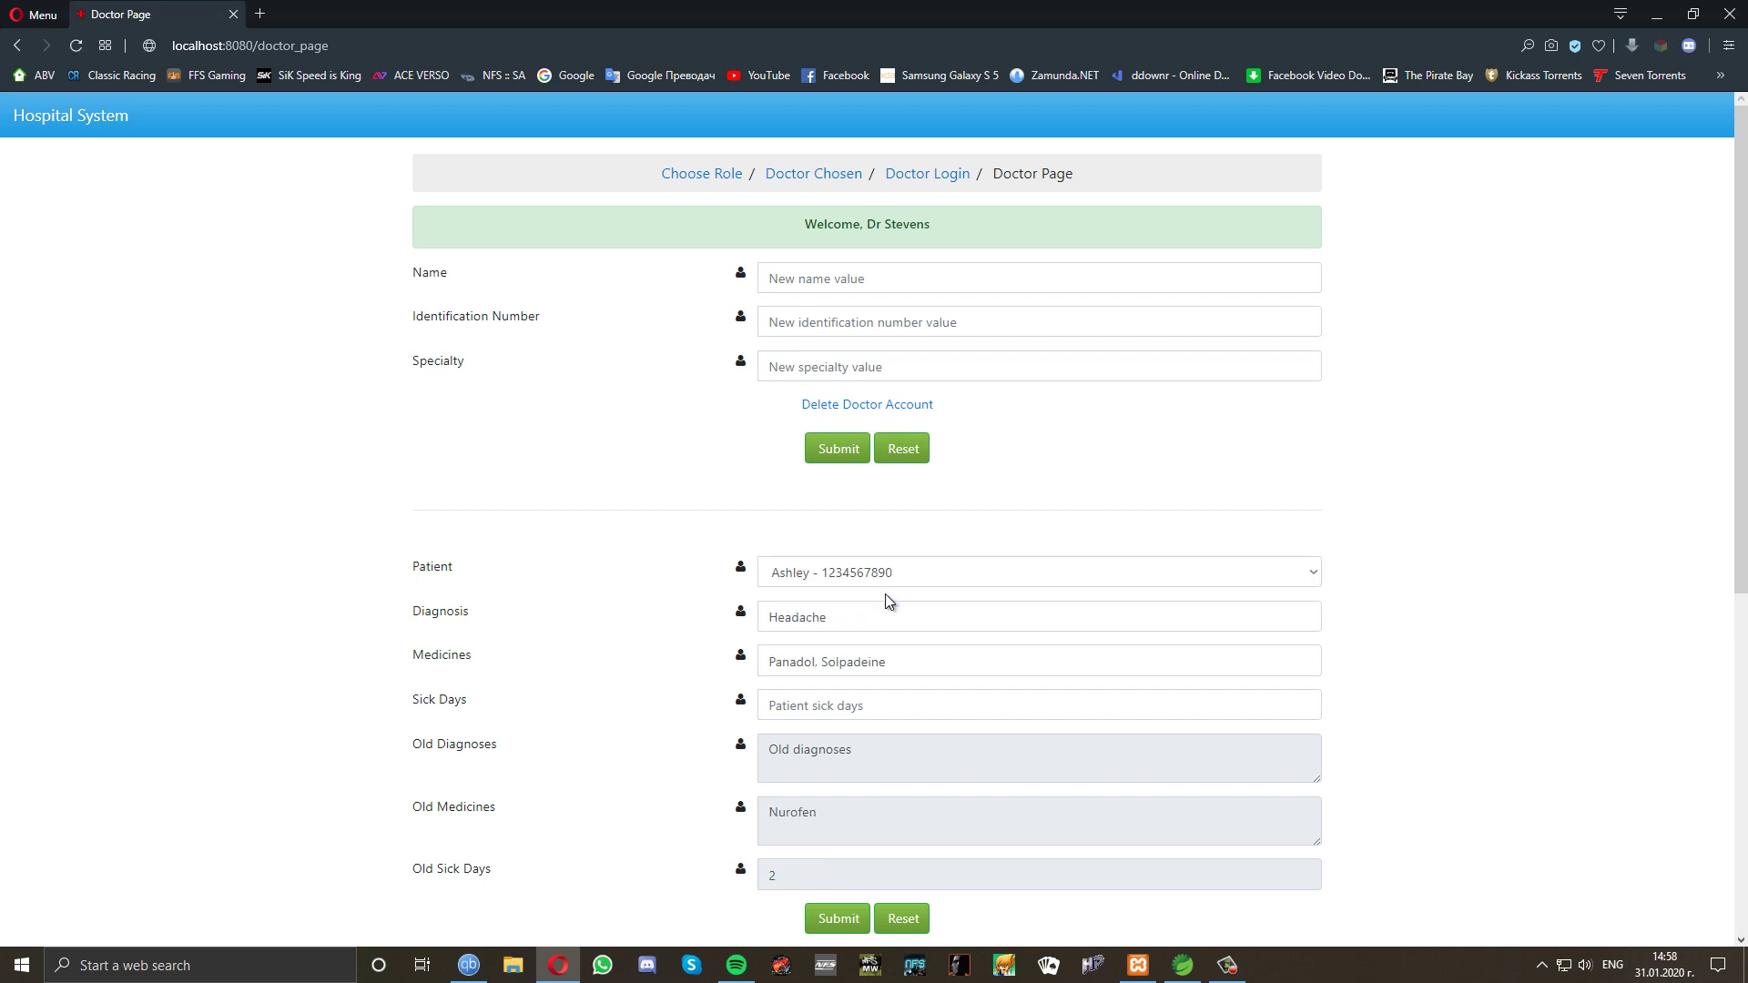
click(832, 581)
click(827, 615)
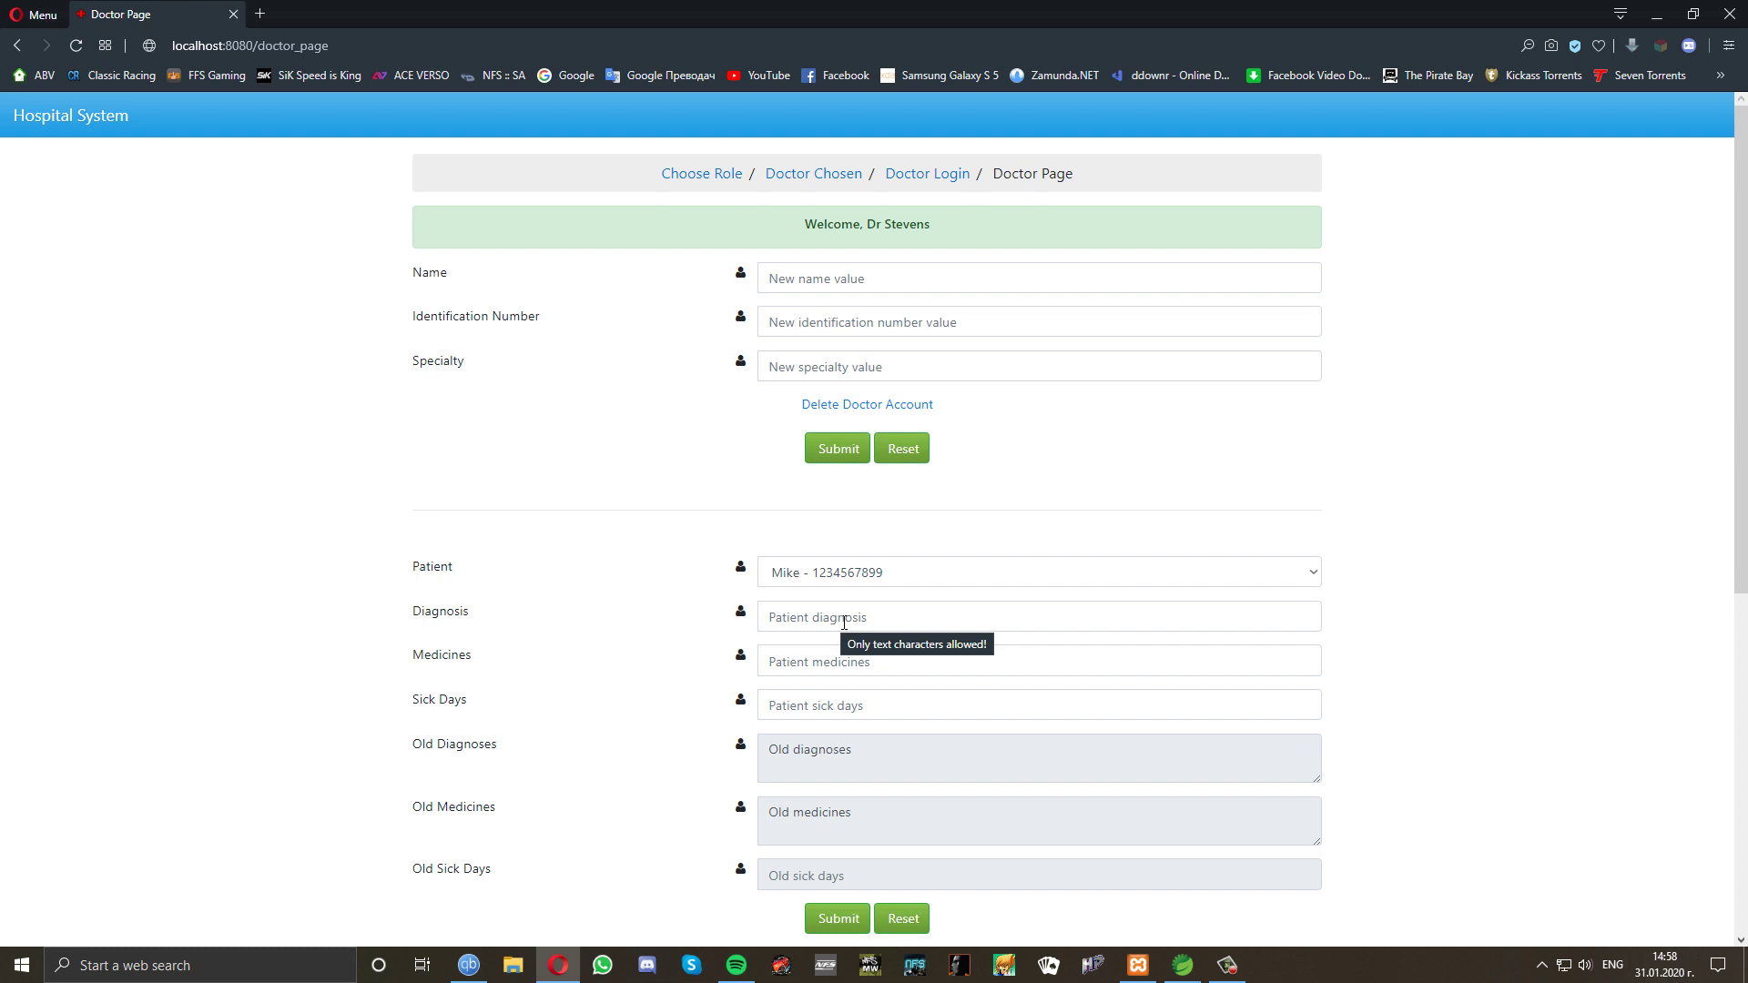
Save diagnosis Sore Throat and medicines 'Golamir, Salvigol', then reload the record to verify.
click(844, 623)
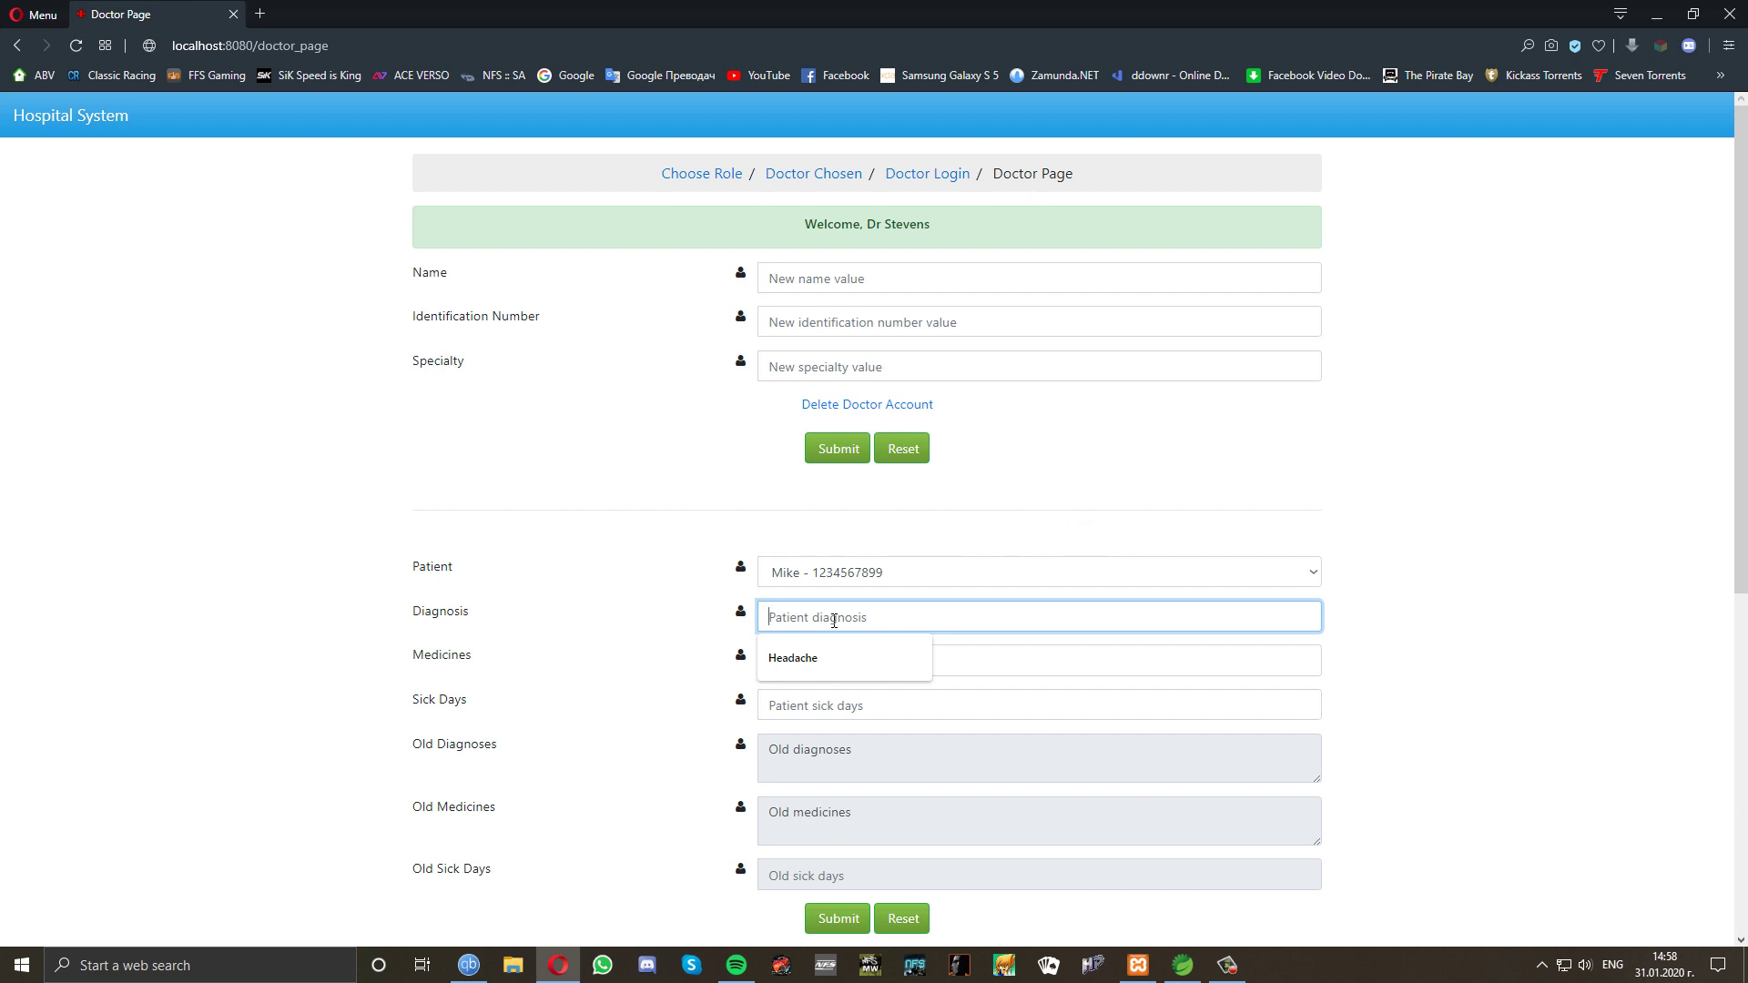
text(Sore)
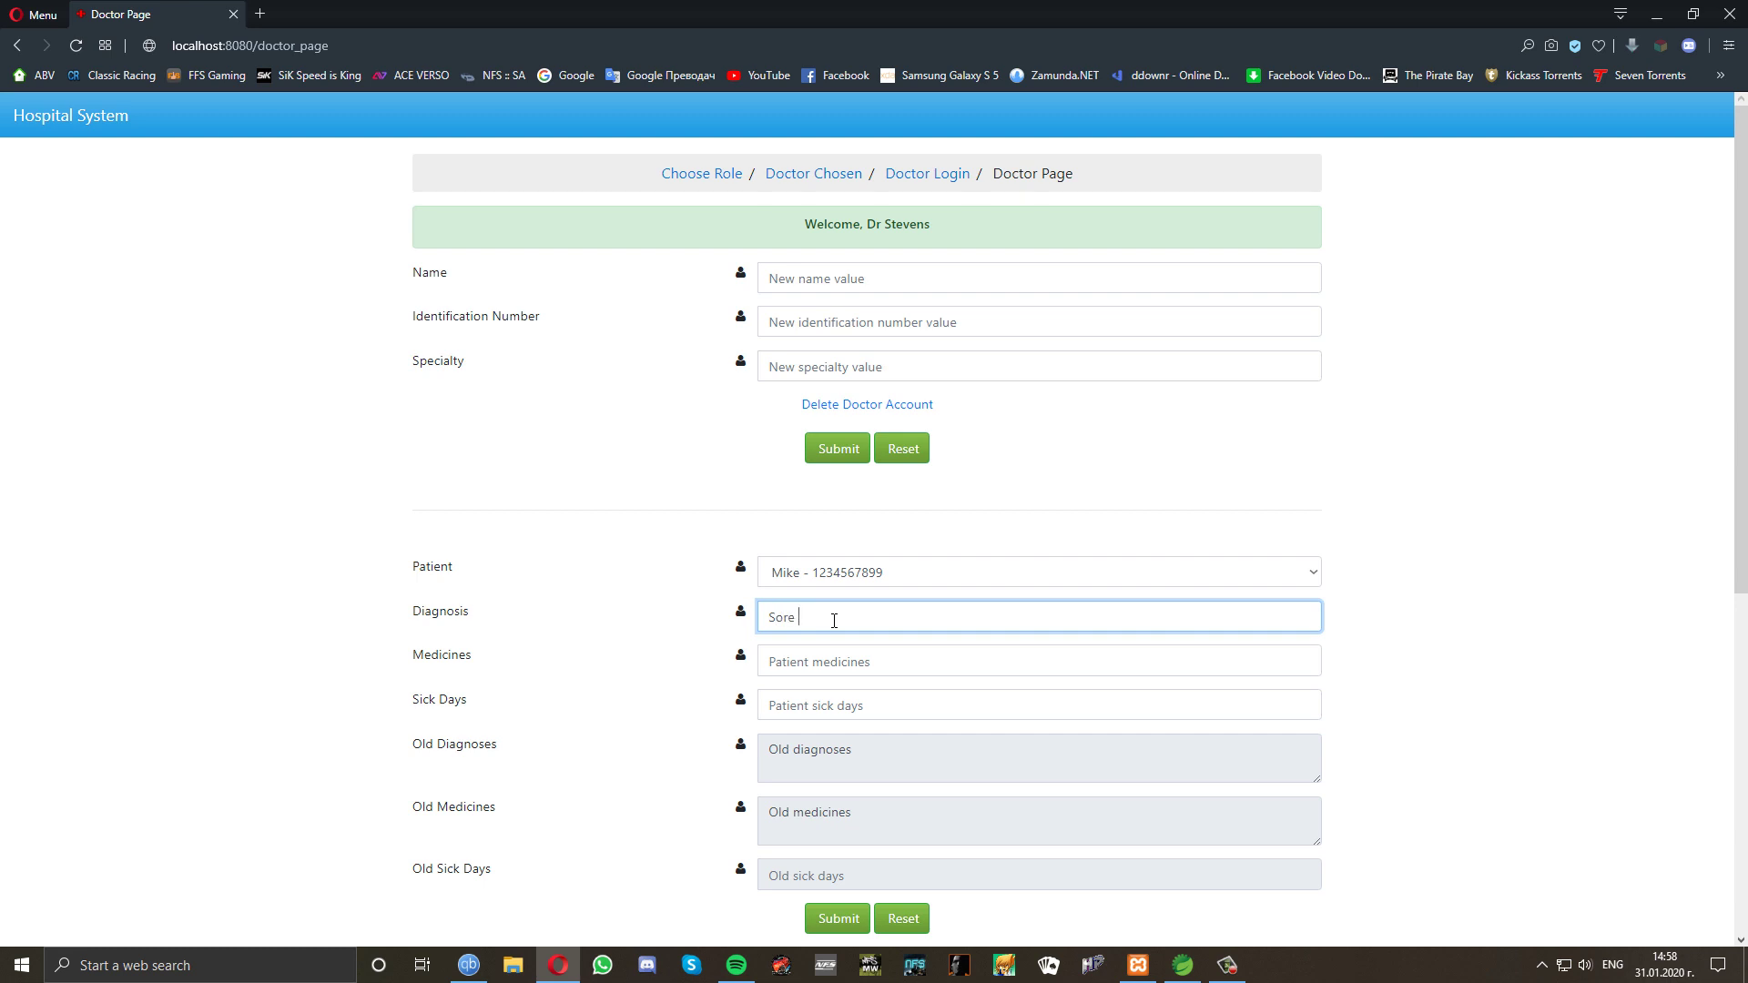
text( Throat)
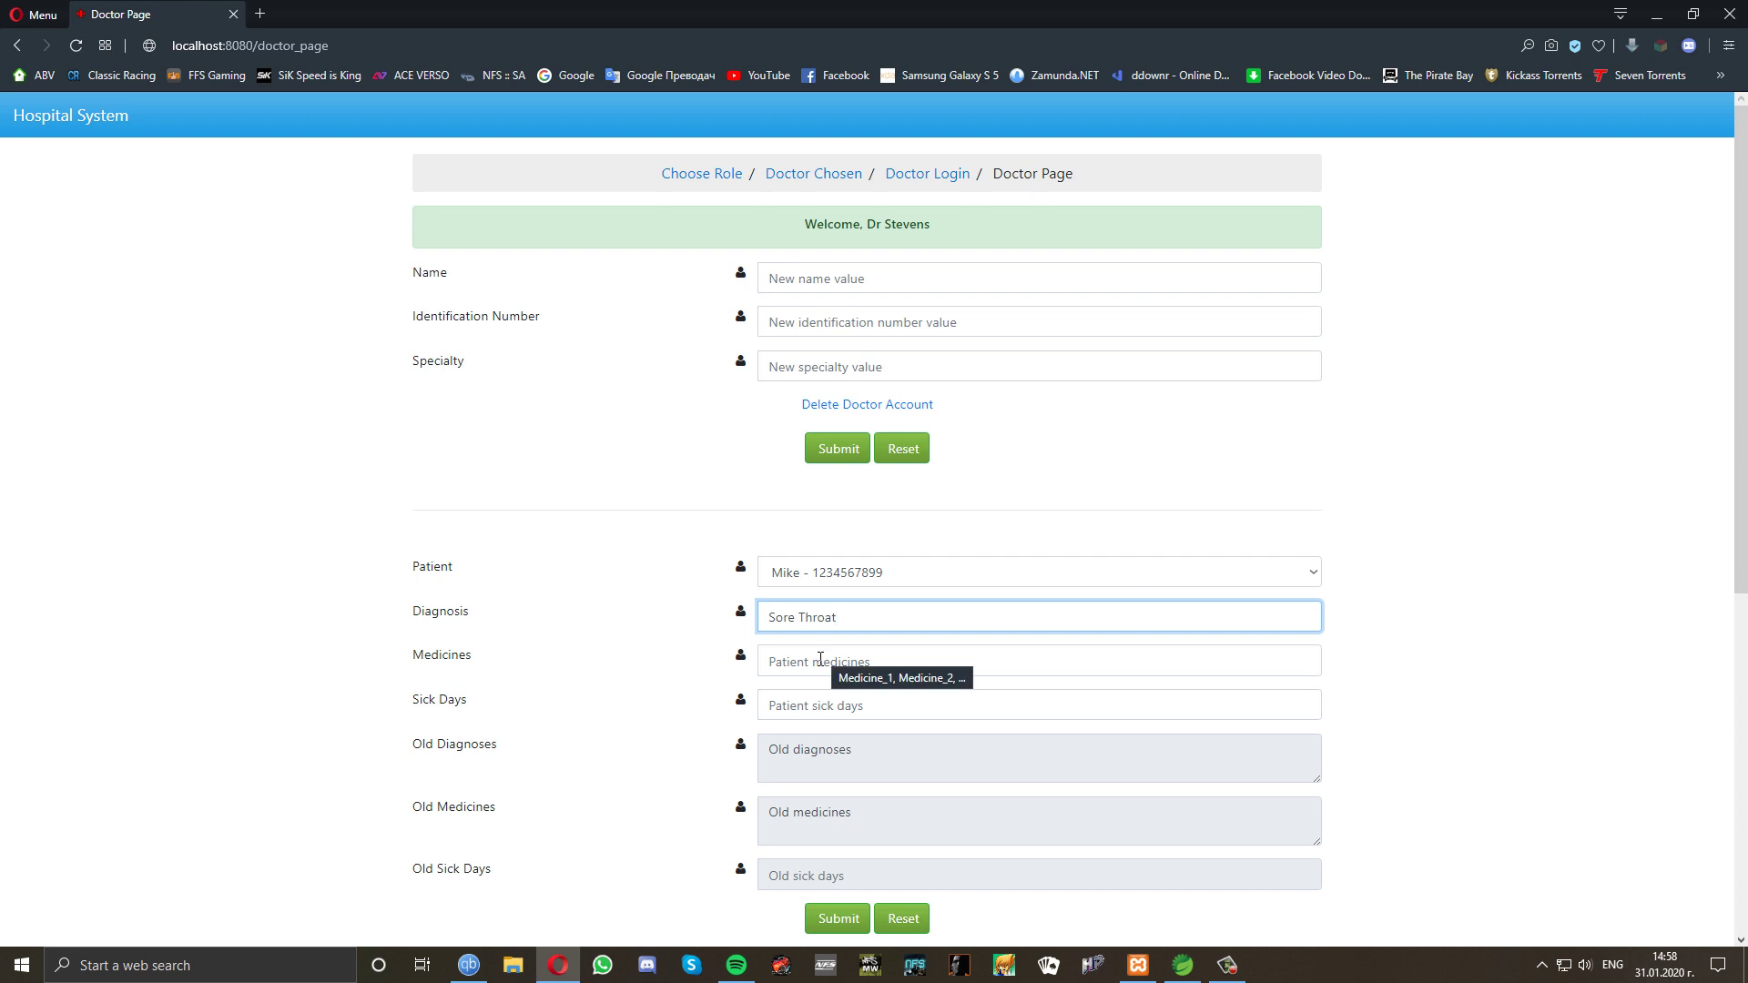
click(820, 666)
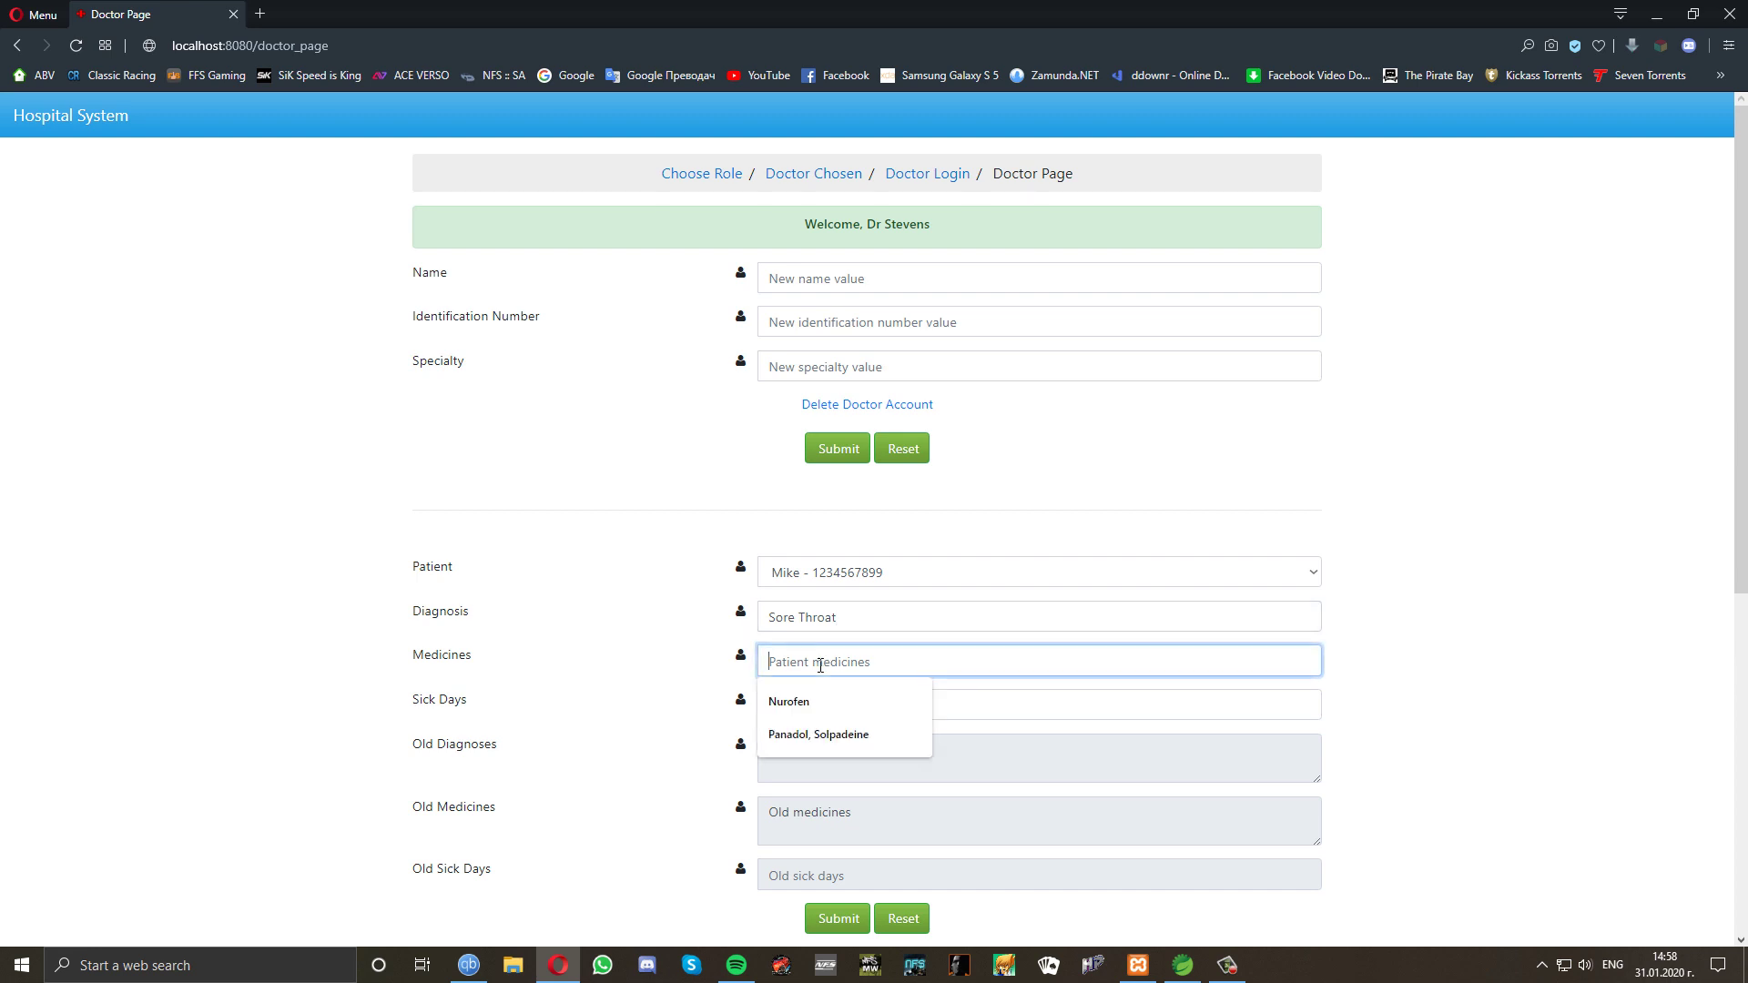
text(Go)
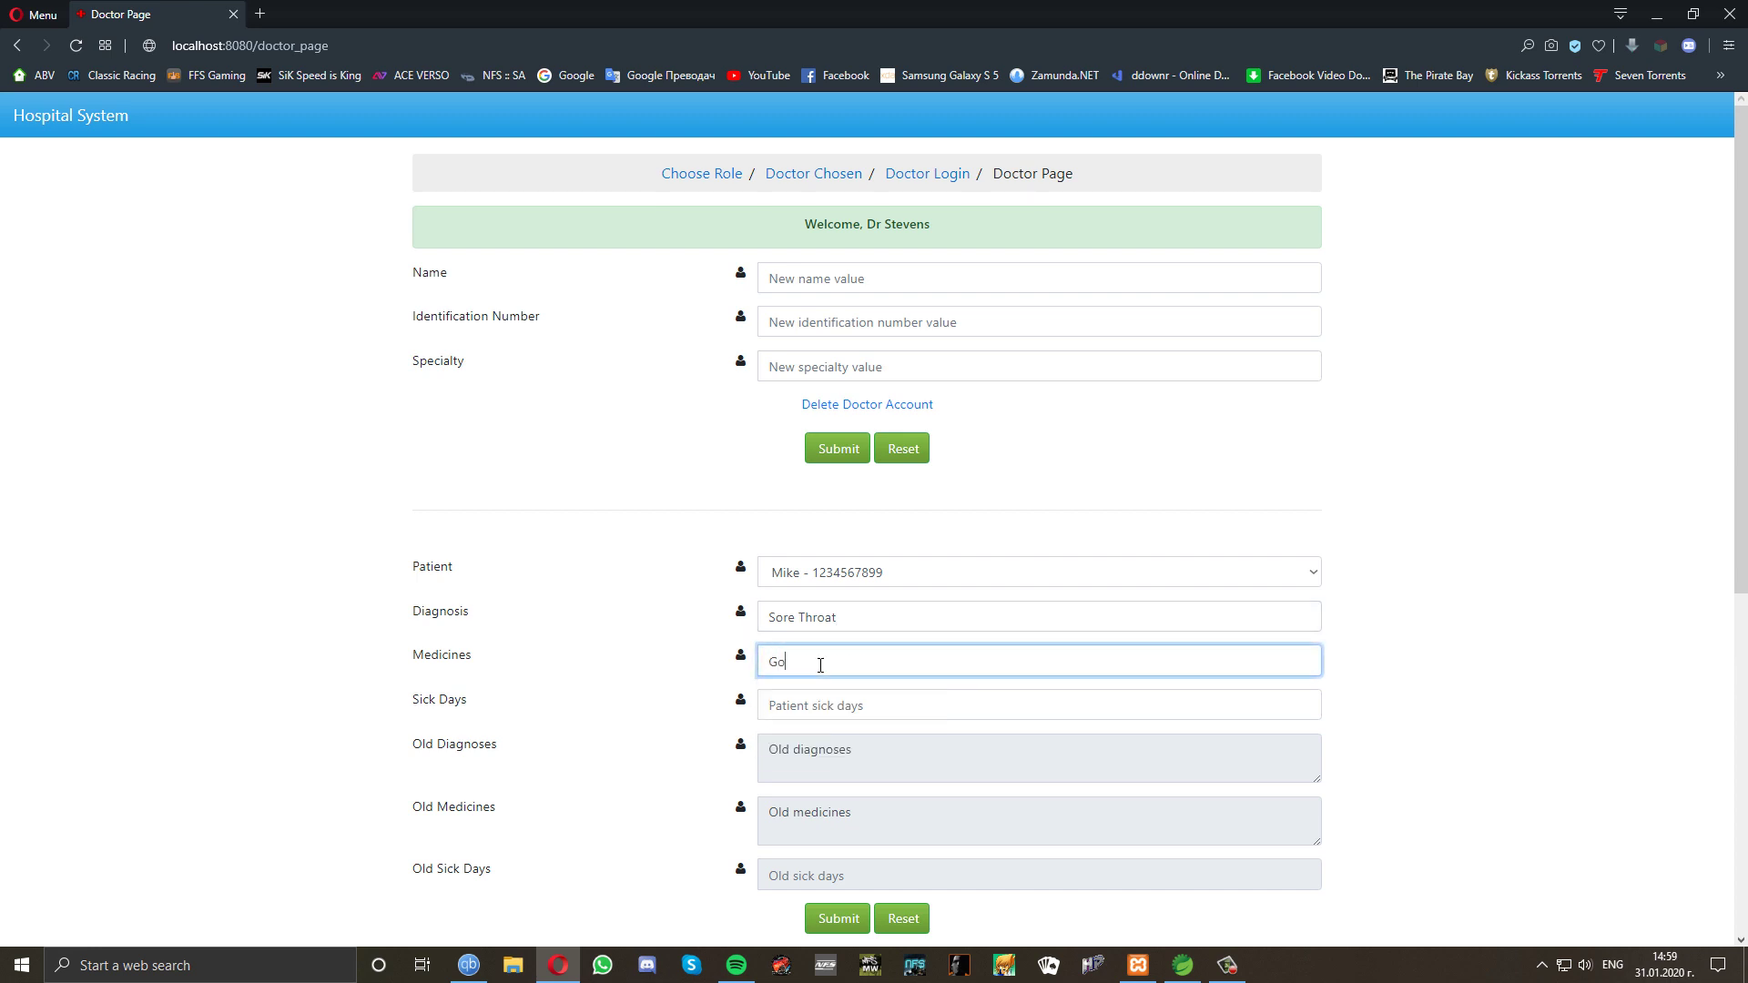
text(lamir, Salvigol)
click(839, 921)
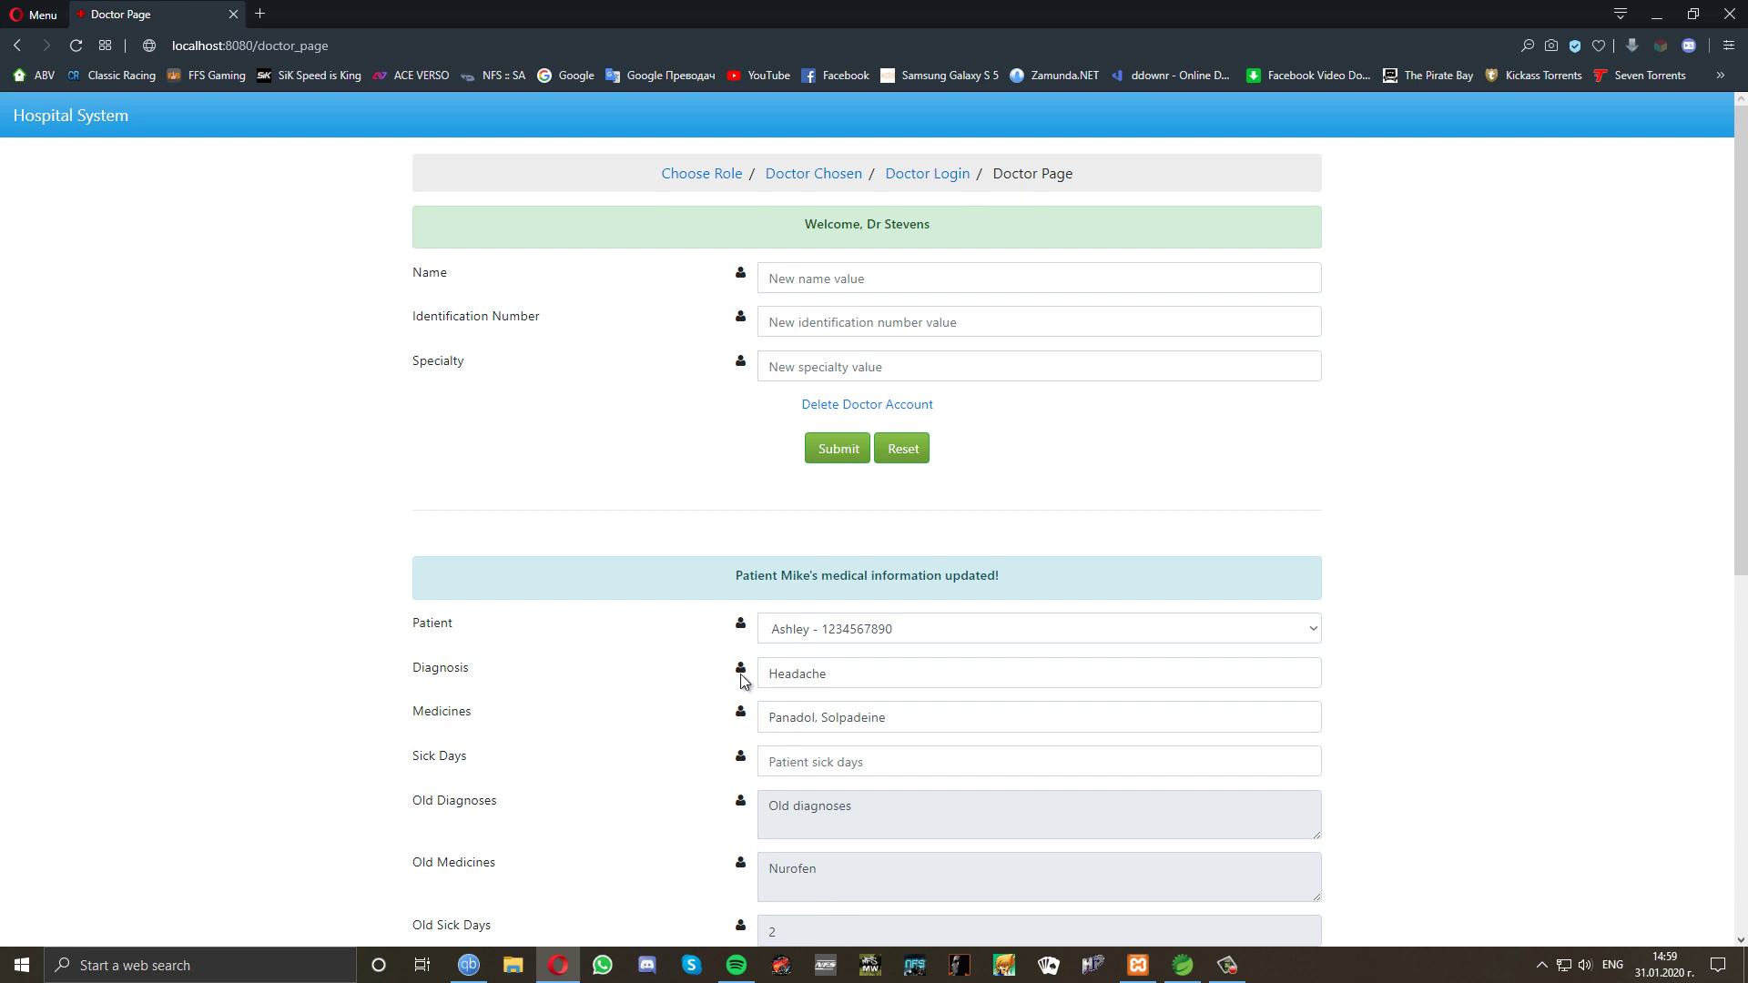
click(867, 635)
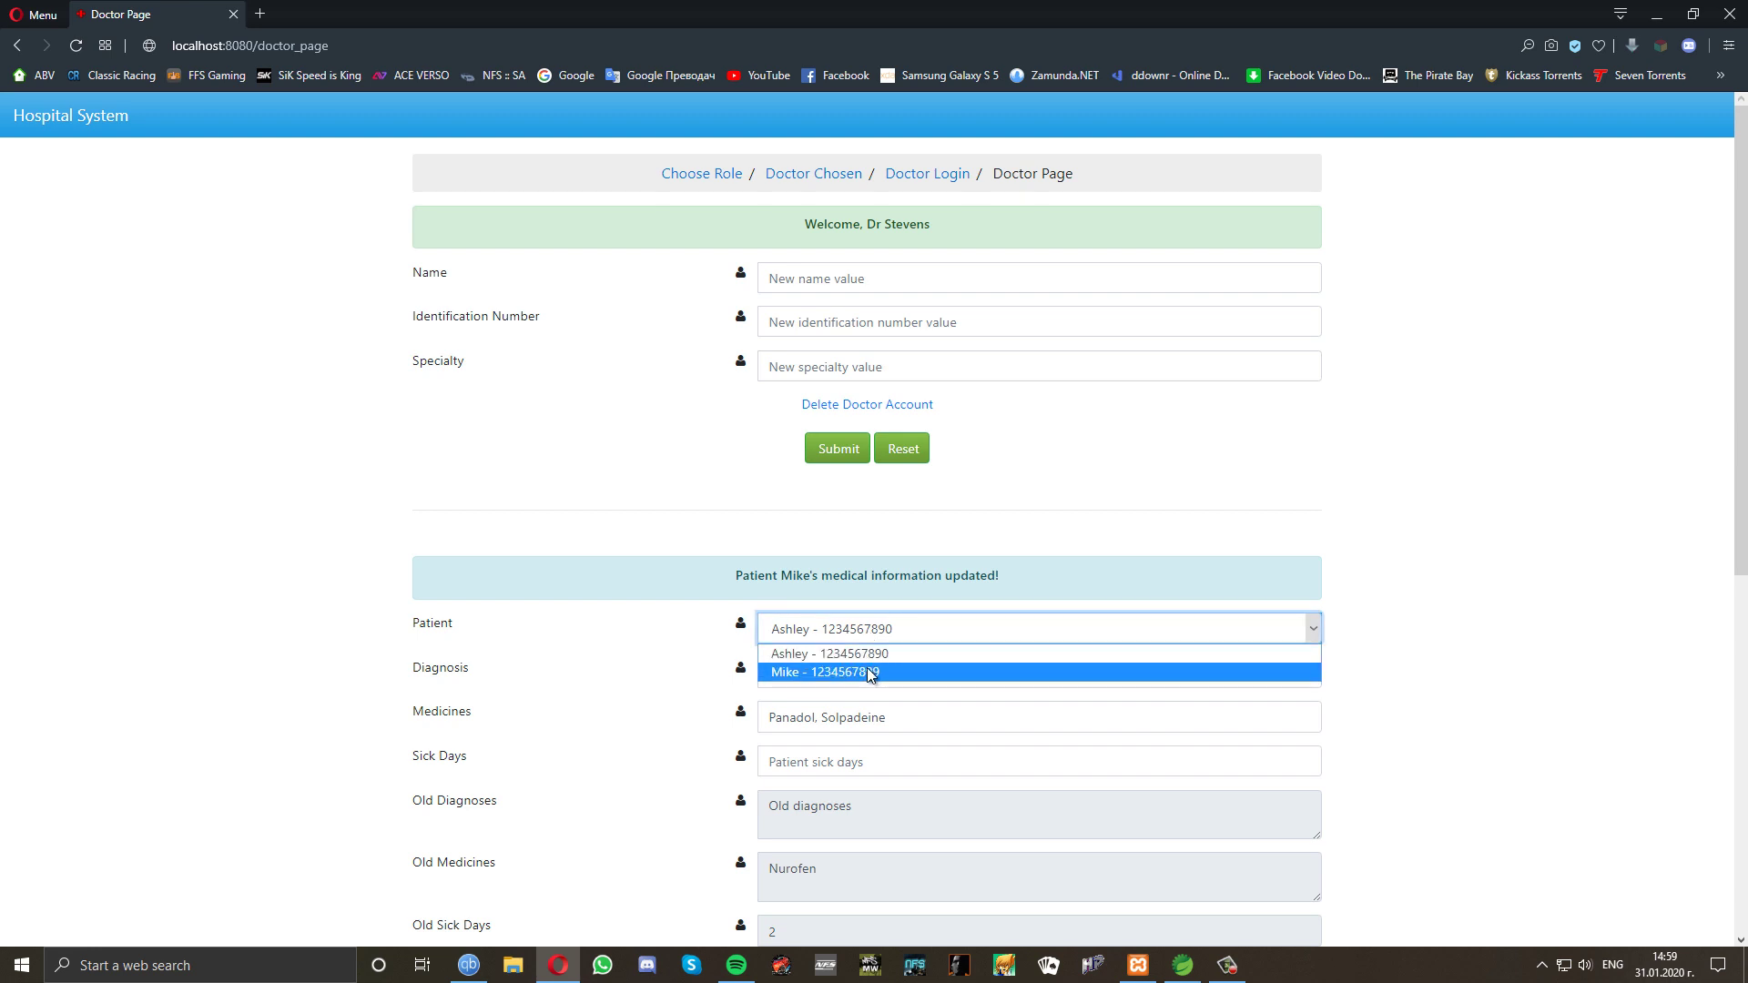
click(867, 672)
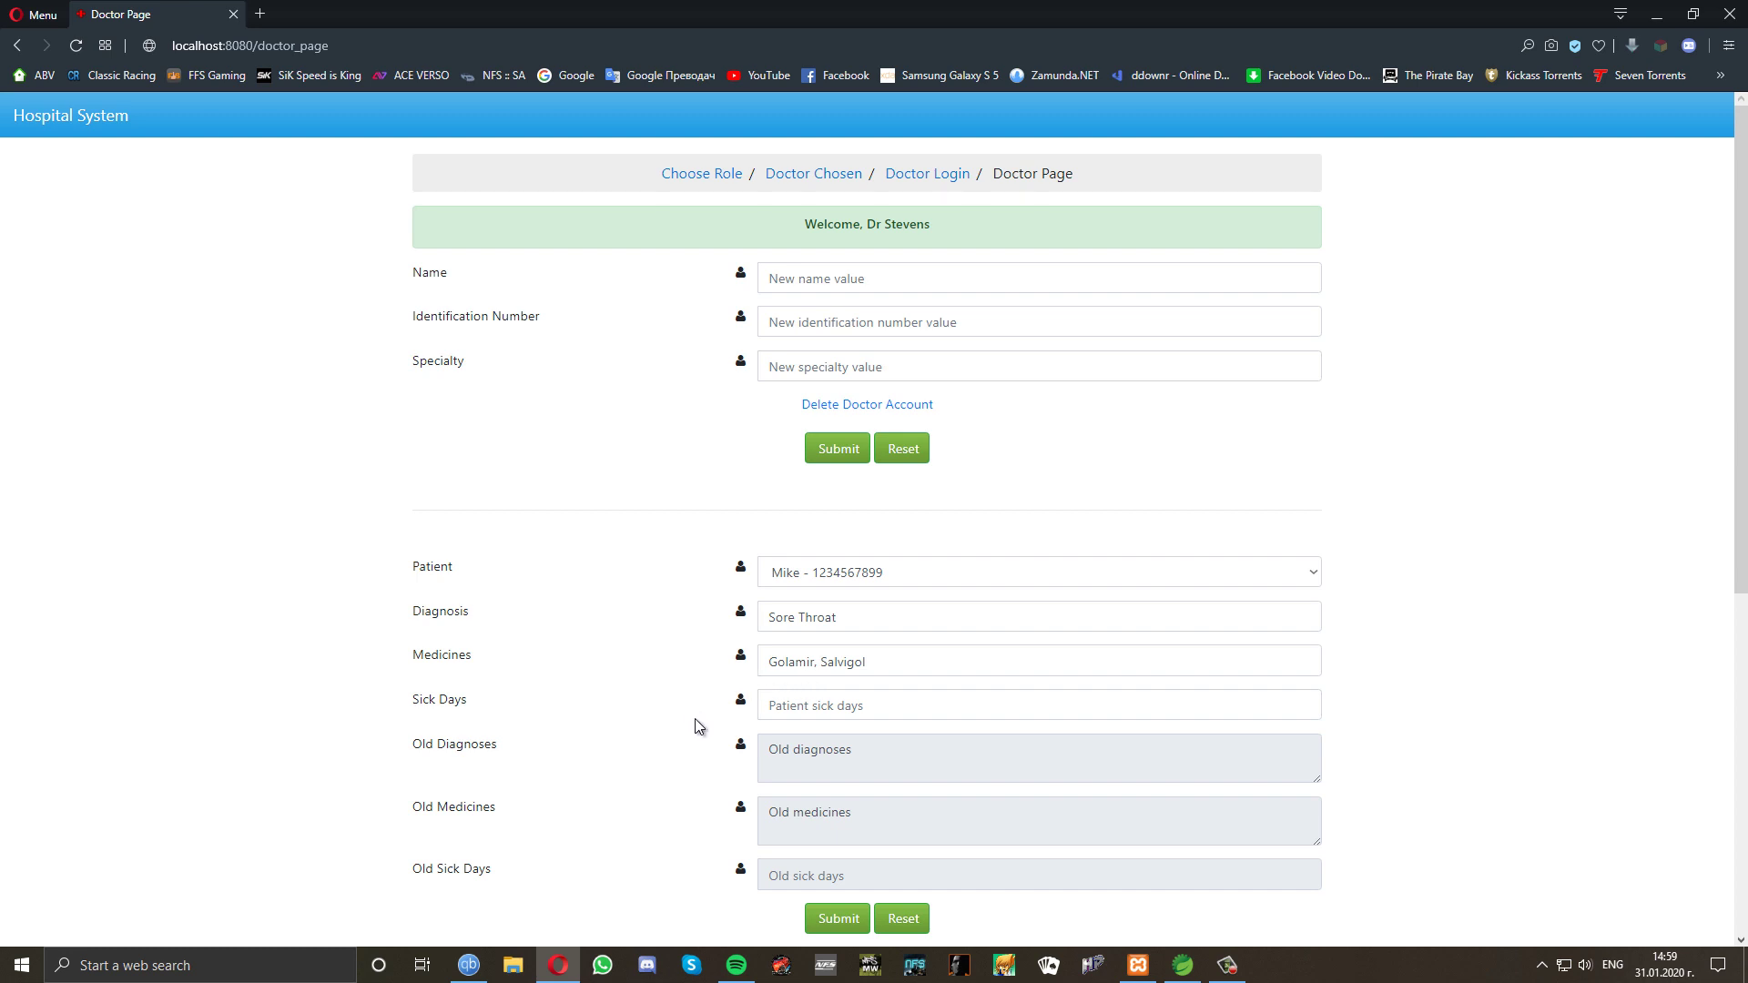
Search patients by diagnosis 'Sore Throat' and review the single matching result.
scroll(691, 717, down, 5)
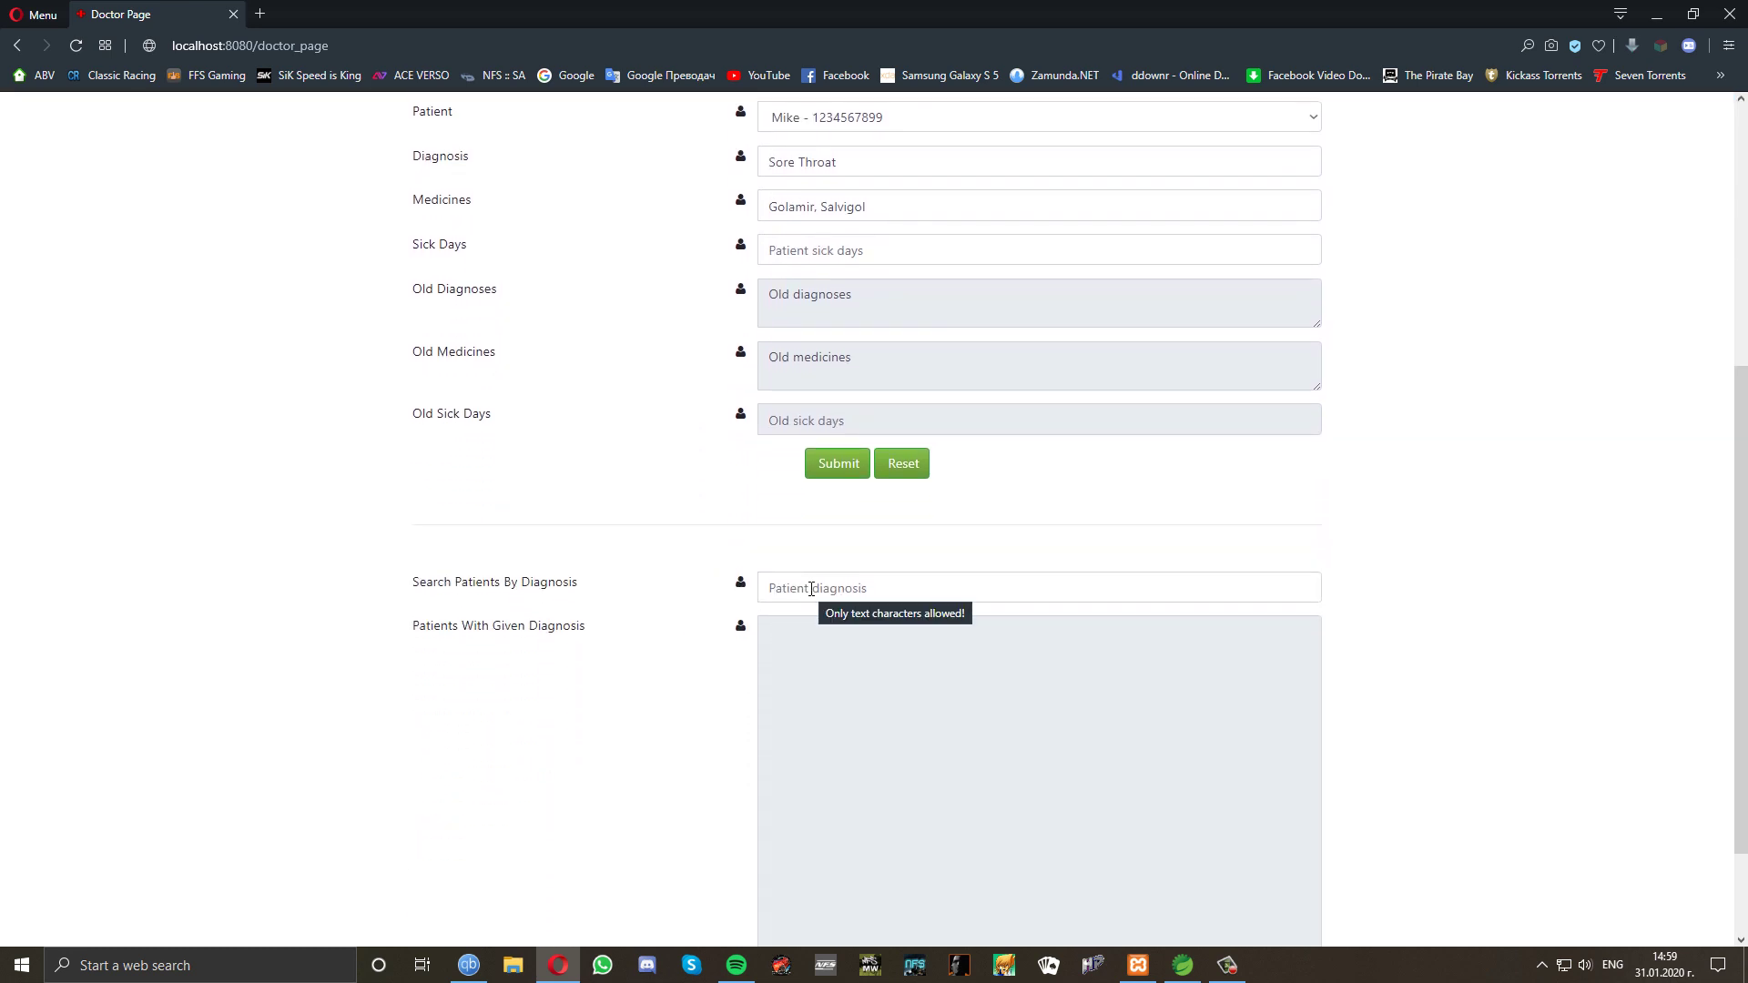
click(811, 589)
text(S)
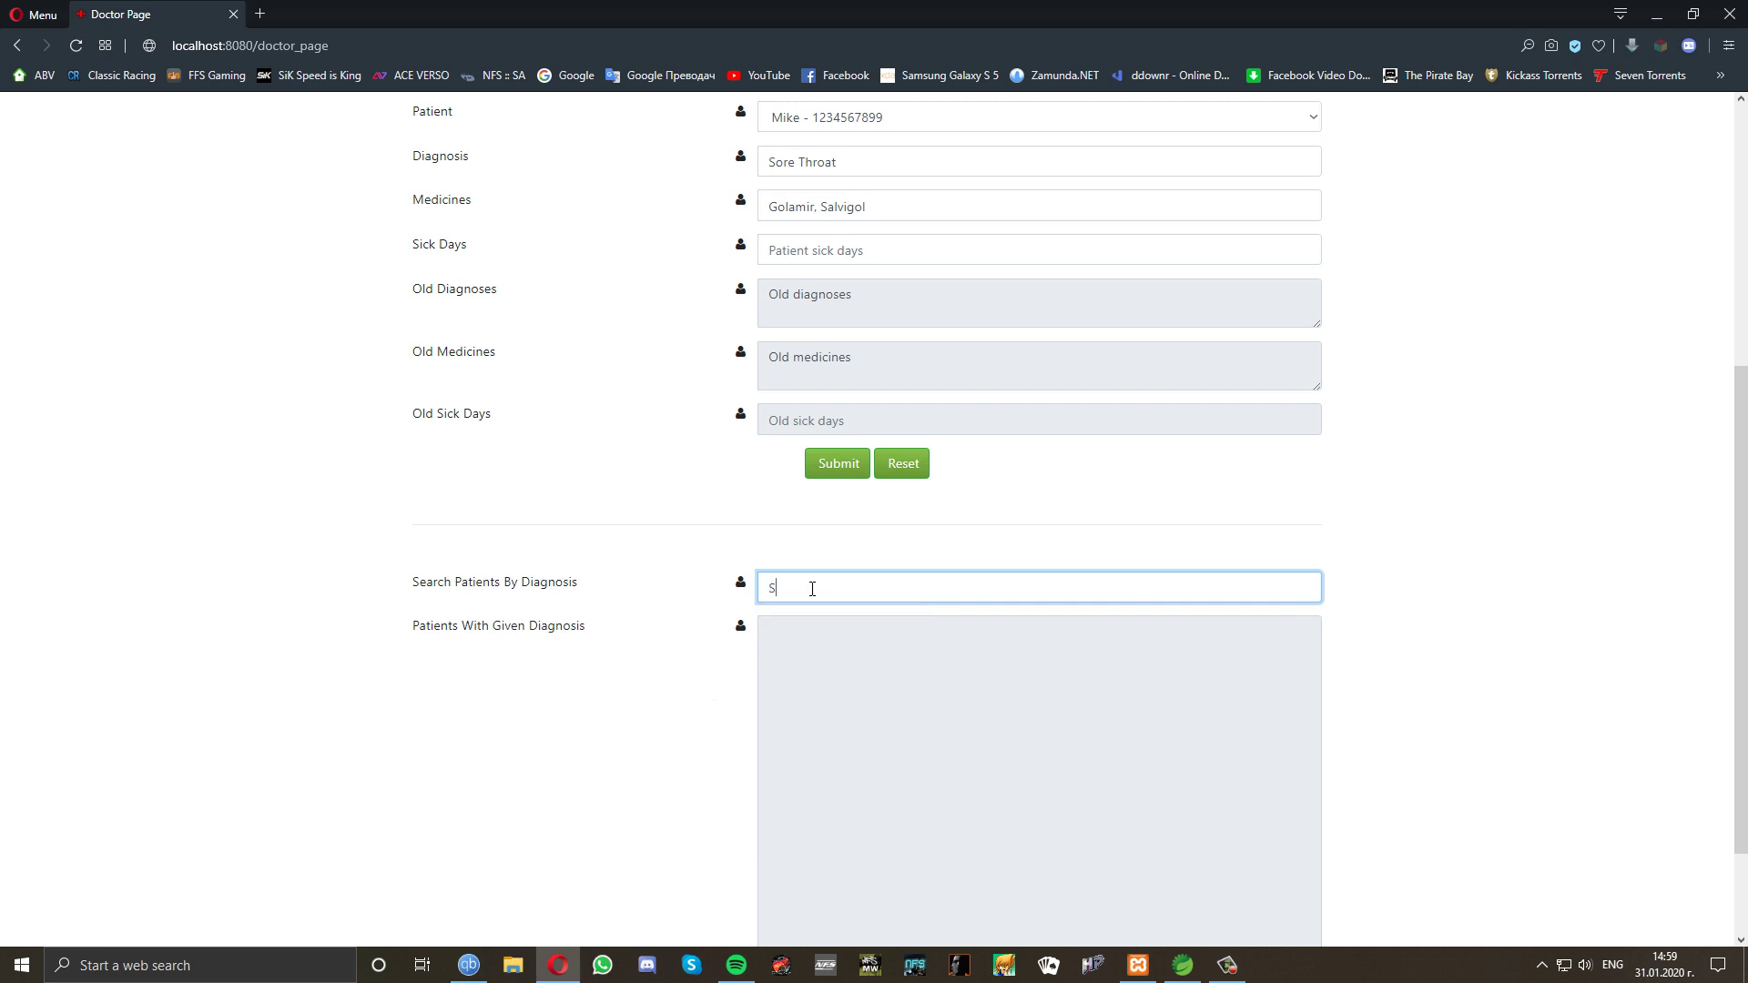
text(ore Throat)
scroll(692, 725, down, 2)
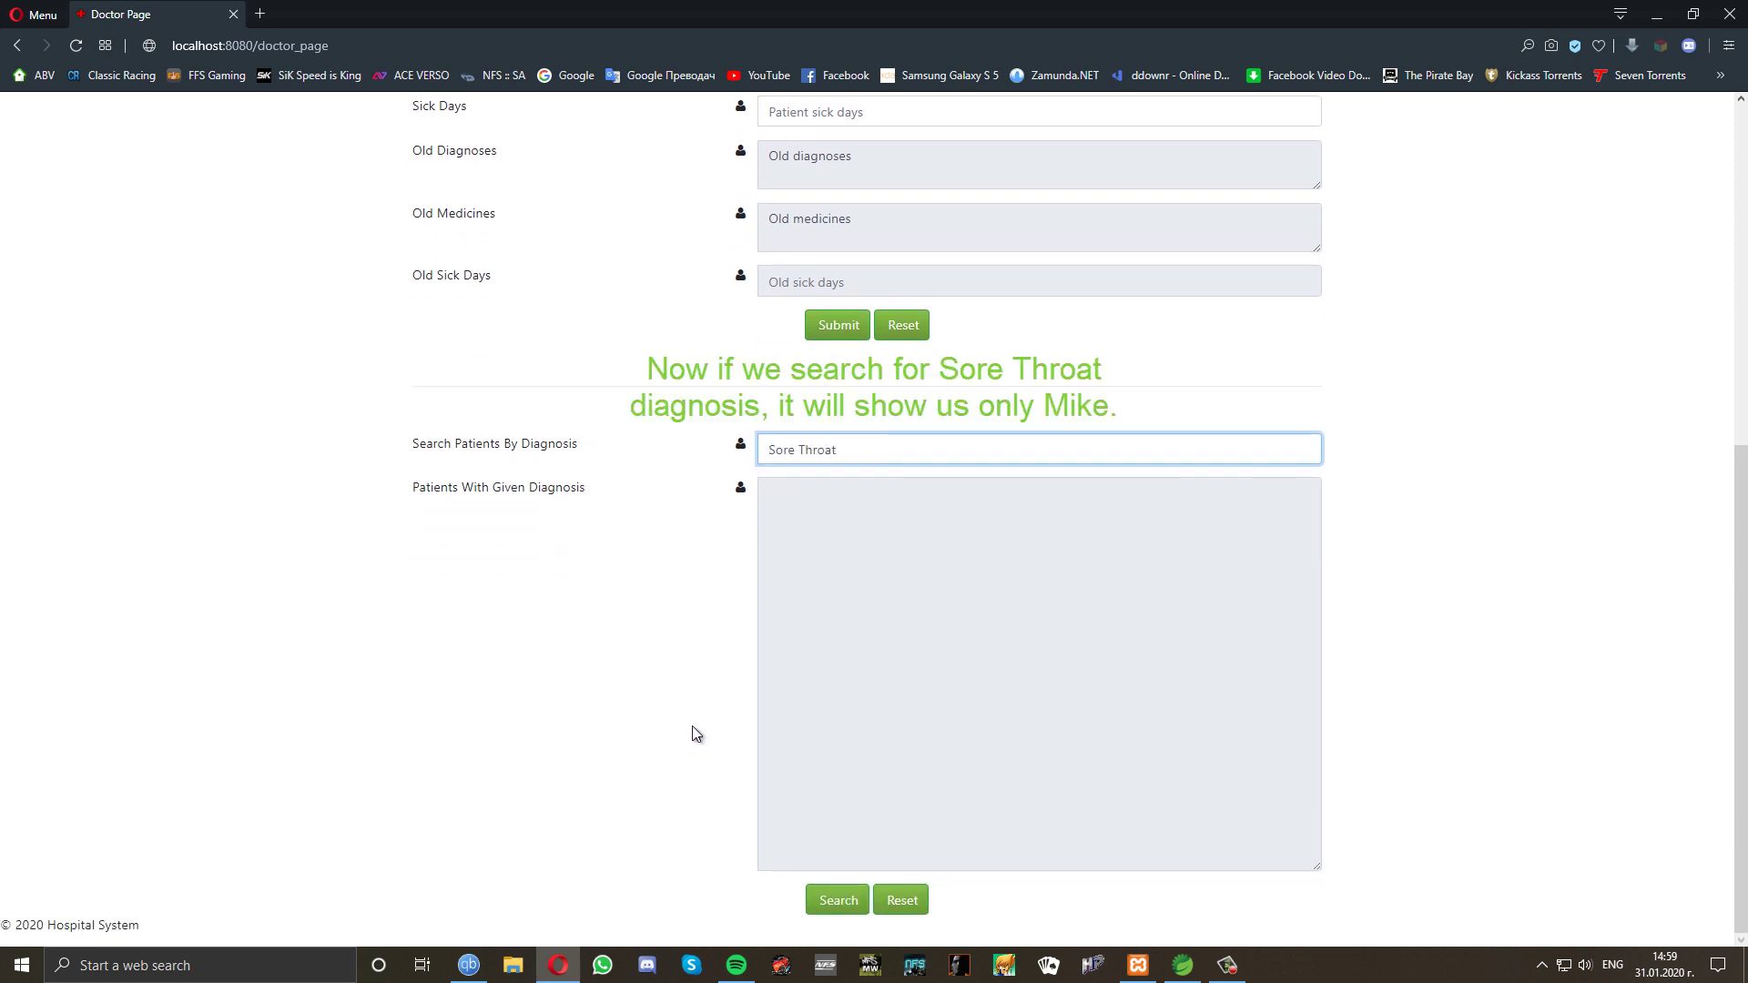
click(836, 904)
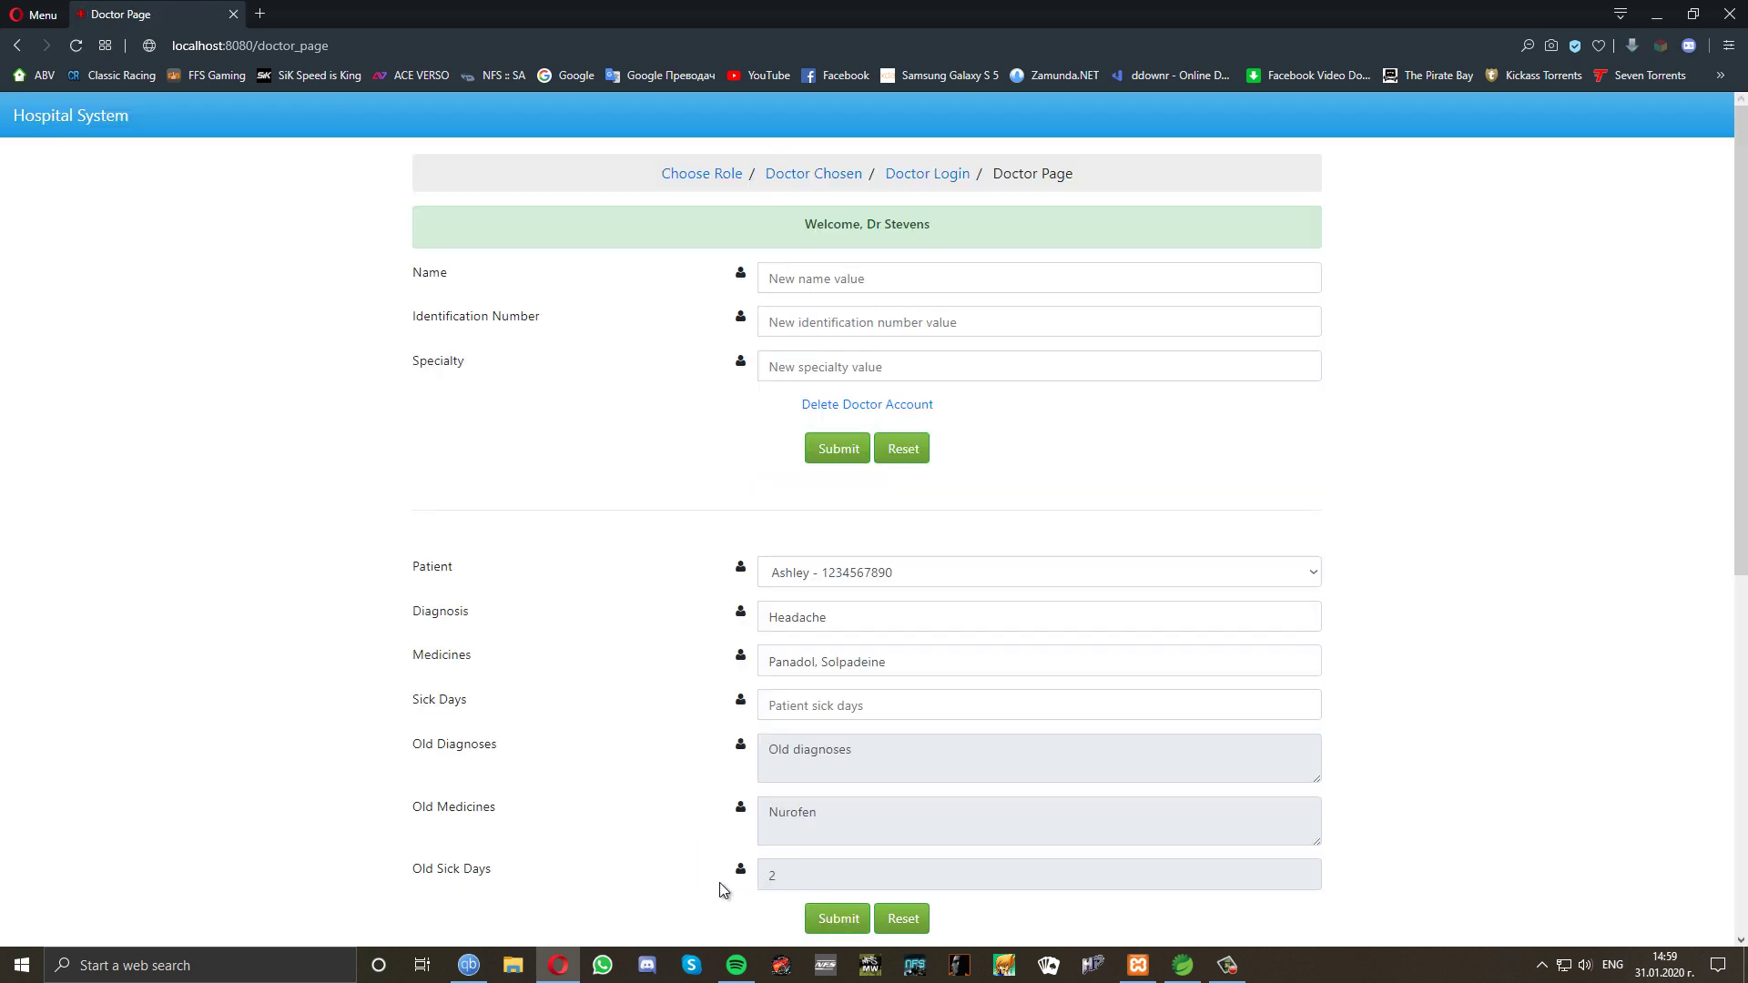
scroll(721, 885, down, 7)
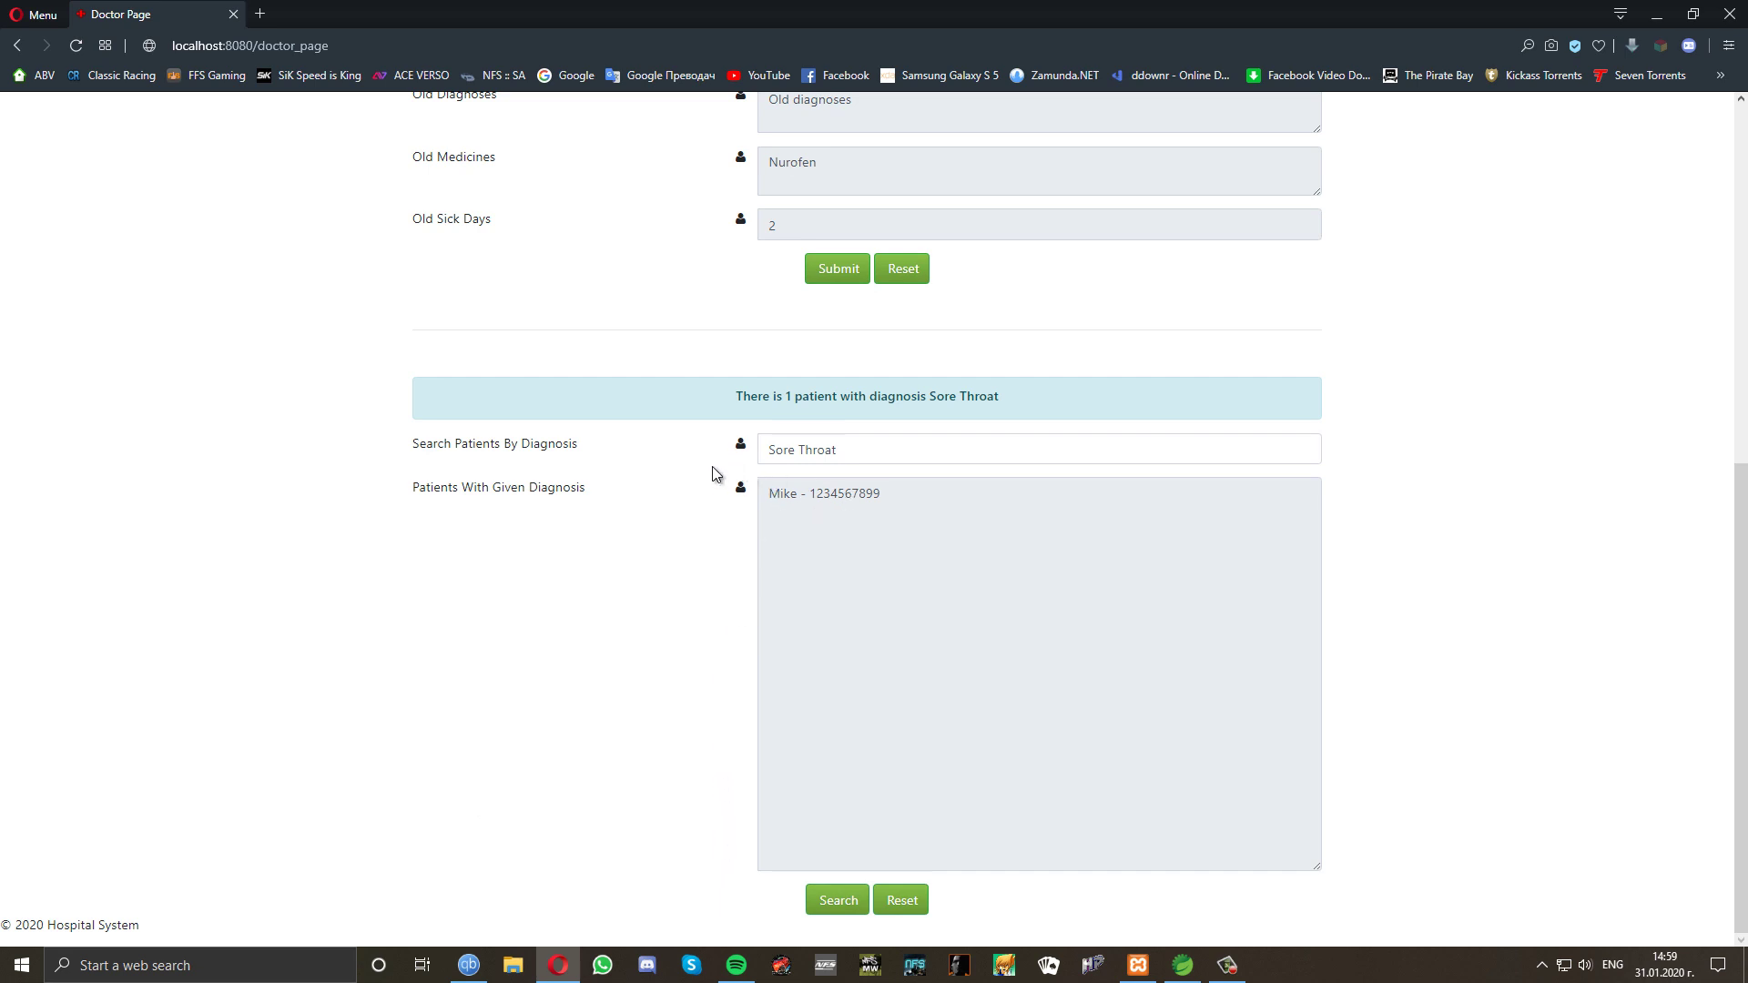
scroll(706, 483, up, 7)
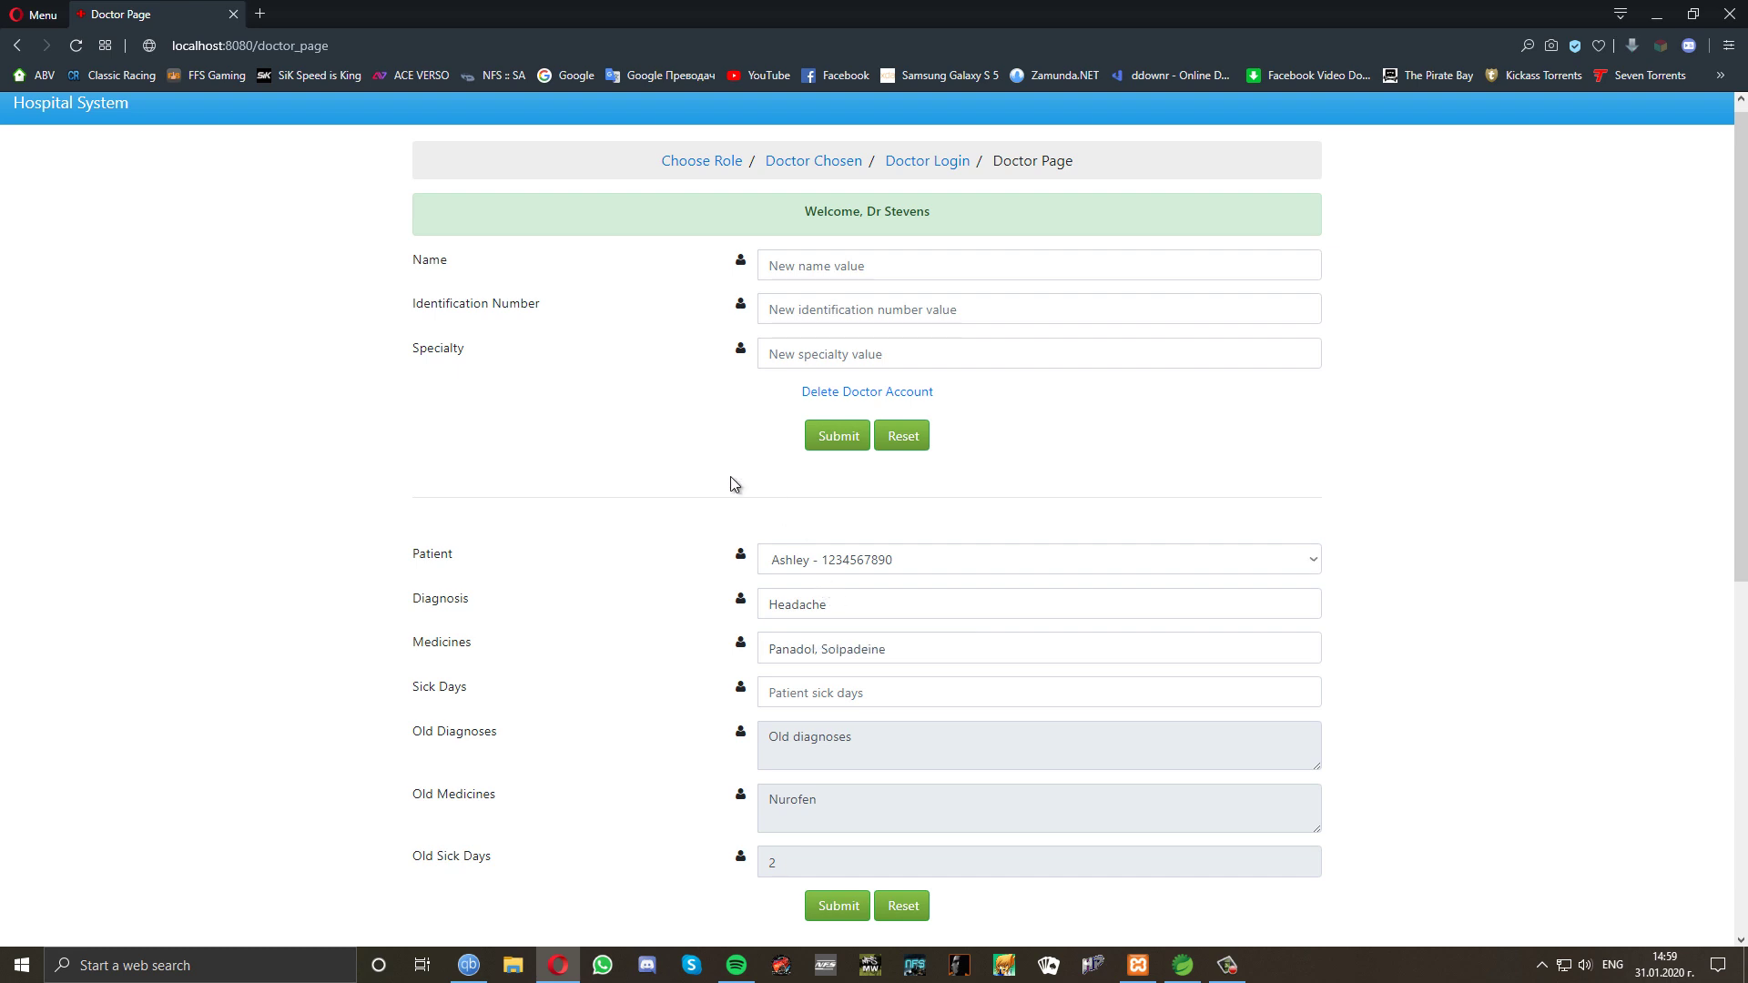
scroll(700, 436, up, 1)
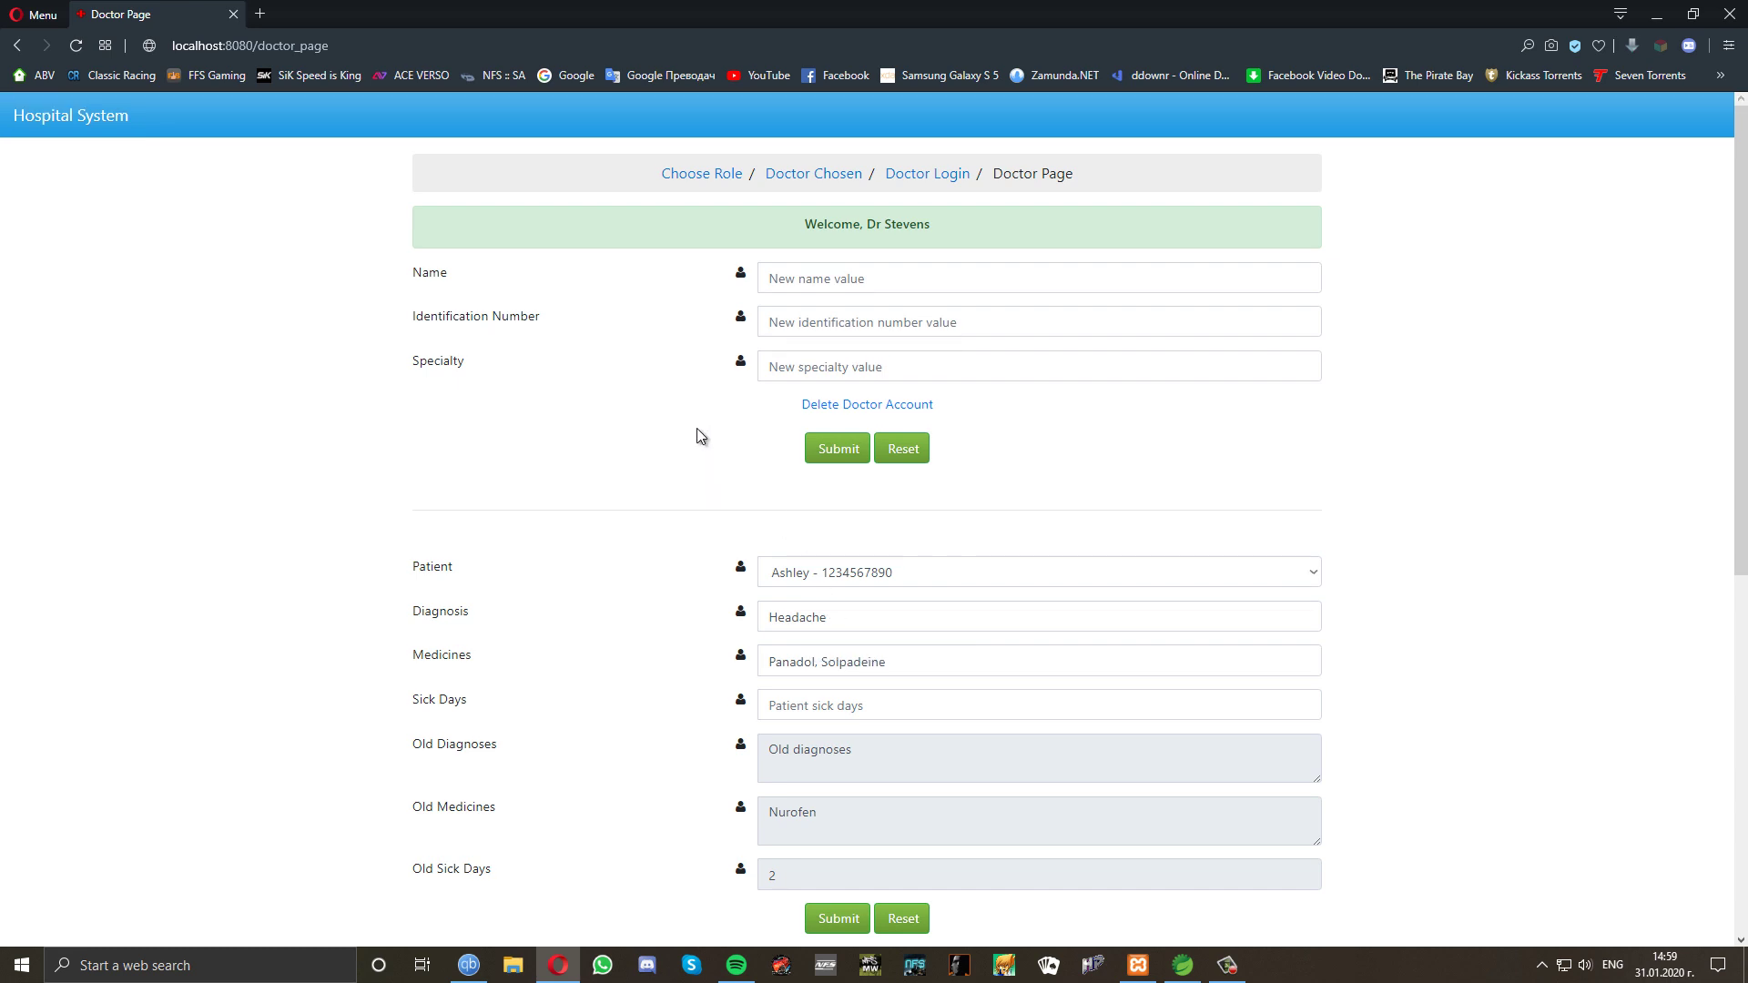
Log back in as the first patient and submit the record with Insured ticked.
click(701, 175)
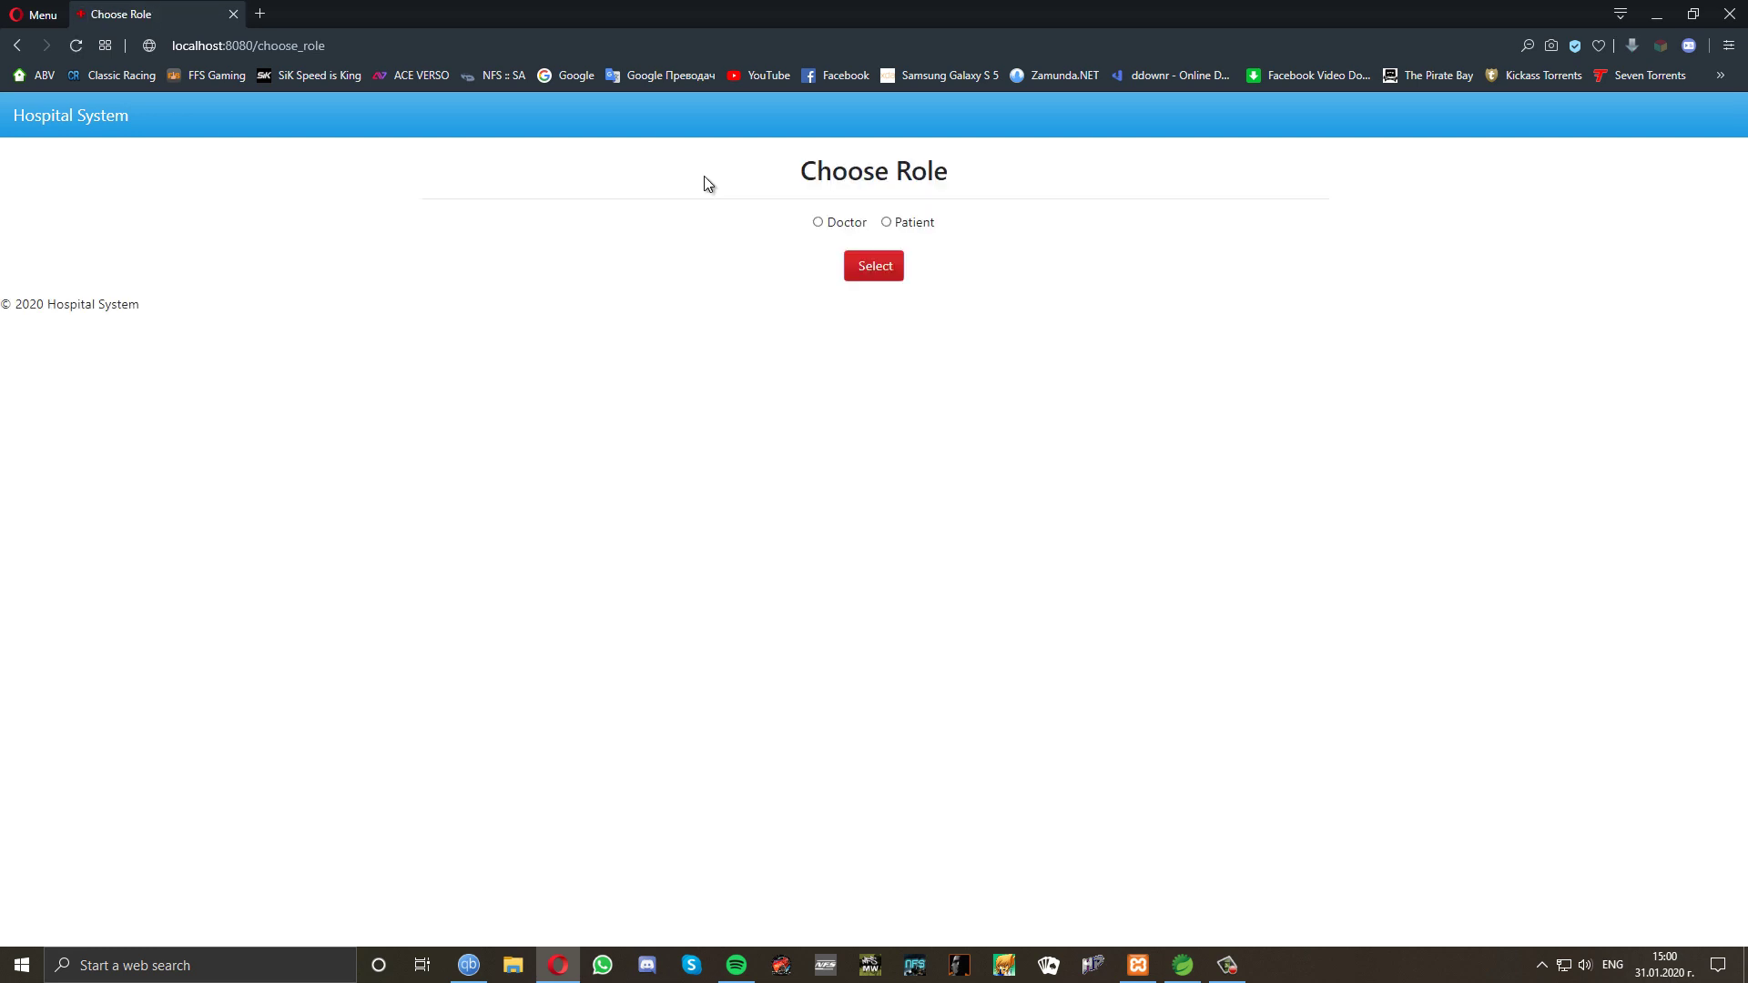
click(887, 222)
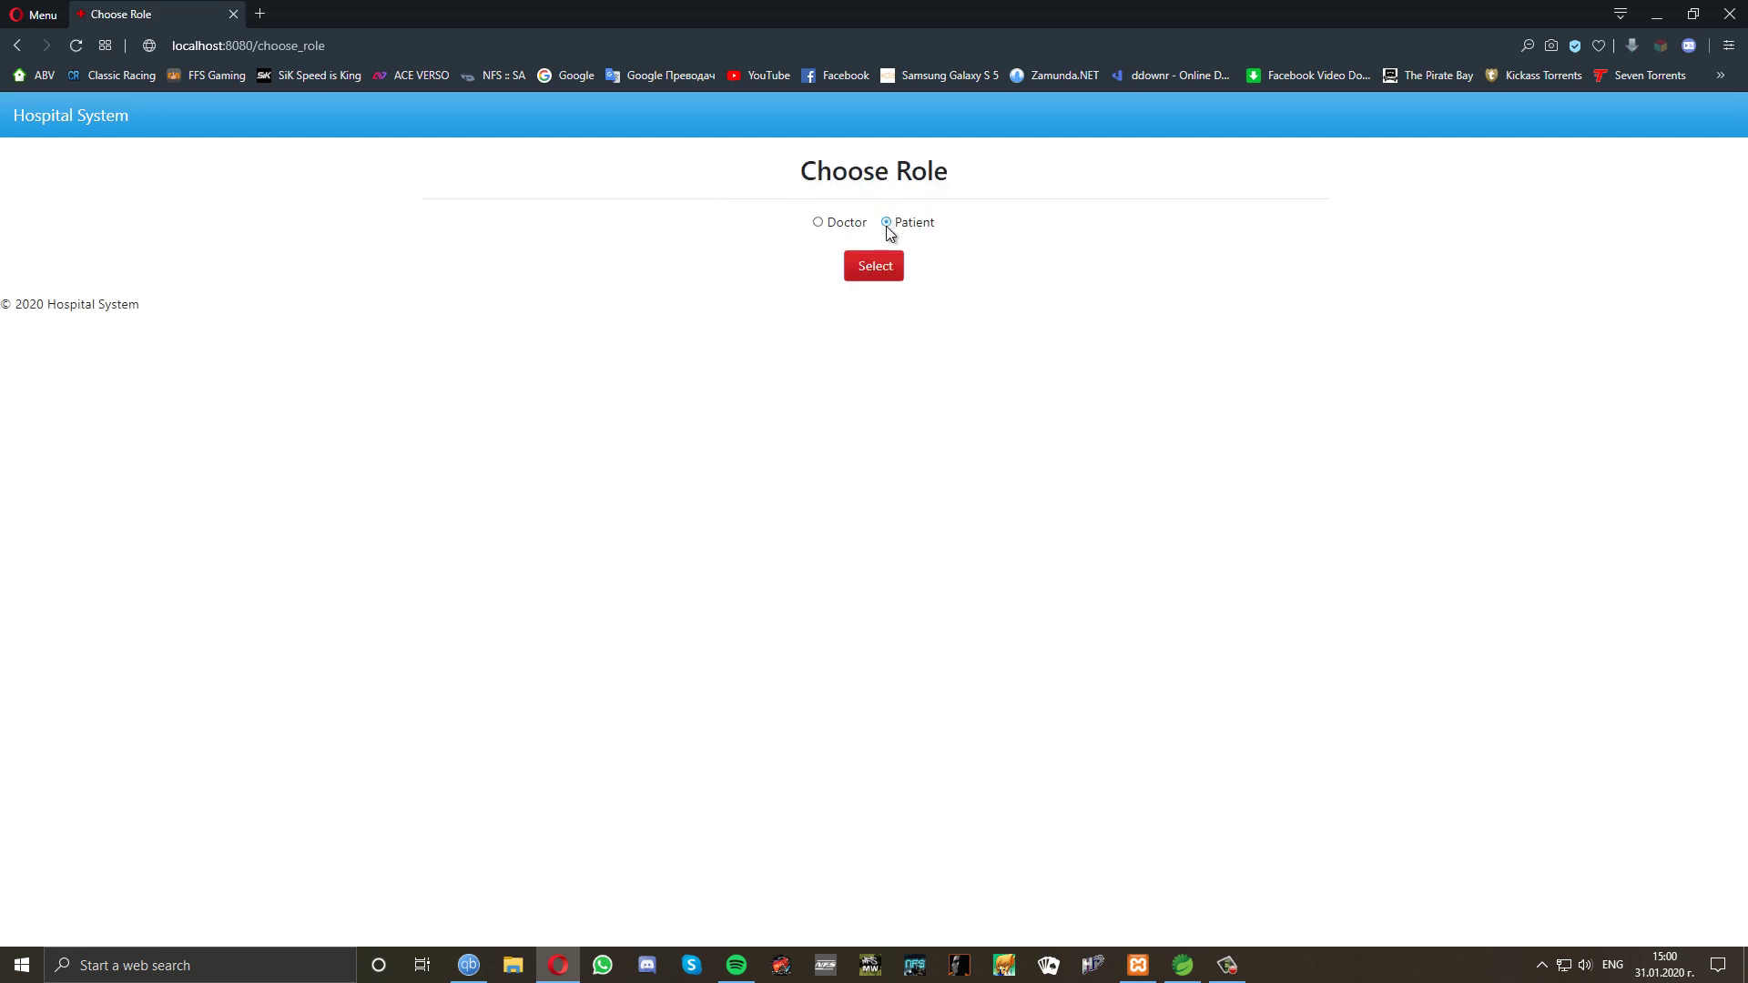
click(864, 270)
click(867, 284)
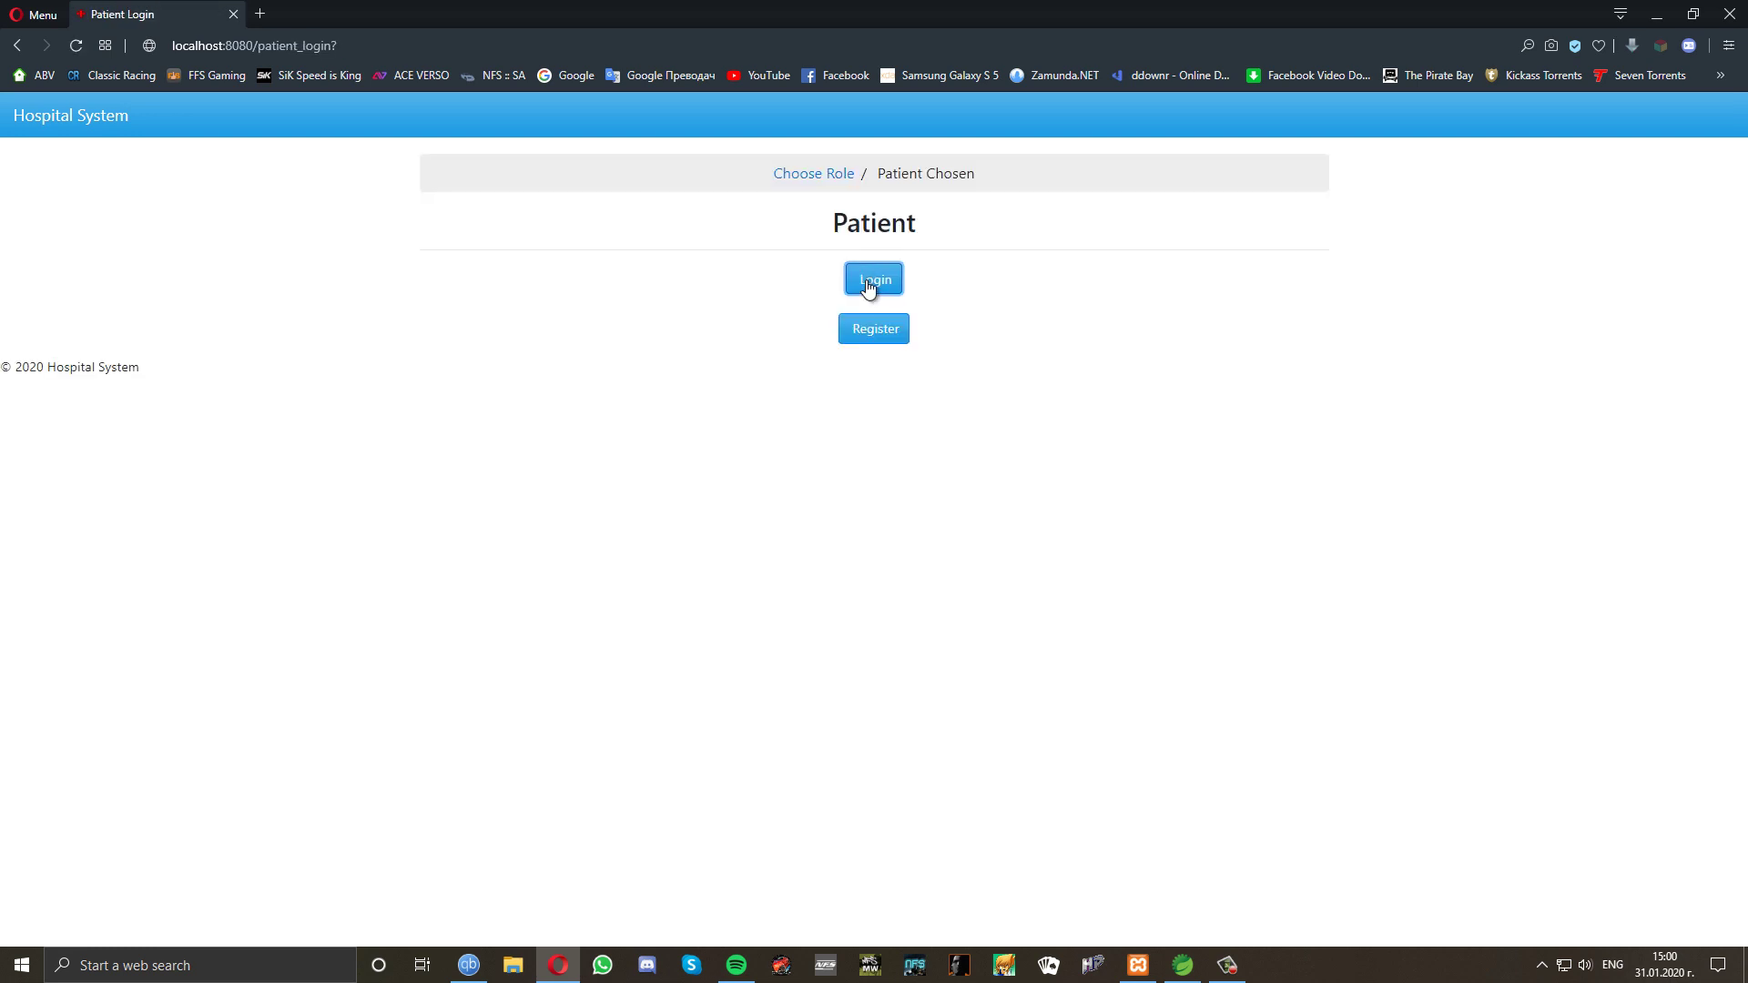
click(652, 304)
click(561, 330)
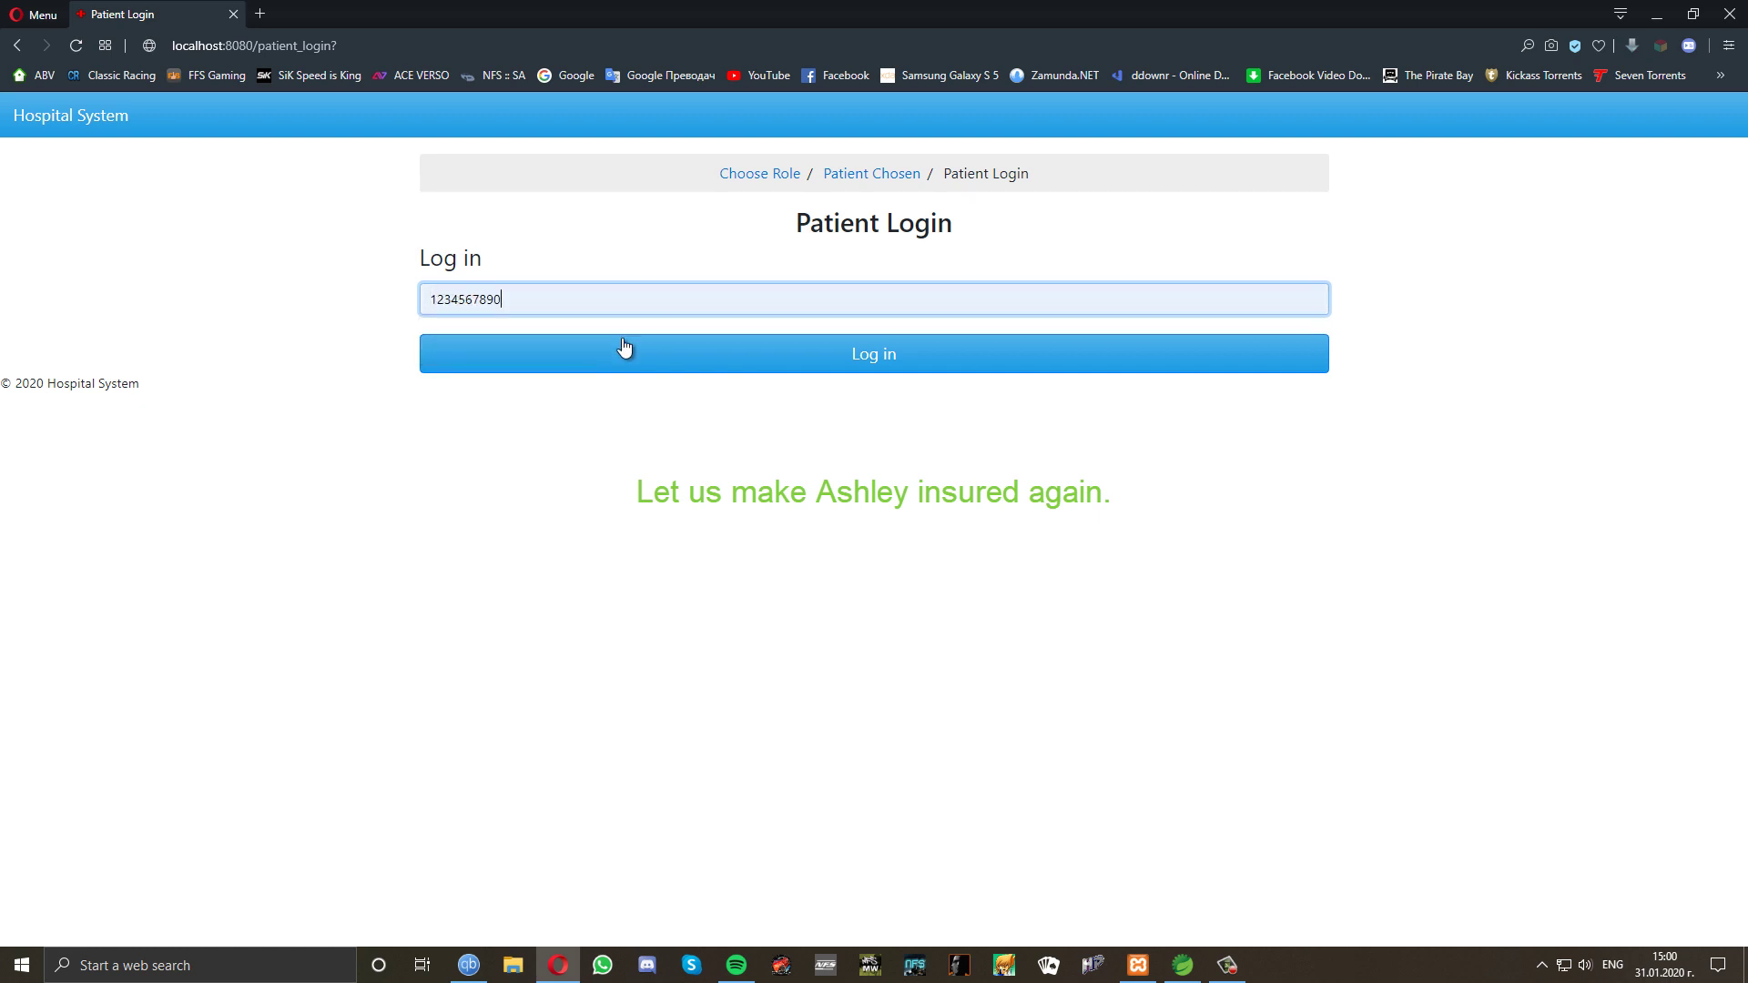
click(726, 358)
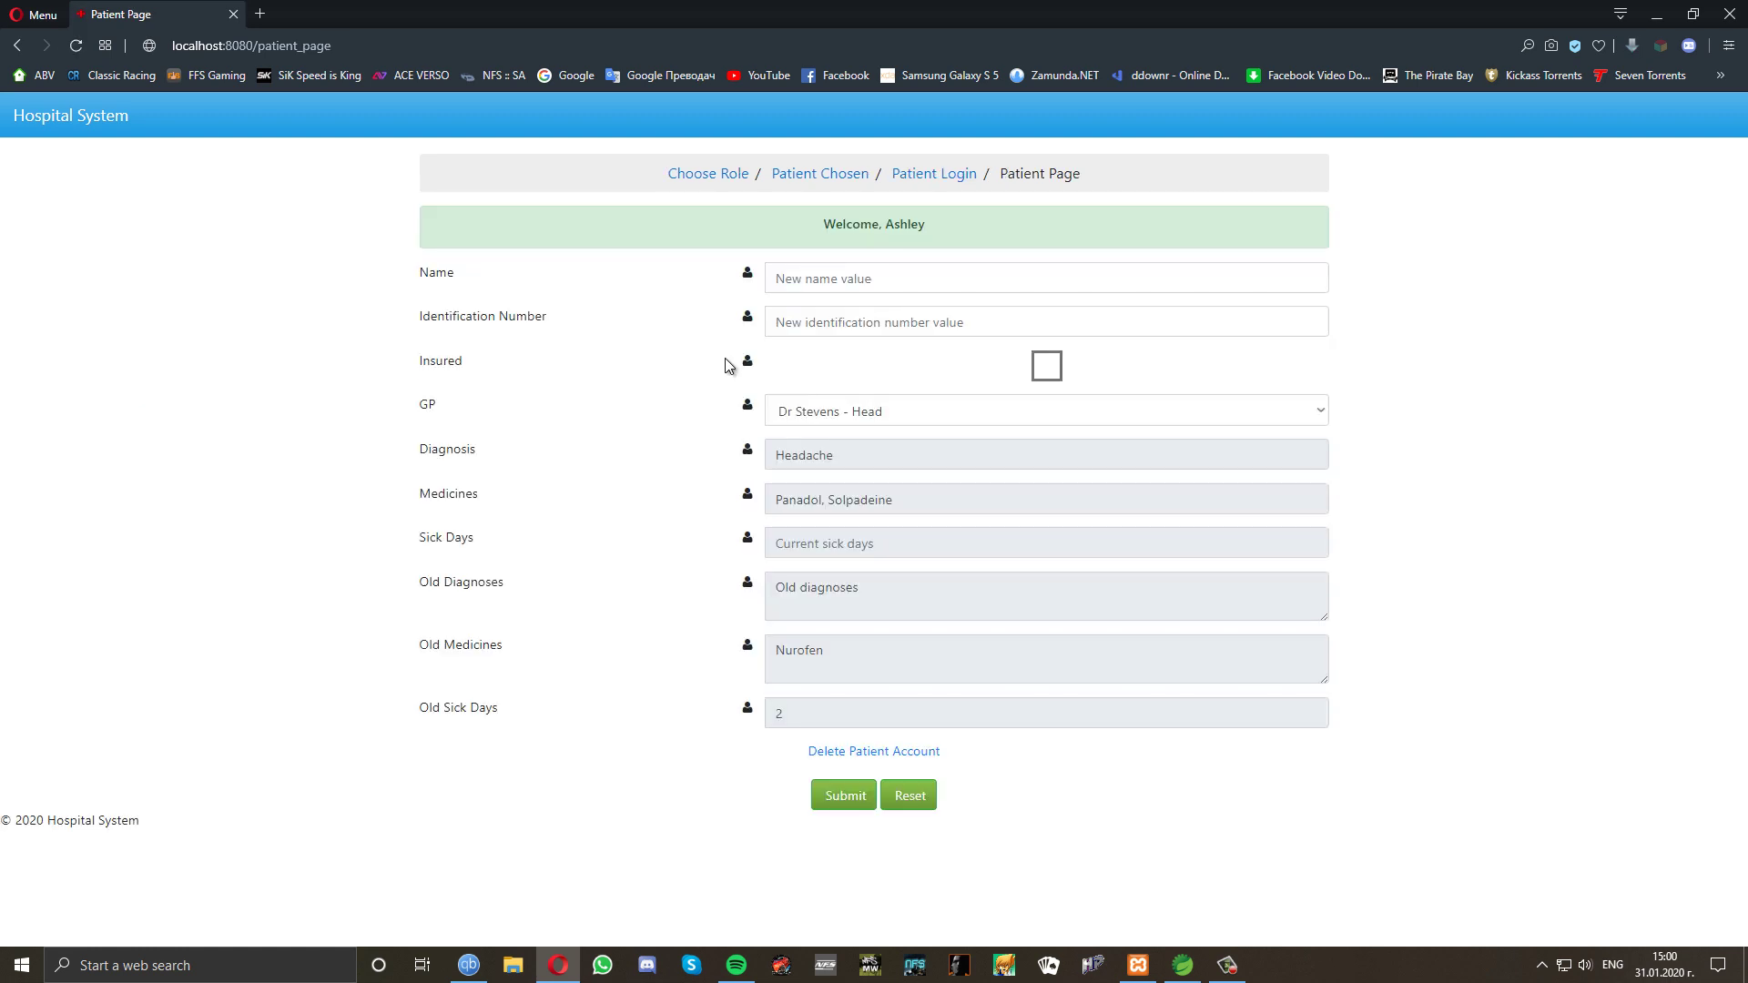
click(1048, 368)
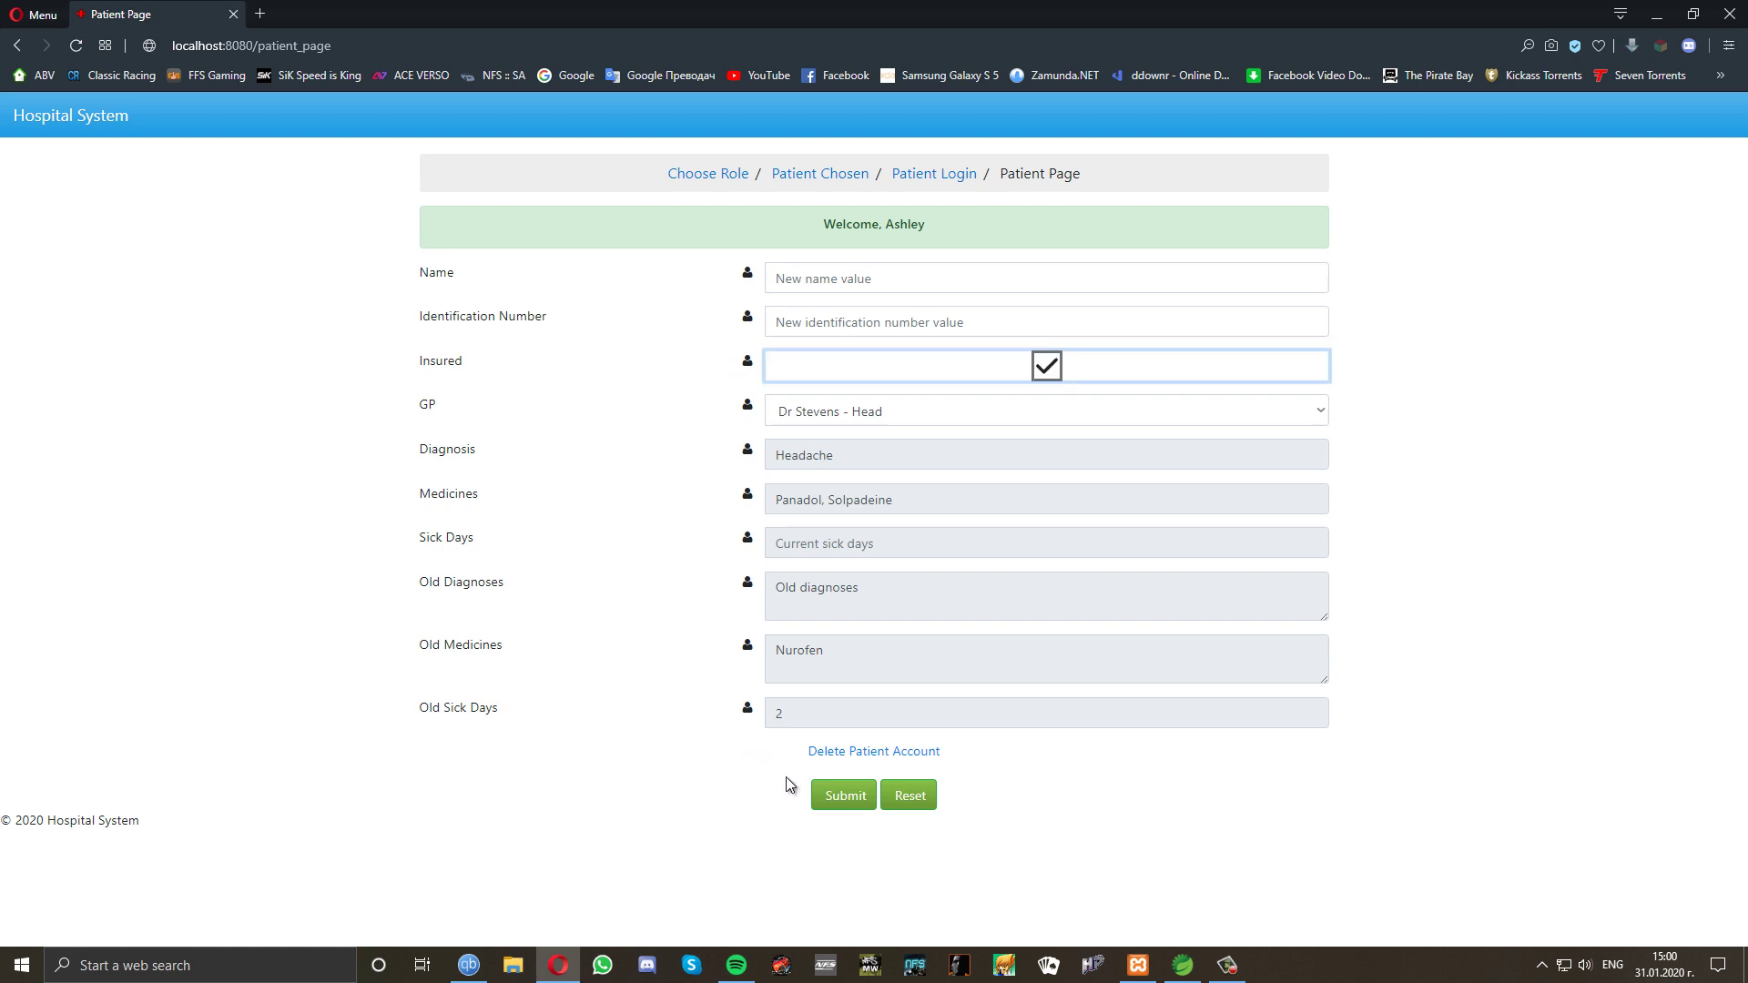
click(841, 797)
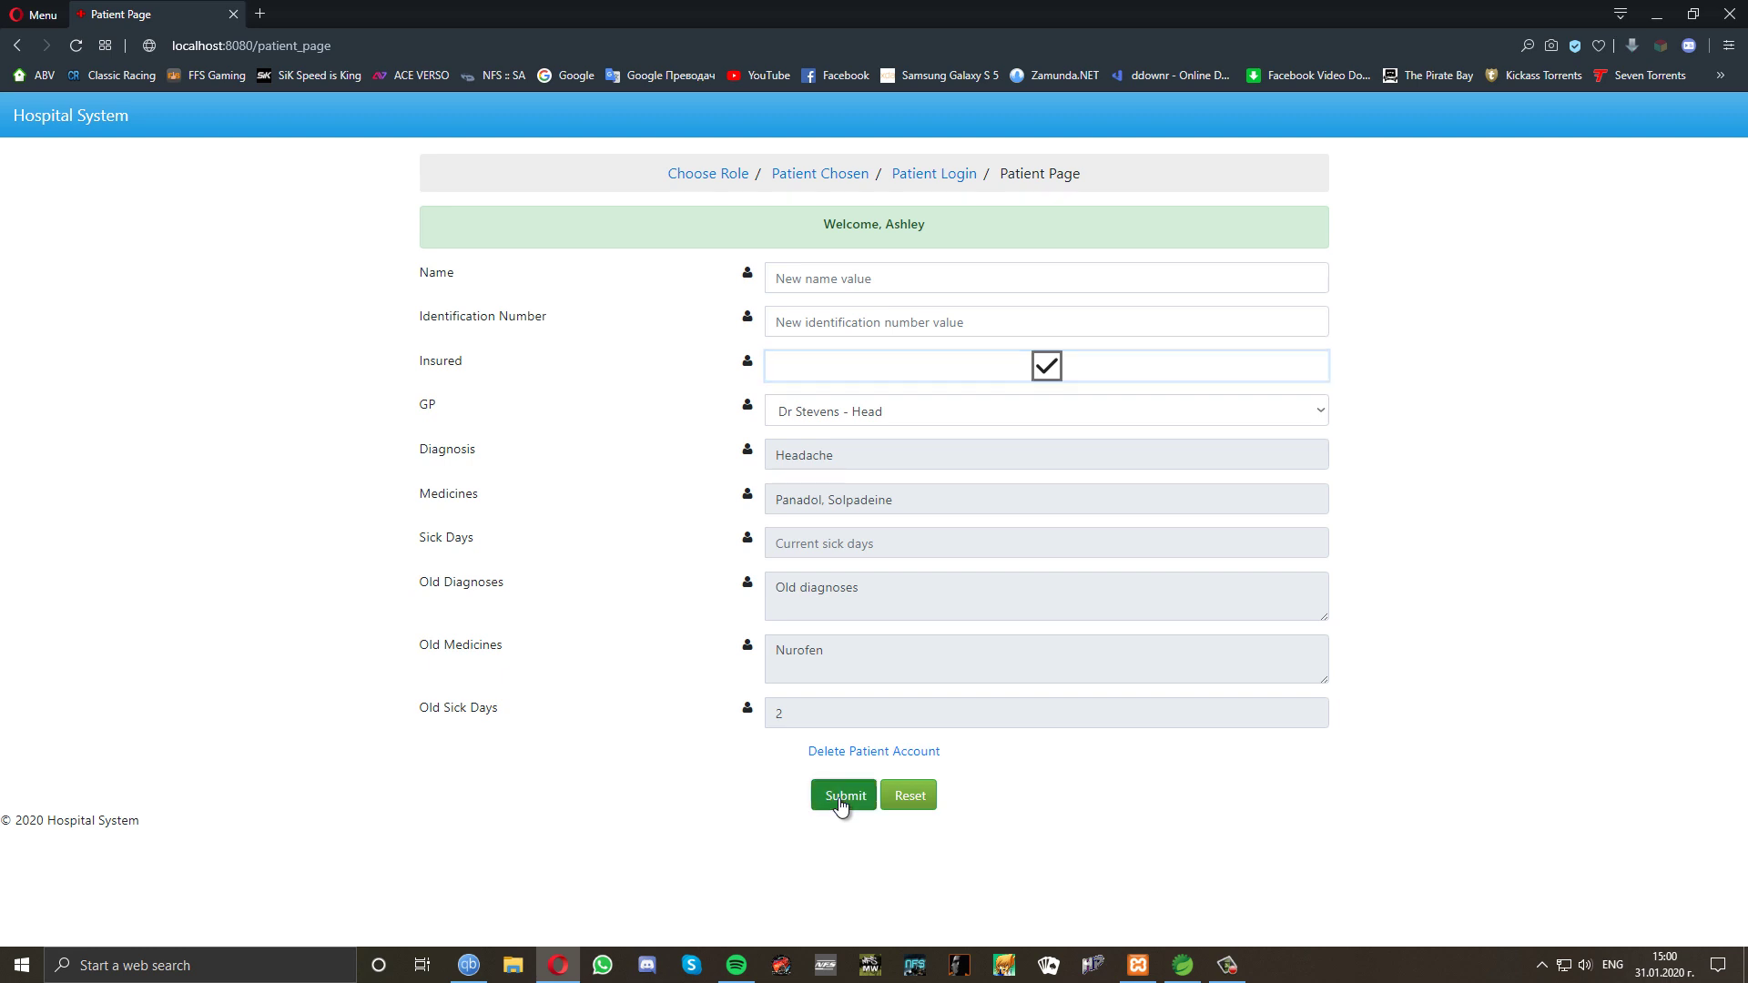
Log back in as the doctor with the saved identification number.
click(708, 179)
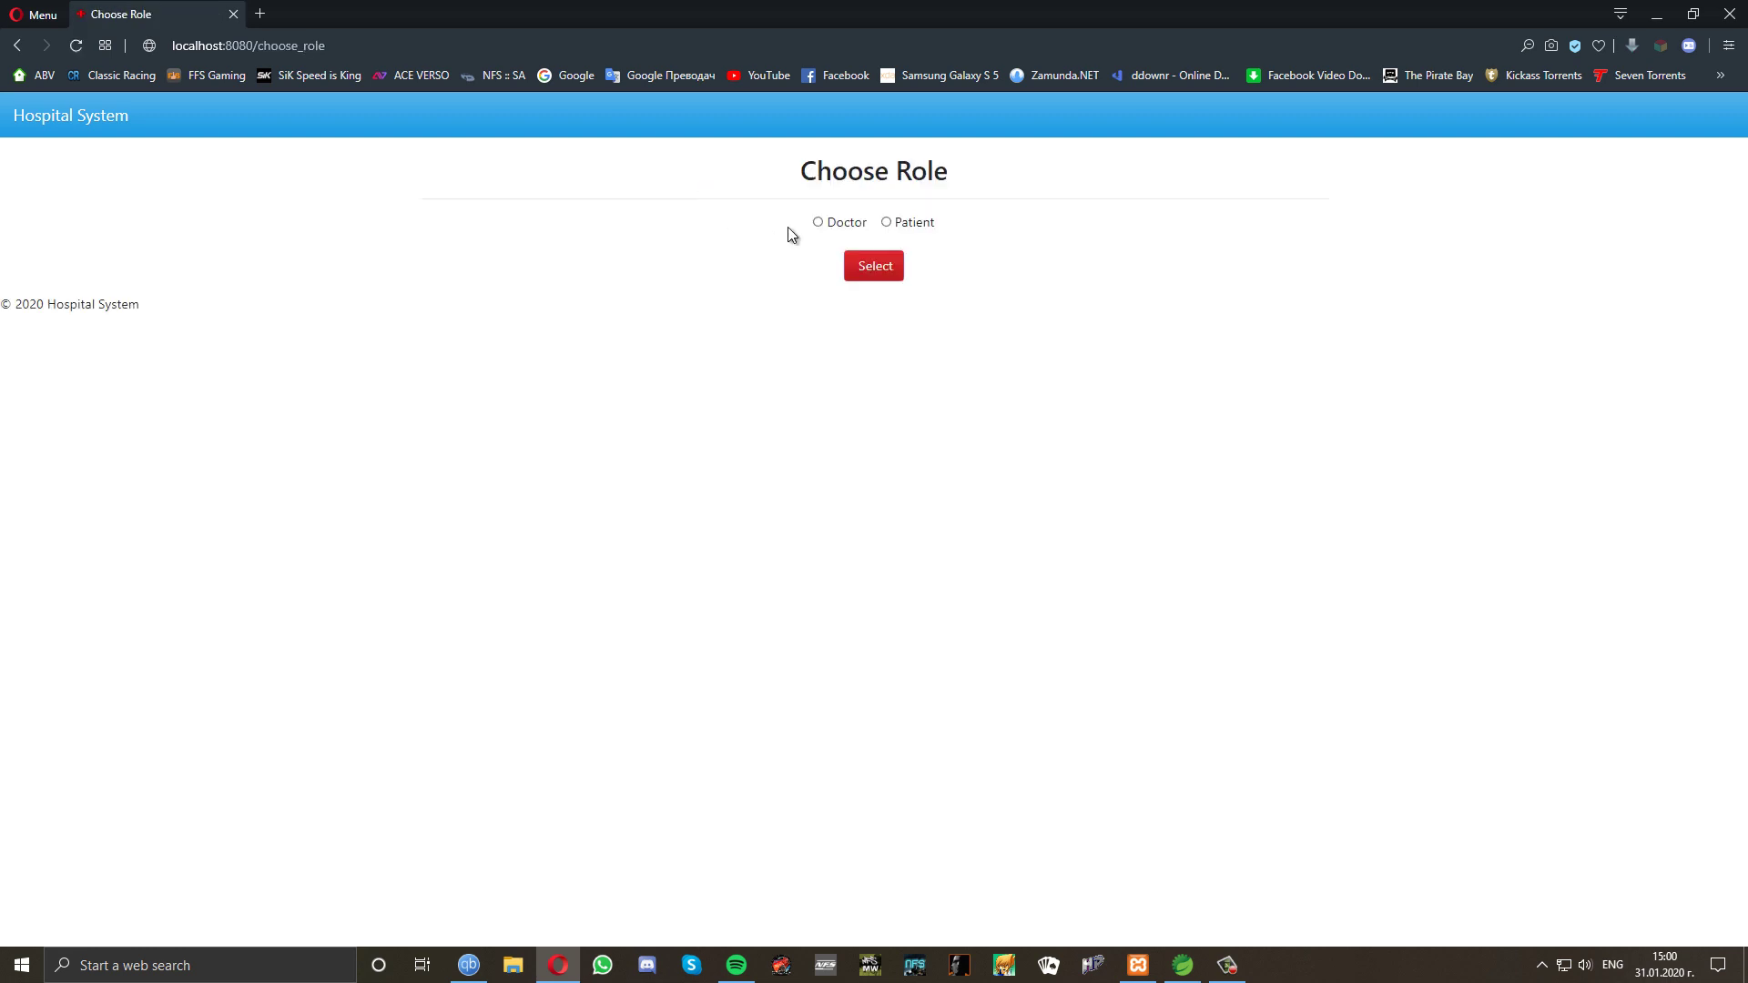
click(818, 222)
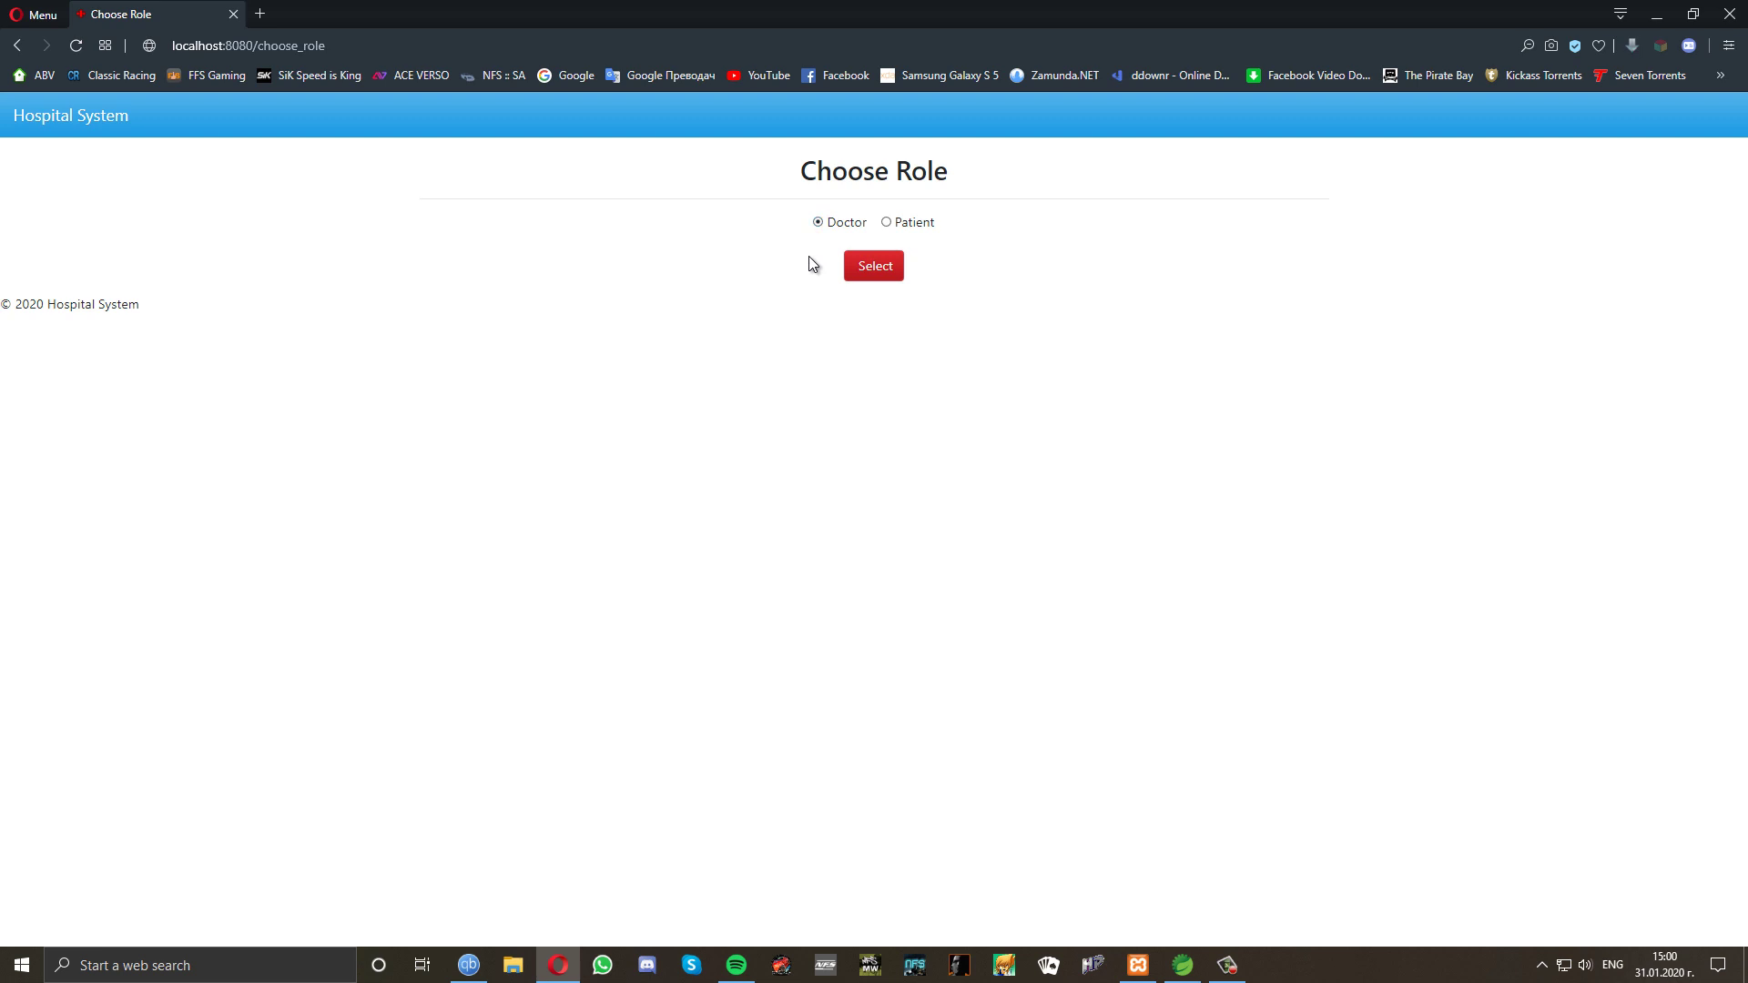
click(874, 274)
click(874, 277)
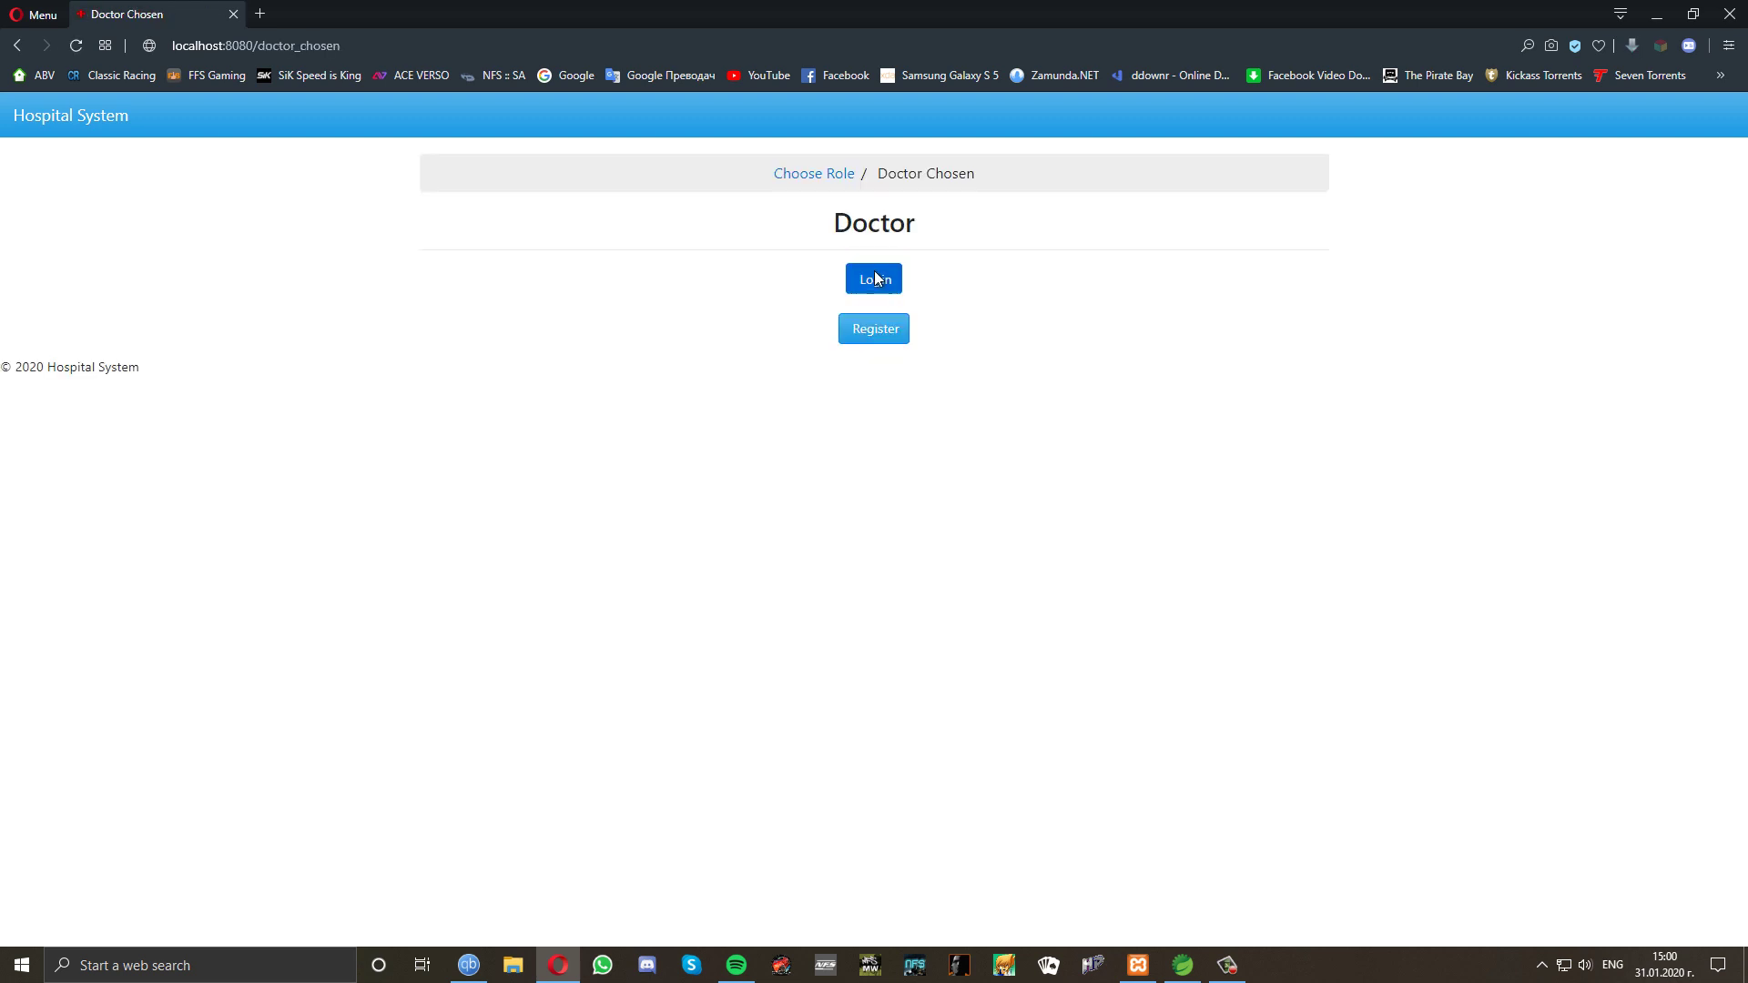
click(606, 307)
click(557, 344)
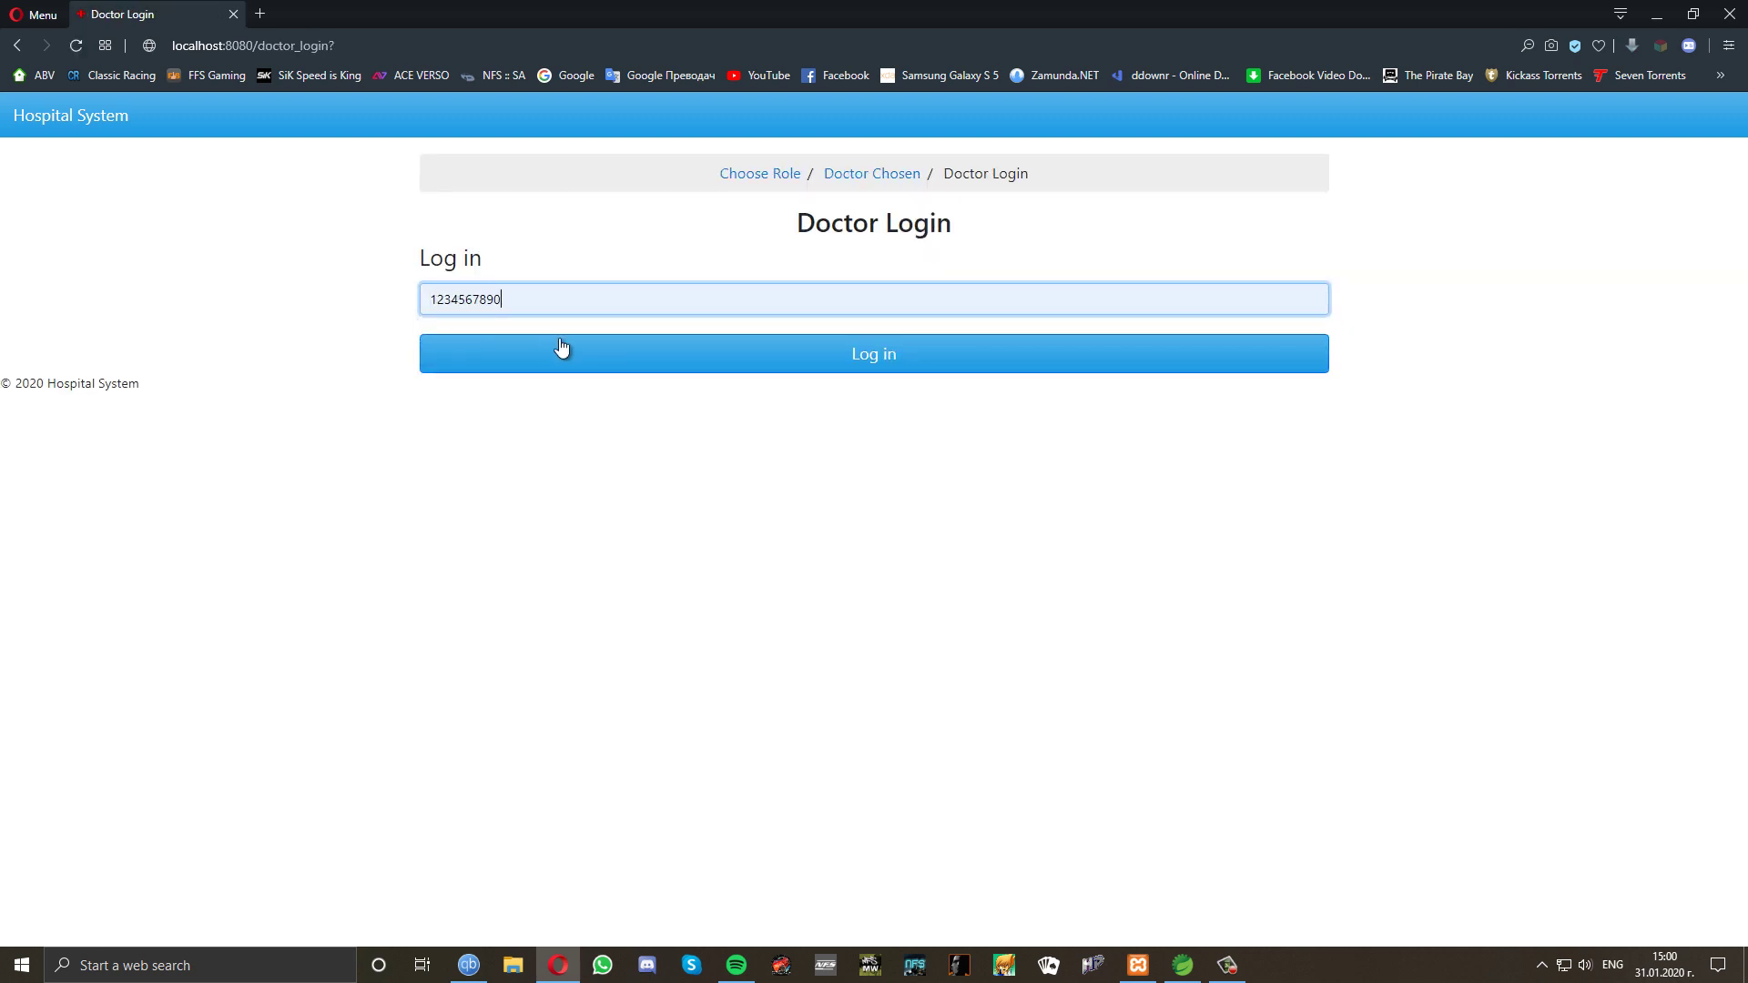
click(739, 365)
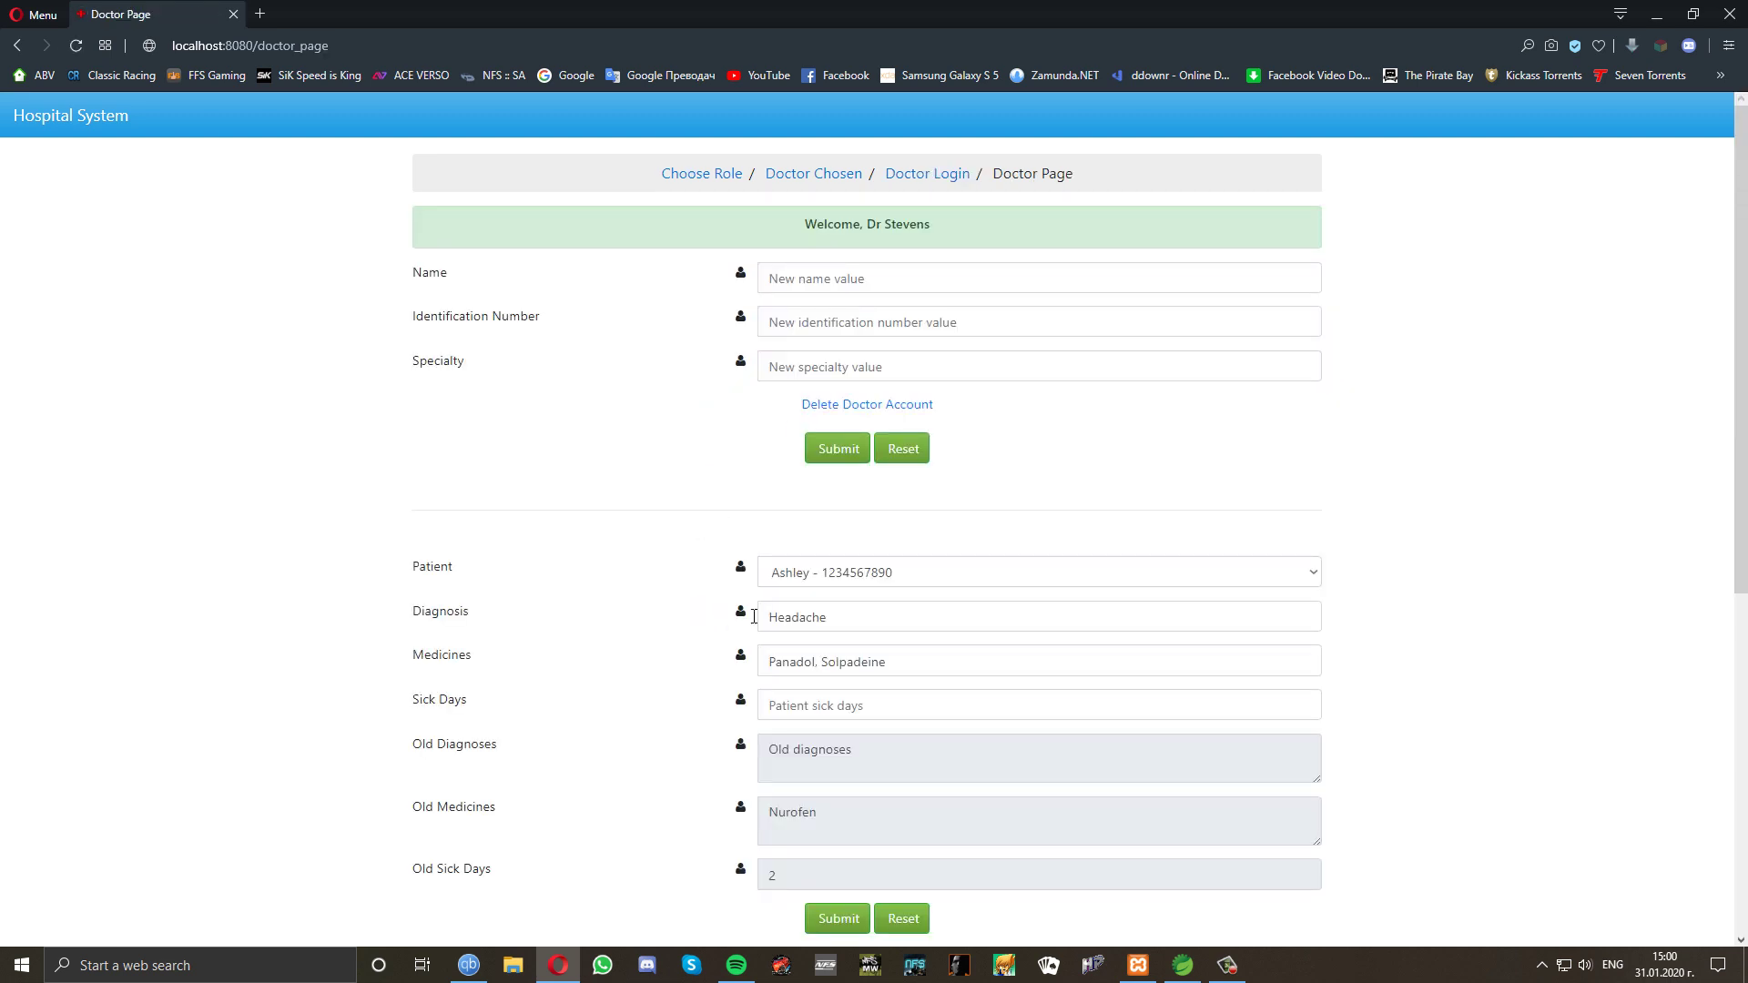
Save diagnosis Sore Throat, medicines 'Golamir, Herbitussin' and 1 sick day for the patient.
drag(842, 621, 769, 625)
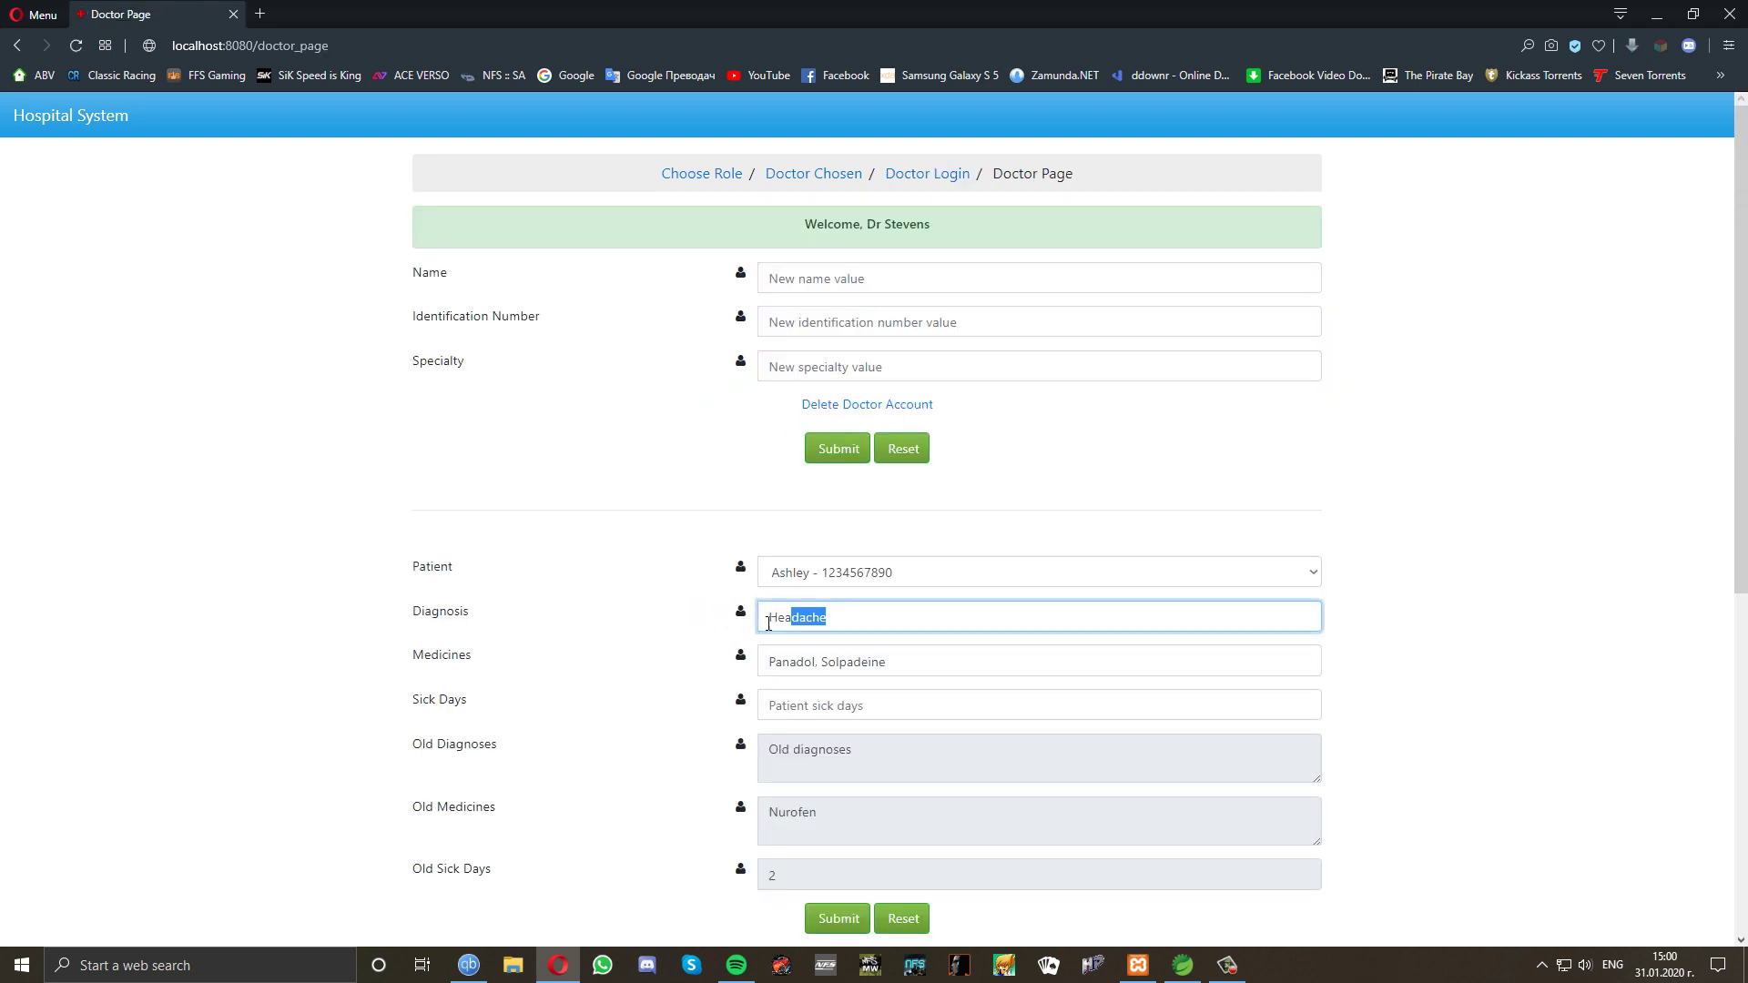
text(Sore Throat)
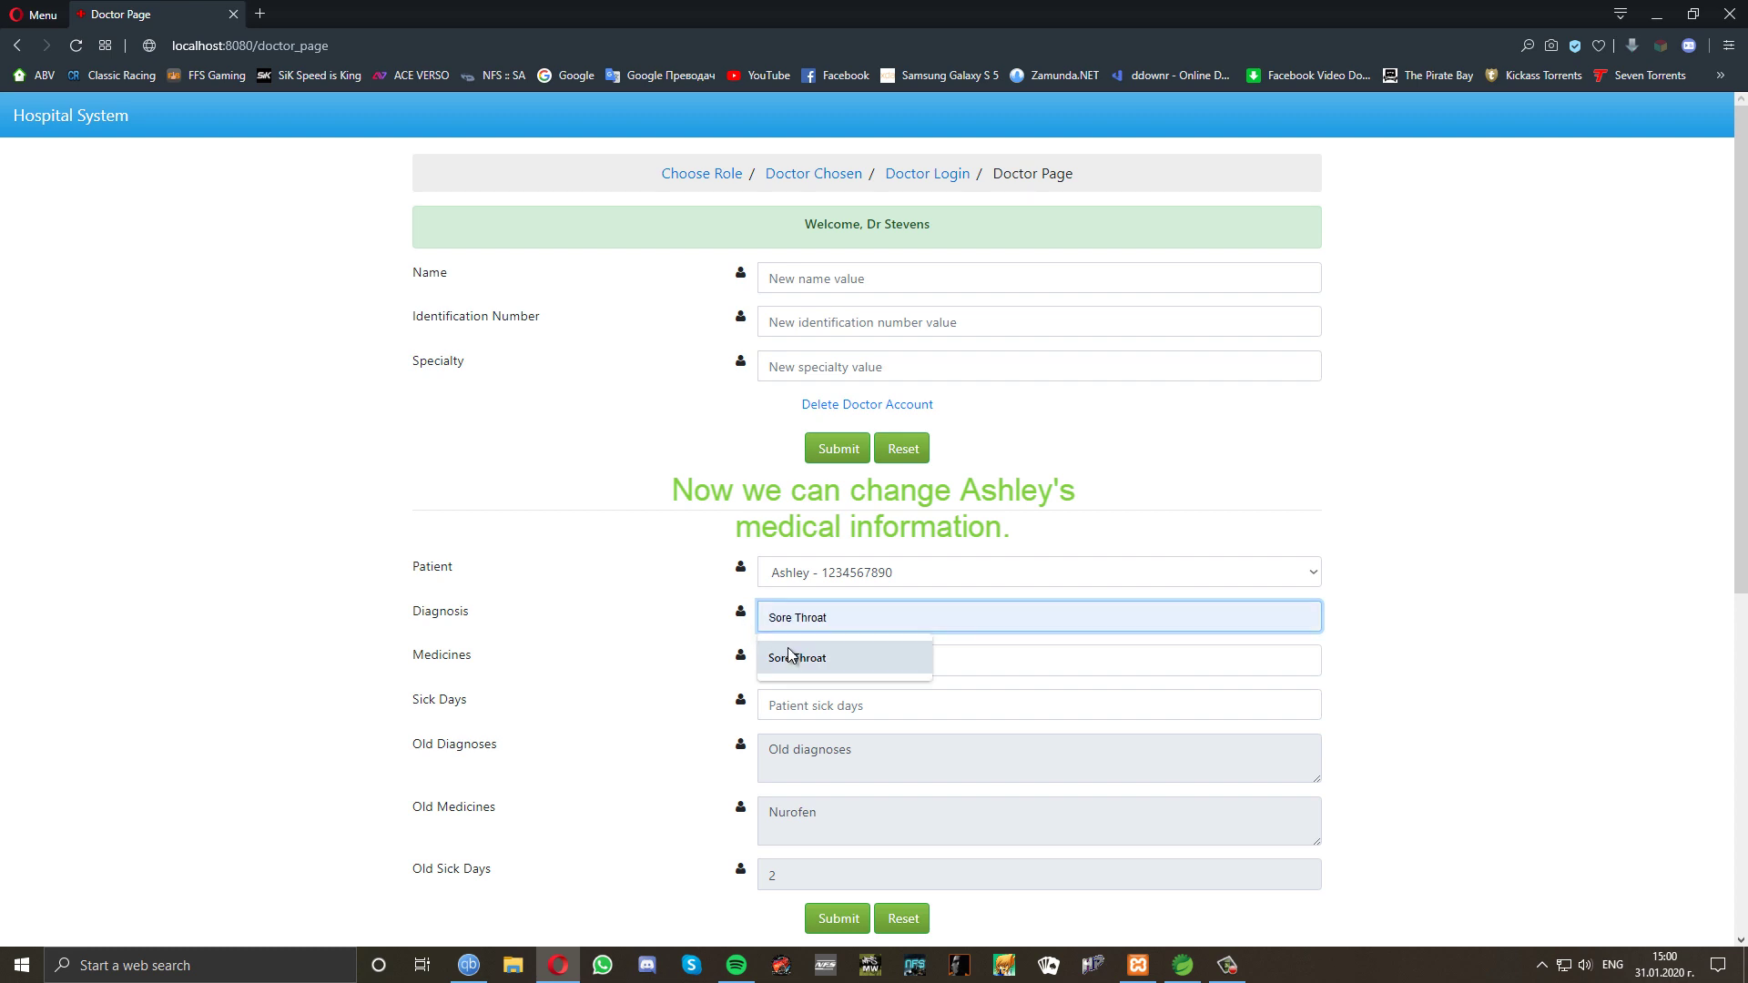
click(796, 658)
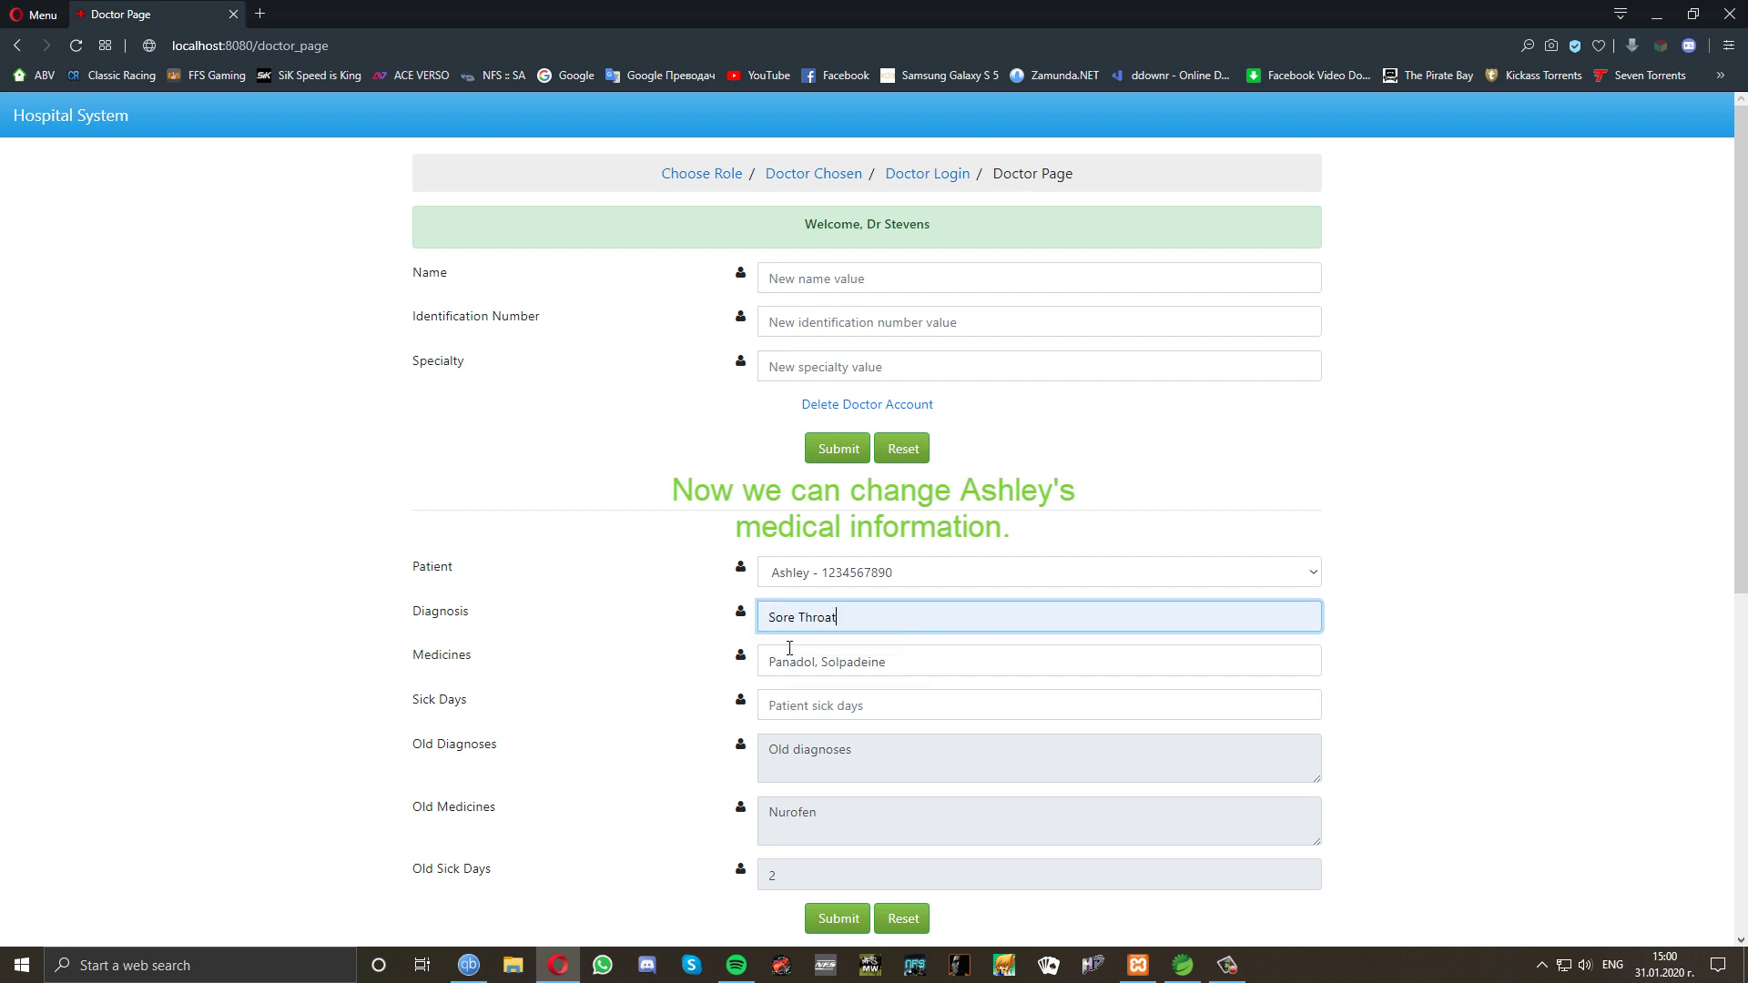
drag(882, 662, 769, 663)
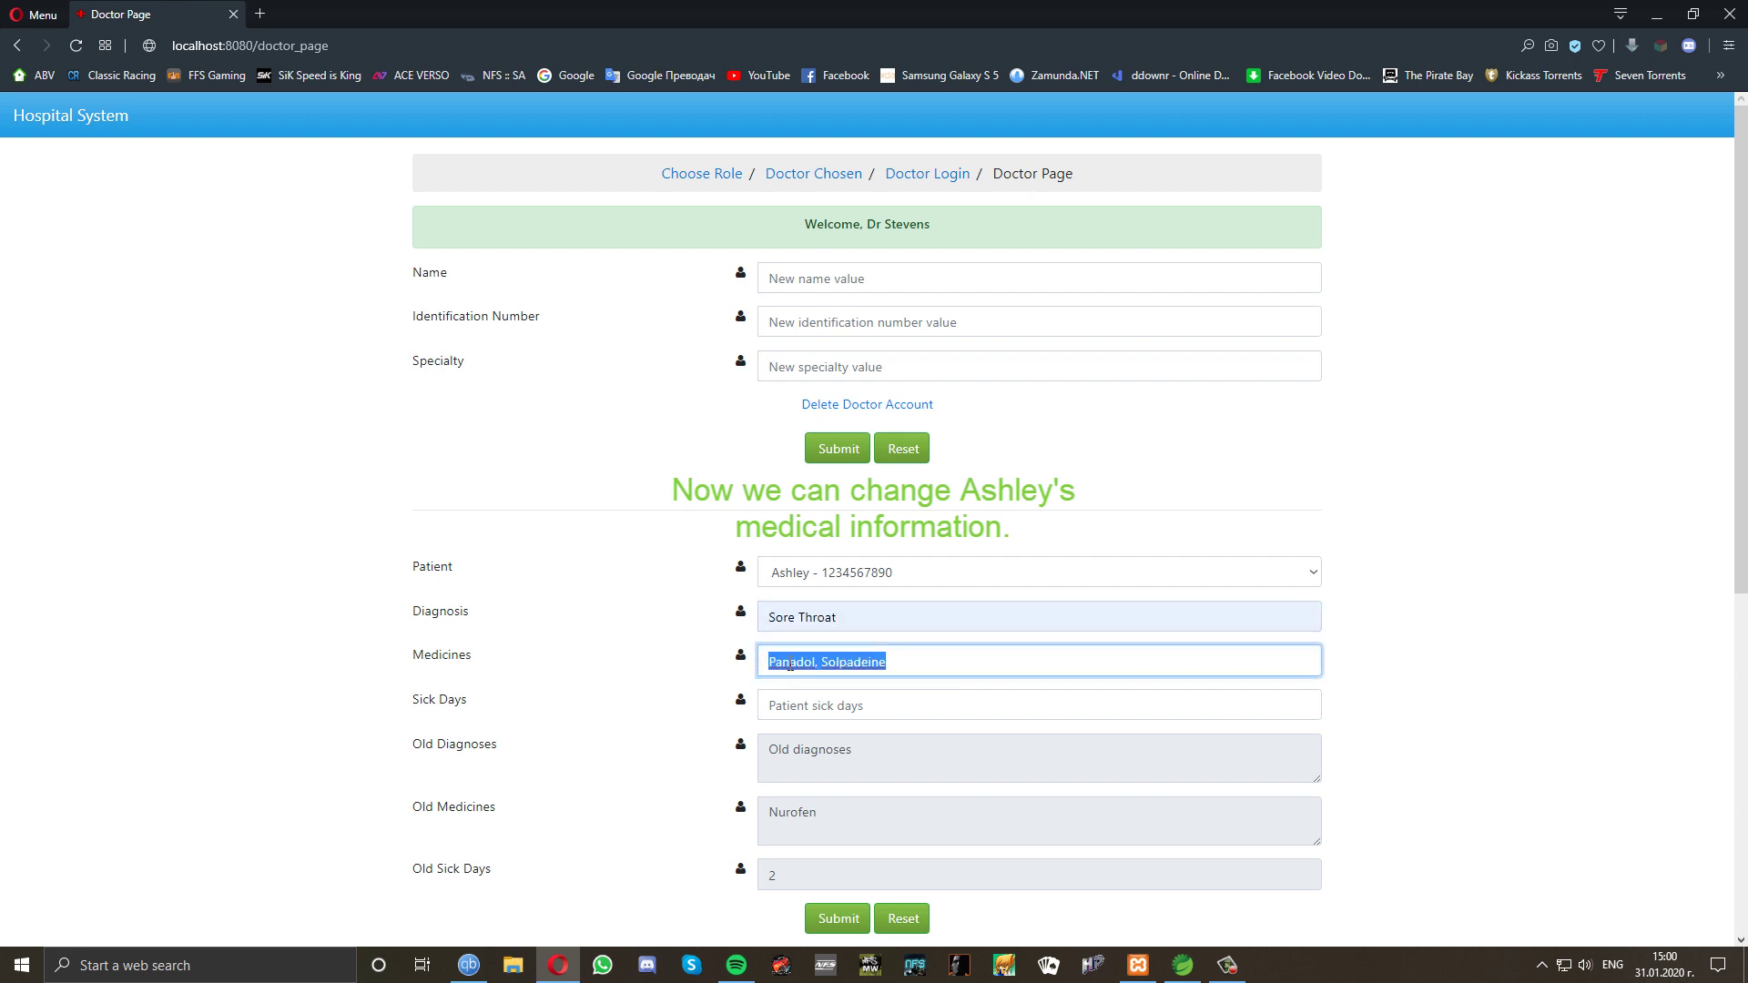
key(BackSpace)
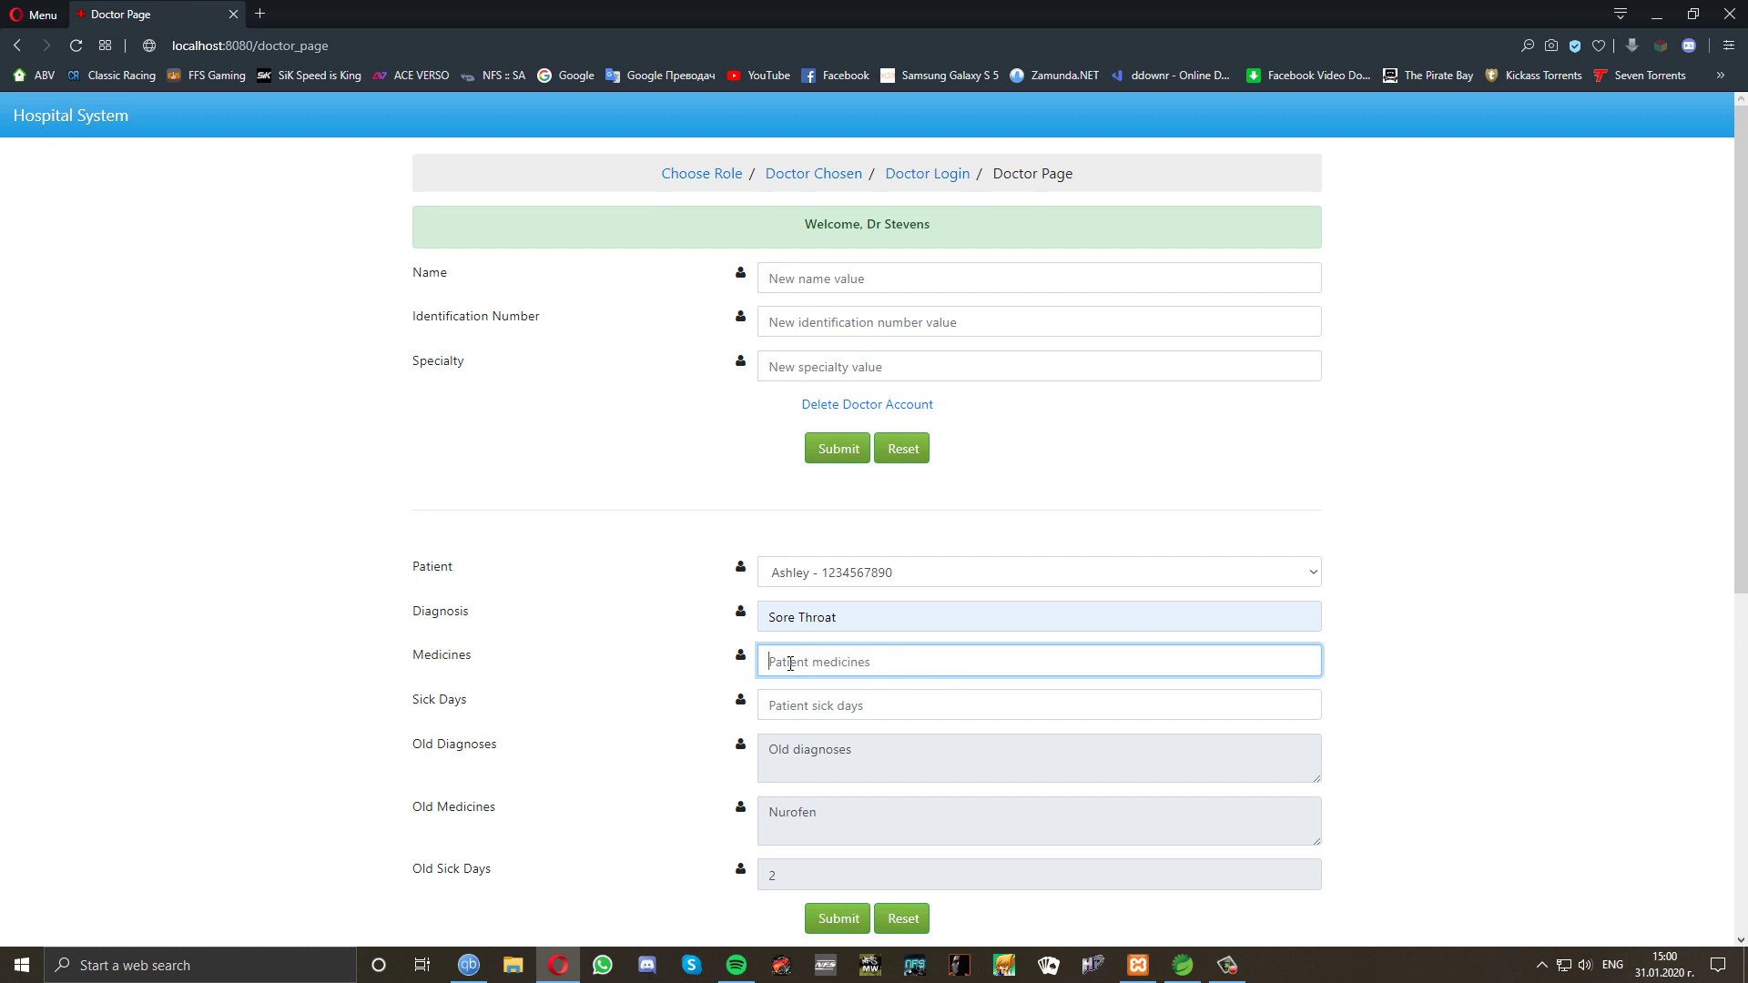
text(Gol)
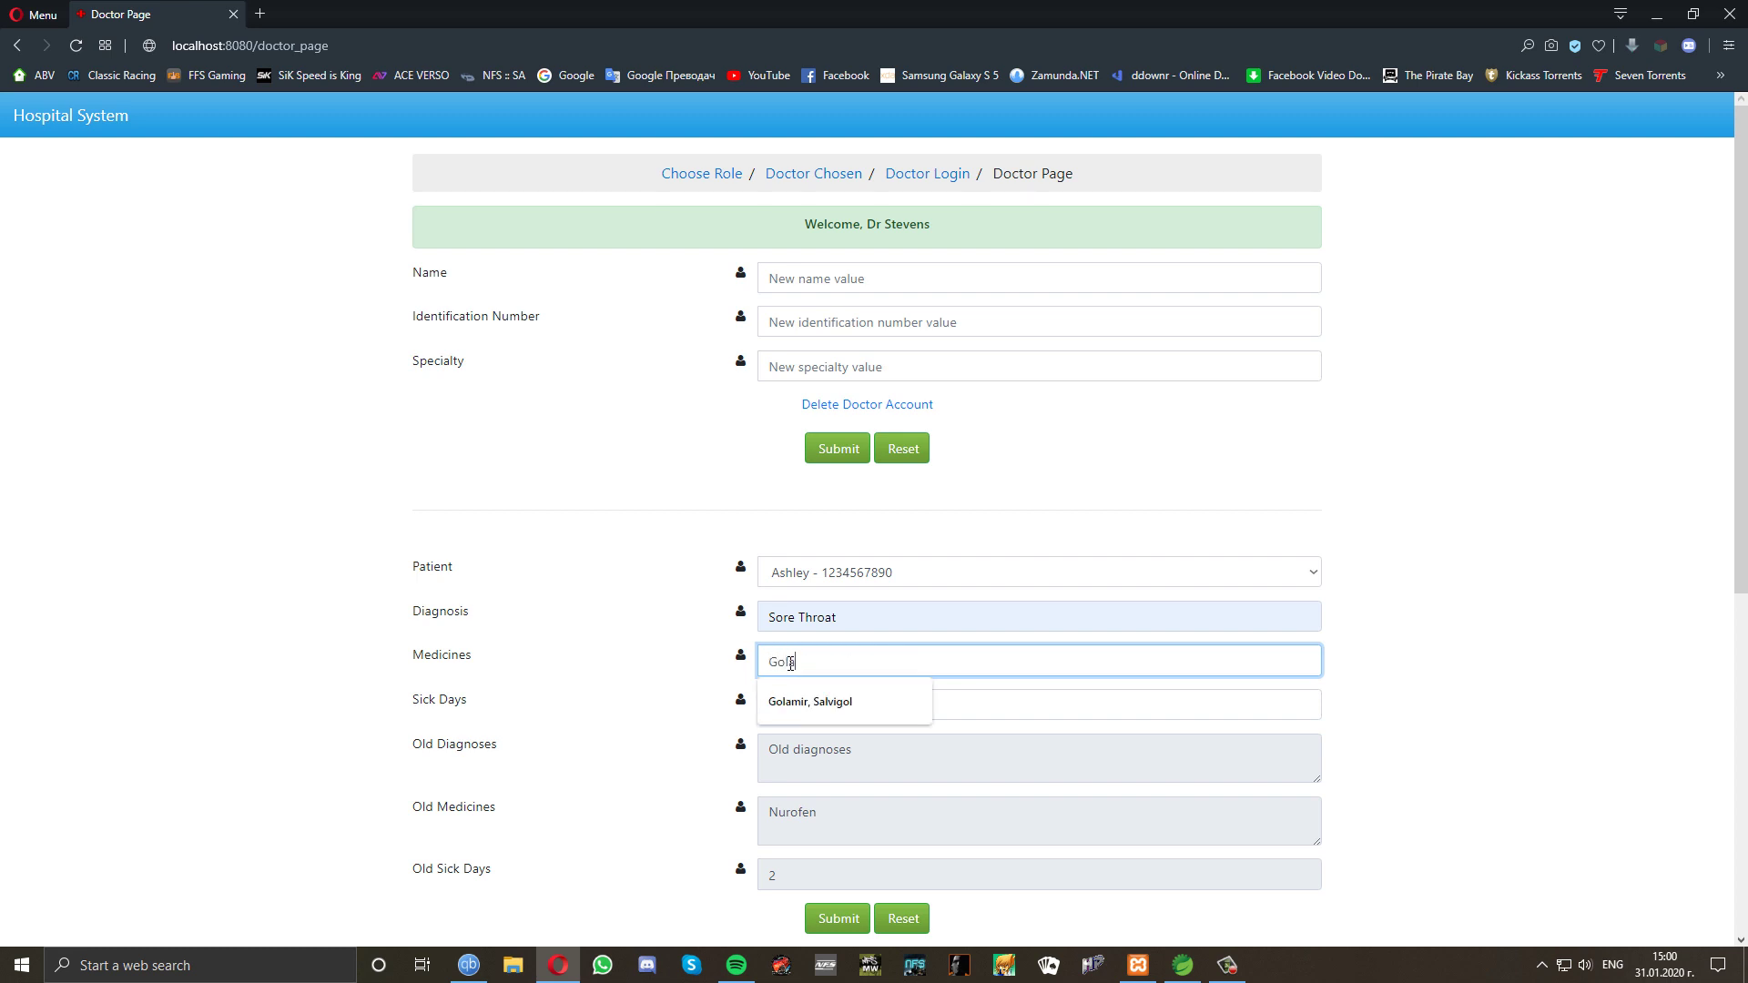
text(amir, Her)
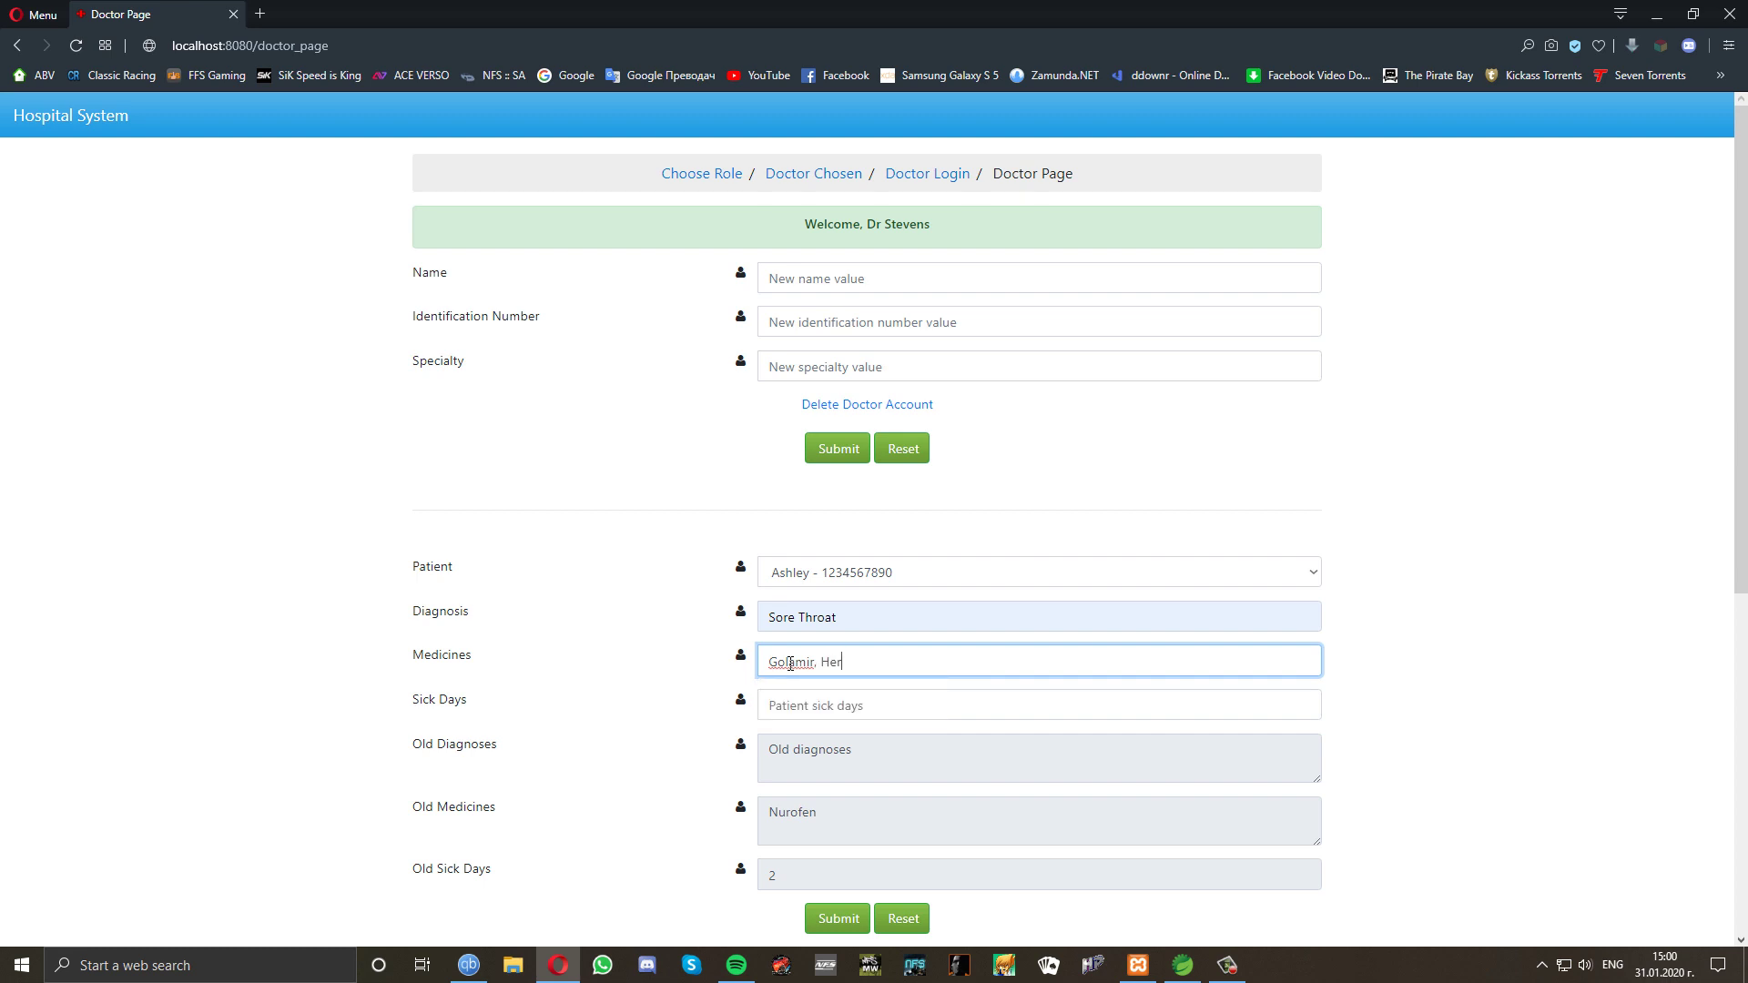
text(bitussin)
click(787, 705)
text(1)
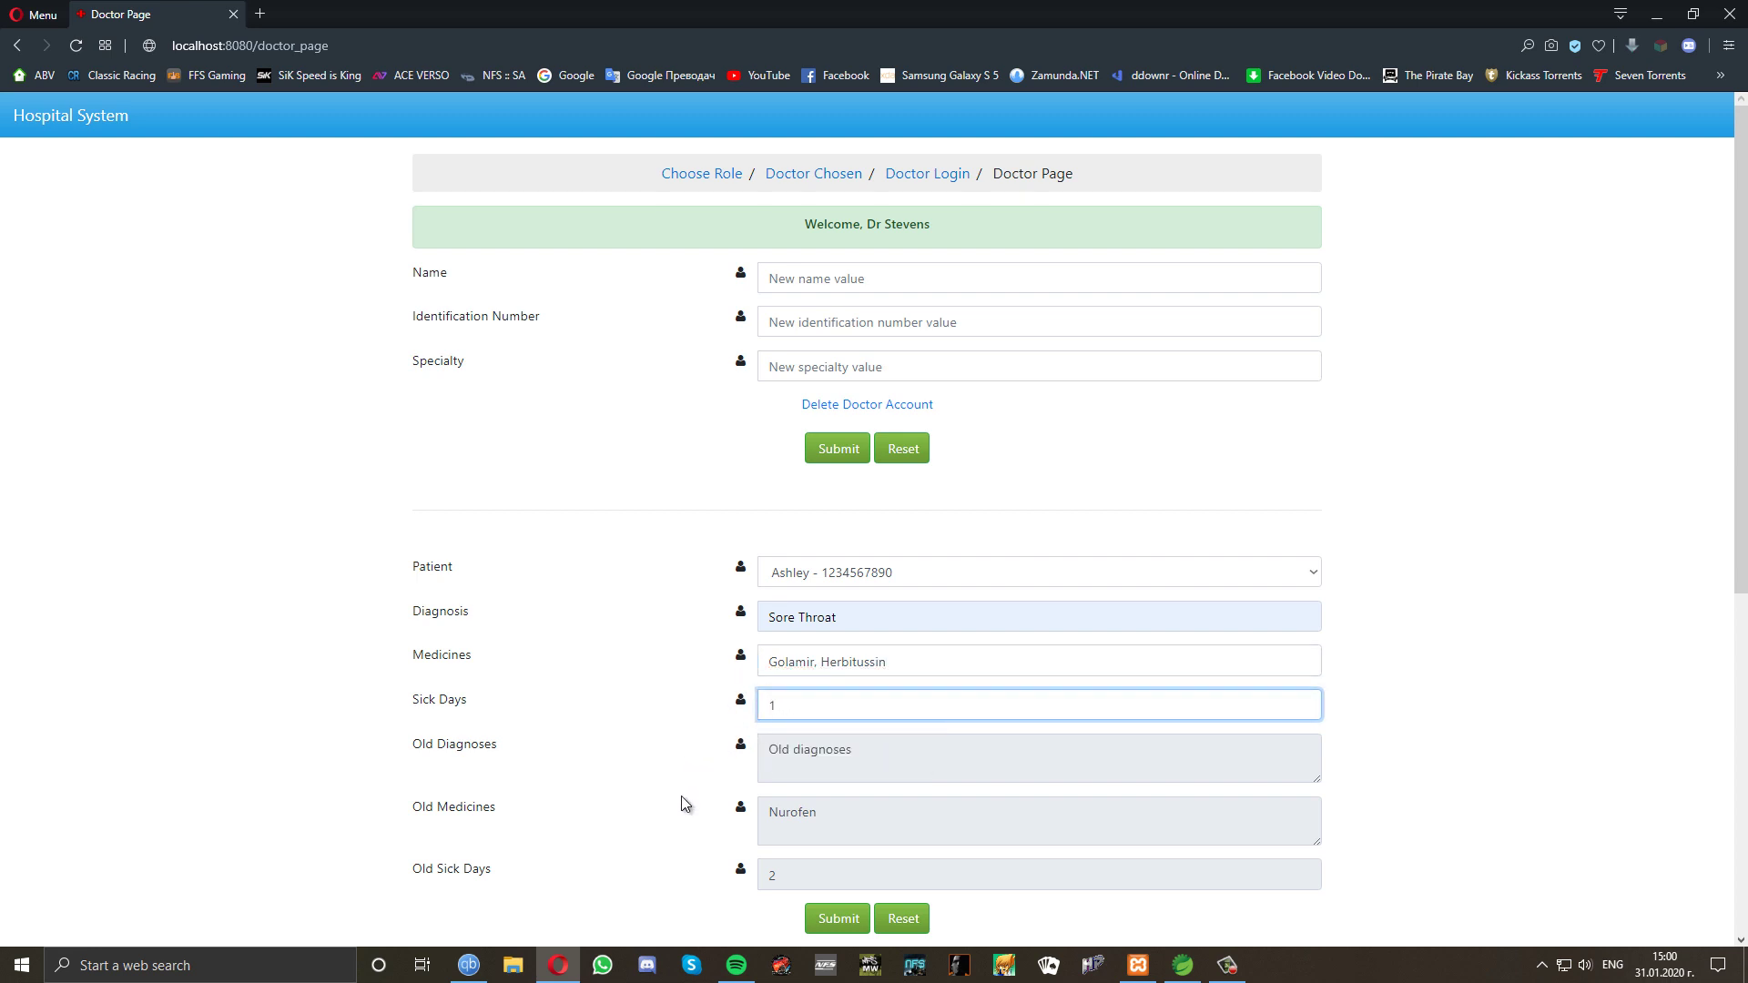
click(838, 919)
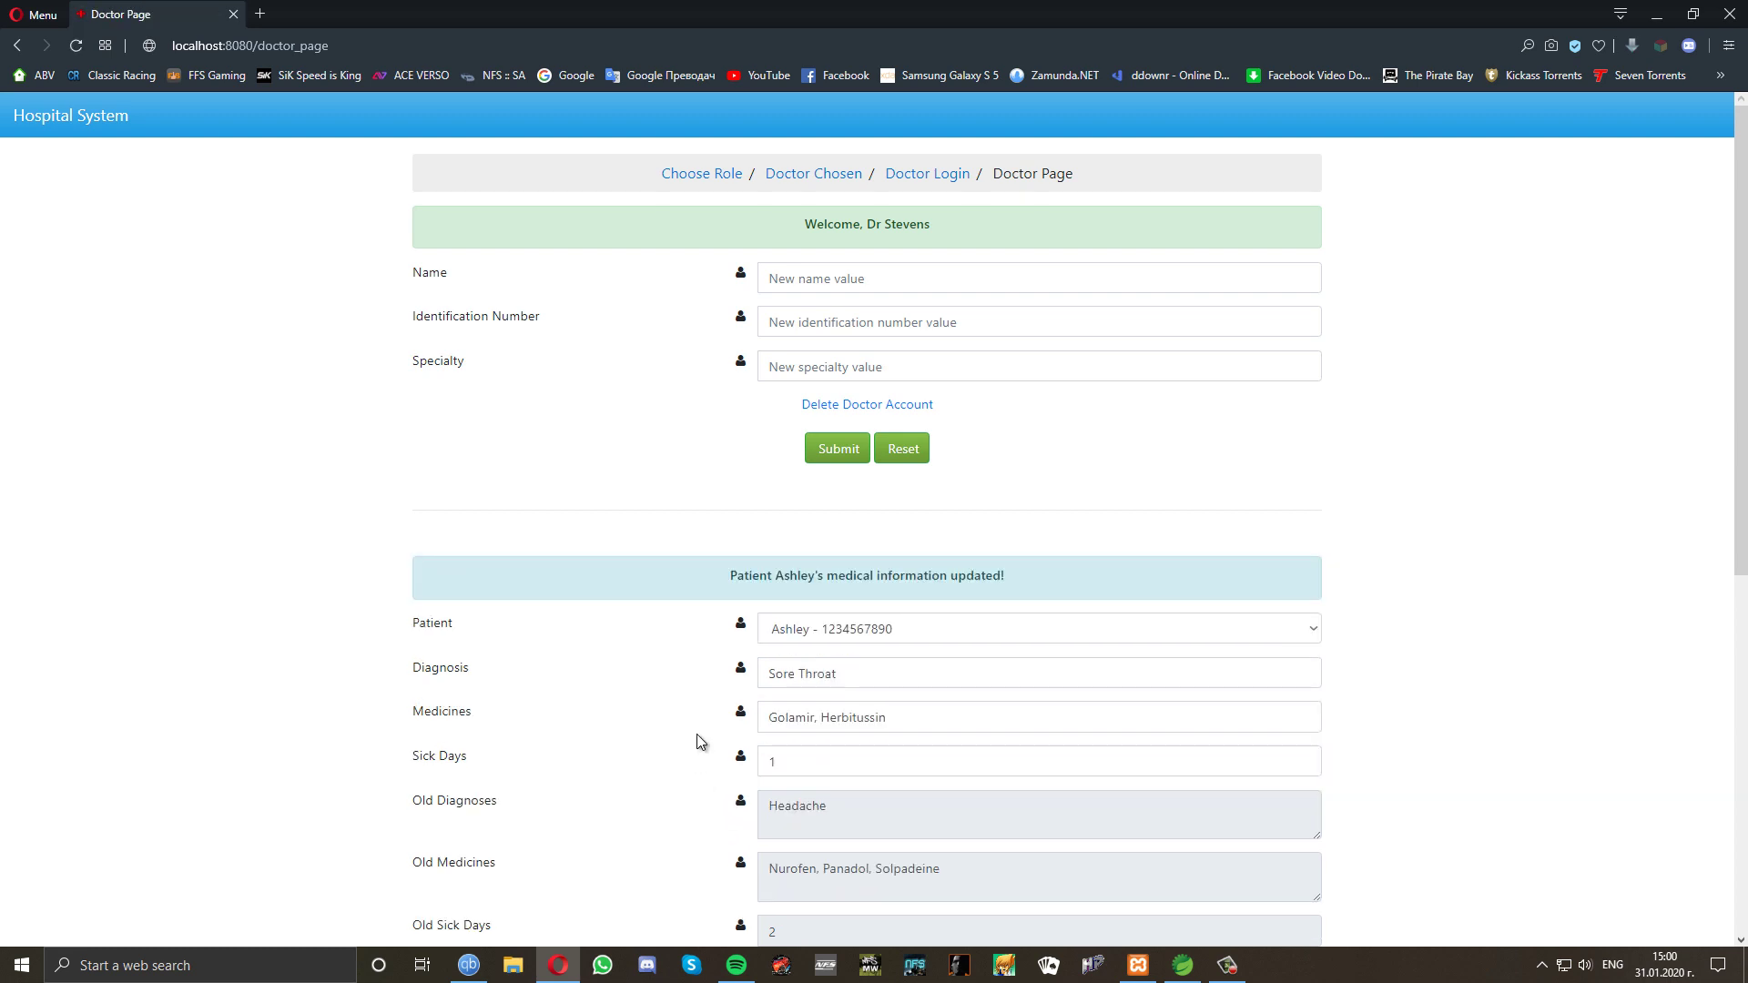
Switch to the other patient and back to reload the first patient's updated record.
click(866, 630)
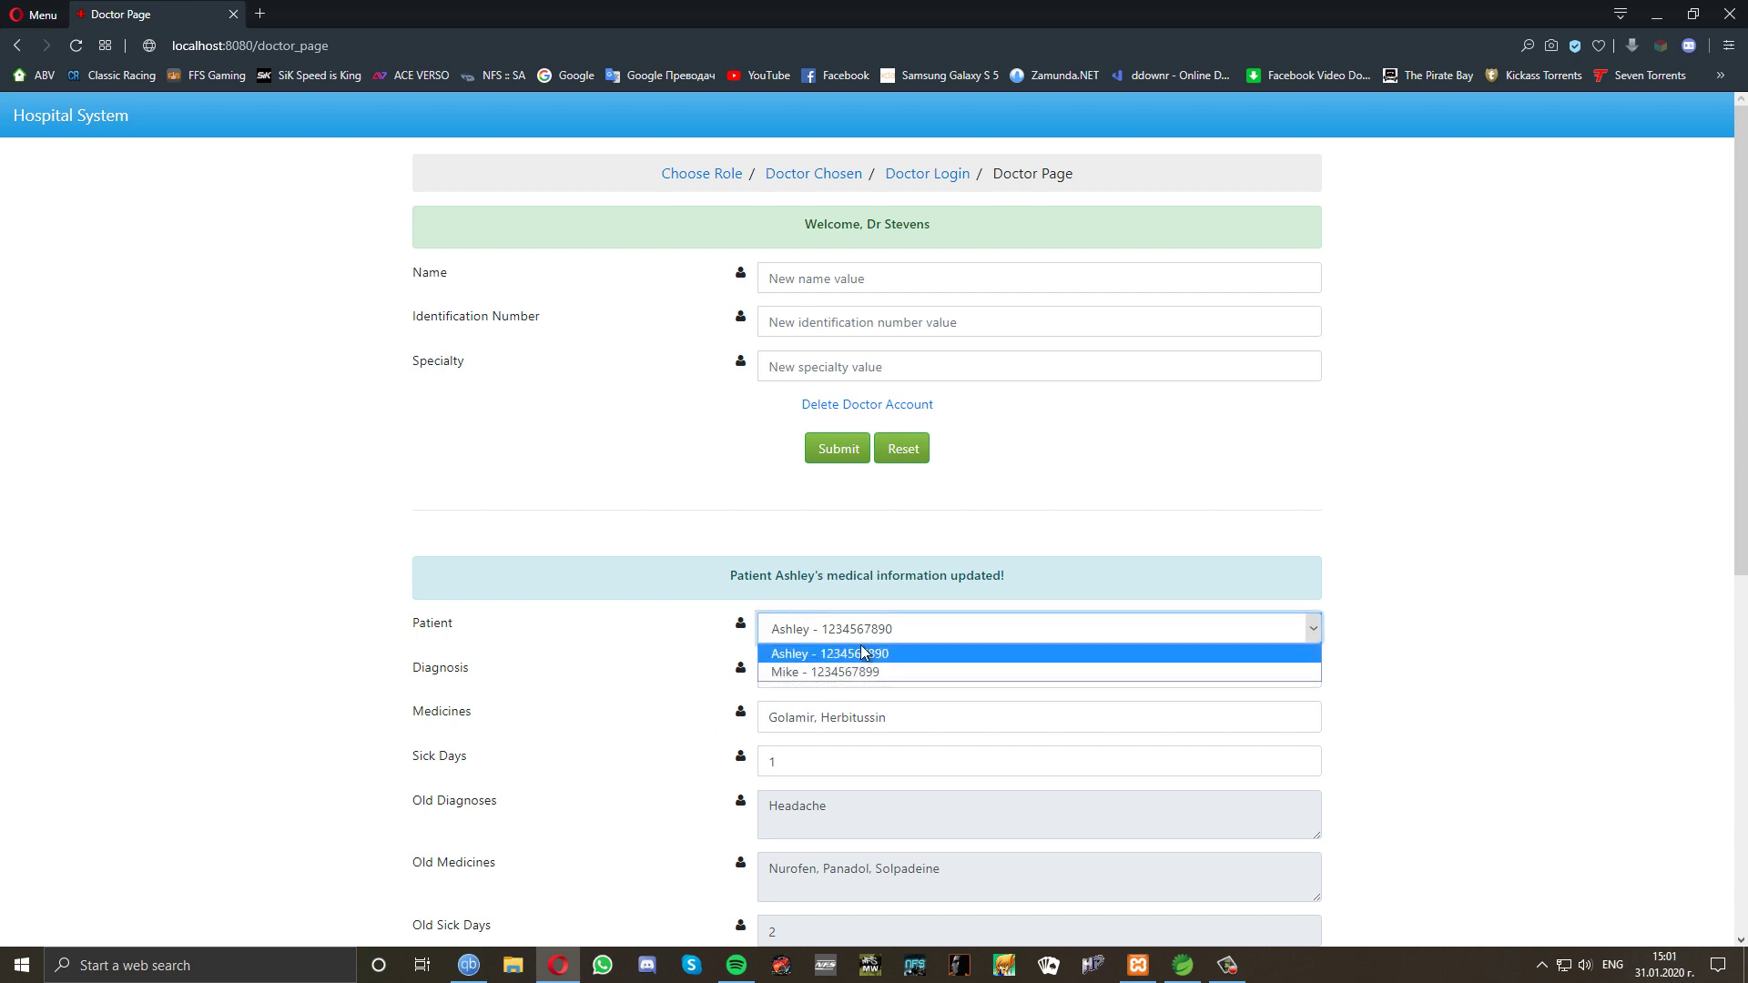
click(859, 672)
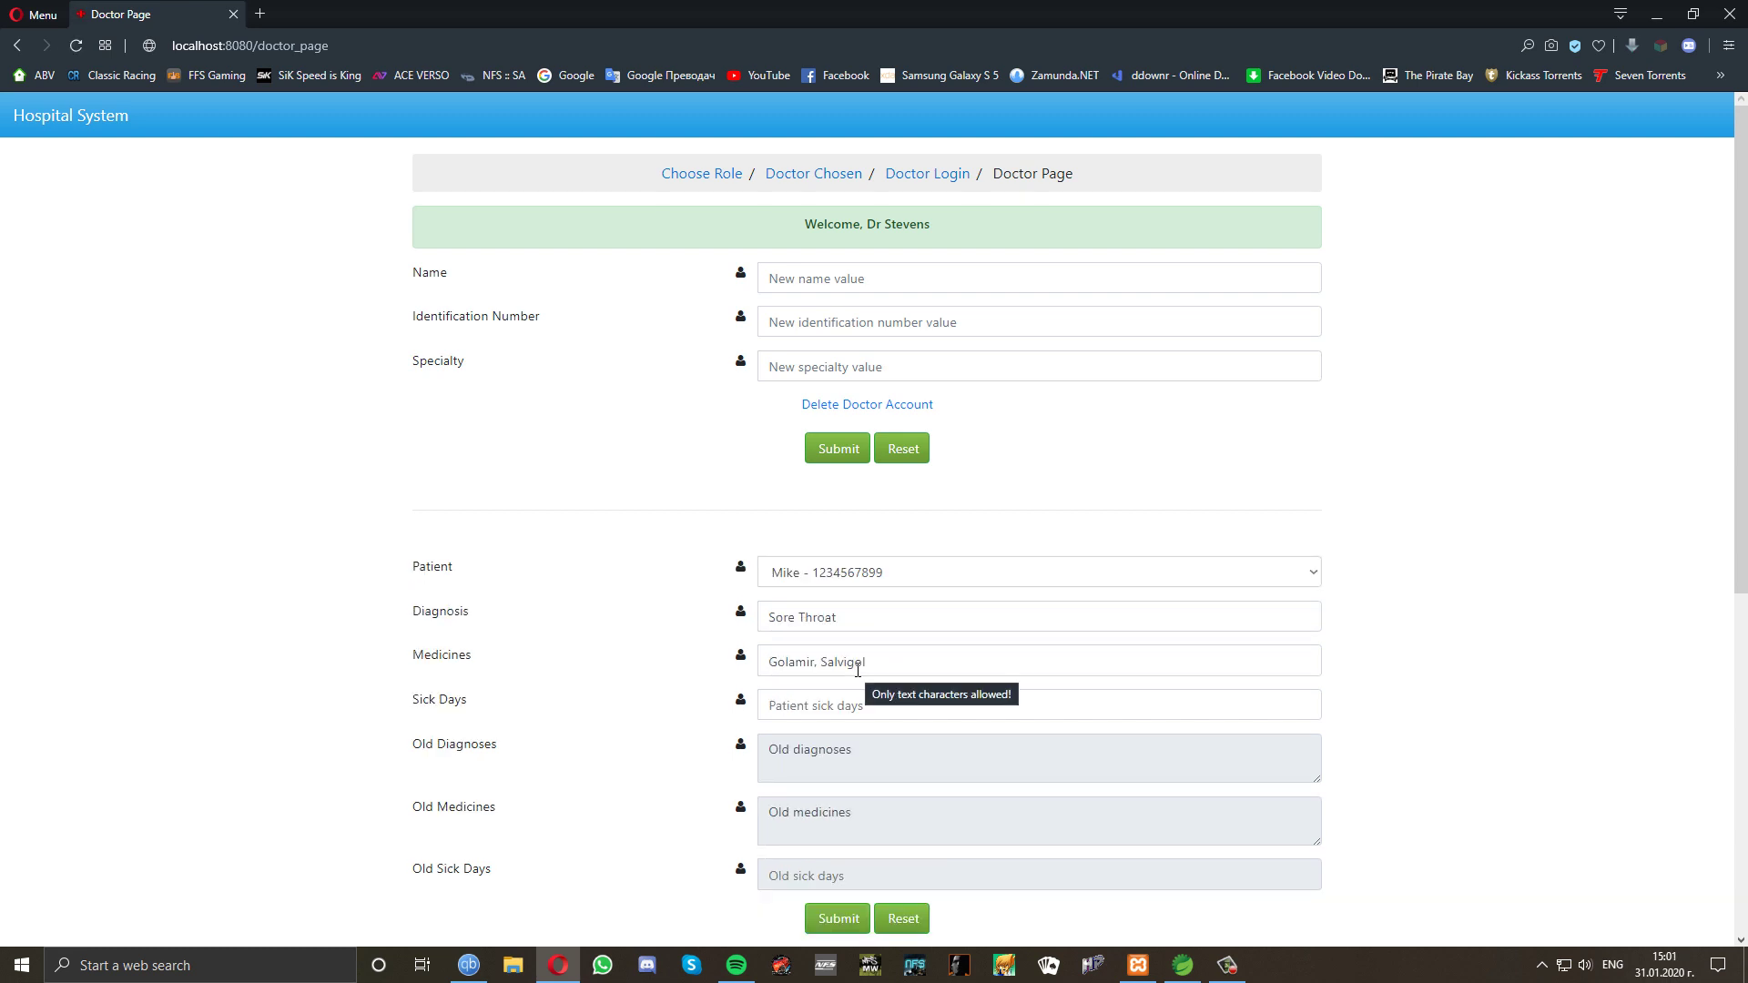
click(866, 576)
click(861, 595)
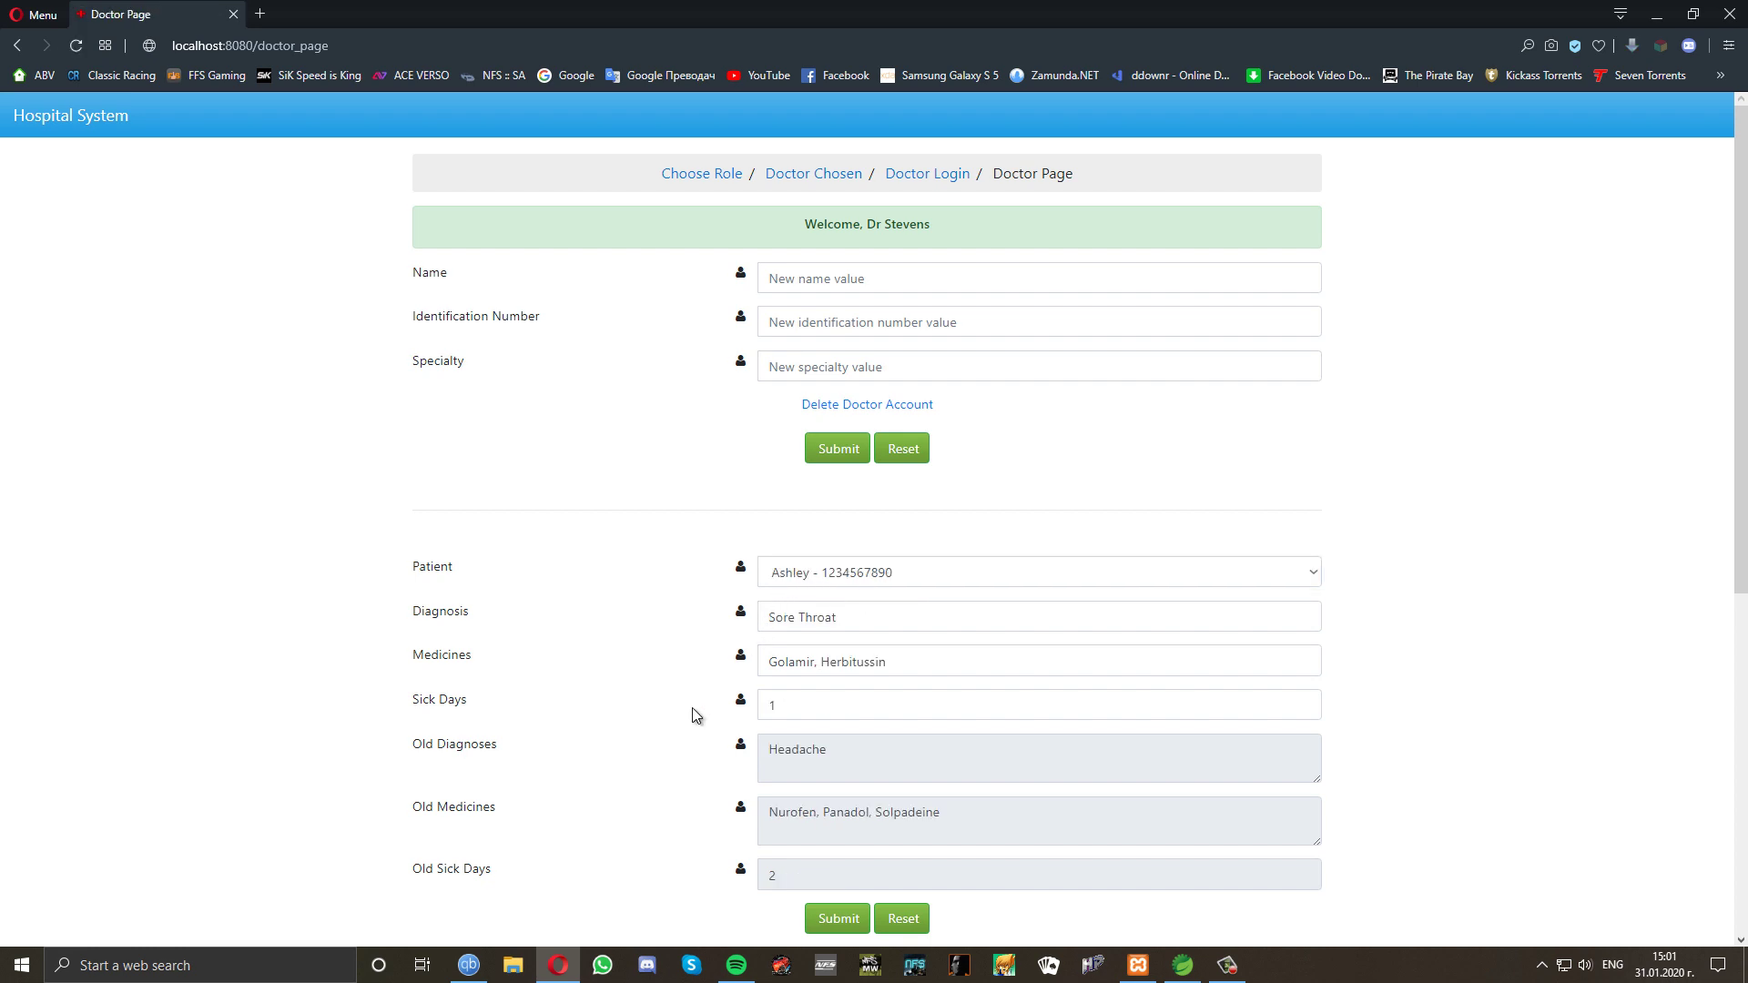
scroll(694, 715, down, 6)
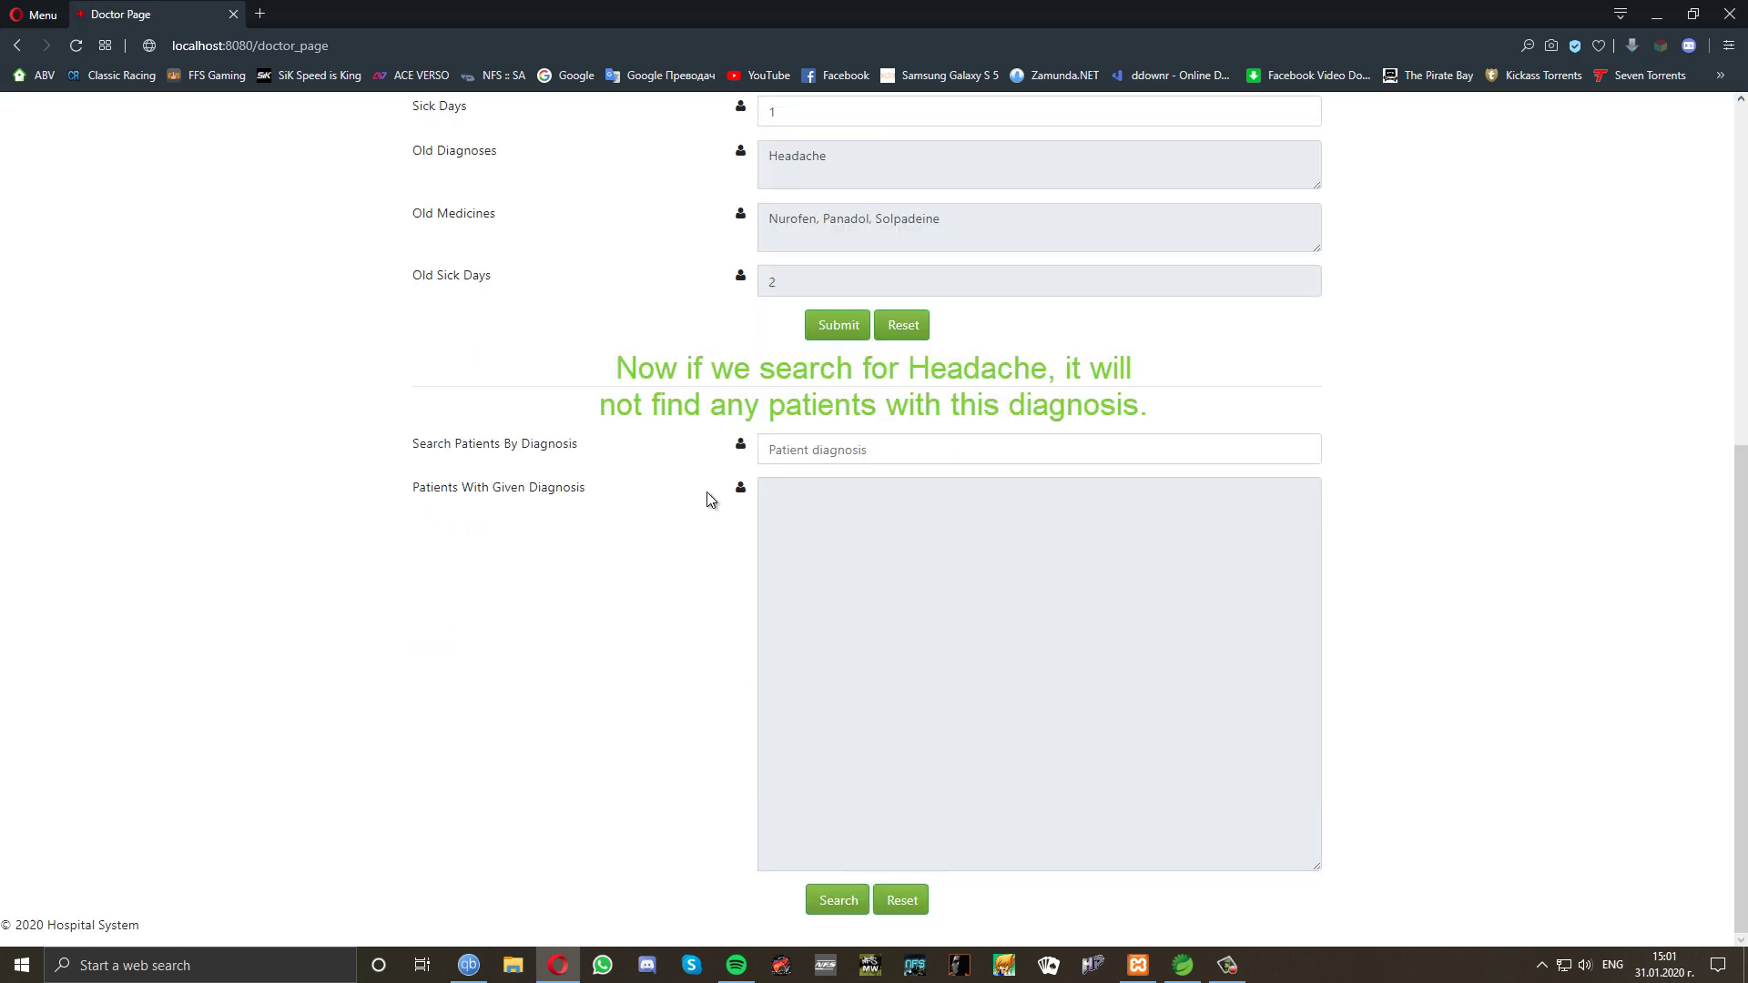
Search patients by diagnosis Headache, which returns no matches.
click(872, 451)
click(853, 484)
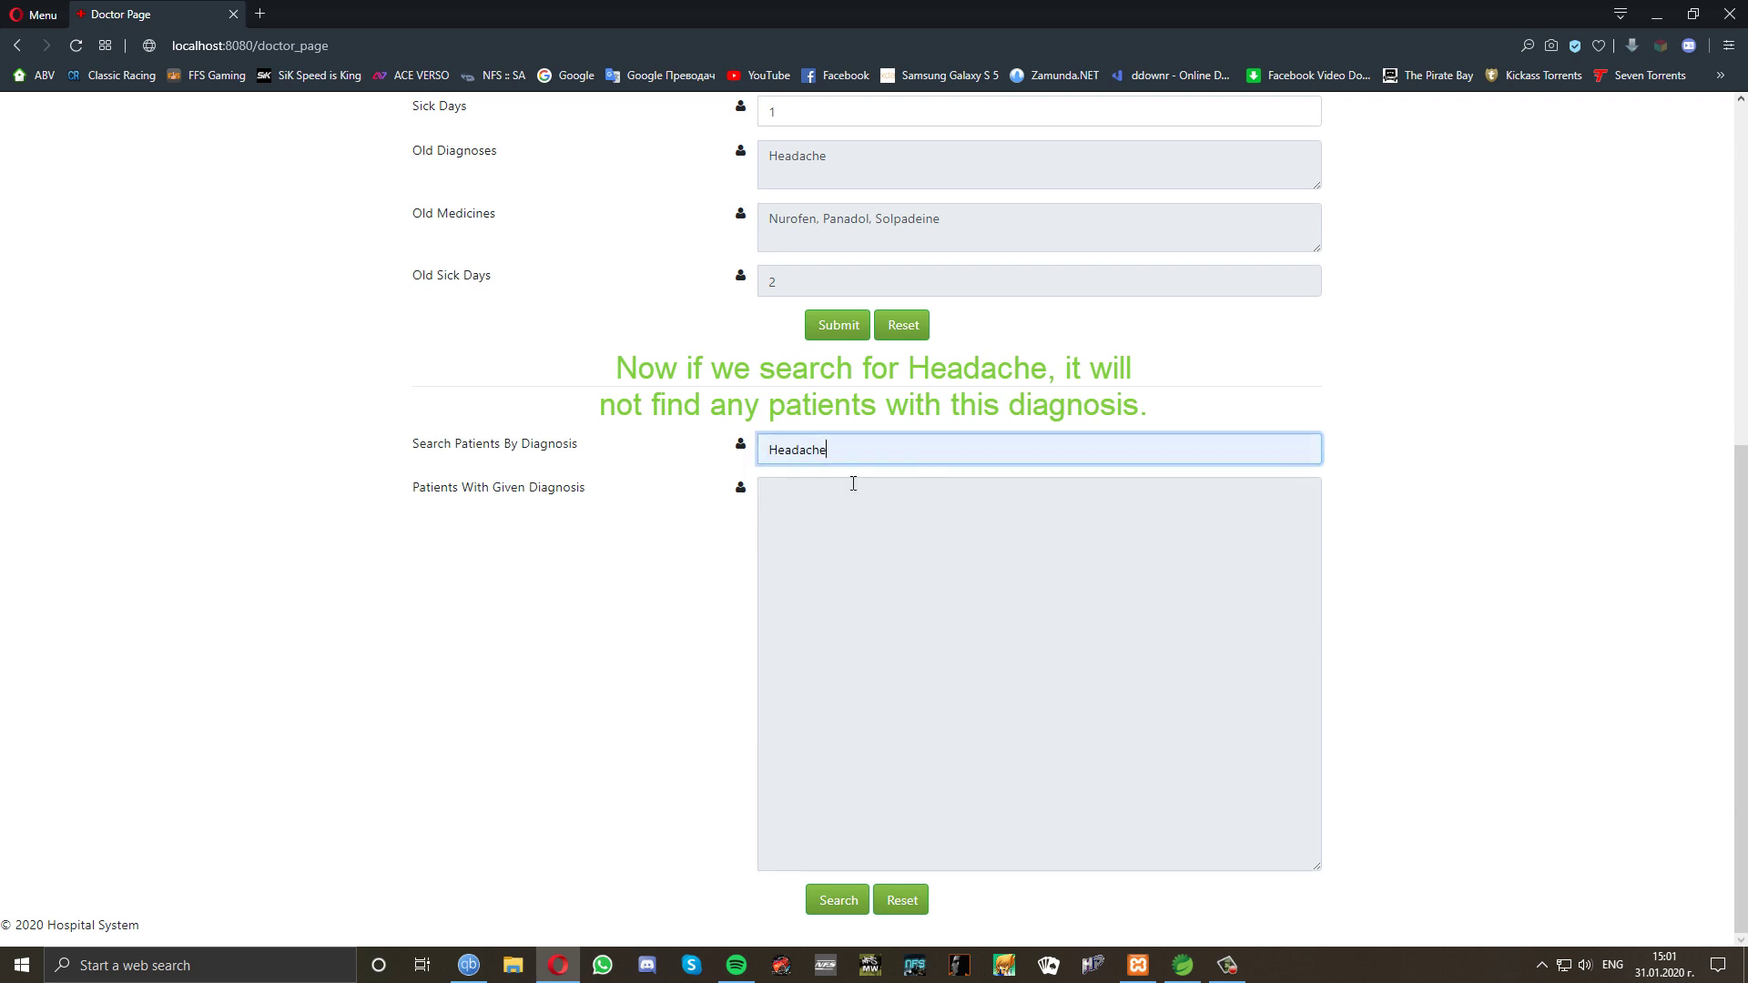
click(832, 902)
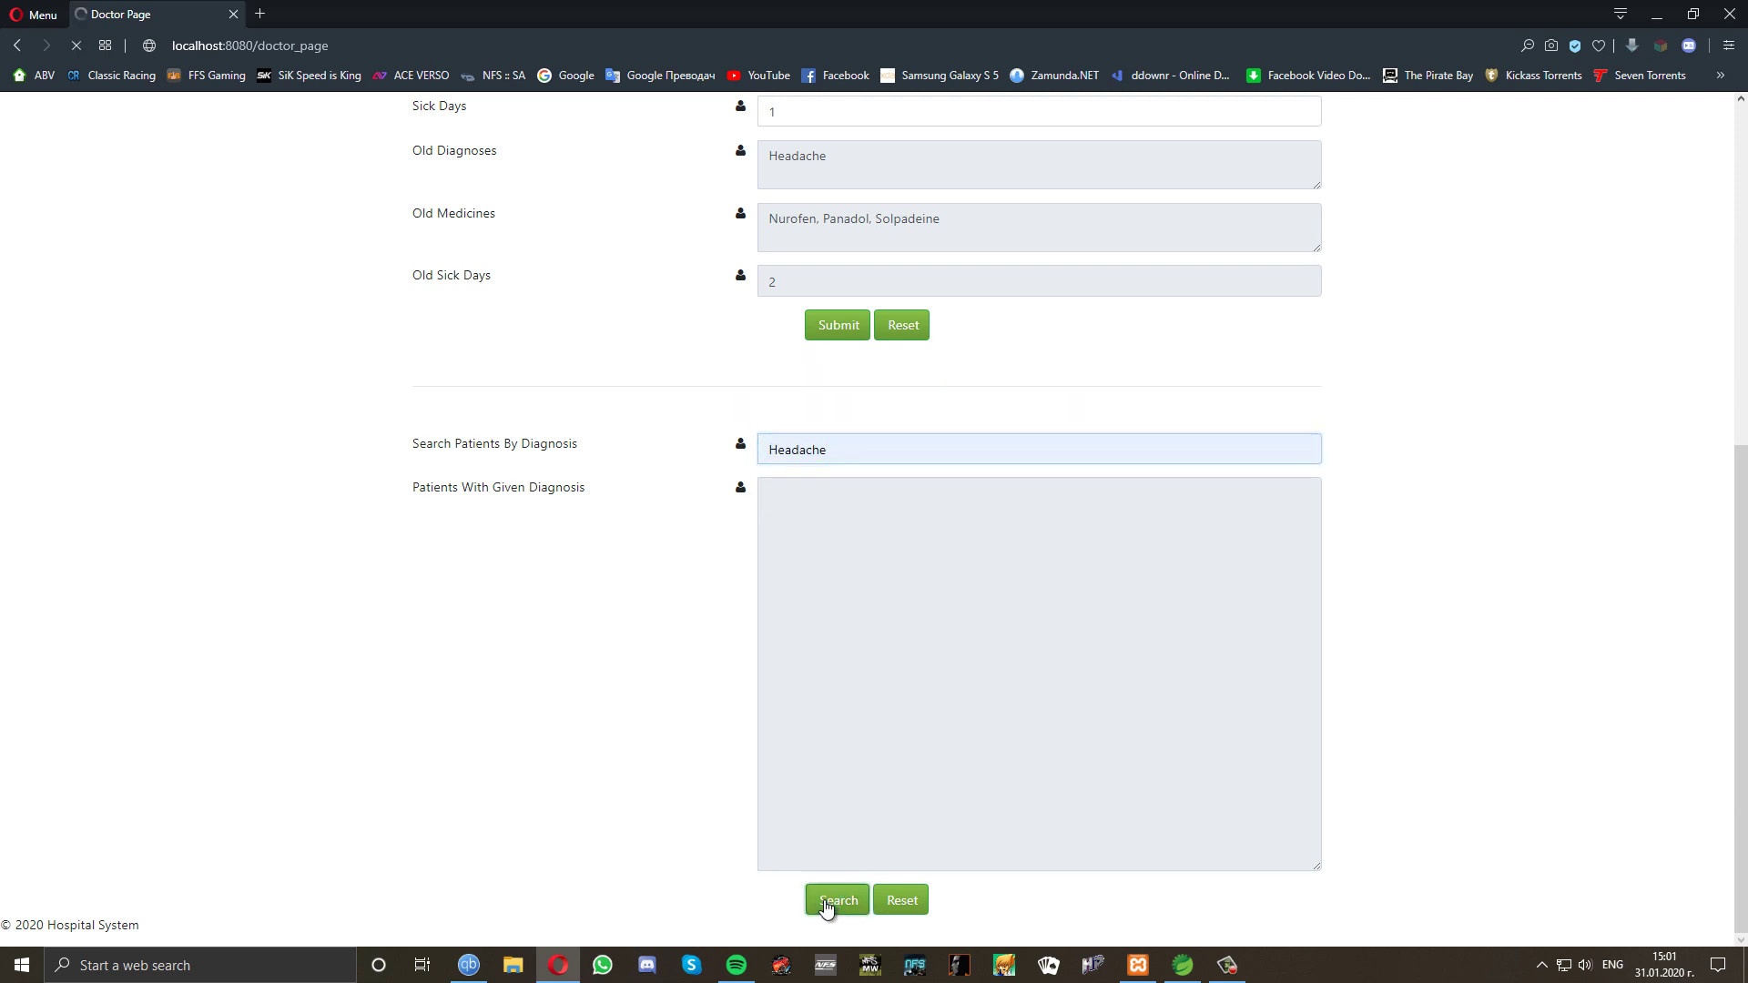
scroll(727, 811, down, 7)
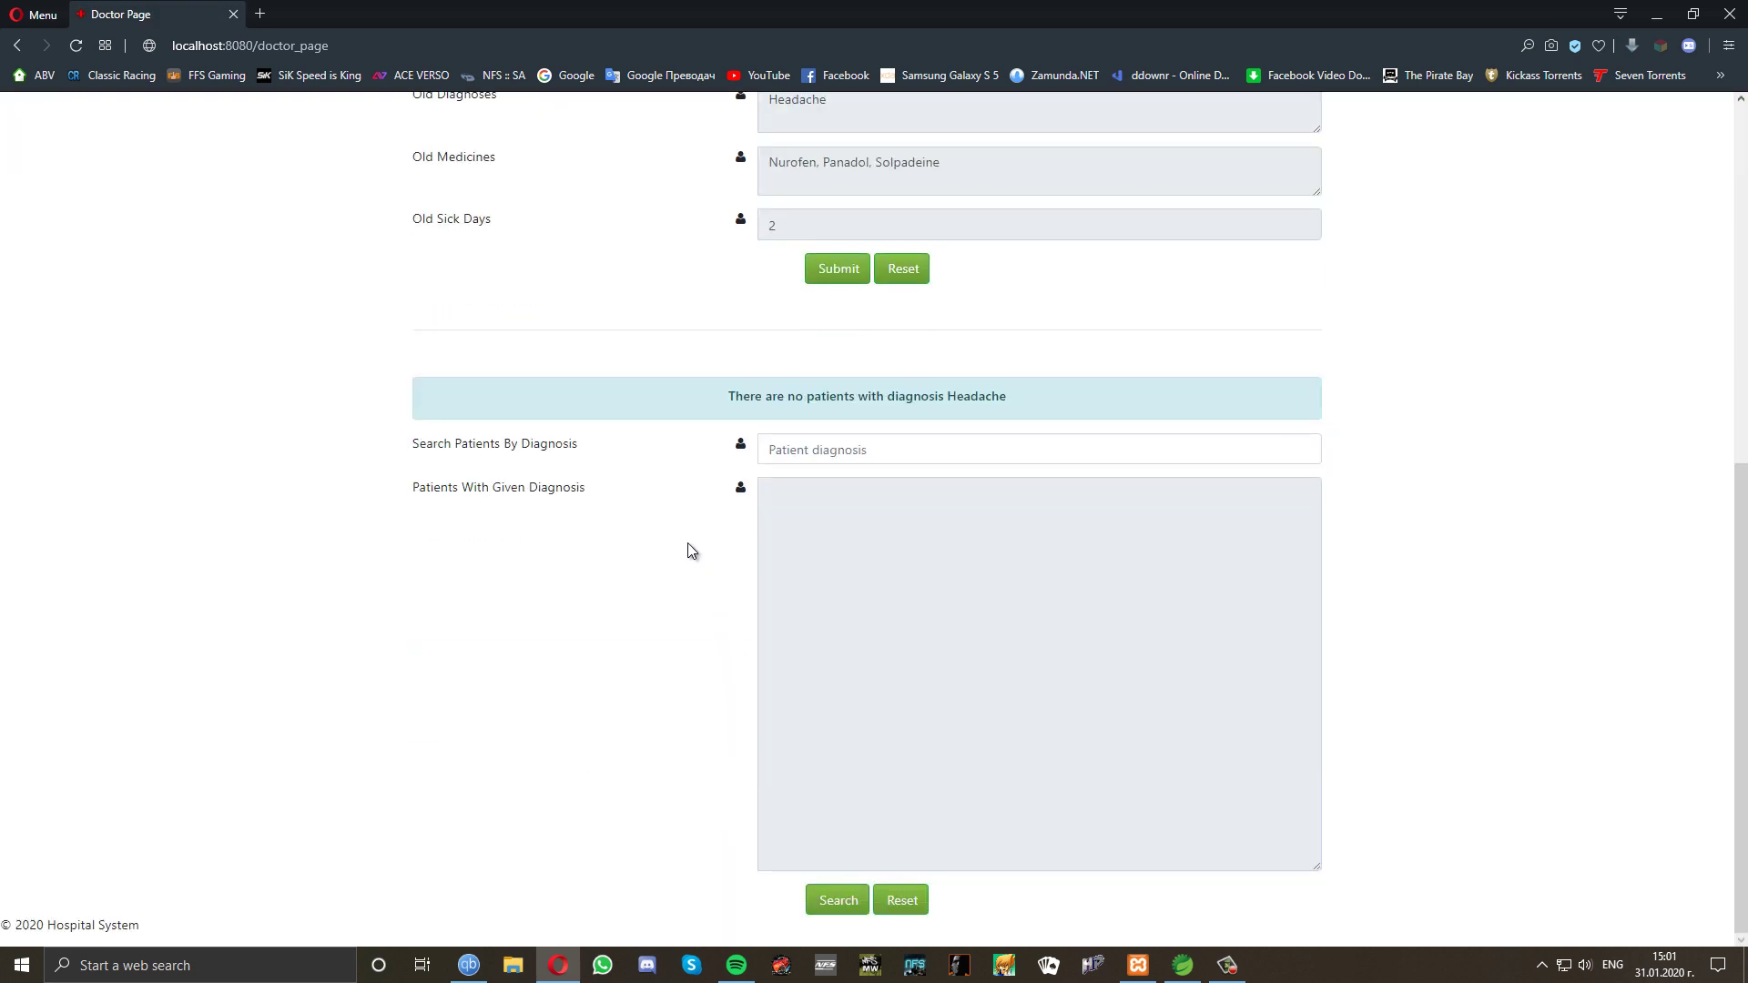
Search patients by diagnosis Sore Throat, listing both matching patients.
click(840, 453)
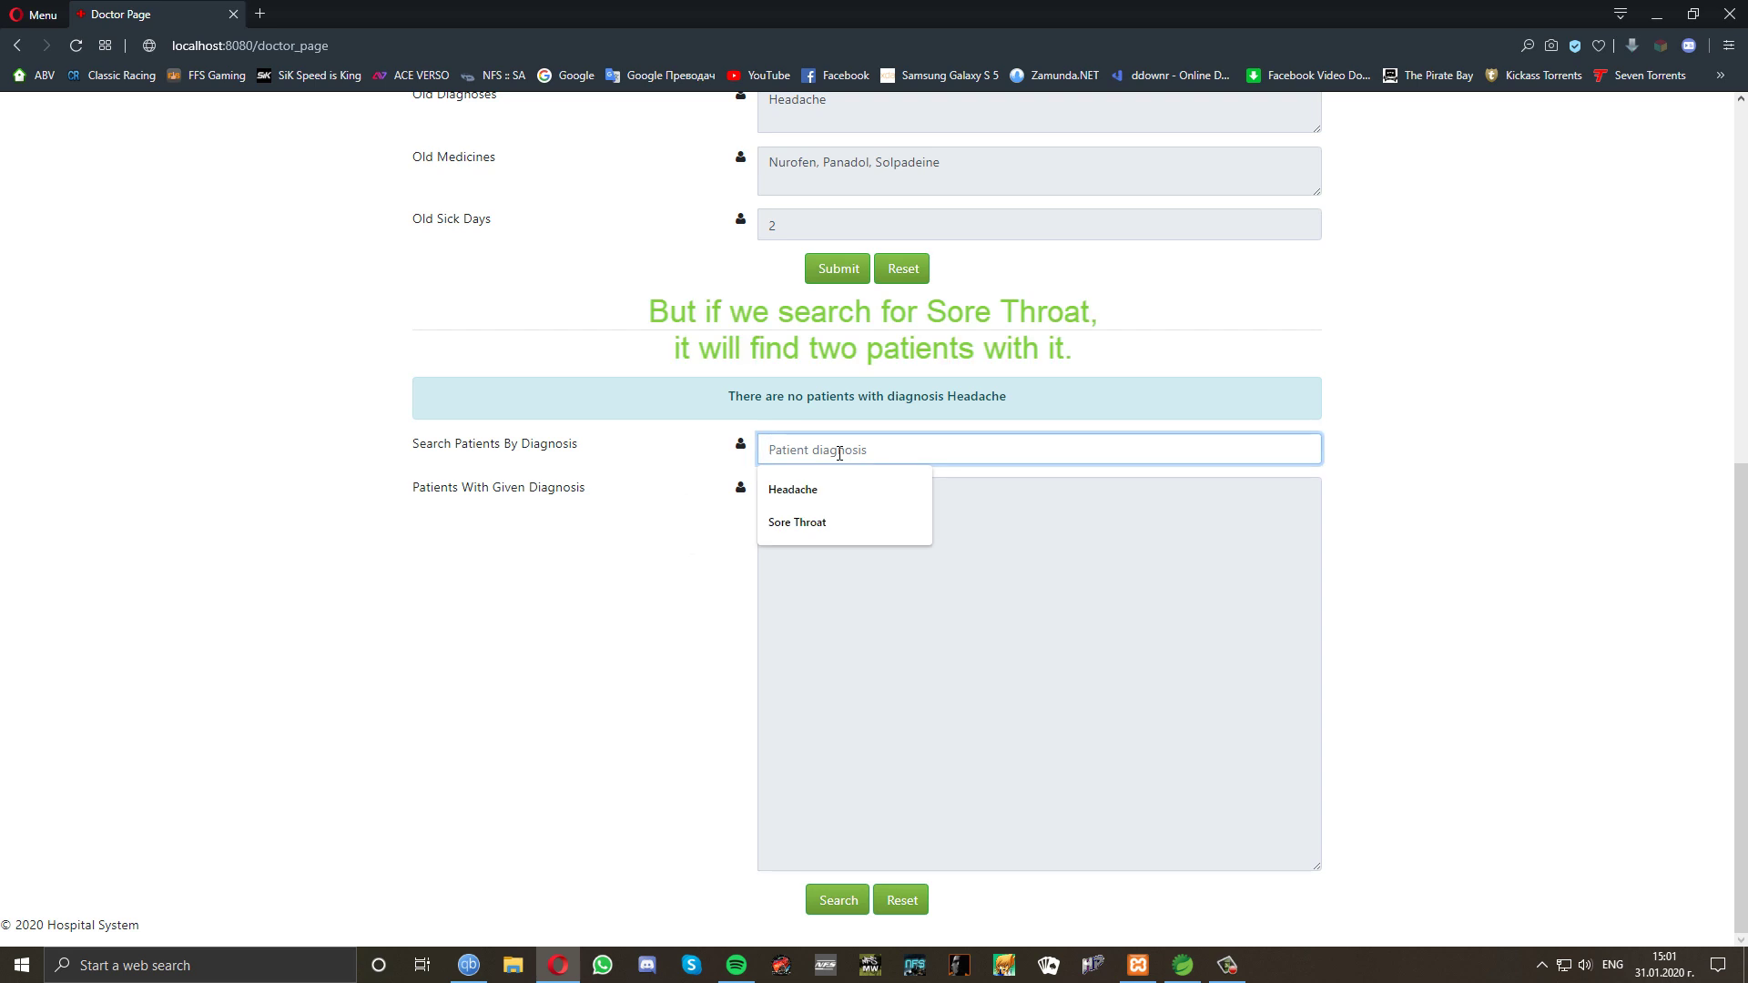
click(798, 522)
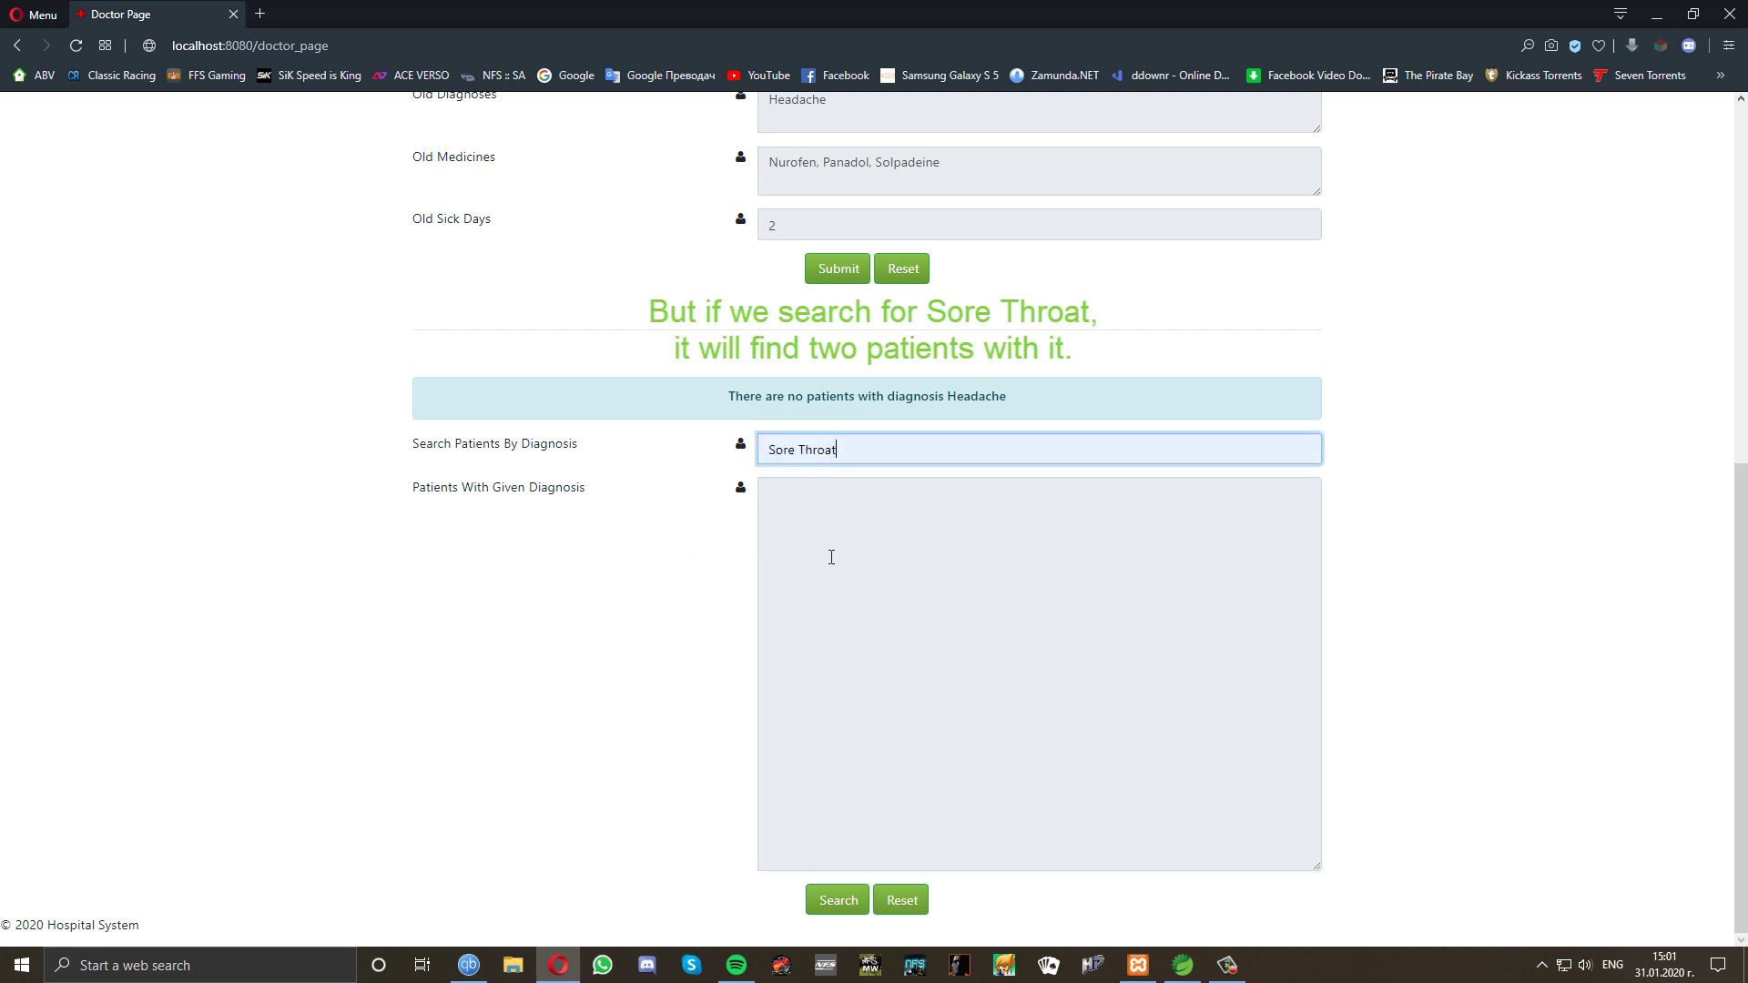
click(839, 901)
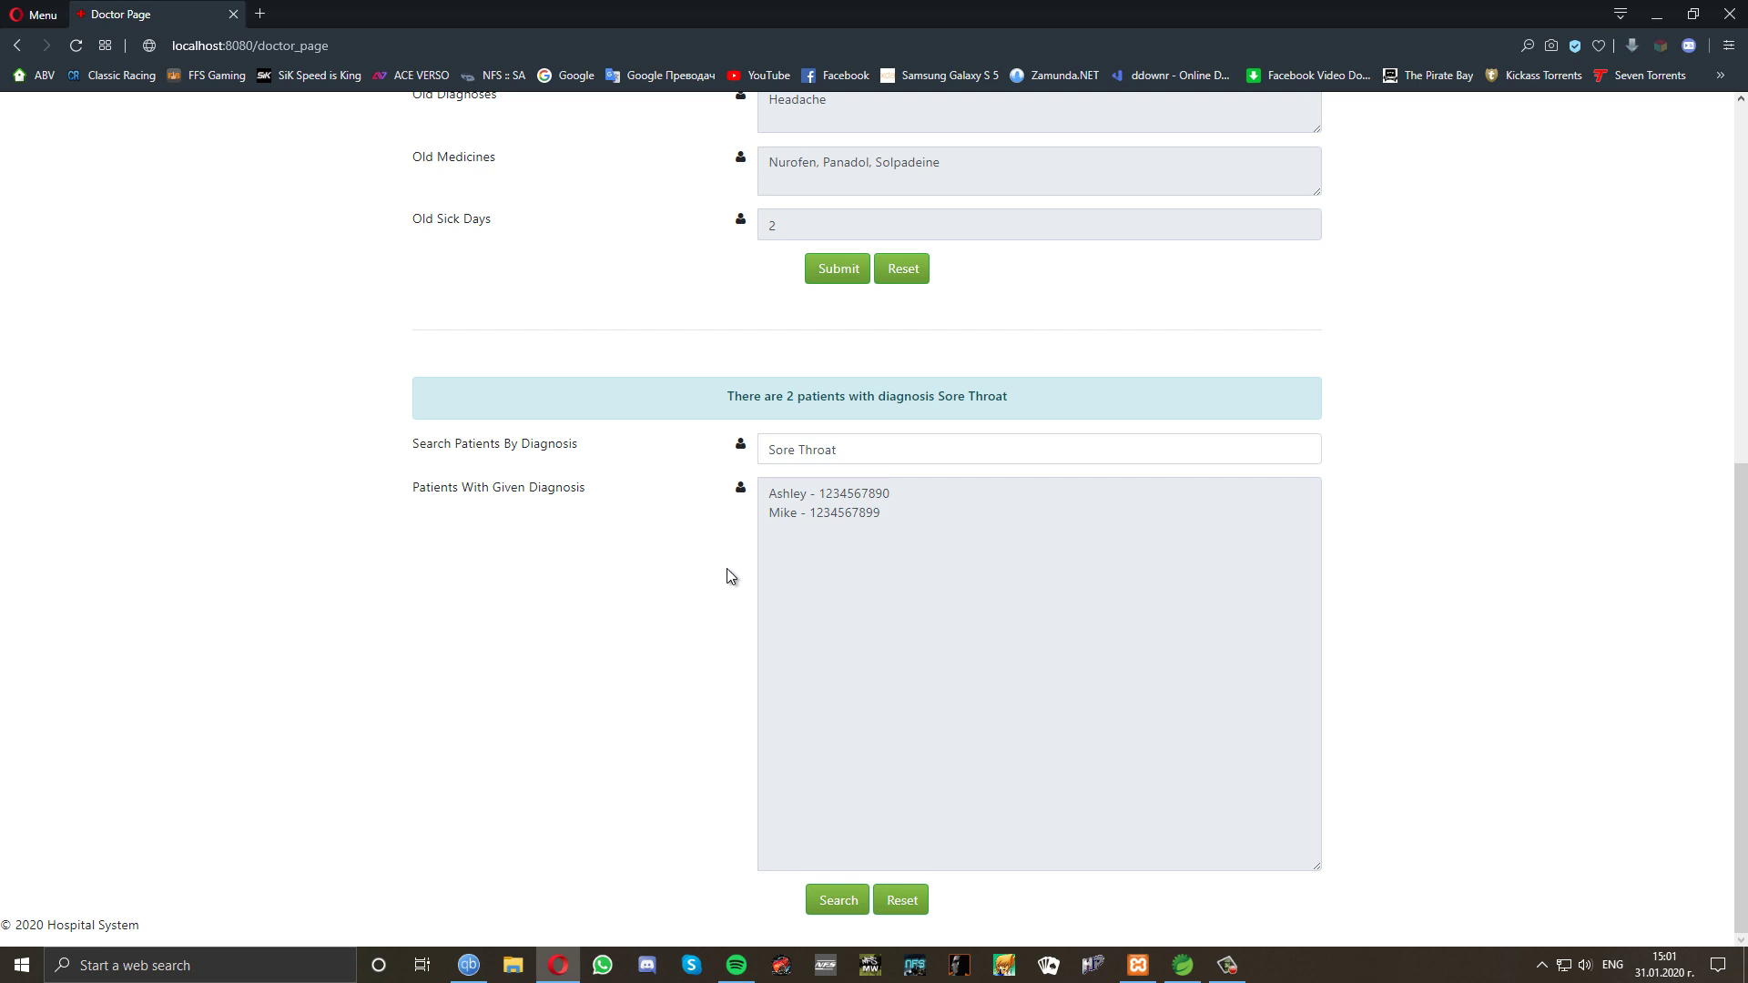
scroll(727, 569, up, 8)
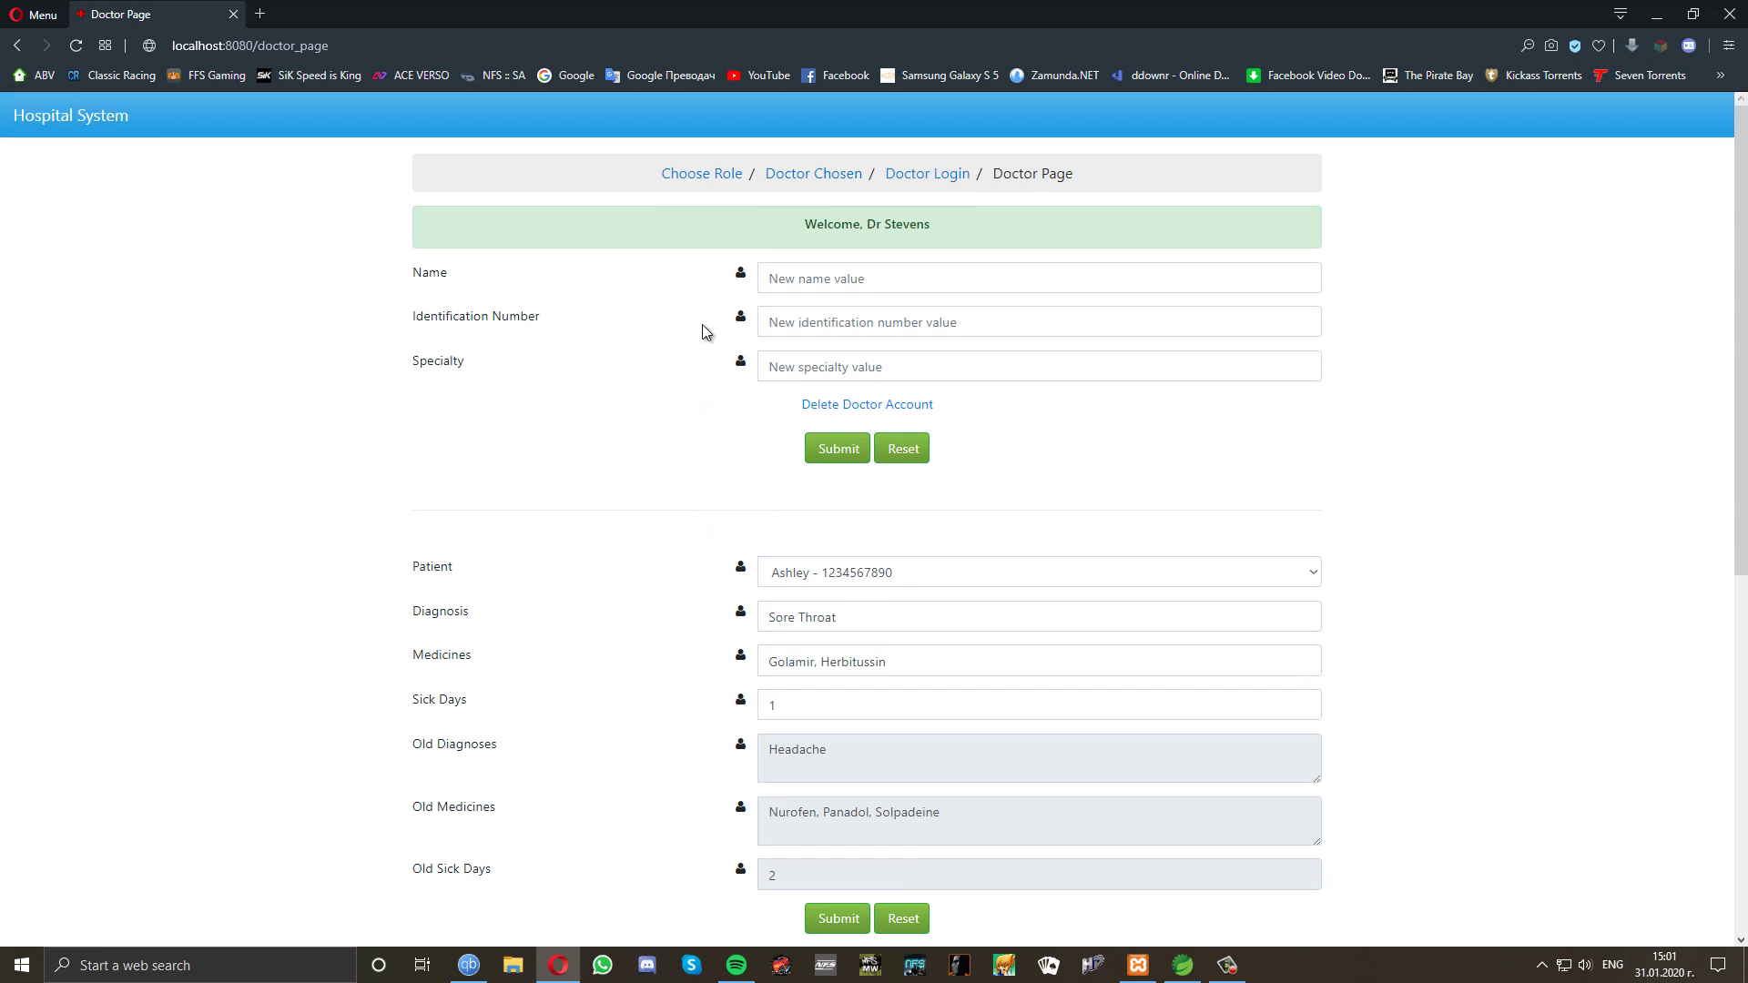
Log in as the first patient with the saved ID and delete their account.
click(714, 182)
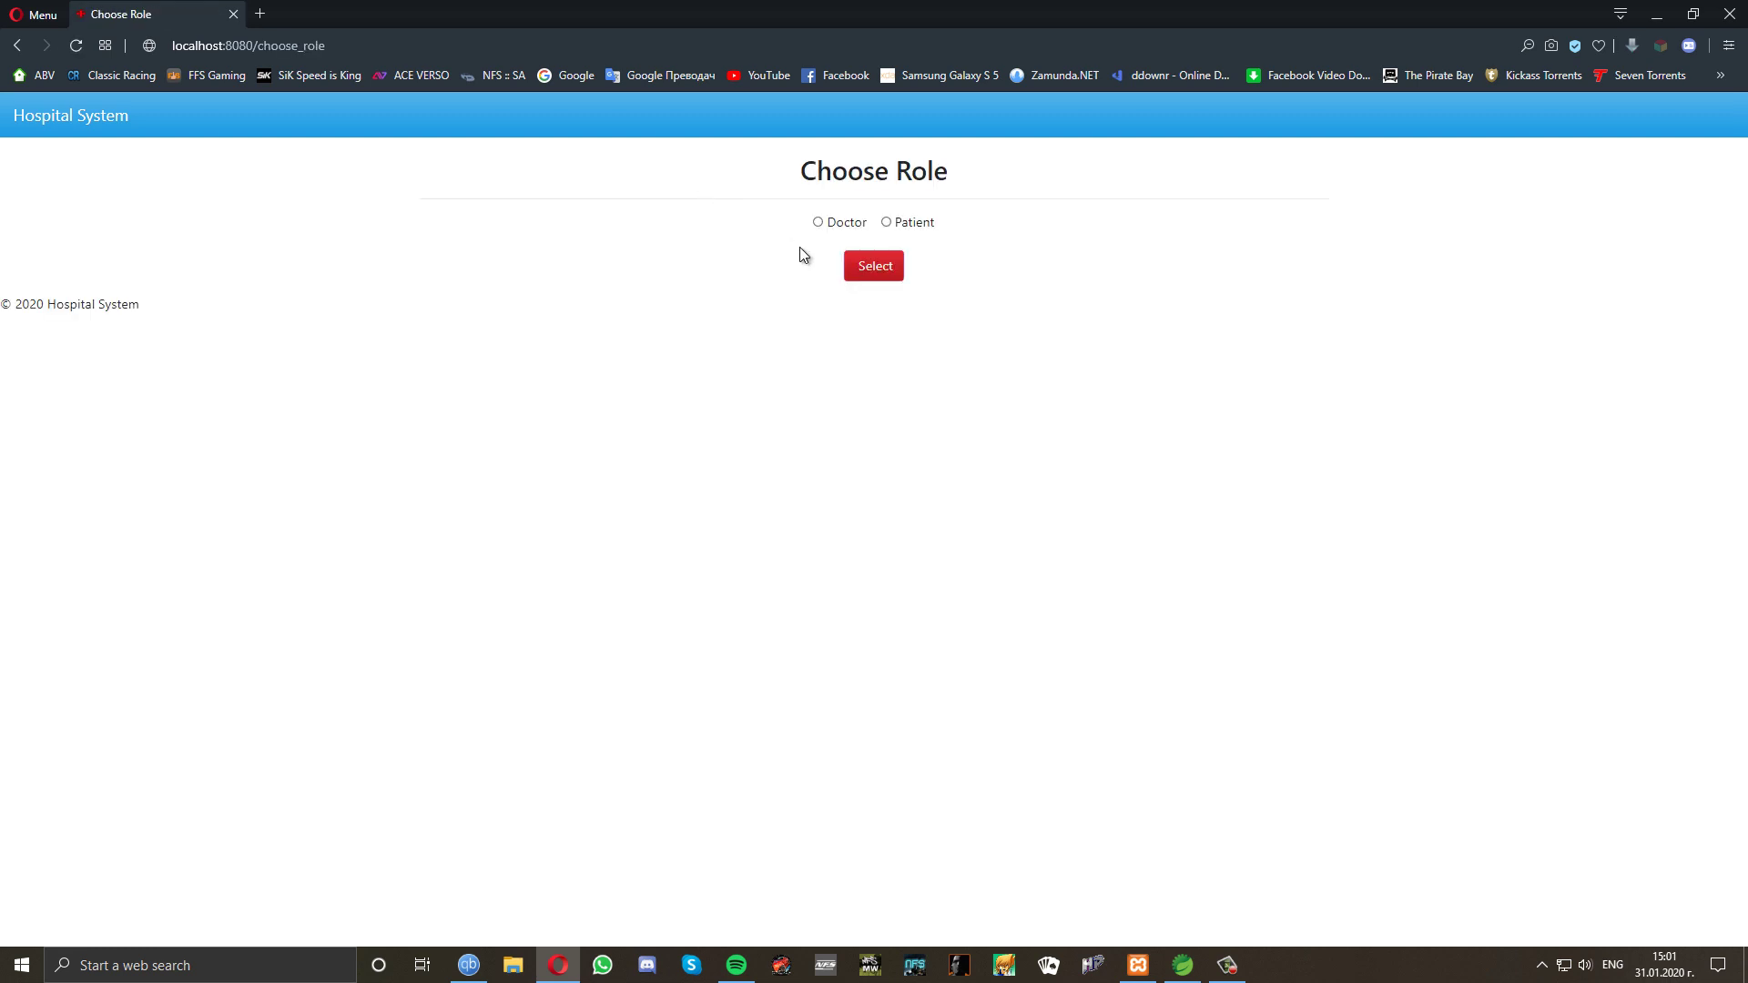
click(887, 223)
click(870, 271)
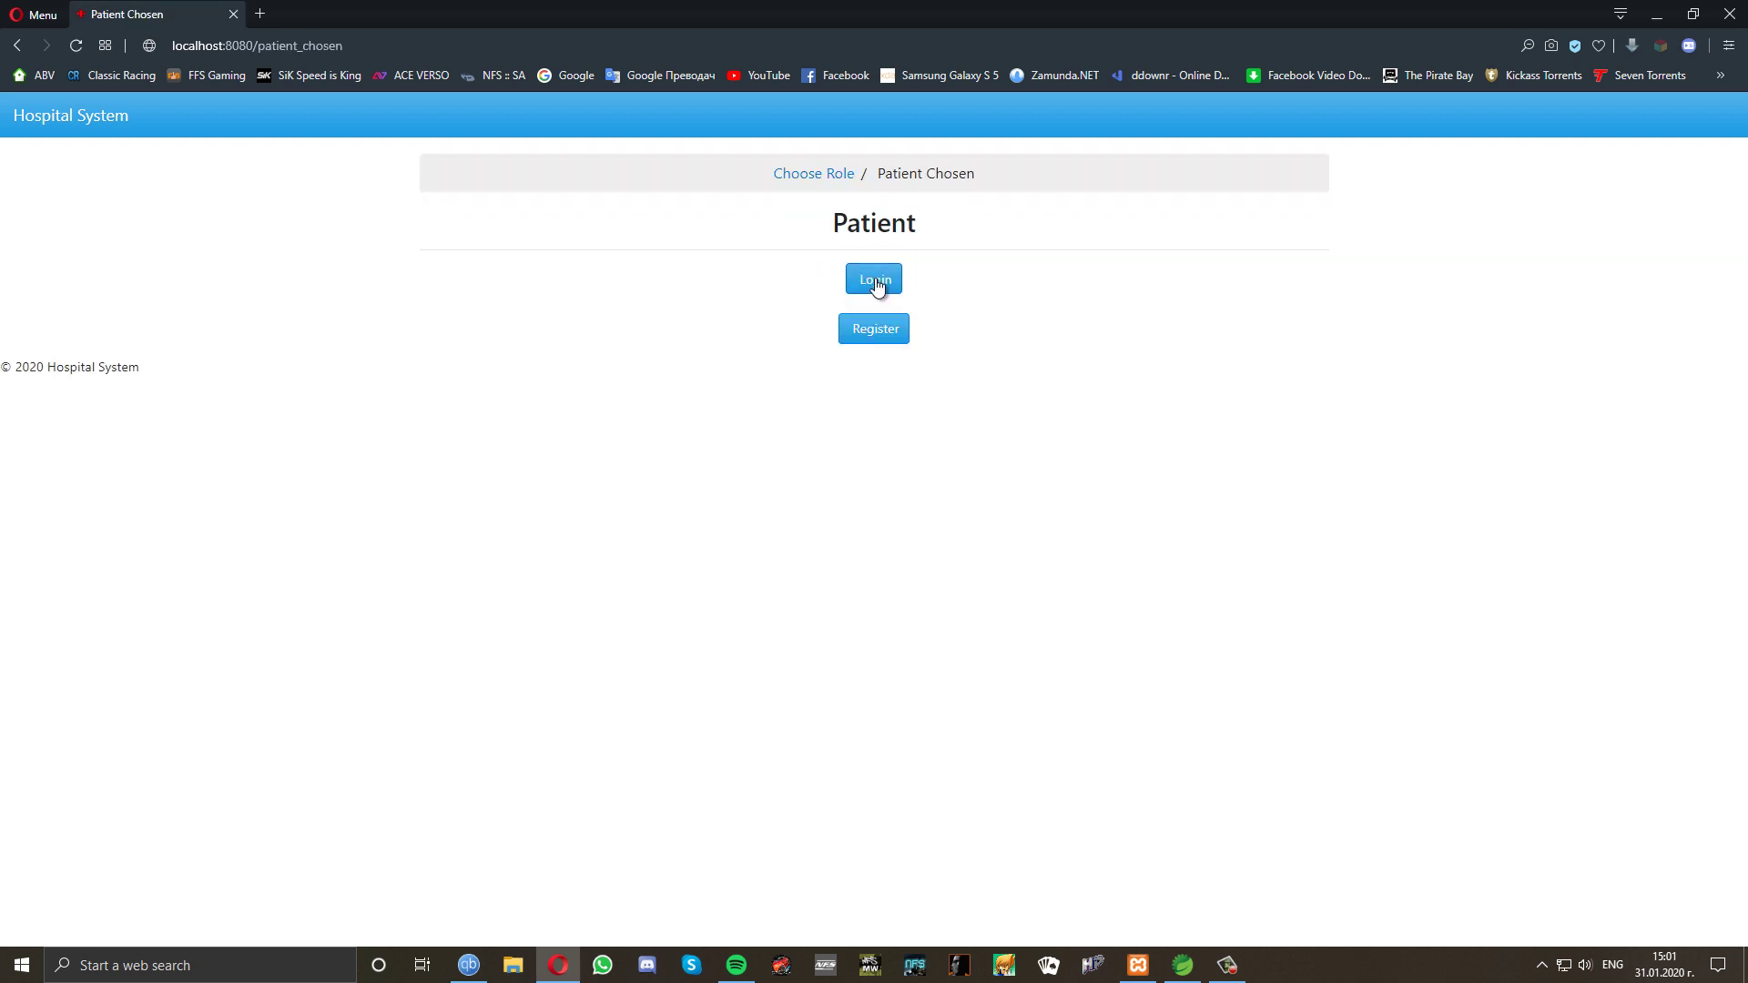
click(874, 280)
click(637, 298)
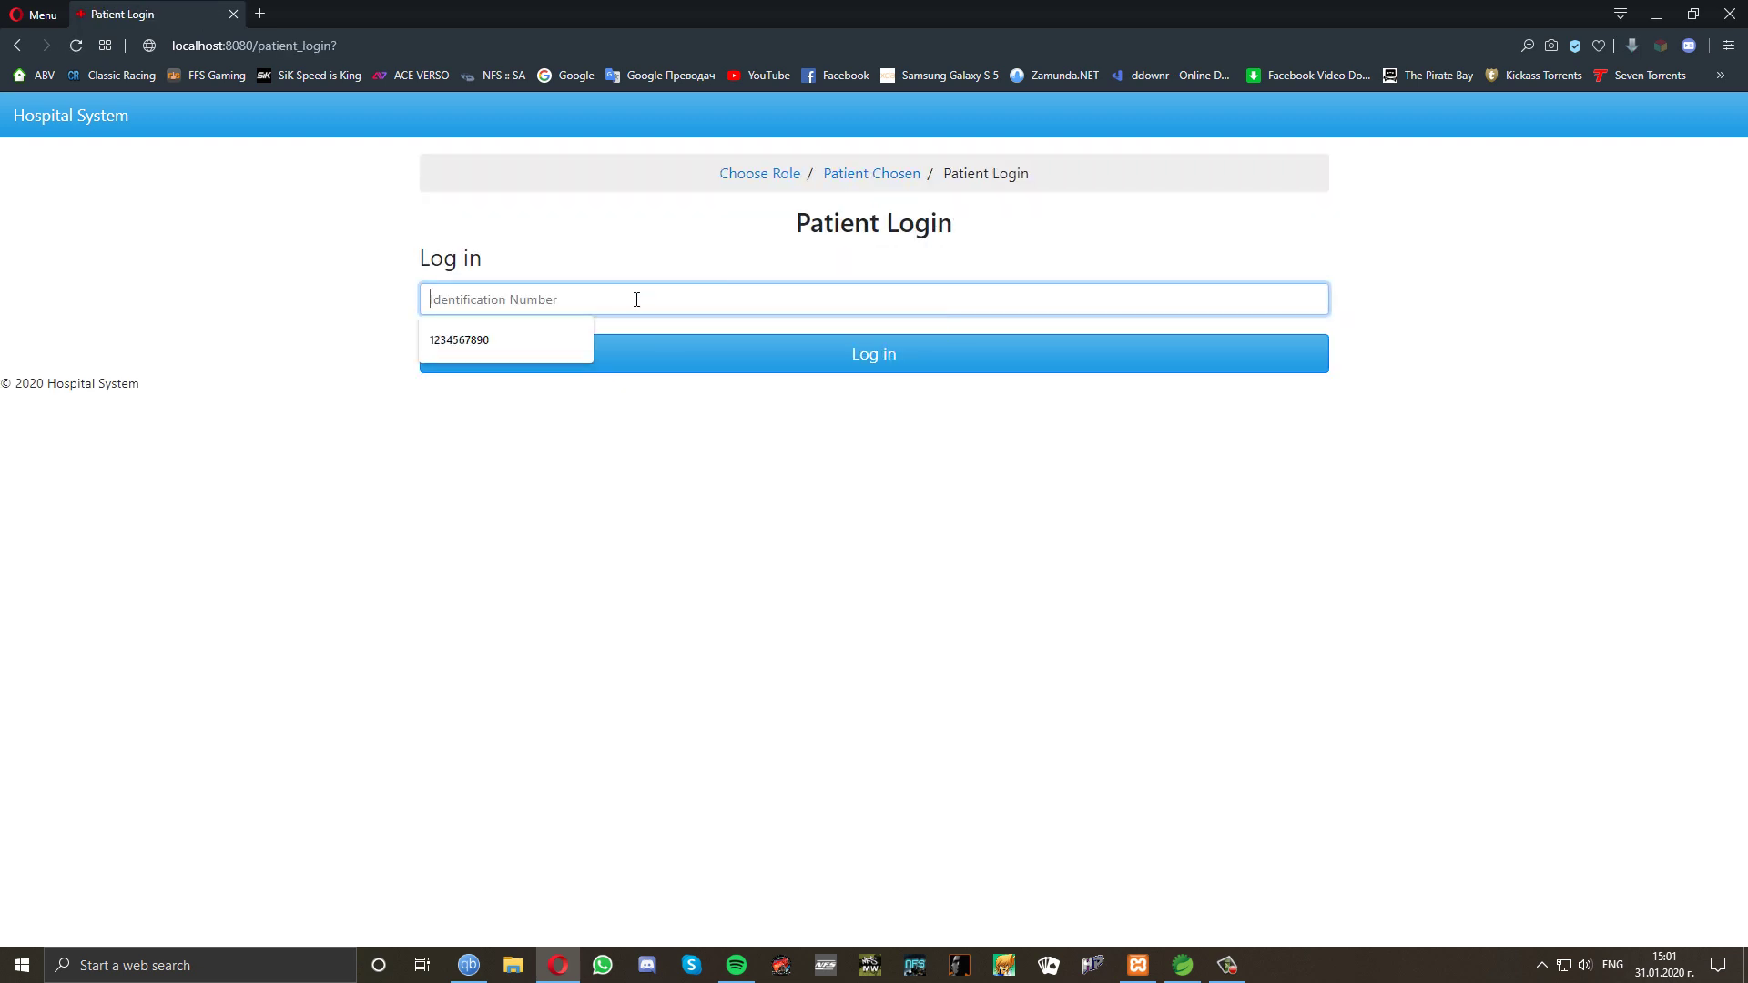
click(562, 333)
click(714, 356)
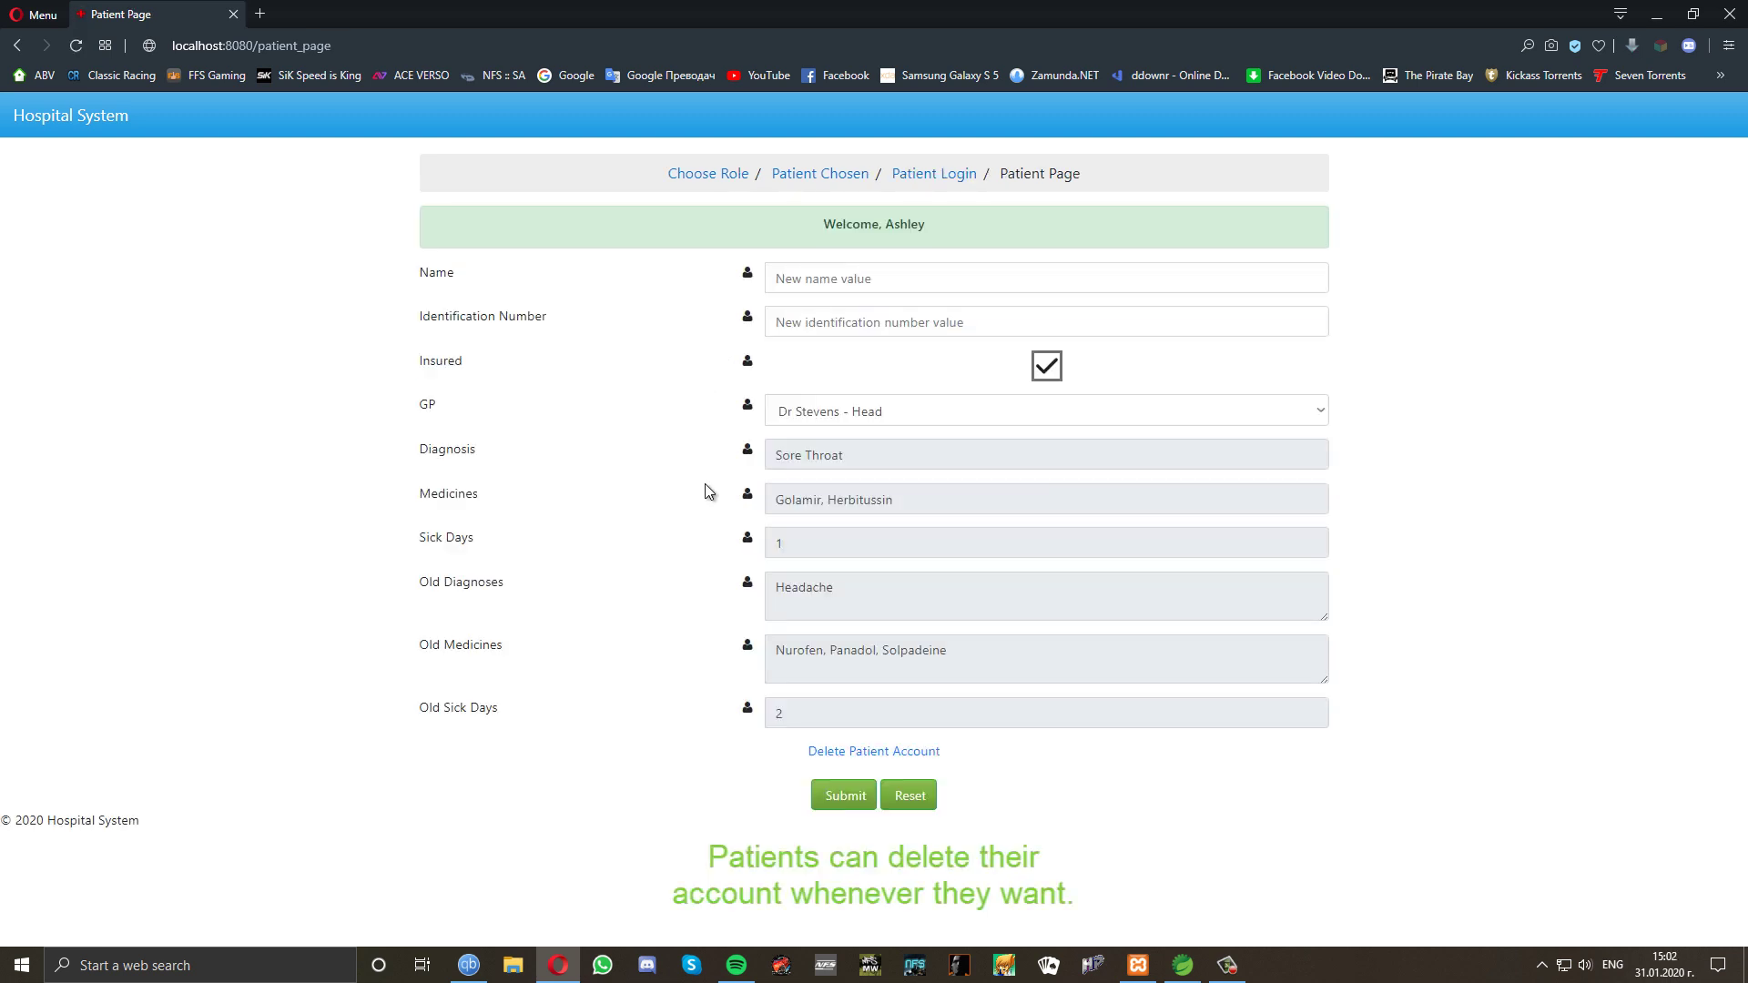
click(881, 760)
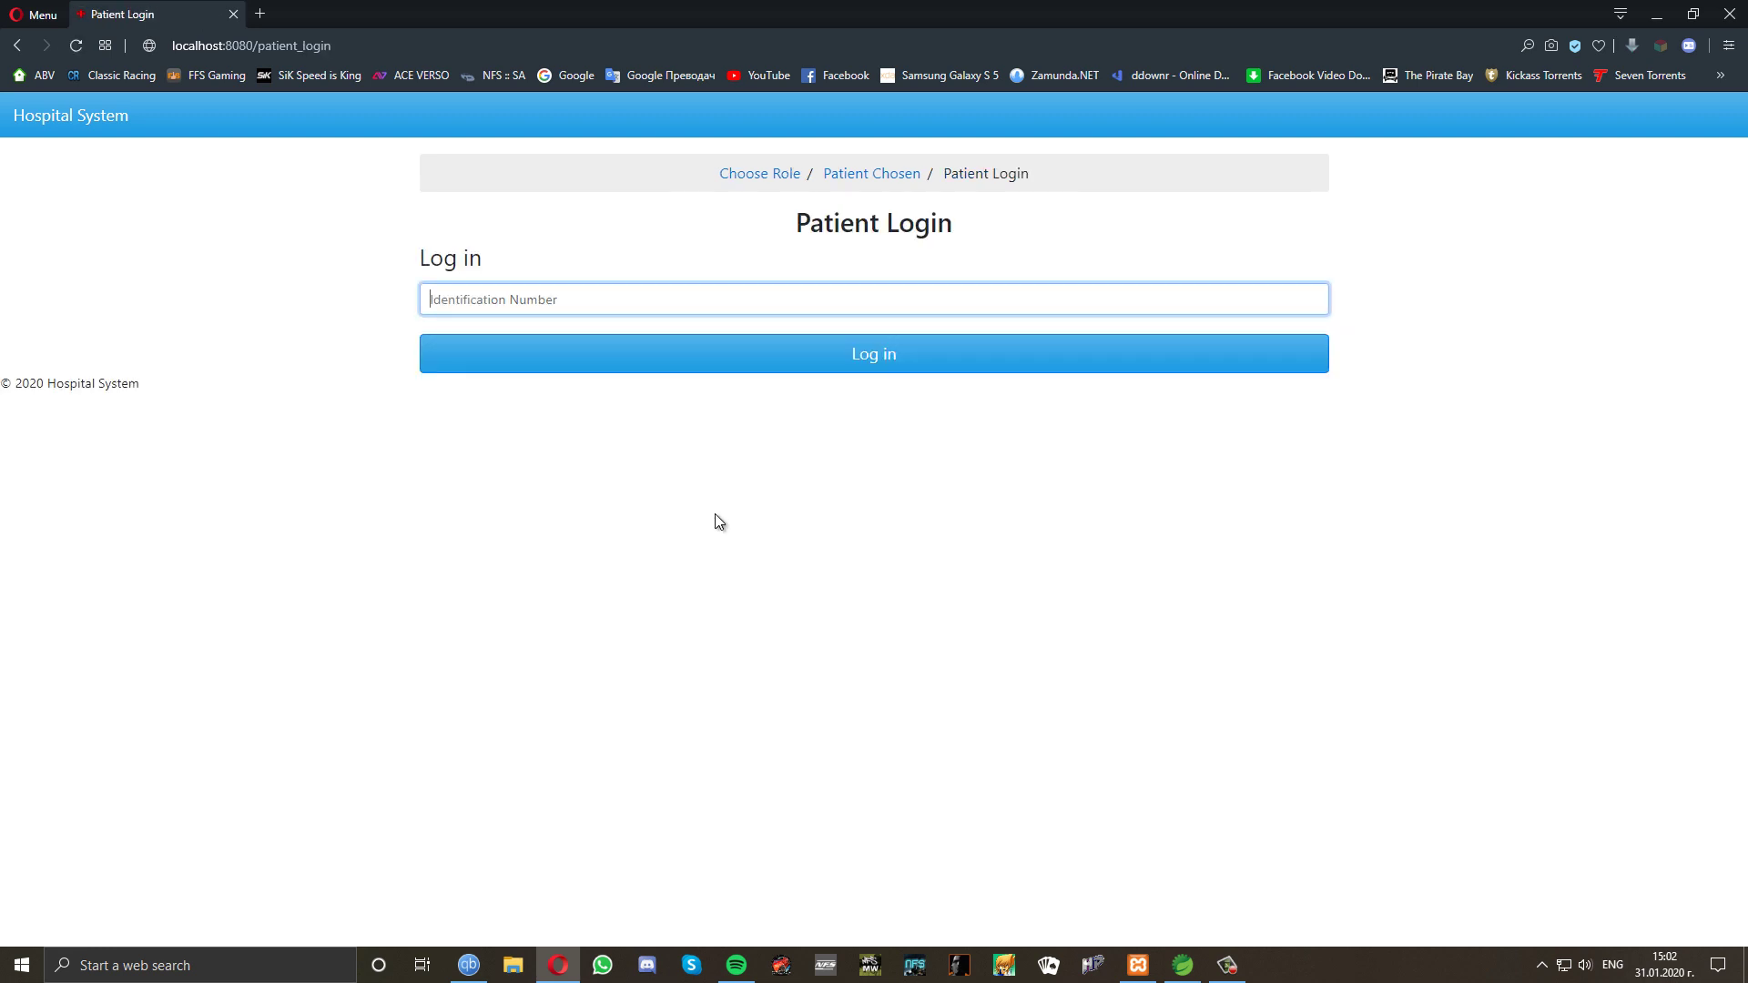
Log in as the second patient, delete their account, and return to Choose Role.
click(587, 301)
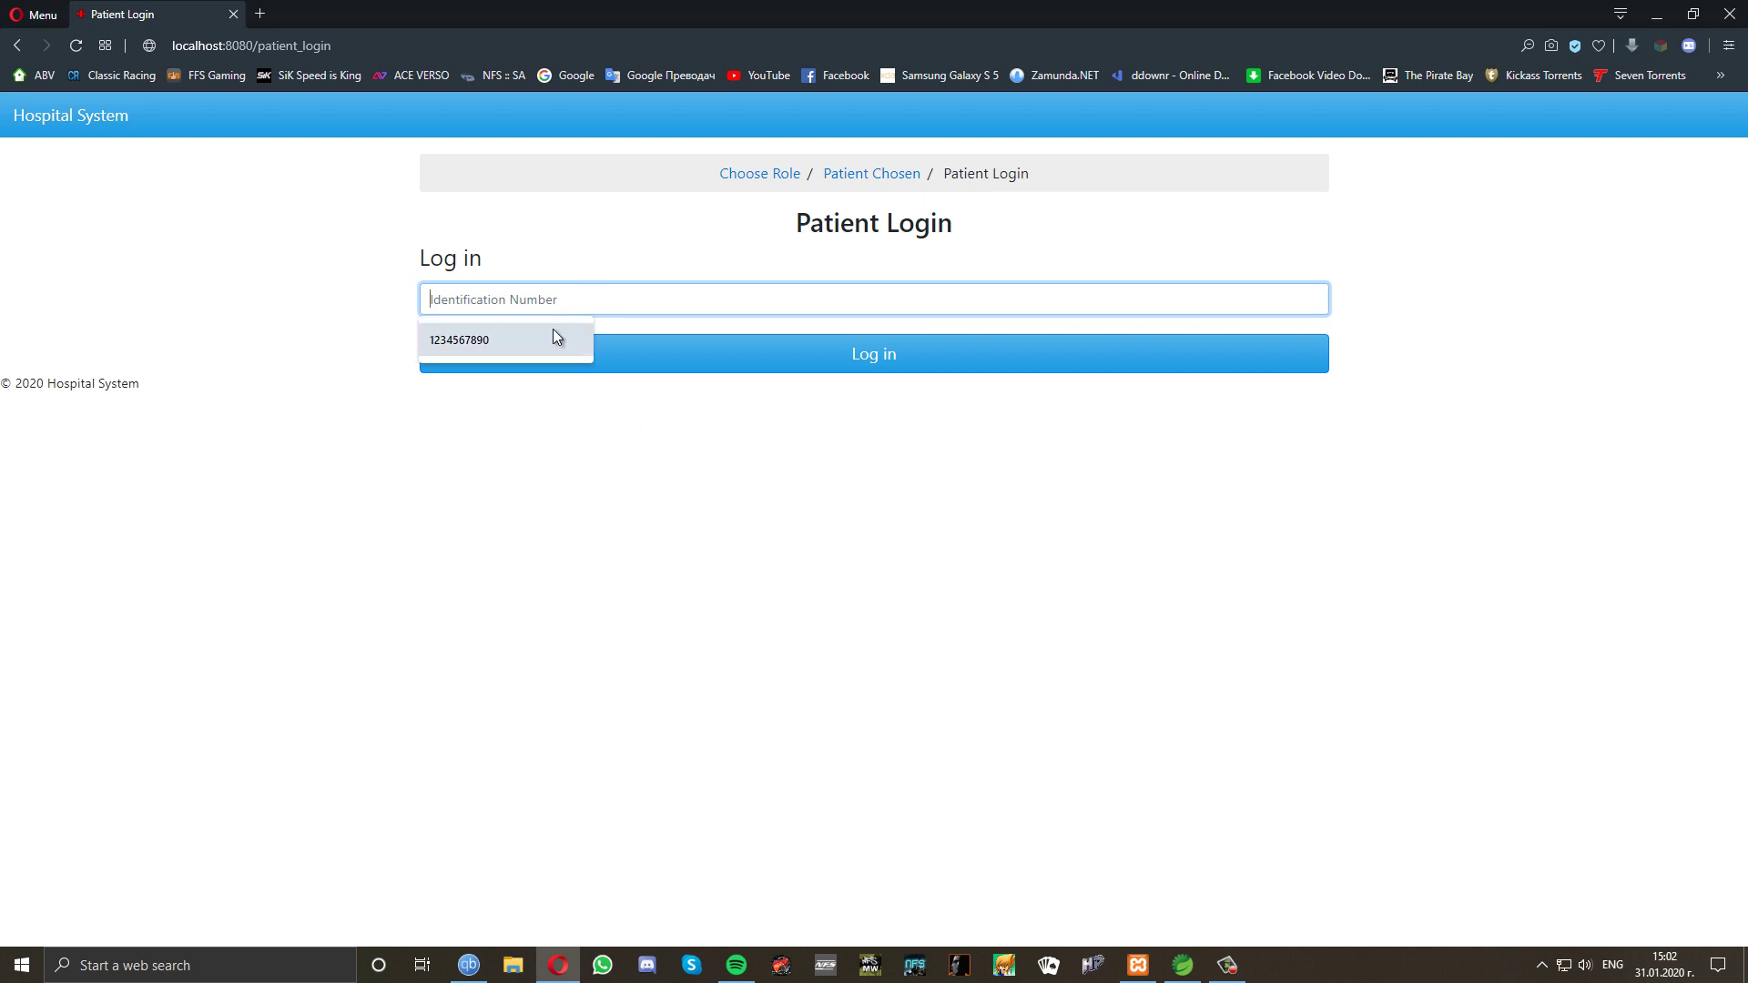
click(551, 331)
key(BackSpace)
text(99)
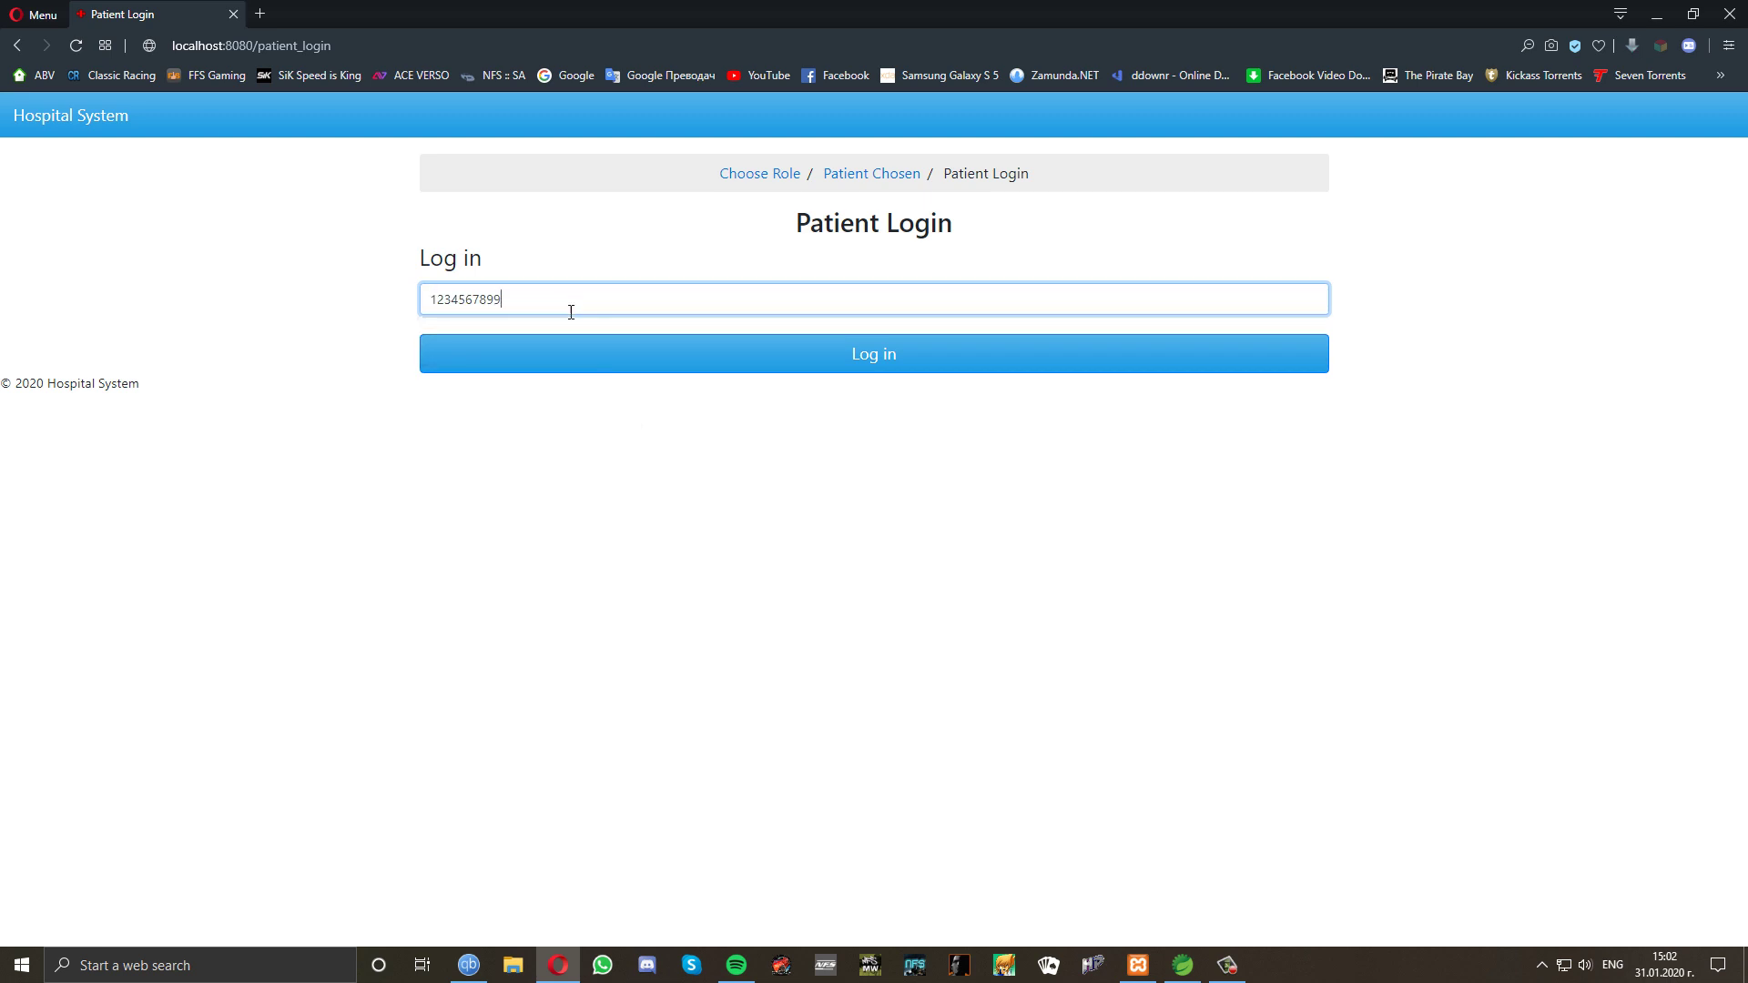
click(633, 362)
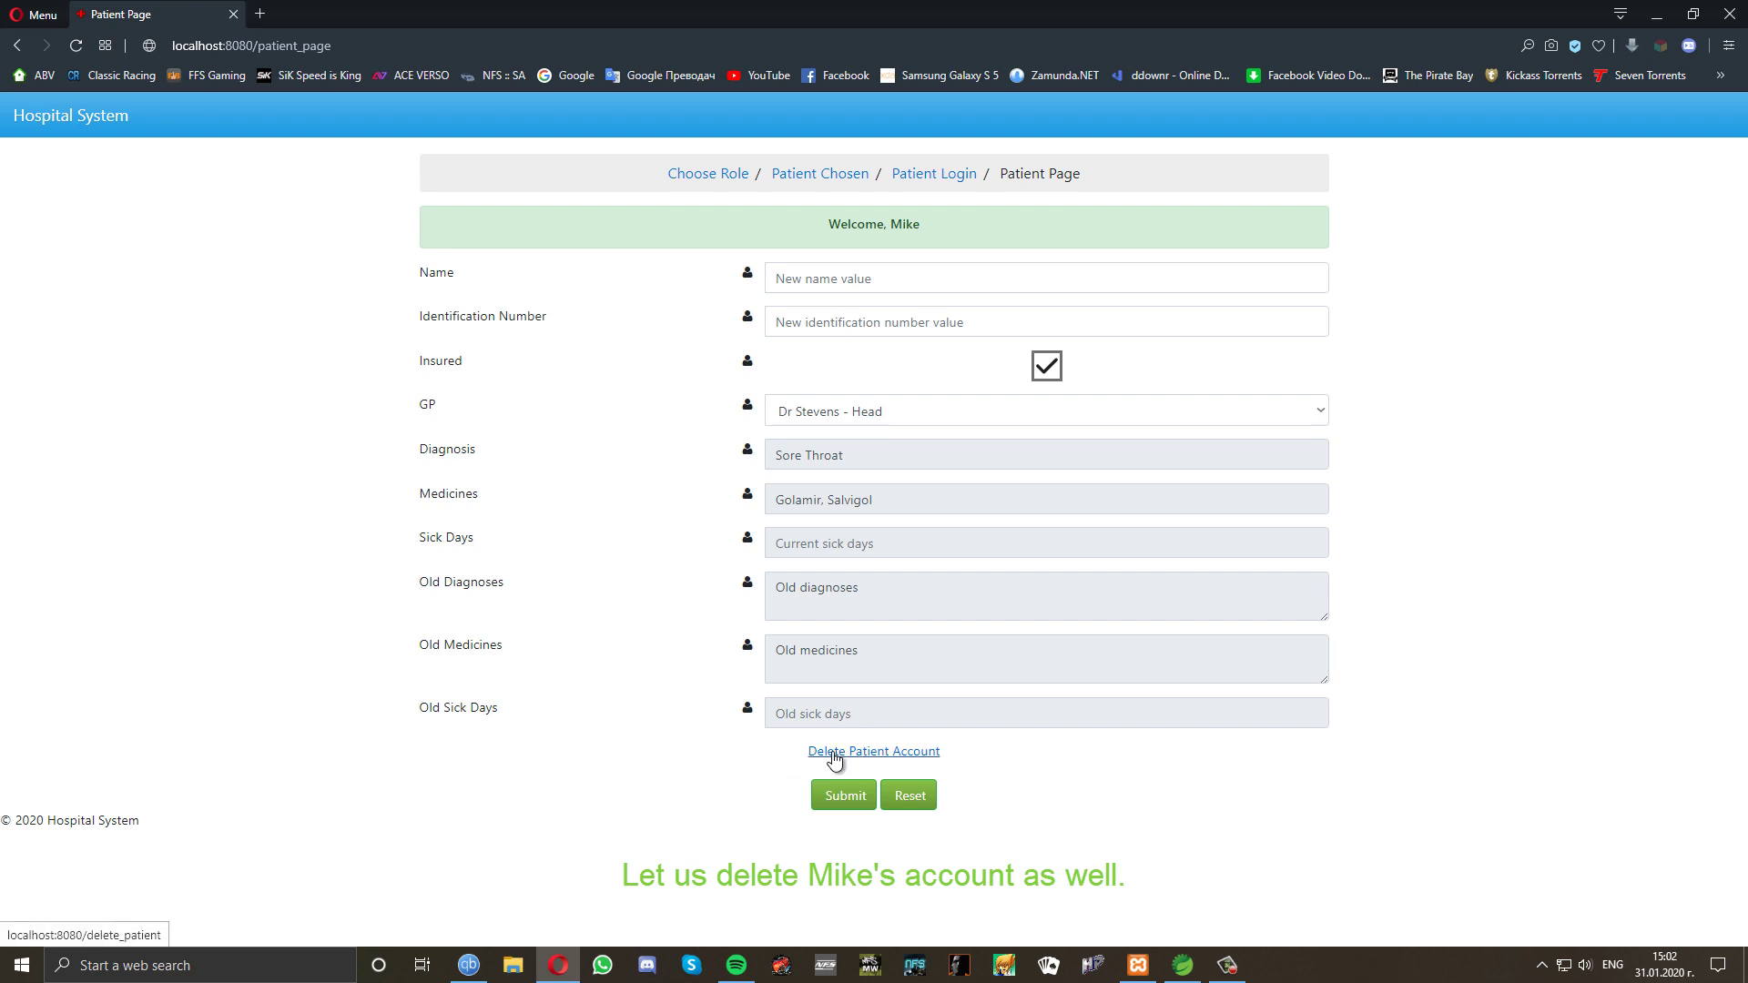
click(834, 754)
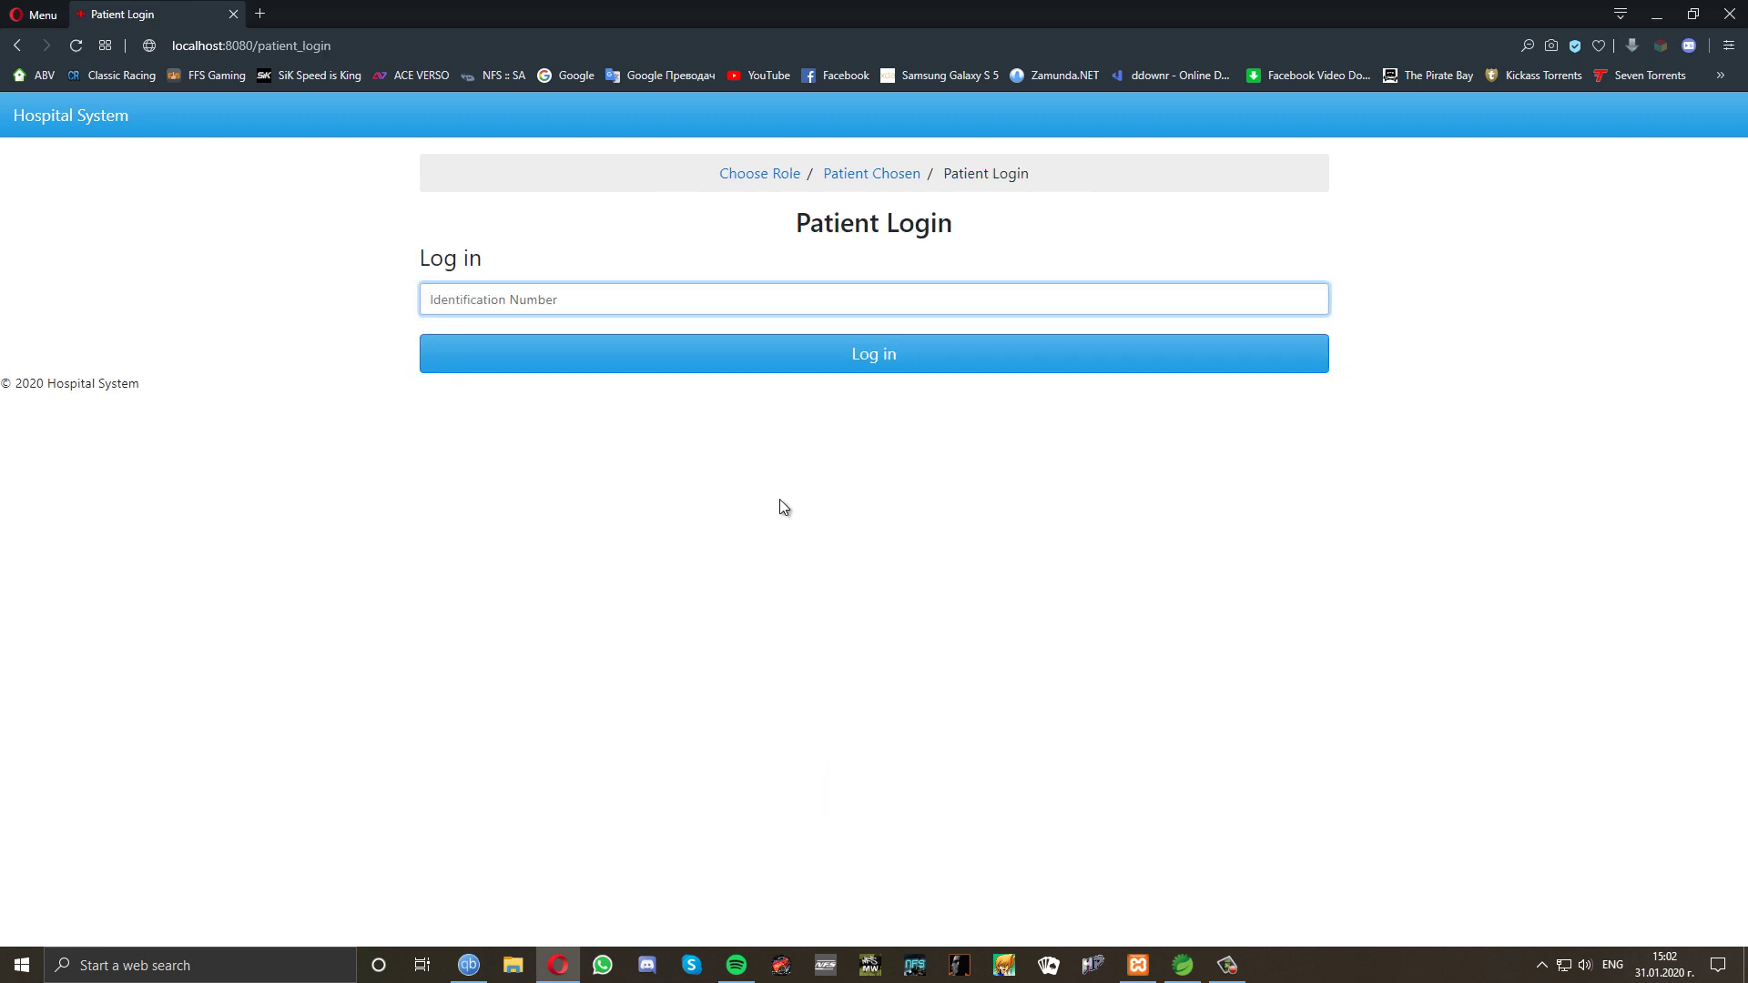
click(757, 174)
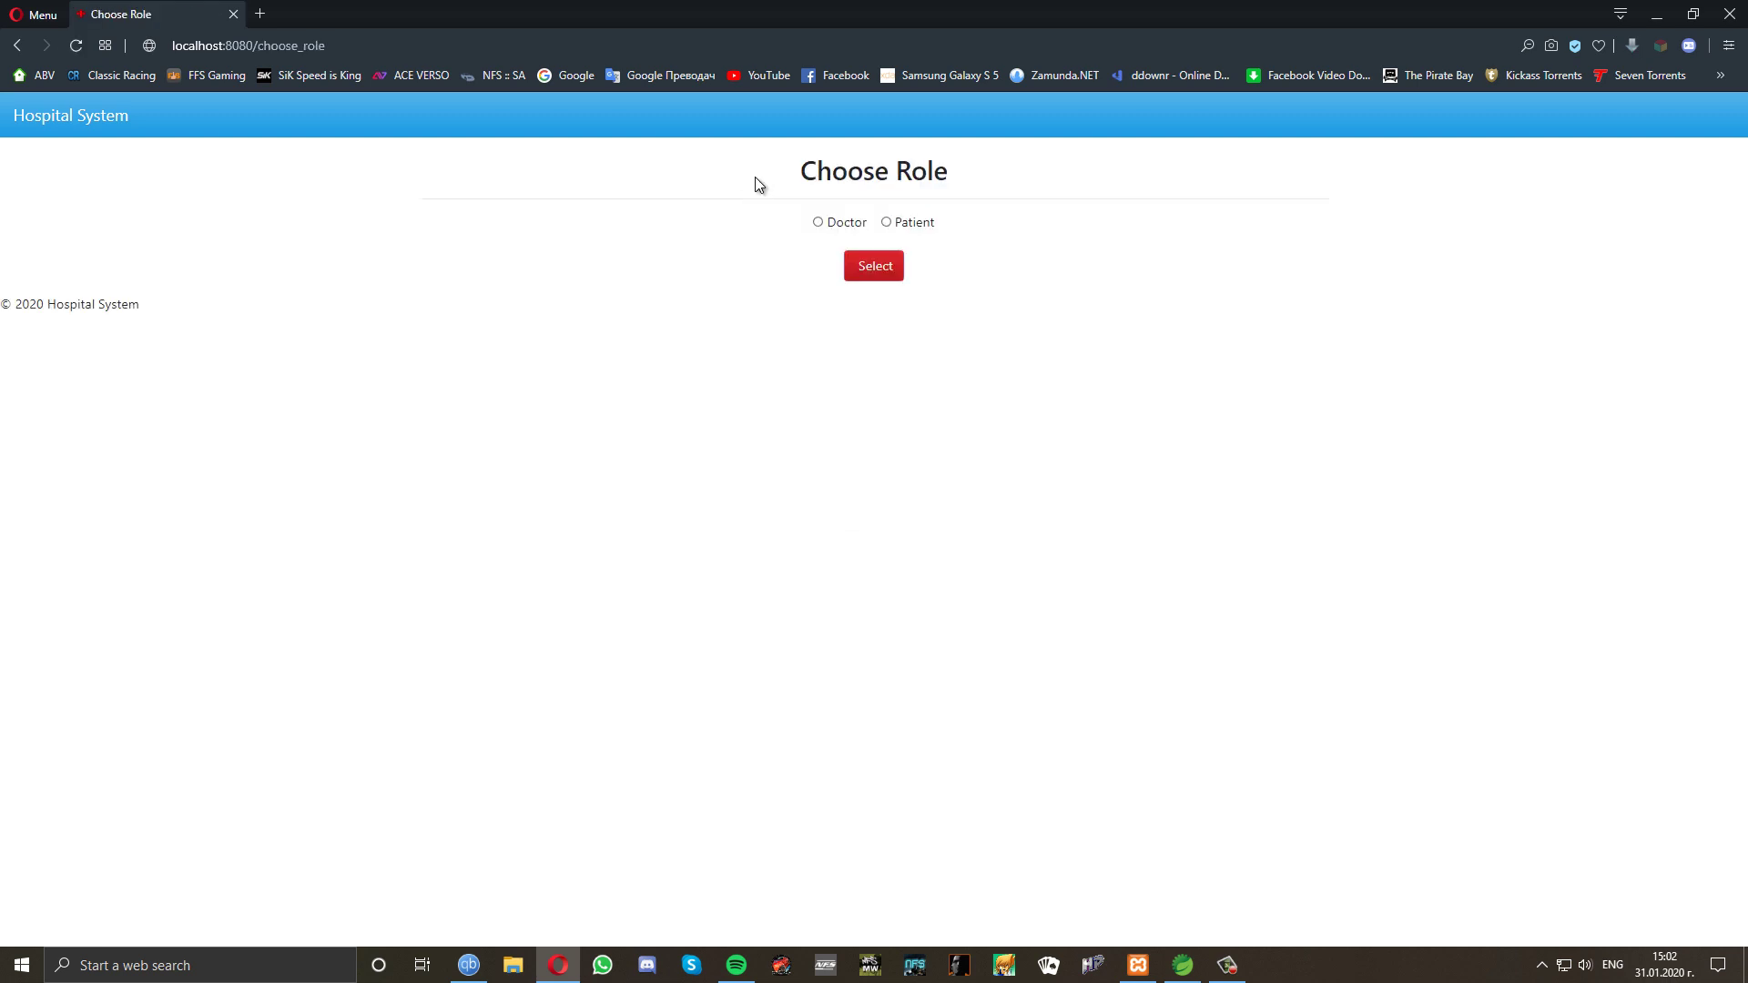
Log in as the doctor using the saved identification number.
click(818, 224)
click(870, 266)
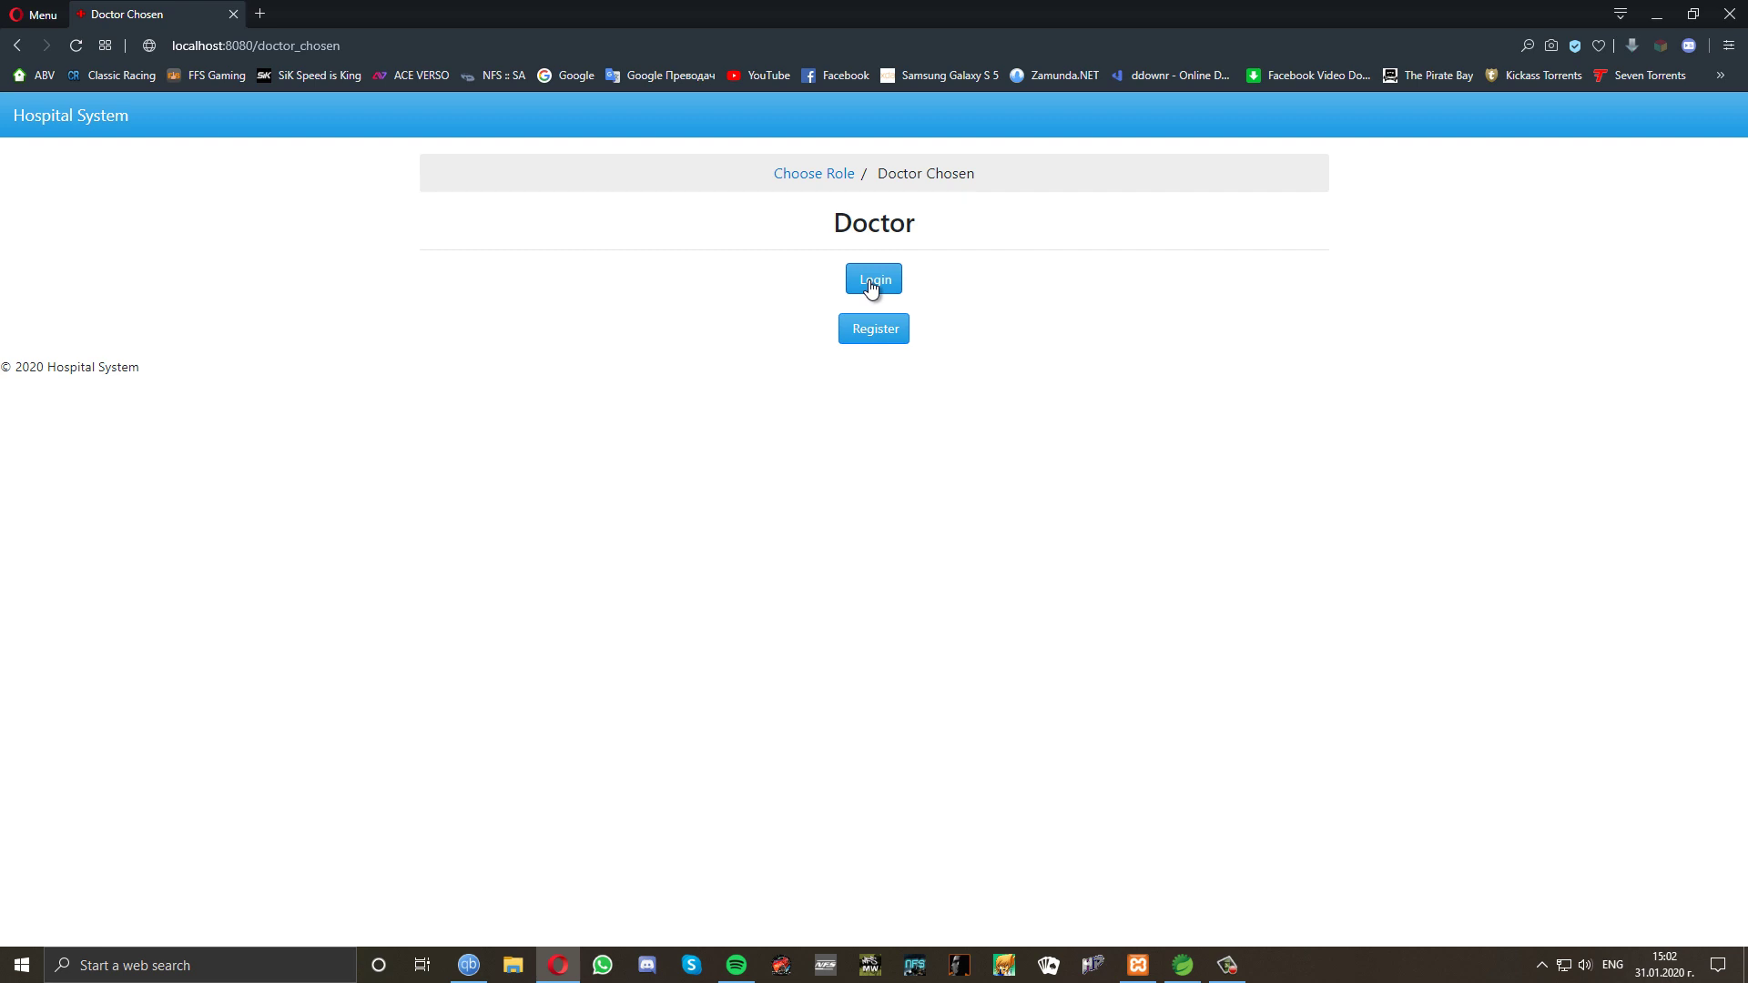
click(871, 288)
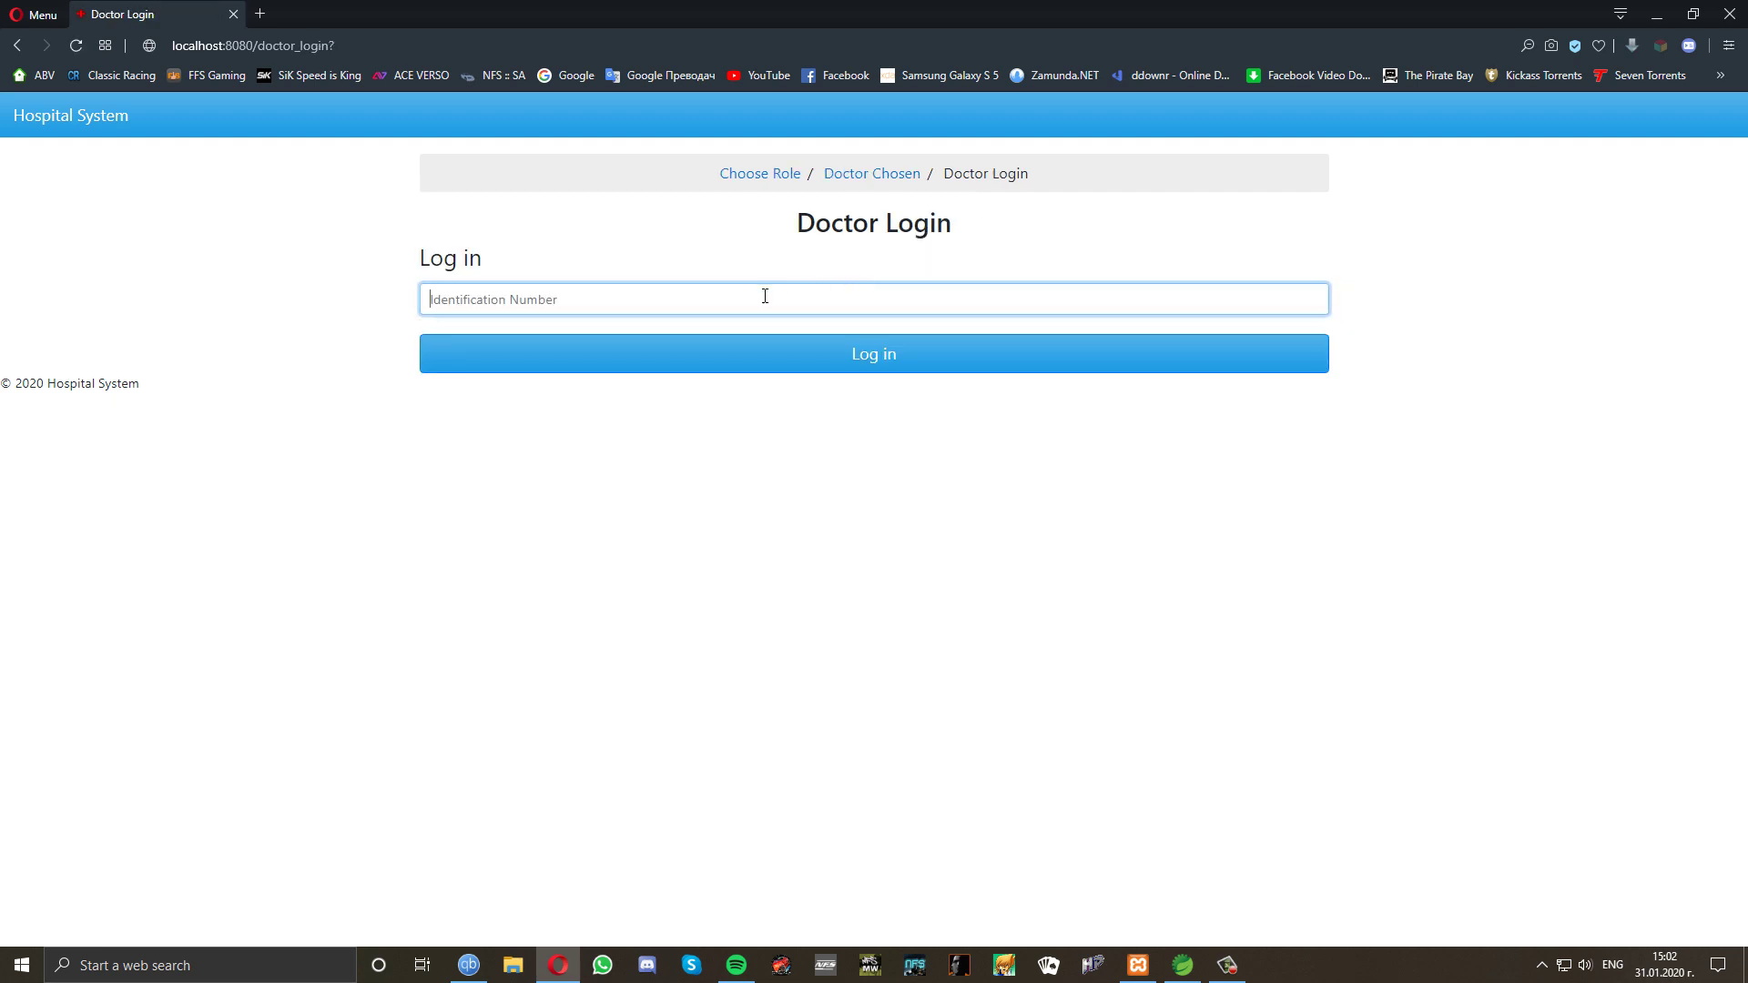
click(701, 298)
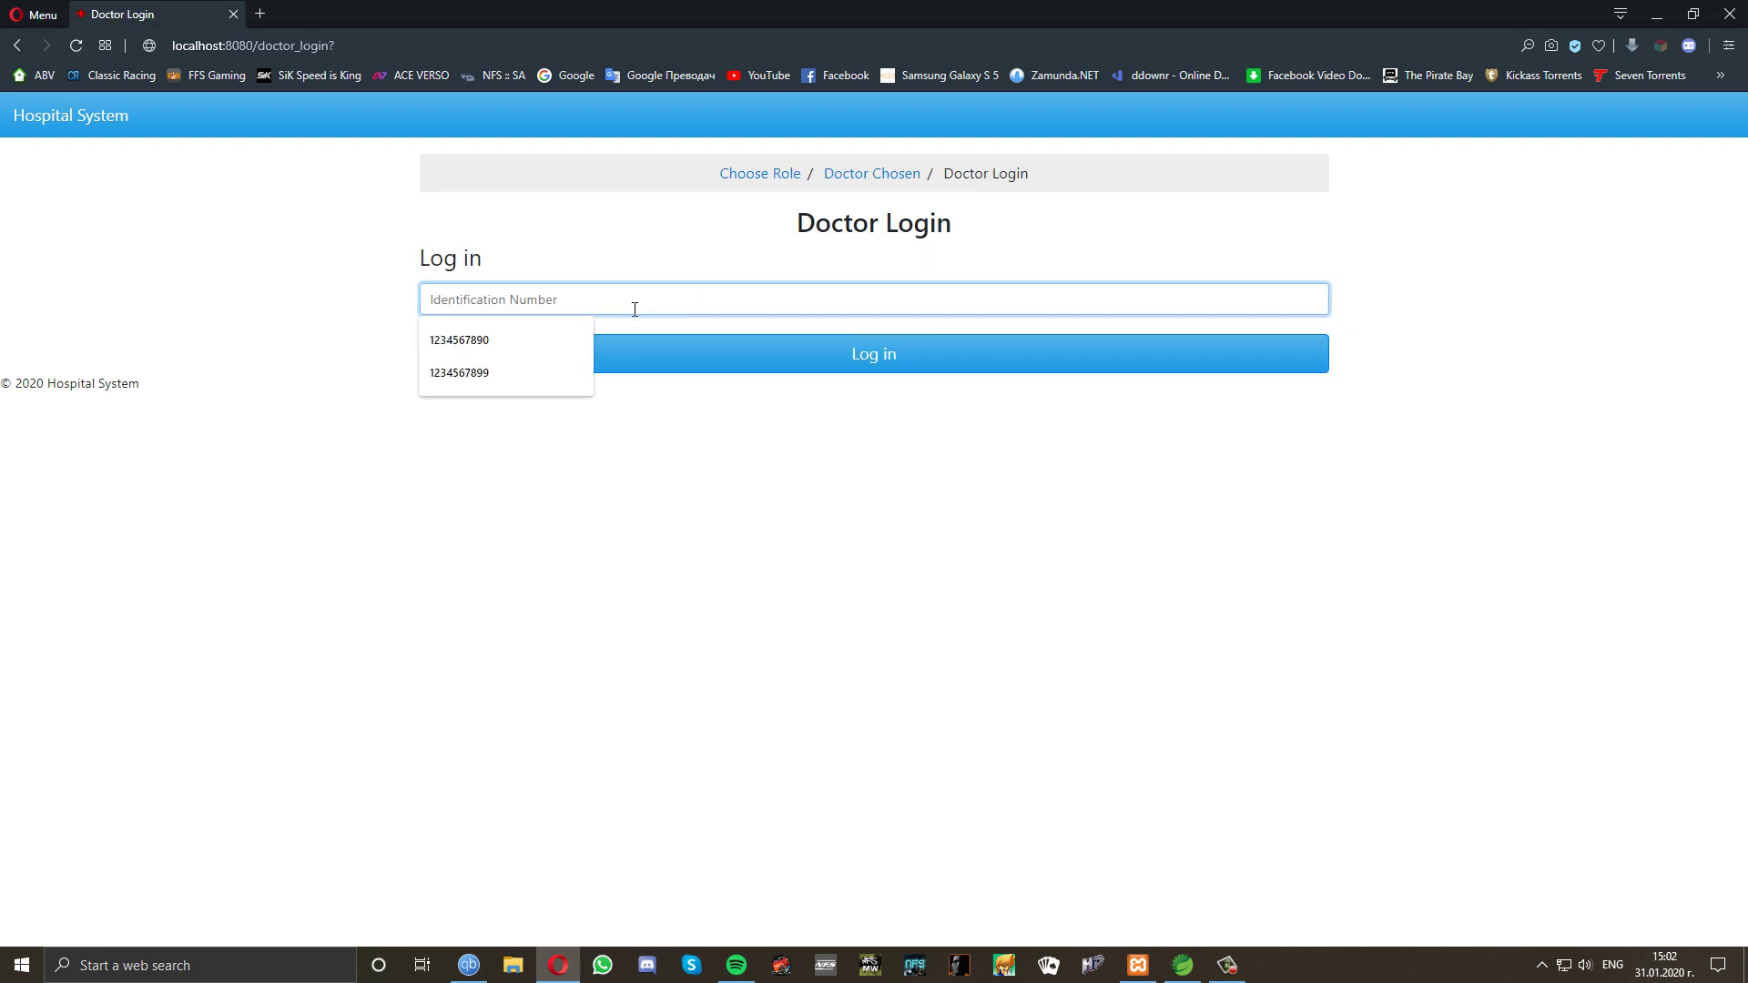
click(576, 332)
click(726, 367)
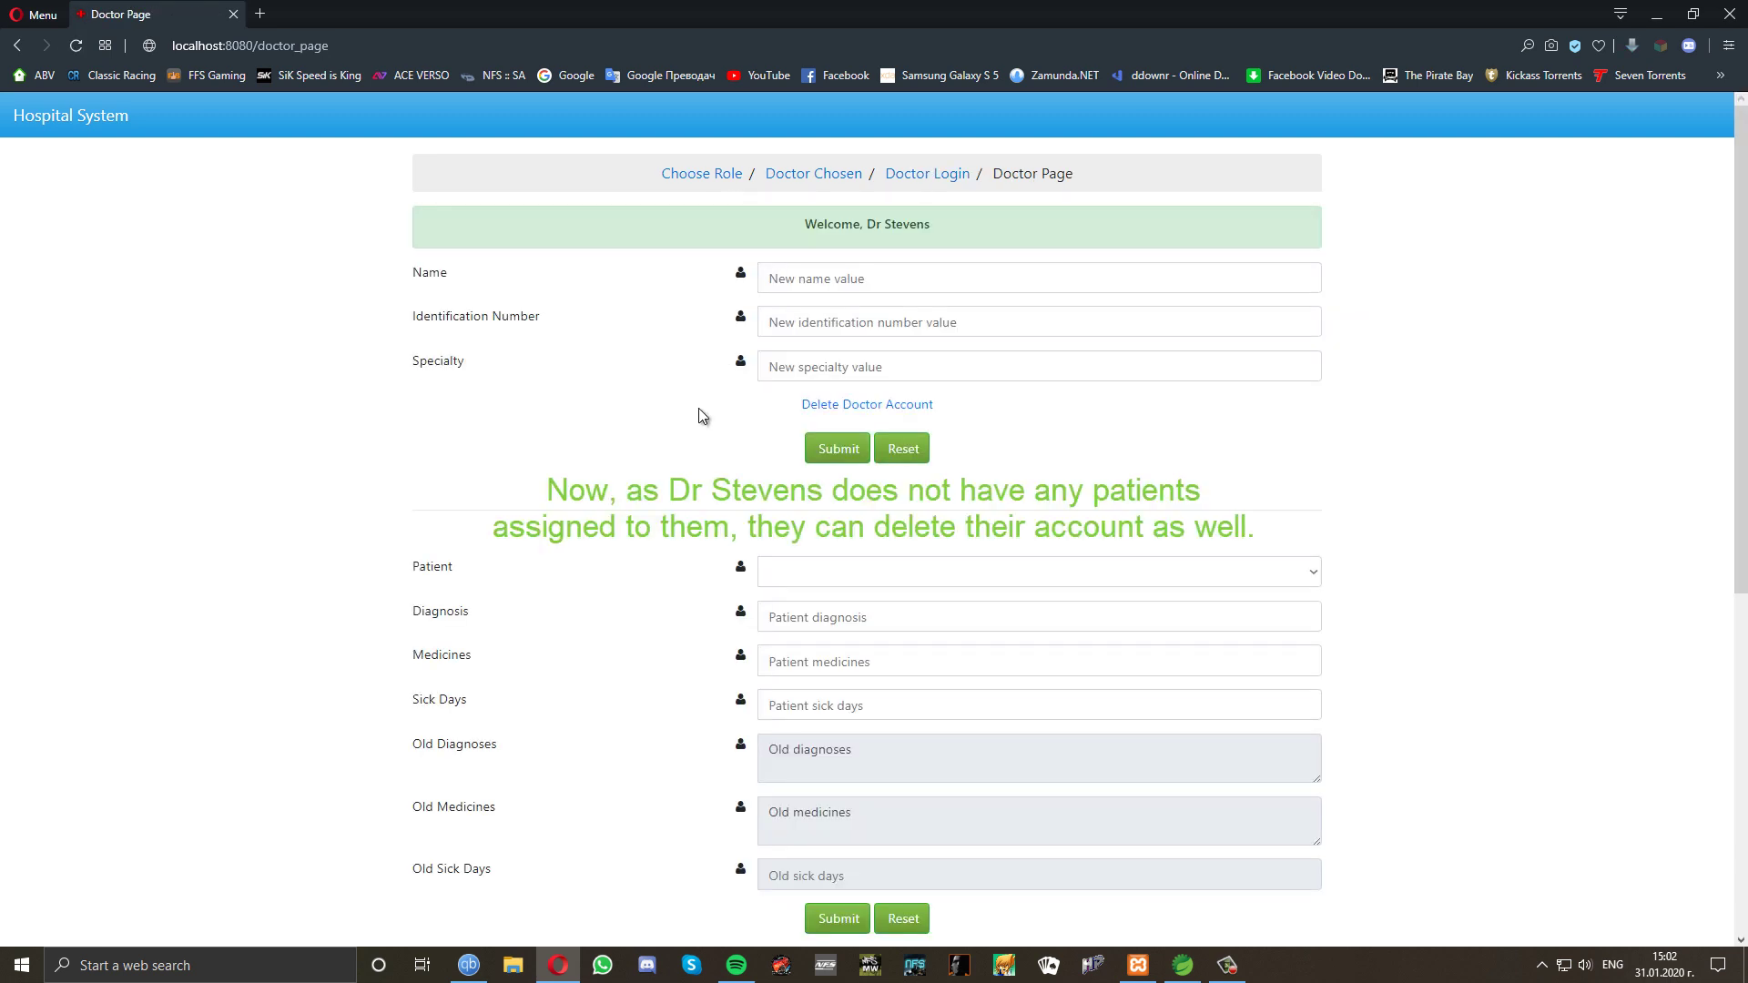
Confirm the patient list is empty, delete the doctor account, then close the Hospital System tab.
click(765, 571)
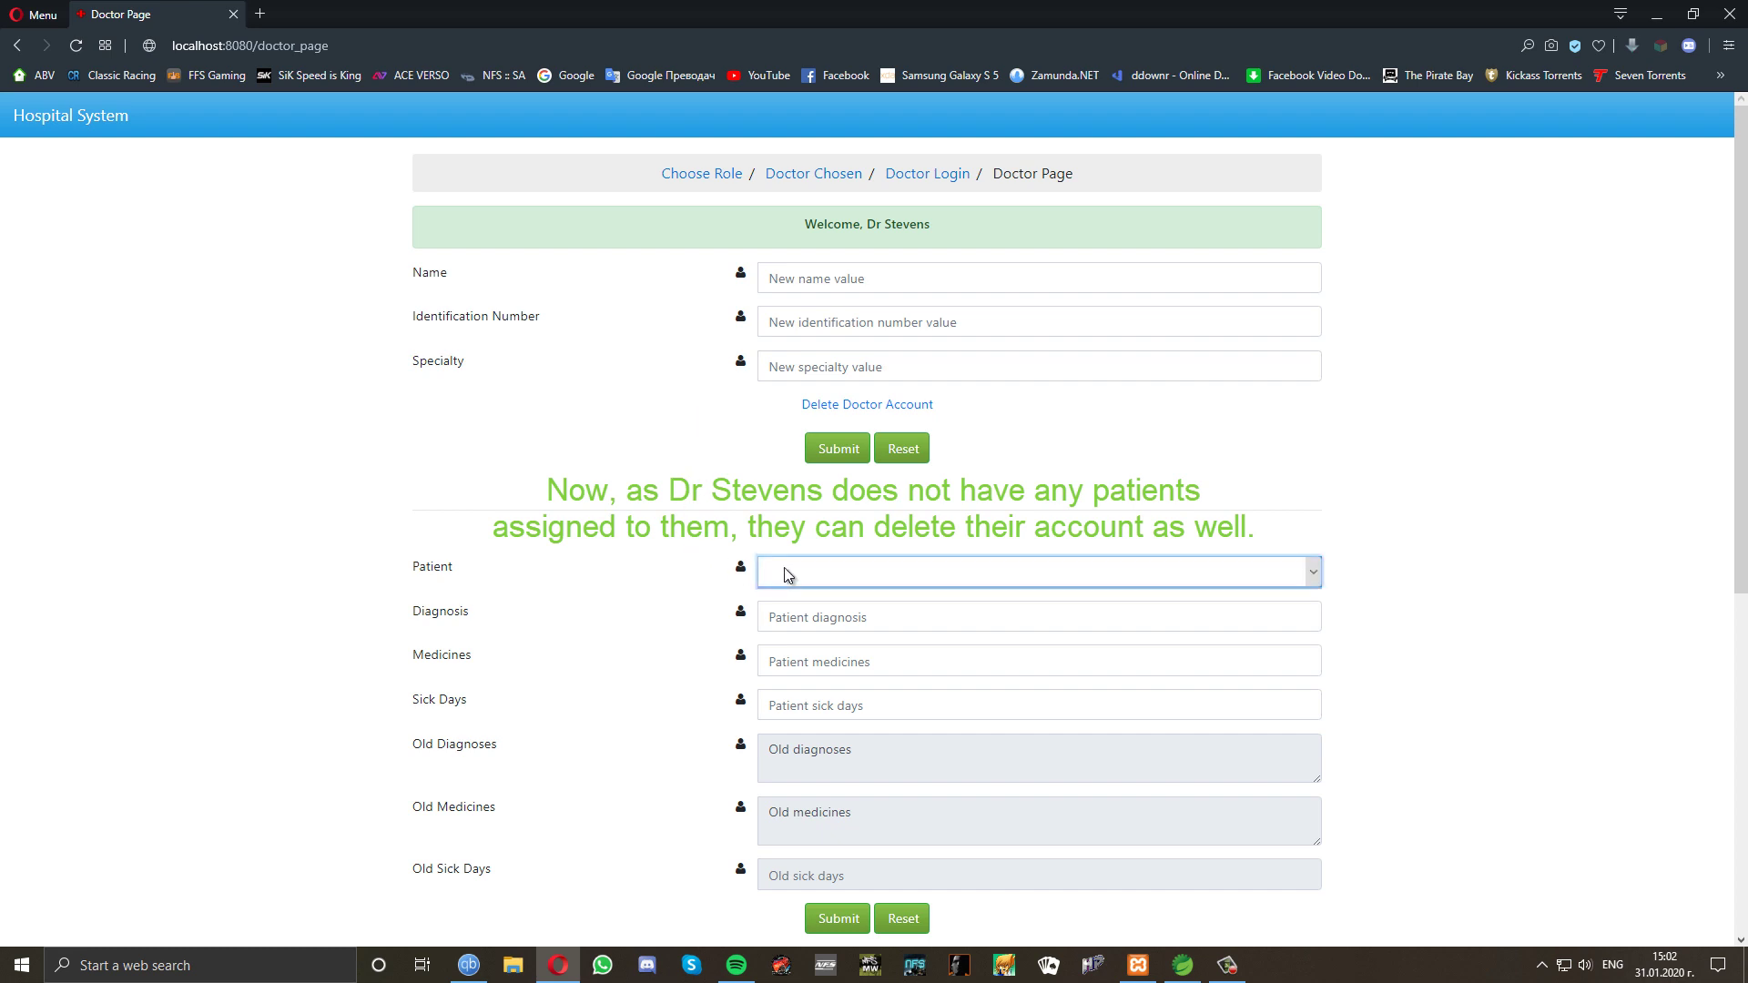
click(696, 550)
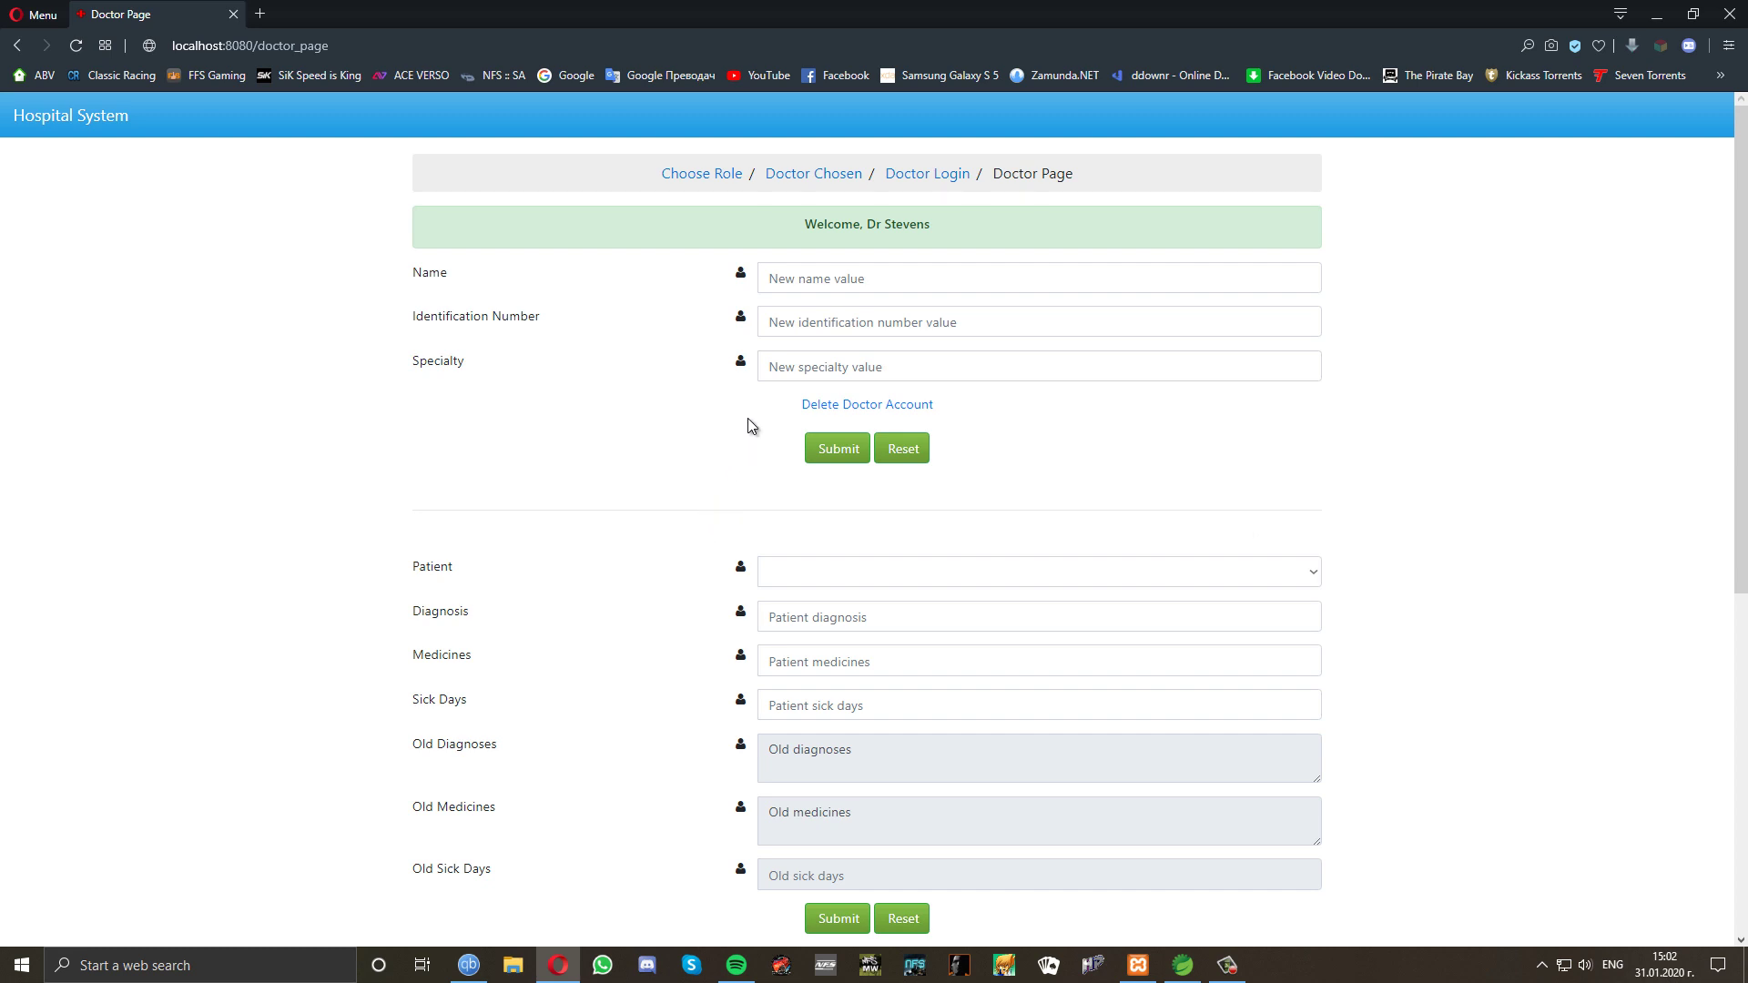
click(835, 409)
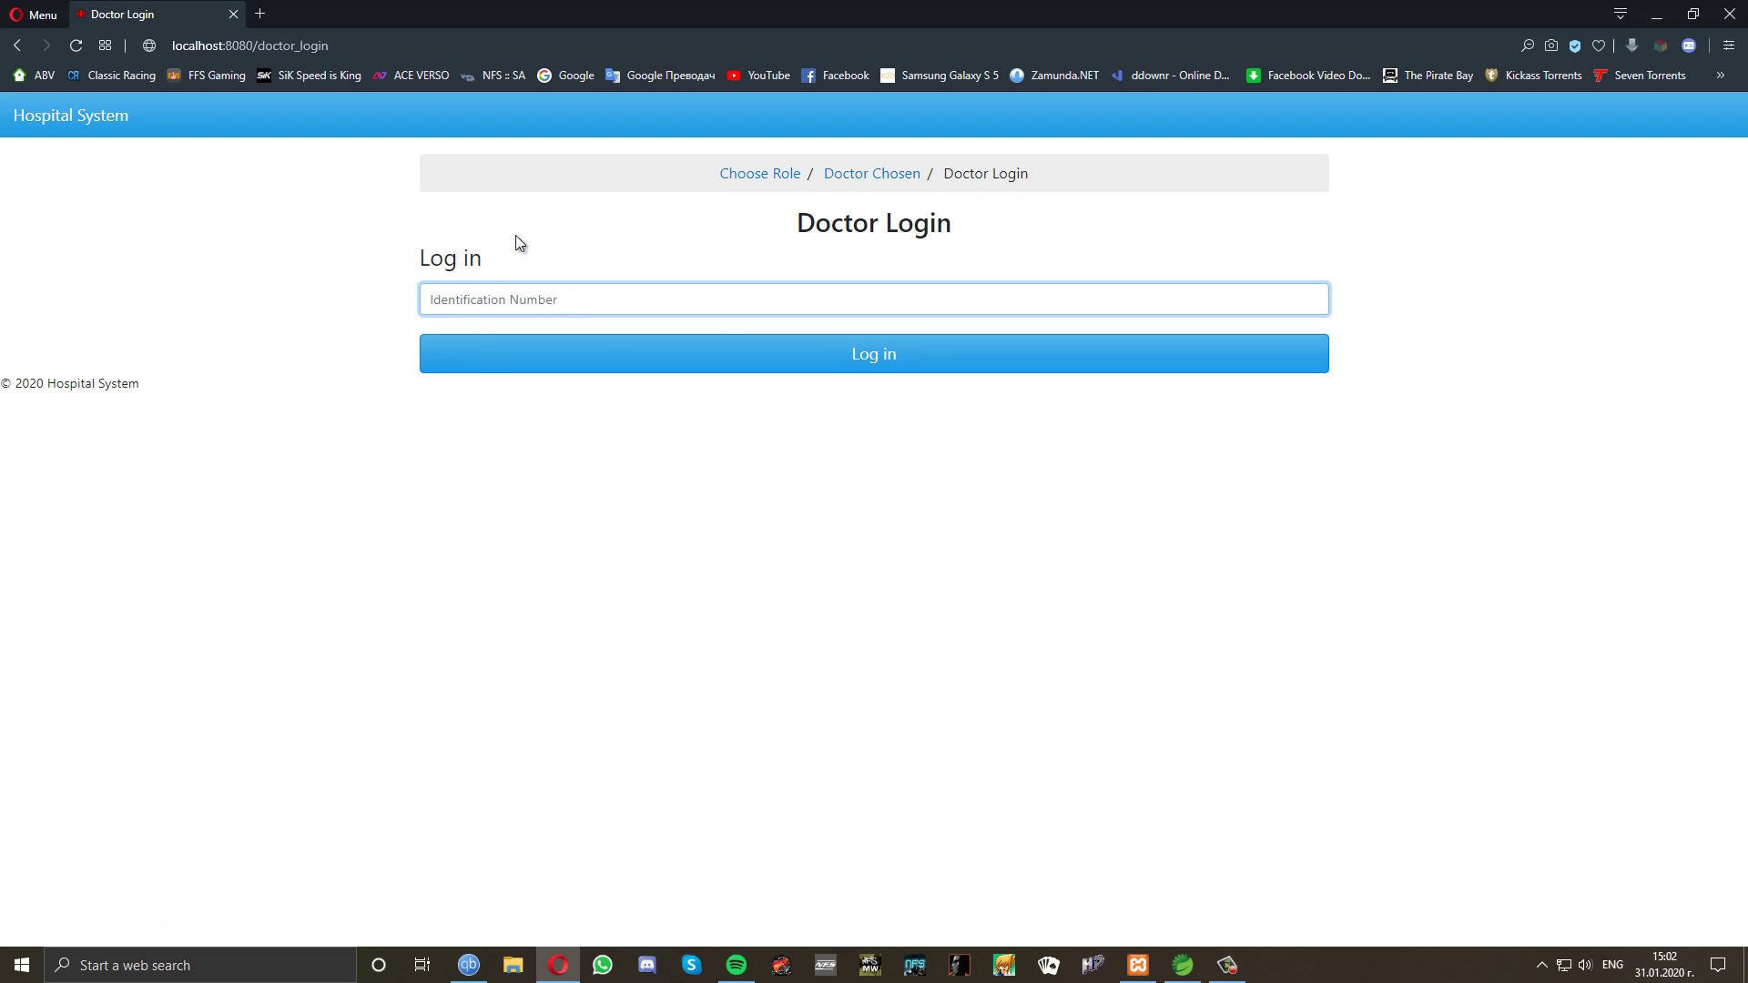
click(97, 116)
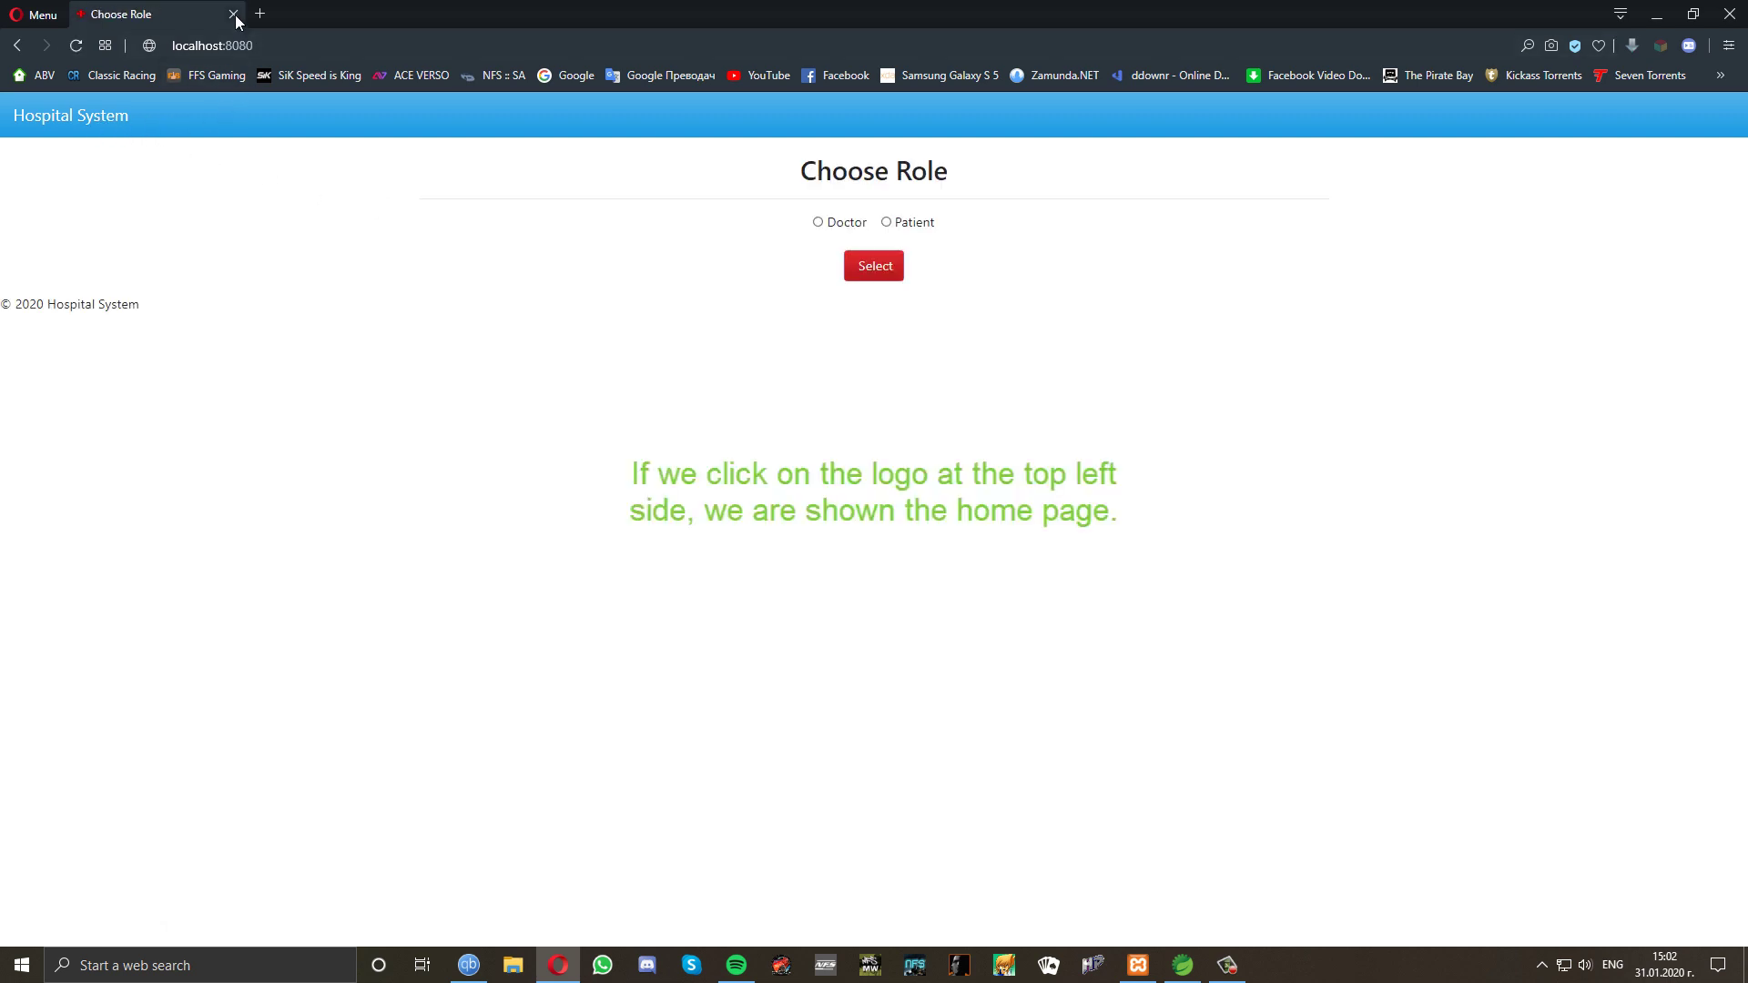
click(233, 14)
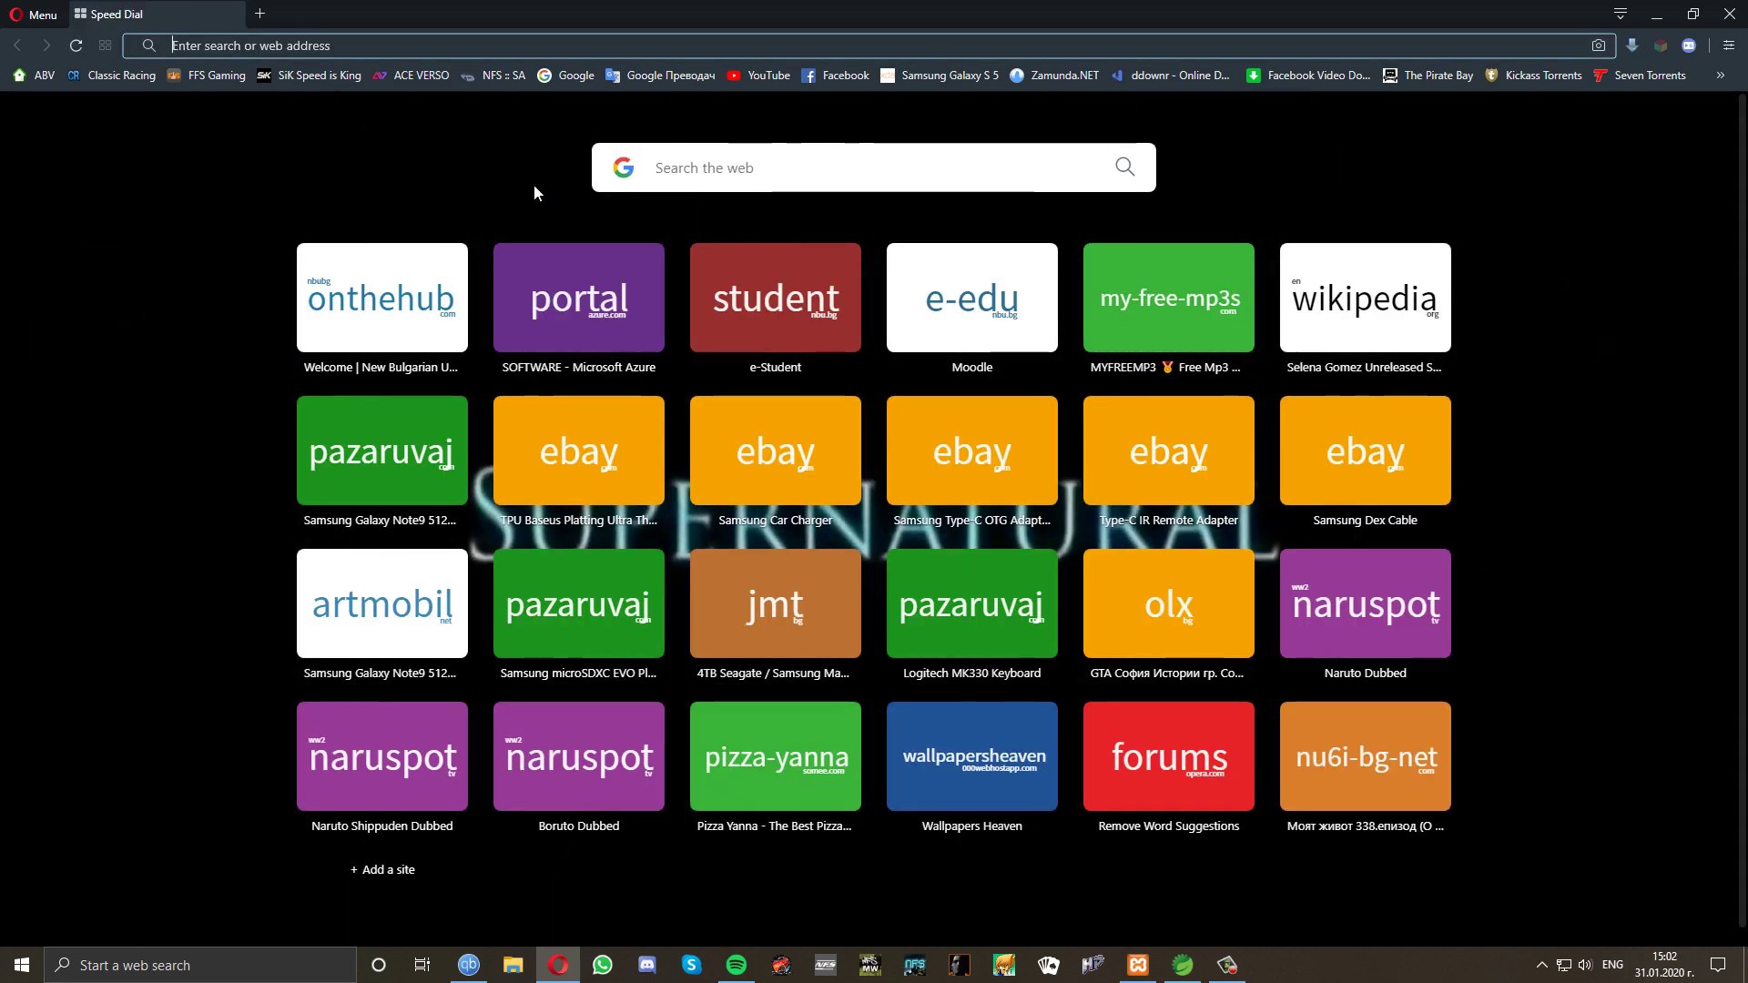